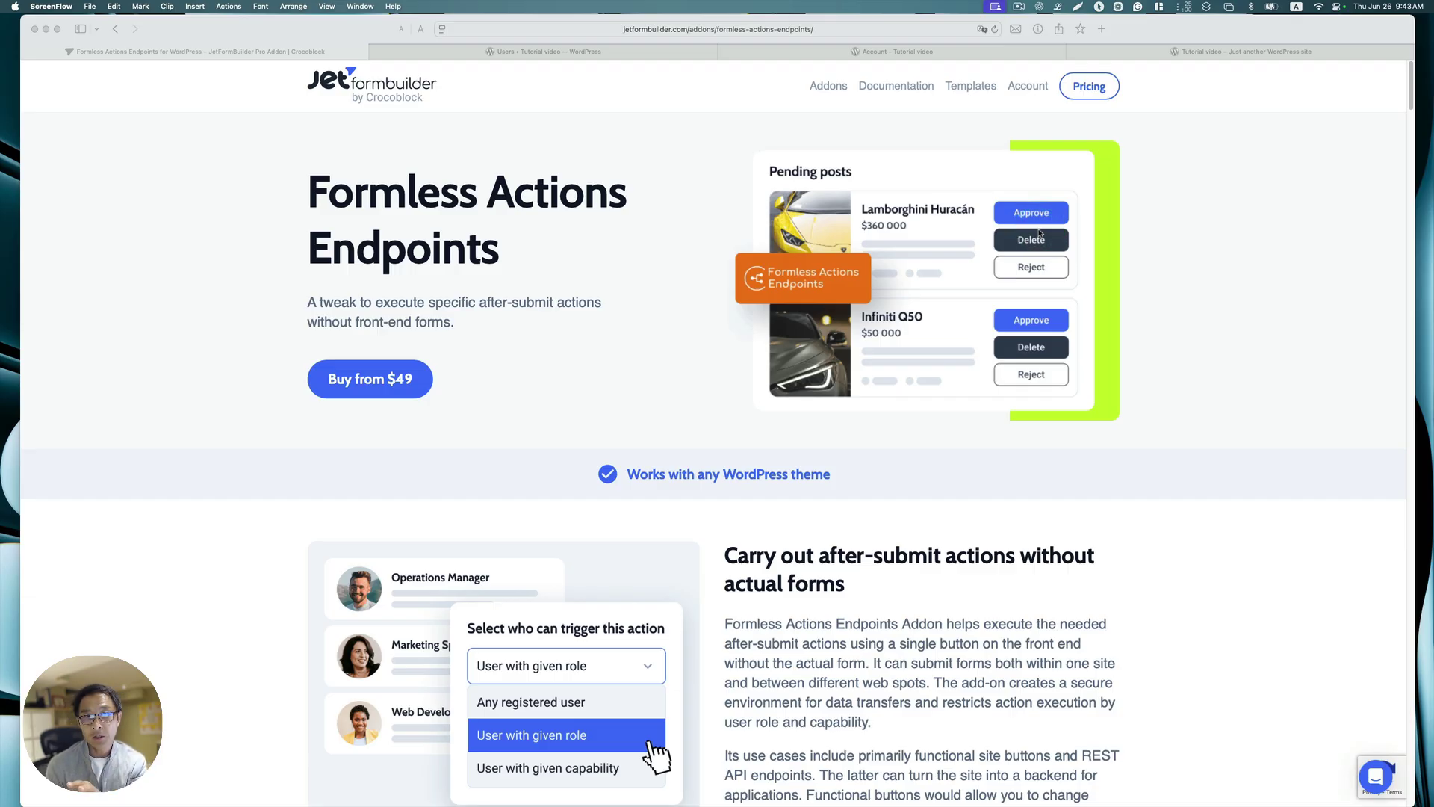
Look over the Formless Actions Endpoints page and the site's Guest Posts listing, ending on the account's All Posts page
scroll(1048, 359, down, 2)
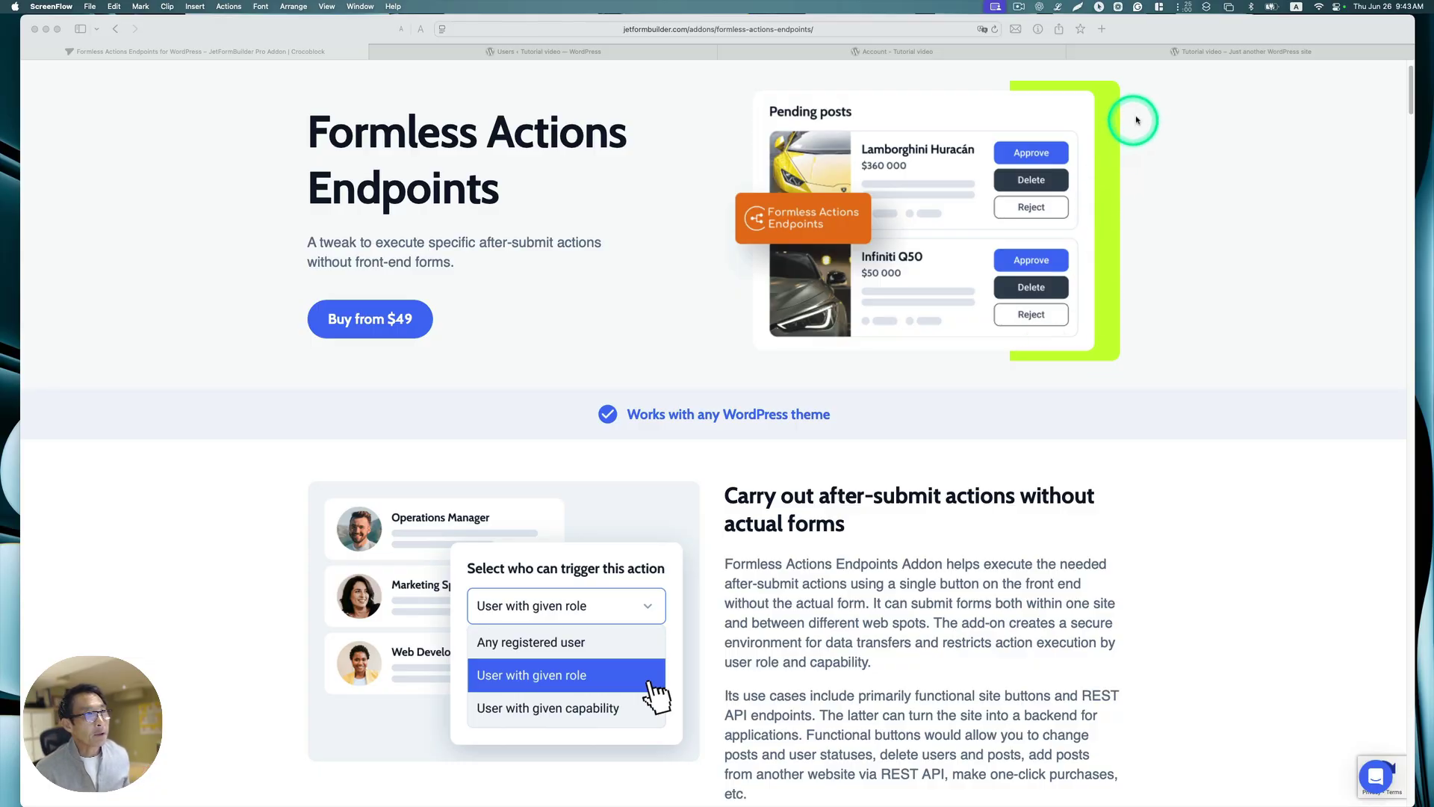
click(1193, 52)
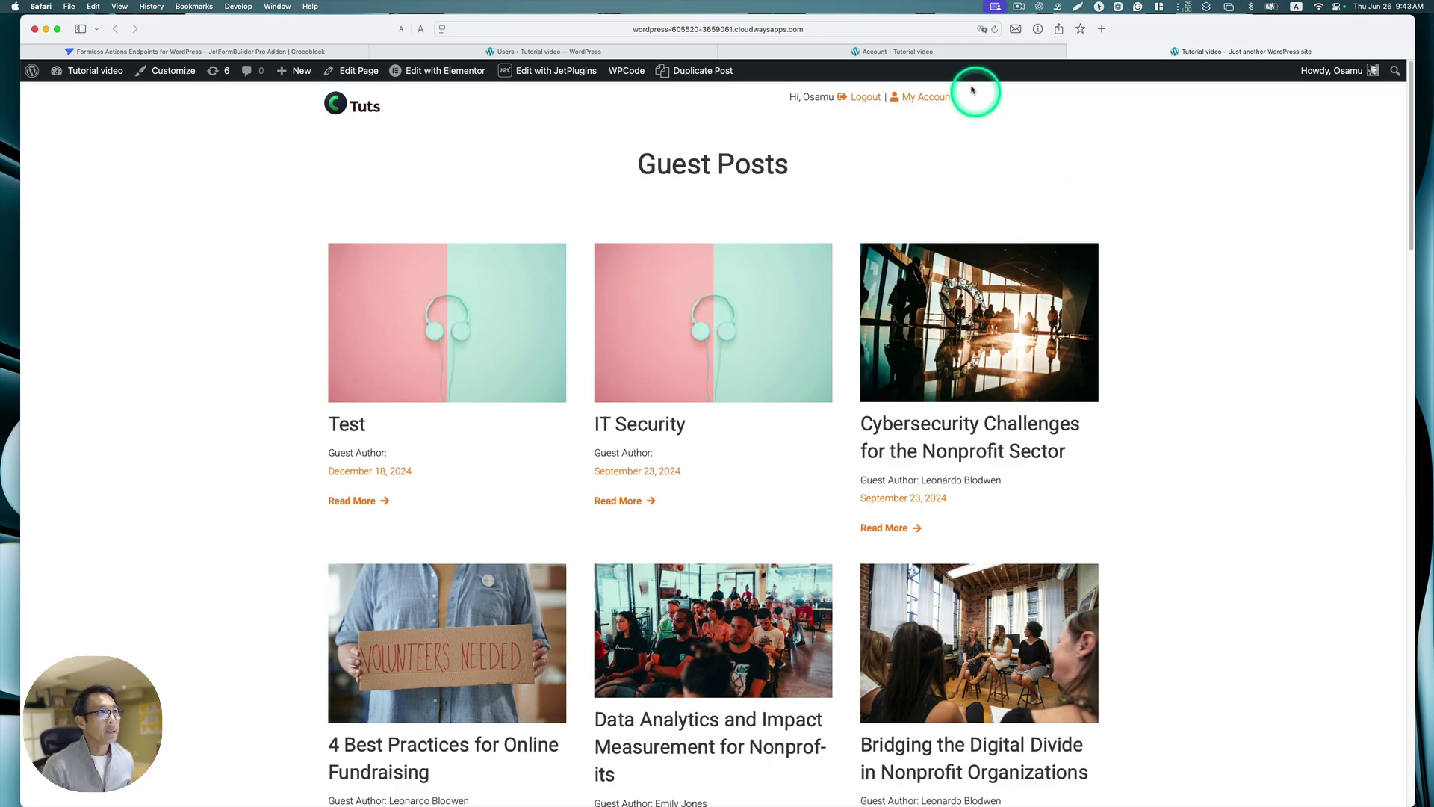
click(937, 54)
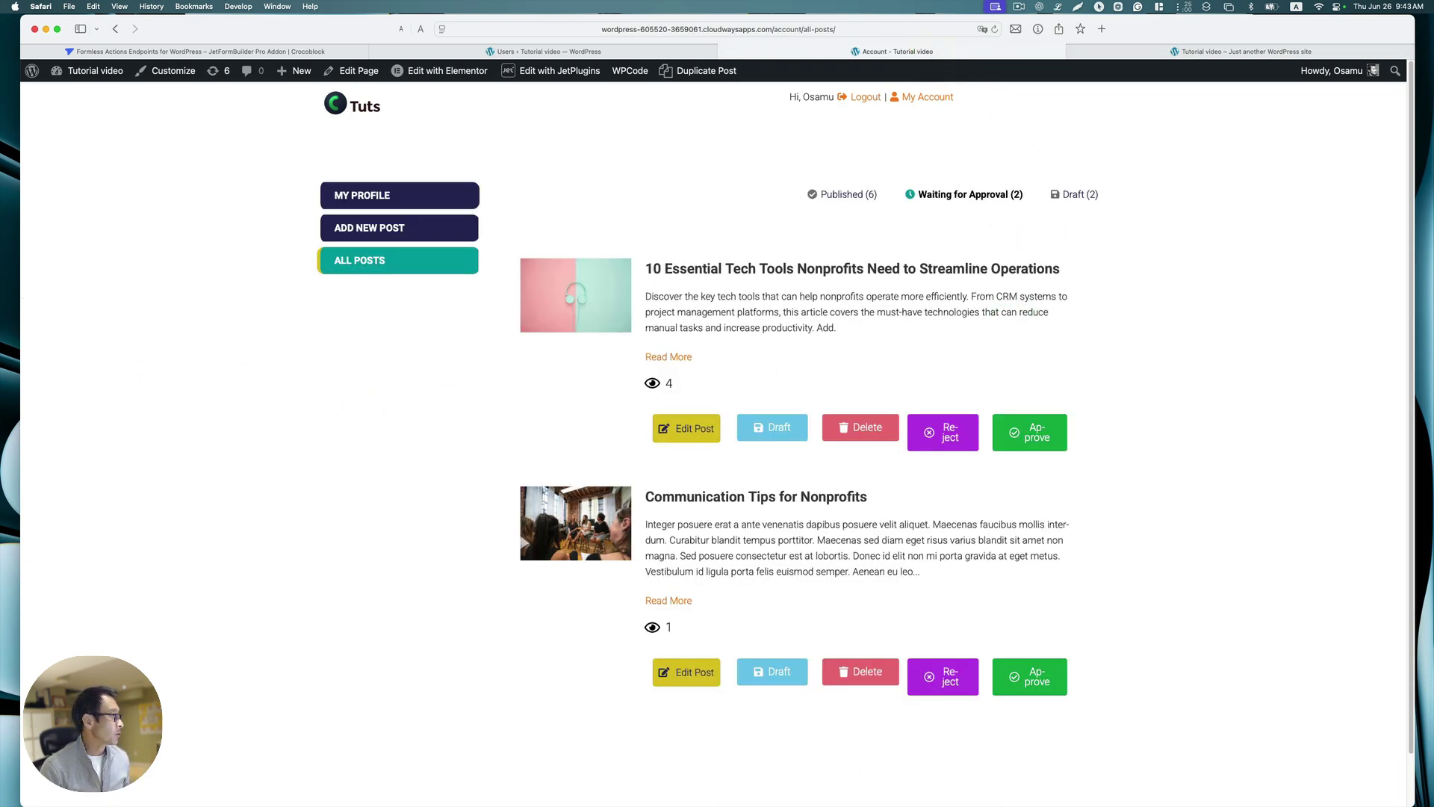
Arrange the author's Chrome window and the administrator's Safari window side by side, each filling half of the screen
drag(0, 393, 769, 116)
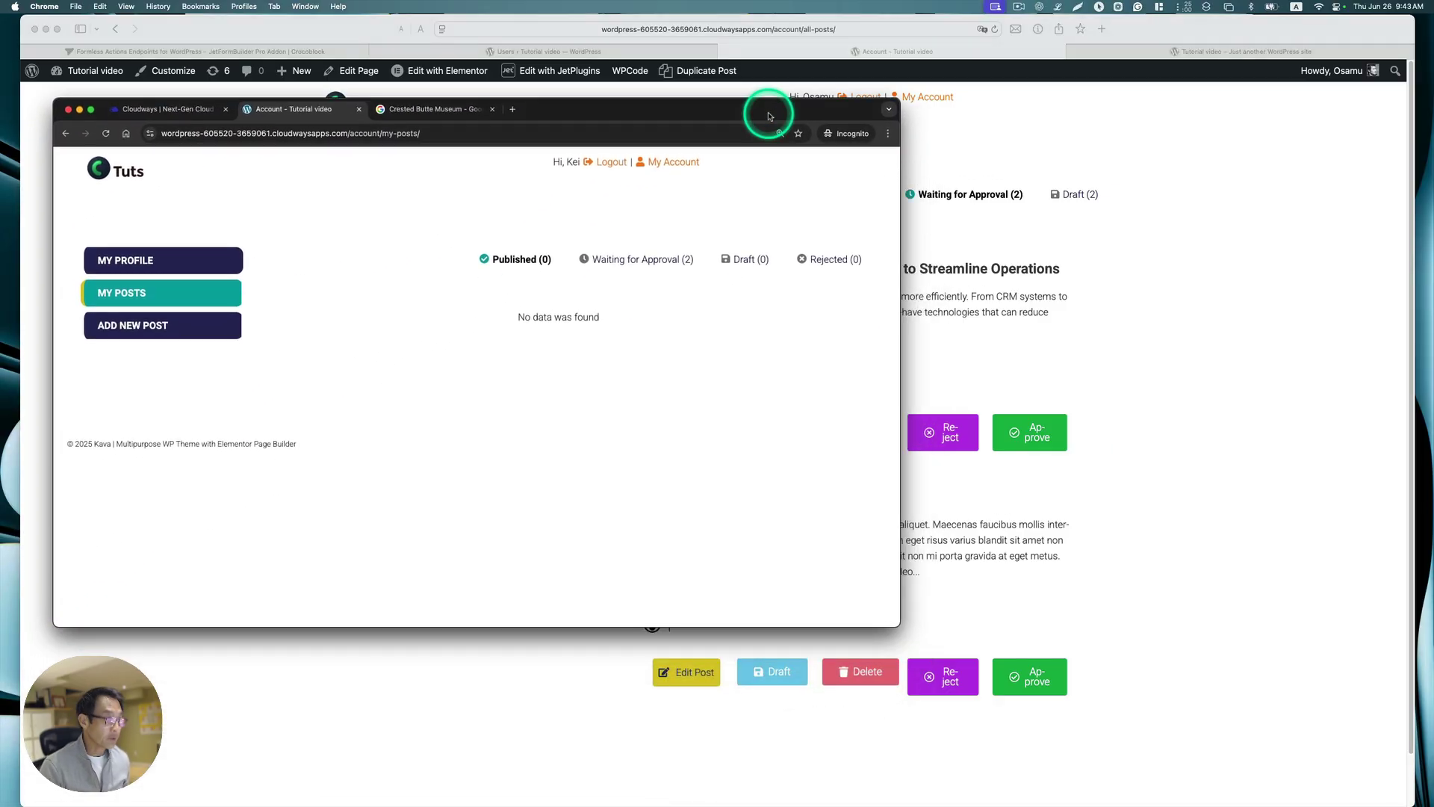
key(ctrl+alt+Left)
click(1117, 192)
key(ctrl+alt+Right)
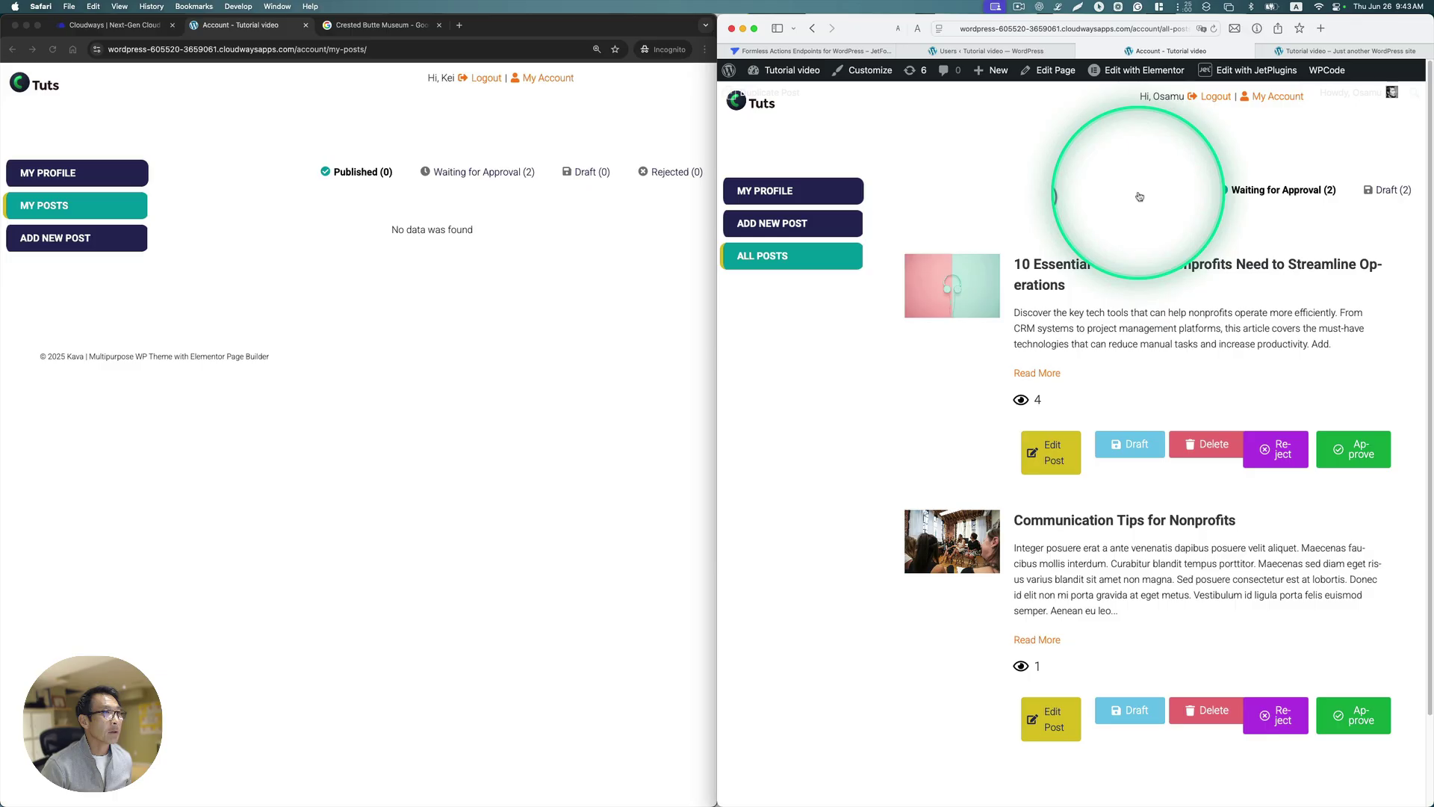
click(360, 296)
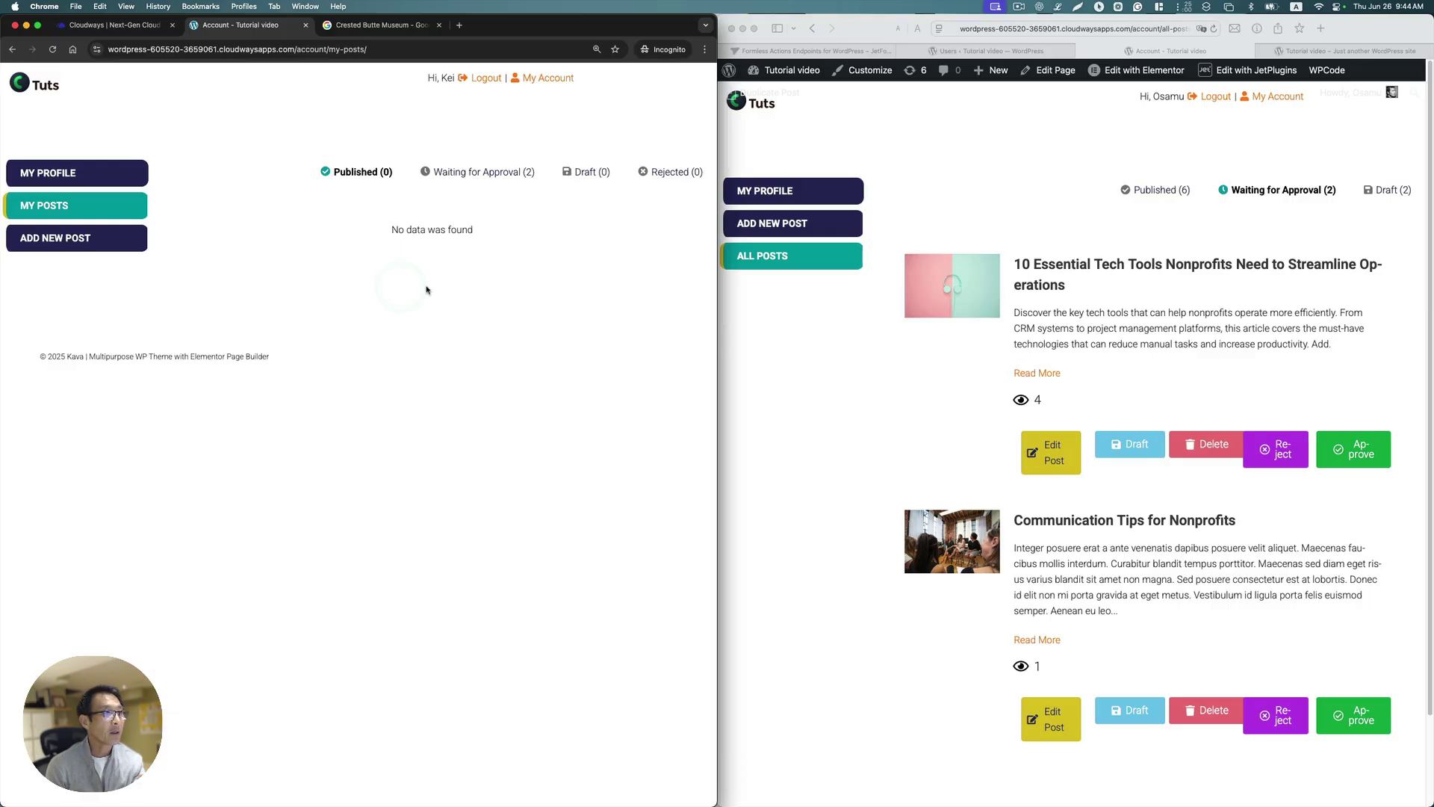
click(842, 448)
click(843, 448)
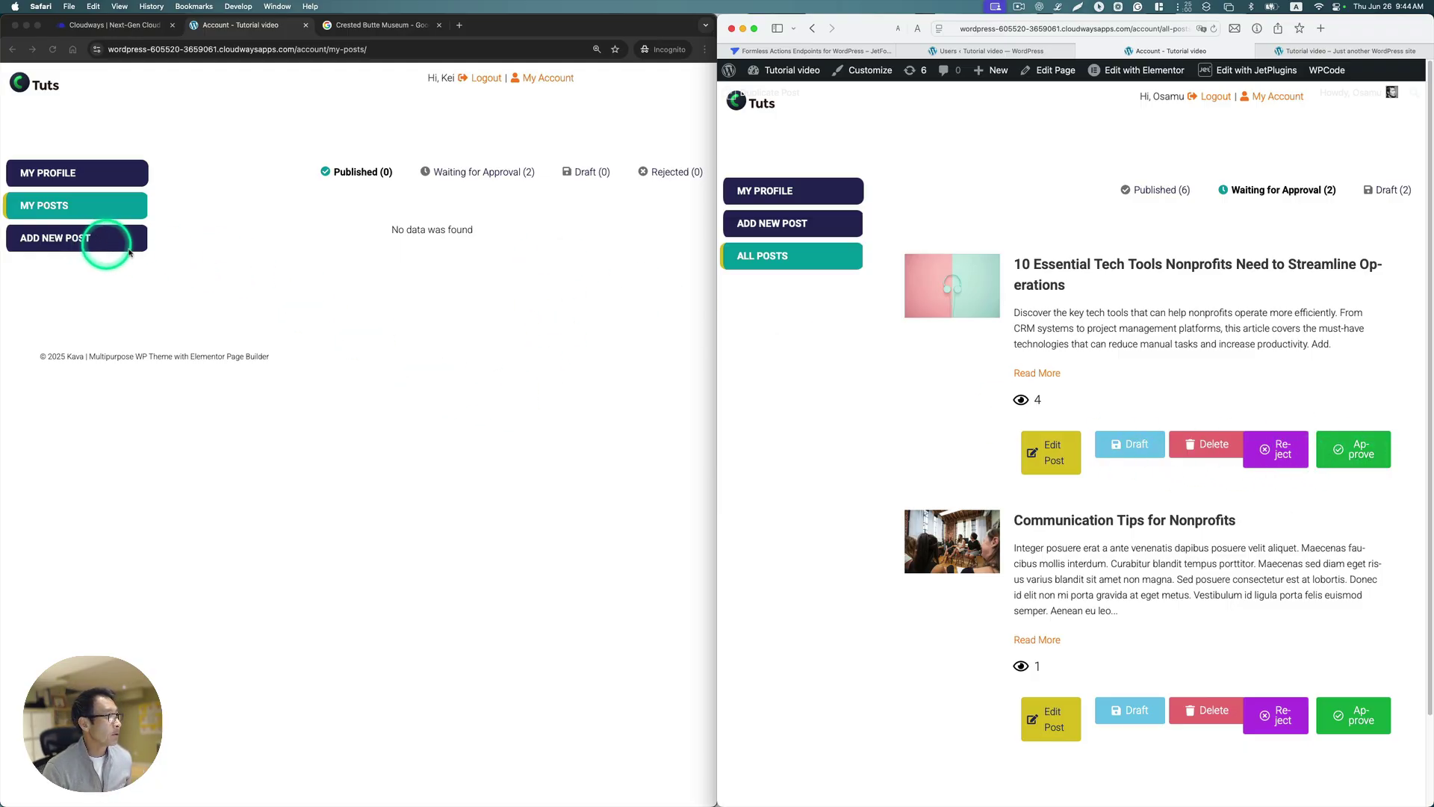
click(597, 271)
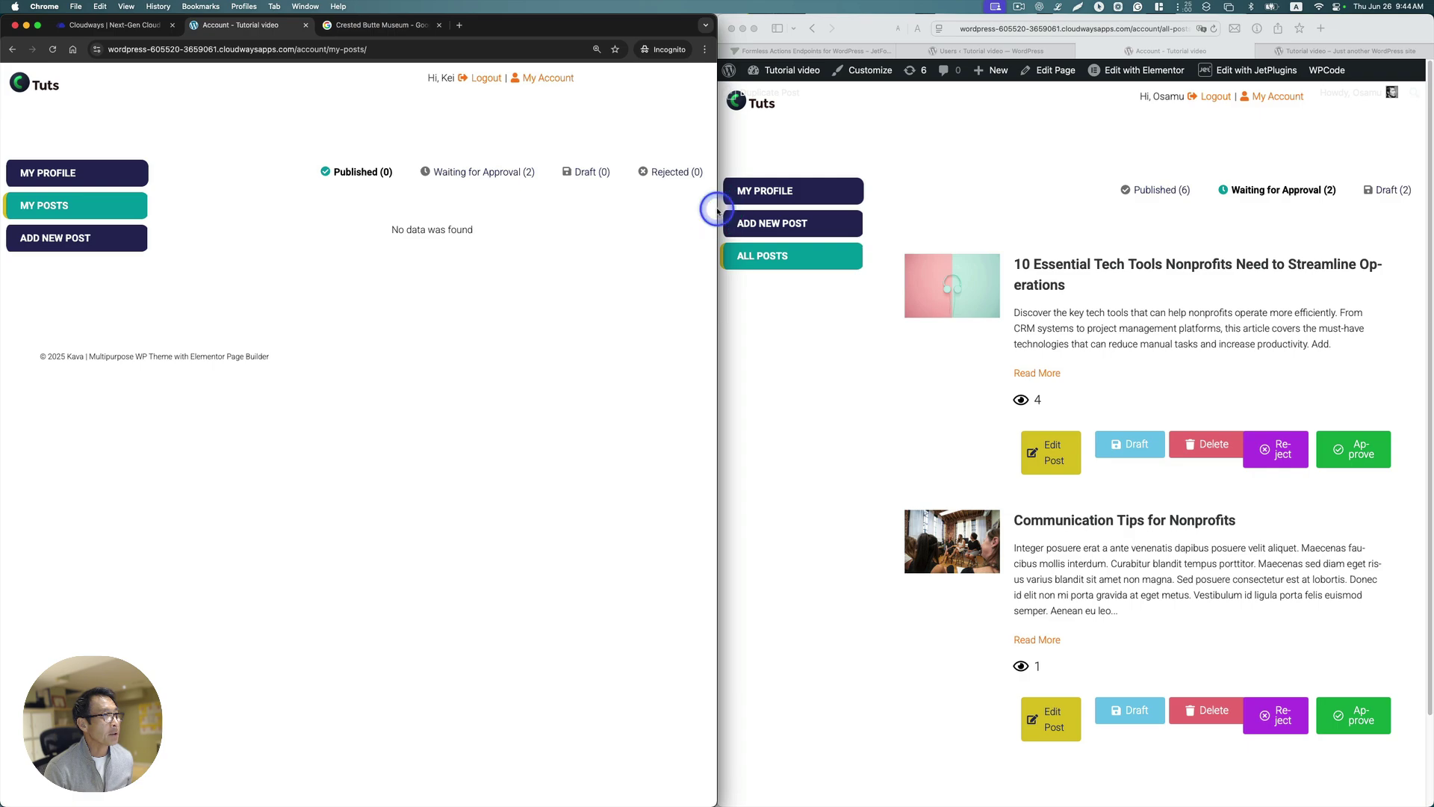
Submit the author's post "How to Use ChatGPT and AI to Enhance Community Engagement" in the Communications and IT security categories
drag(717, 211, 1266, 183)
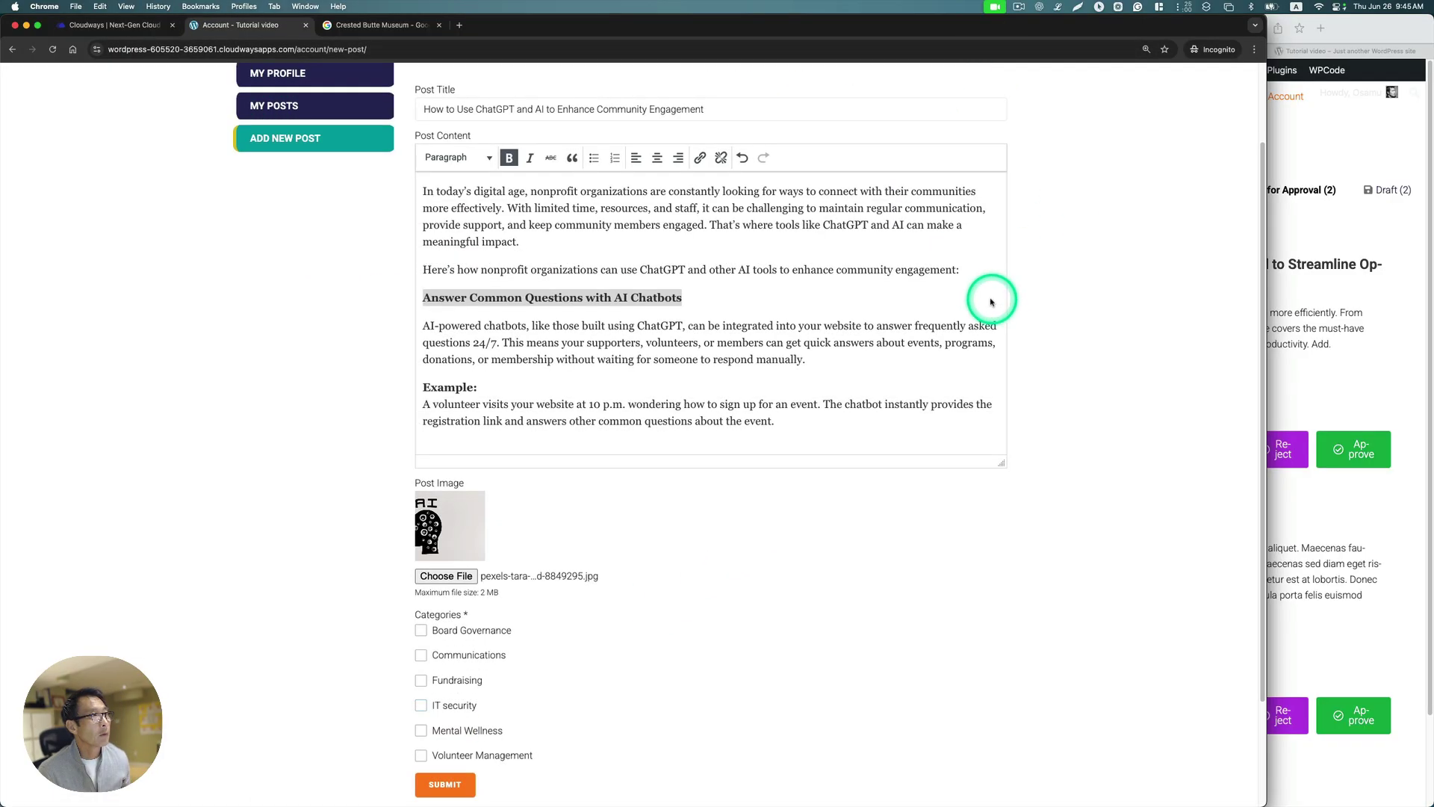
scroll(993, 298, up, 3)
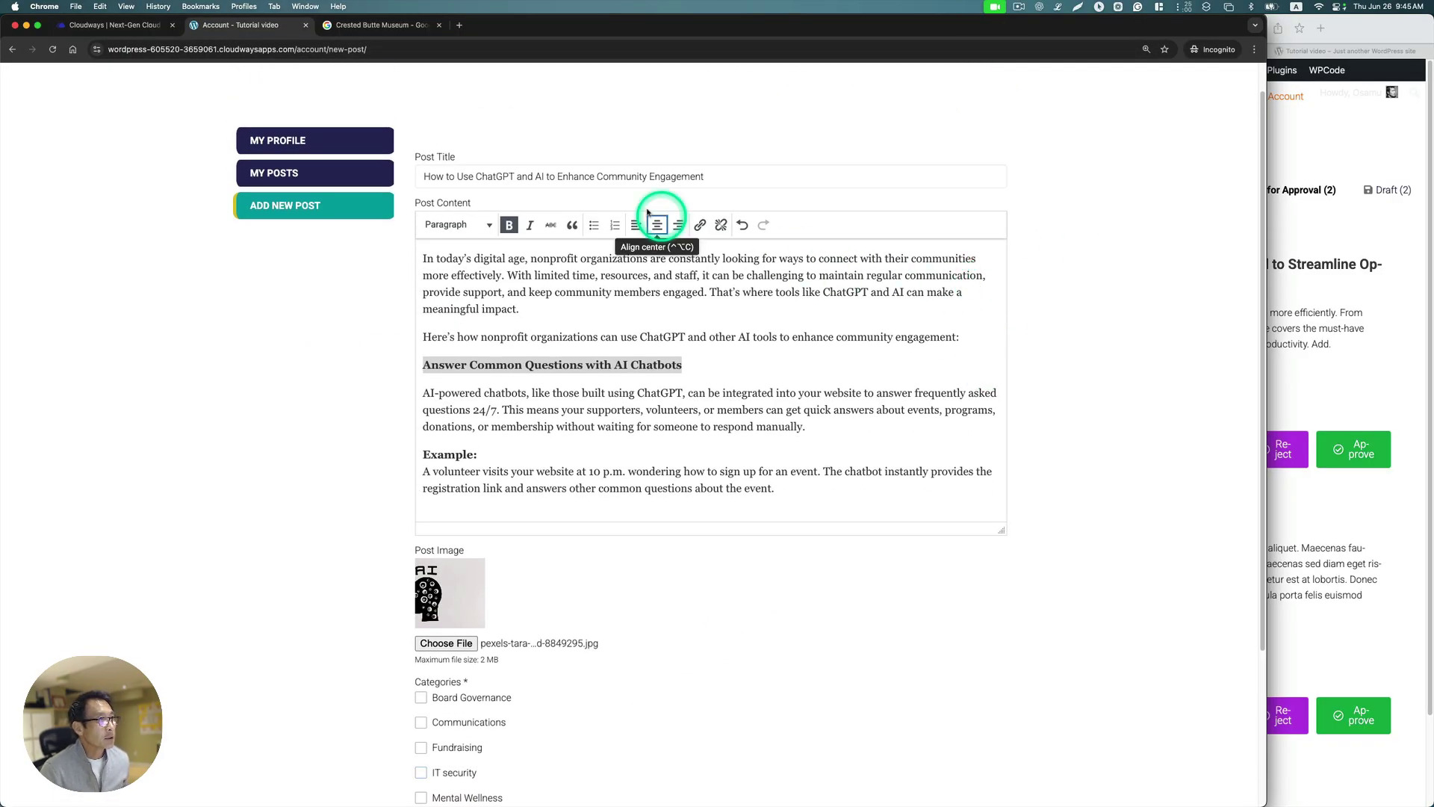
scroll(647, 435, down, 3)
mouse_move(480, 451)
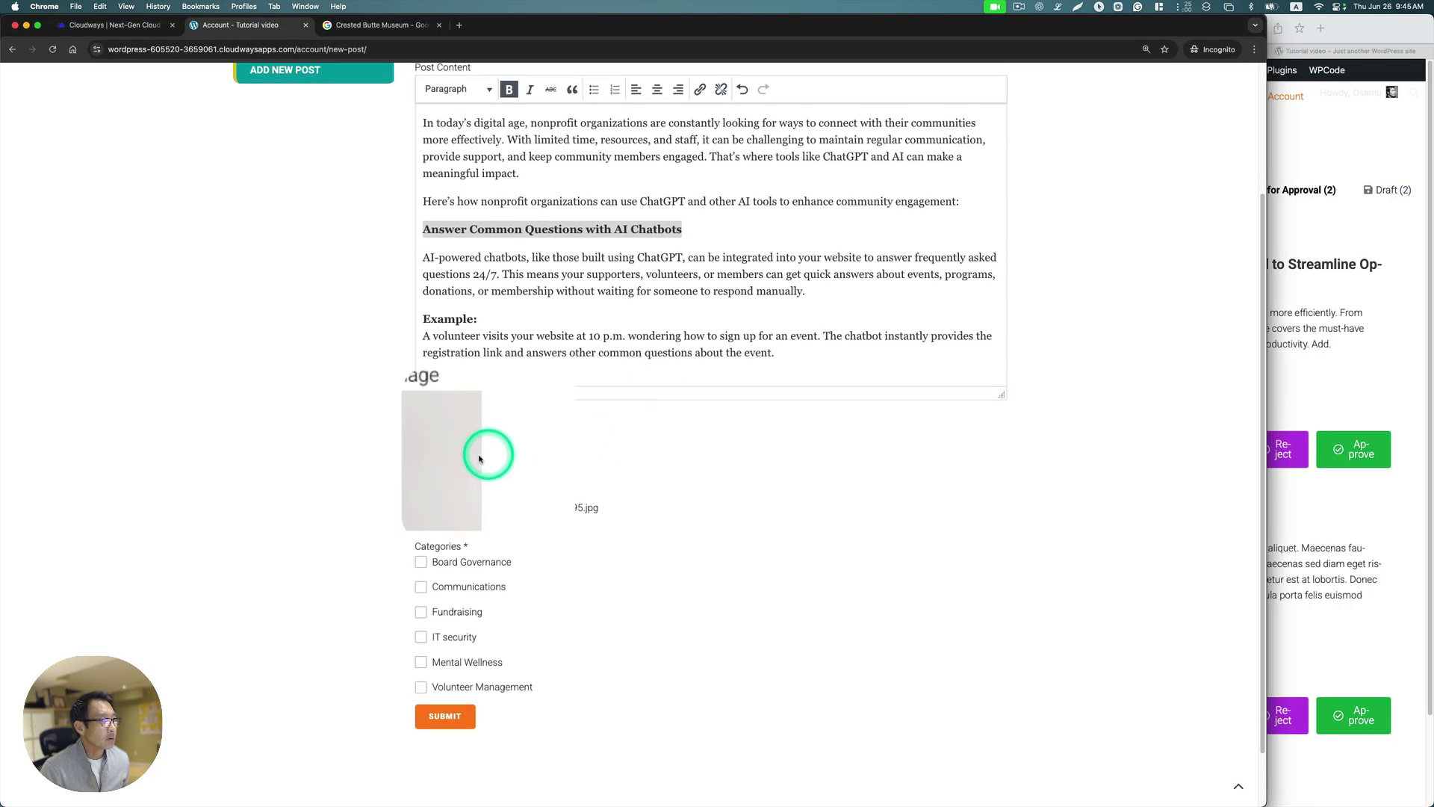
scroll(570, 508, down, 1)
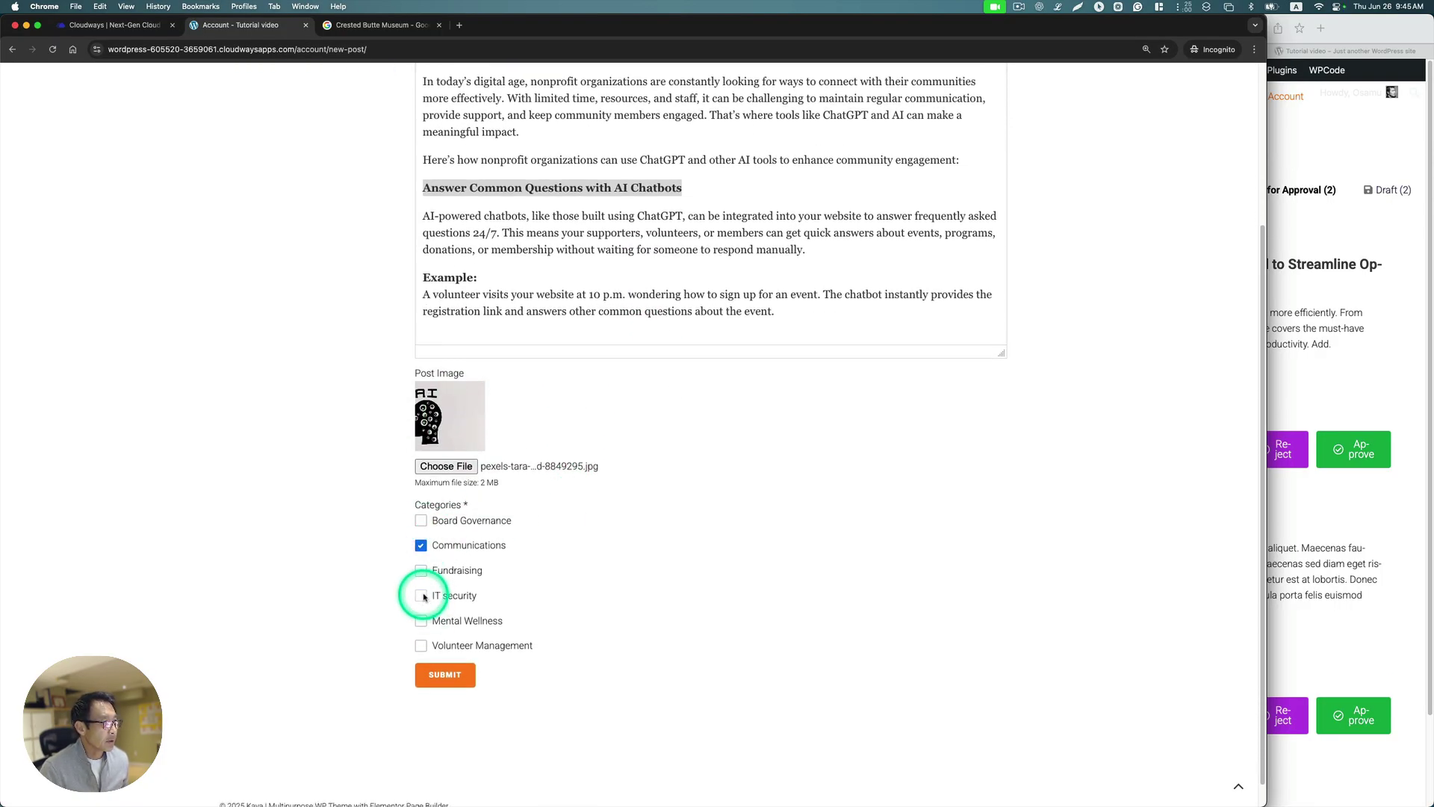
click(445, 674)
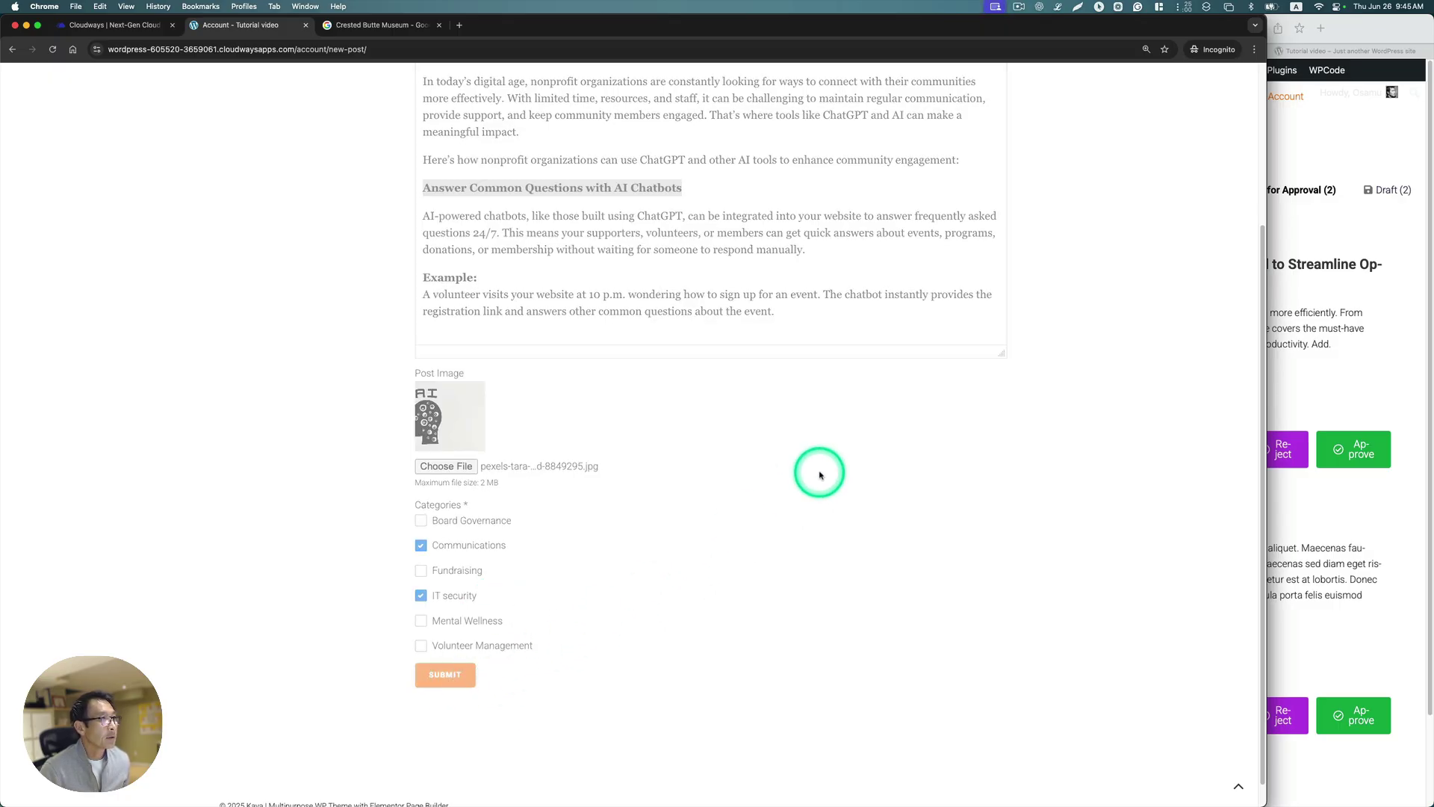
Return the Chrome window to half the screen and list the author's own posts that are waiting for approval
key(ctrl+alt+Left)
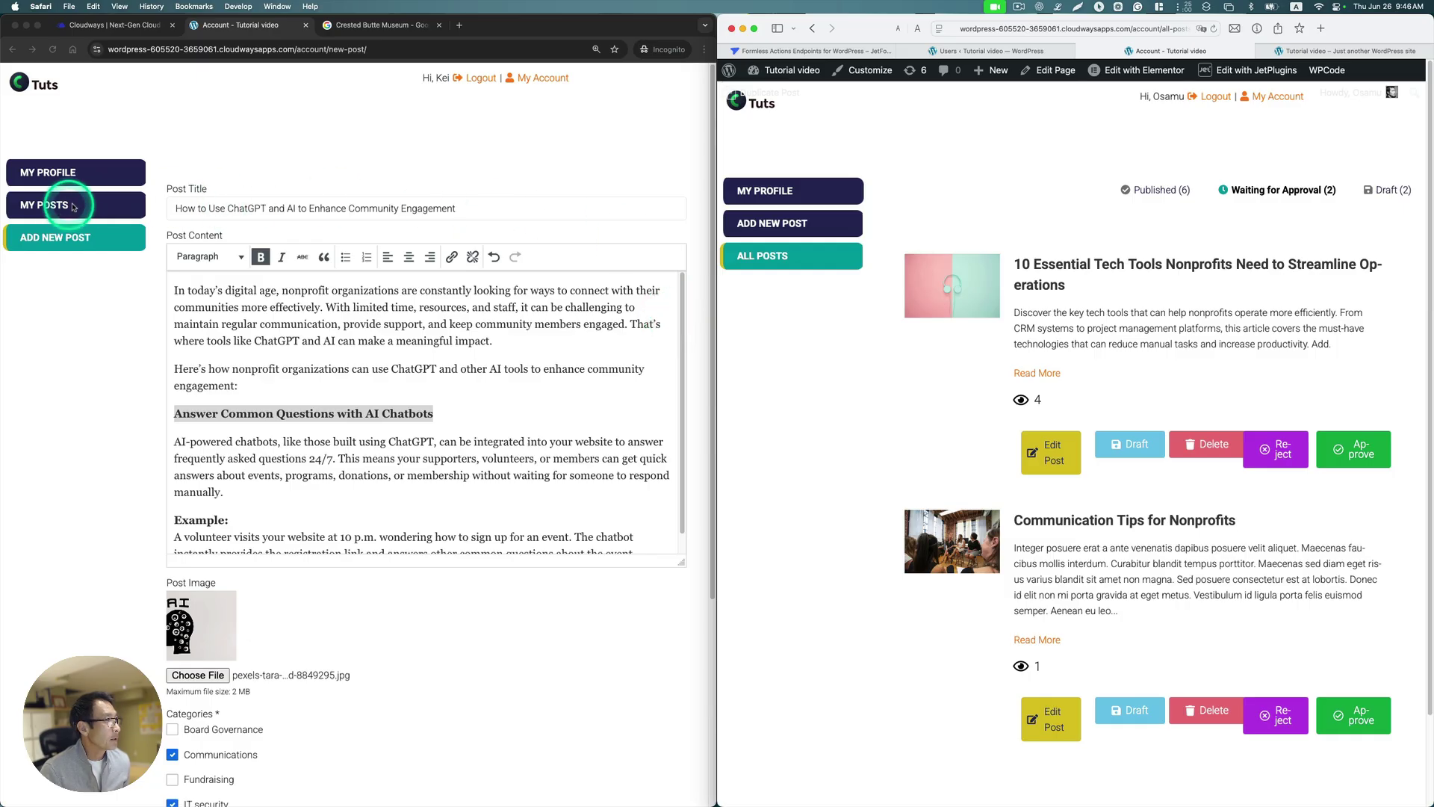
click(45, 206)
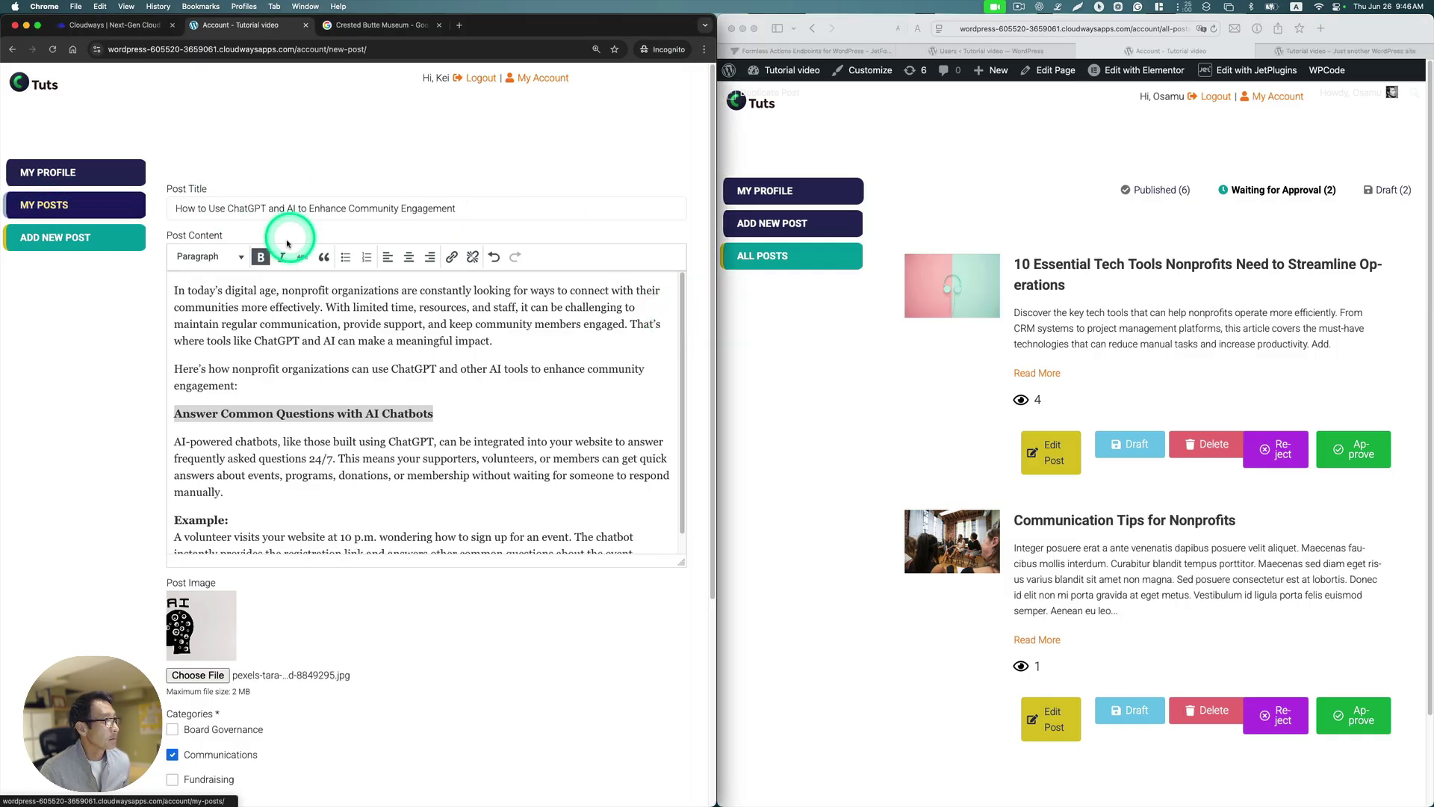
click(45, 208)
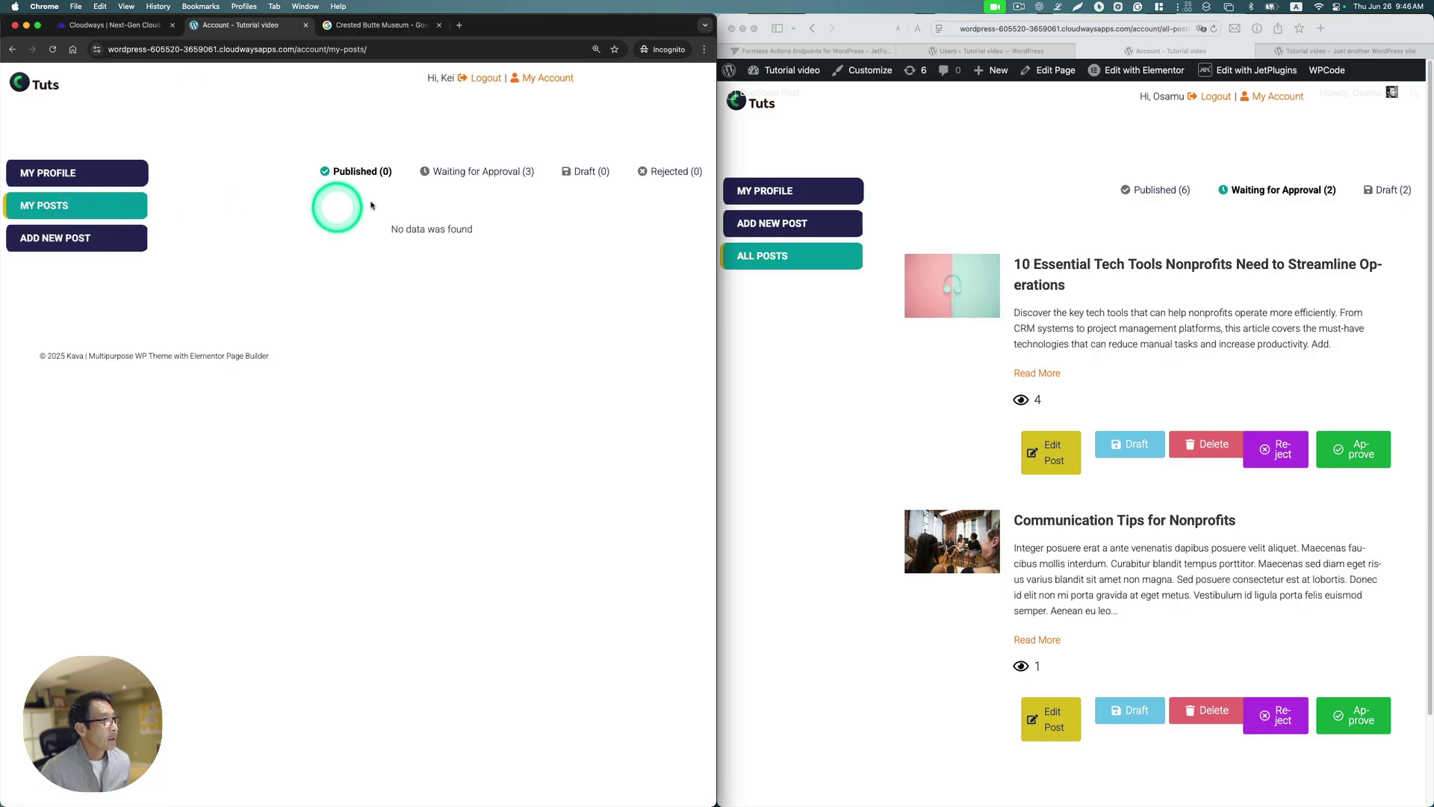
click(481, 181)
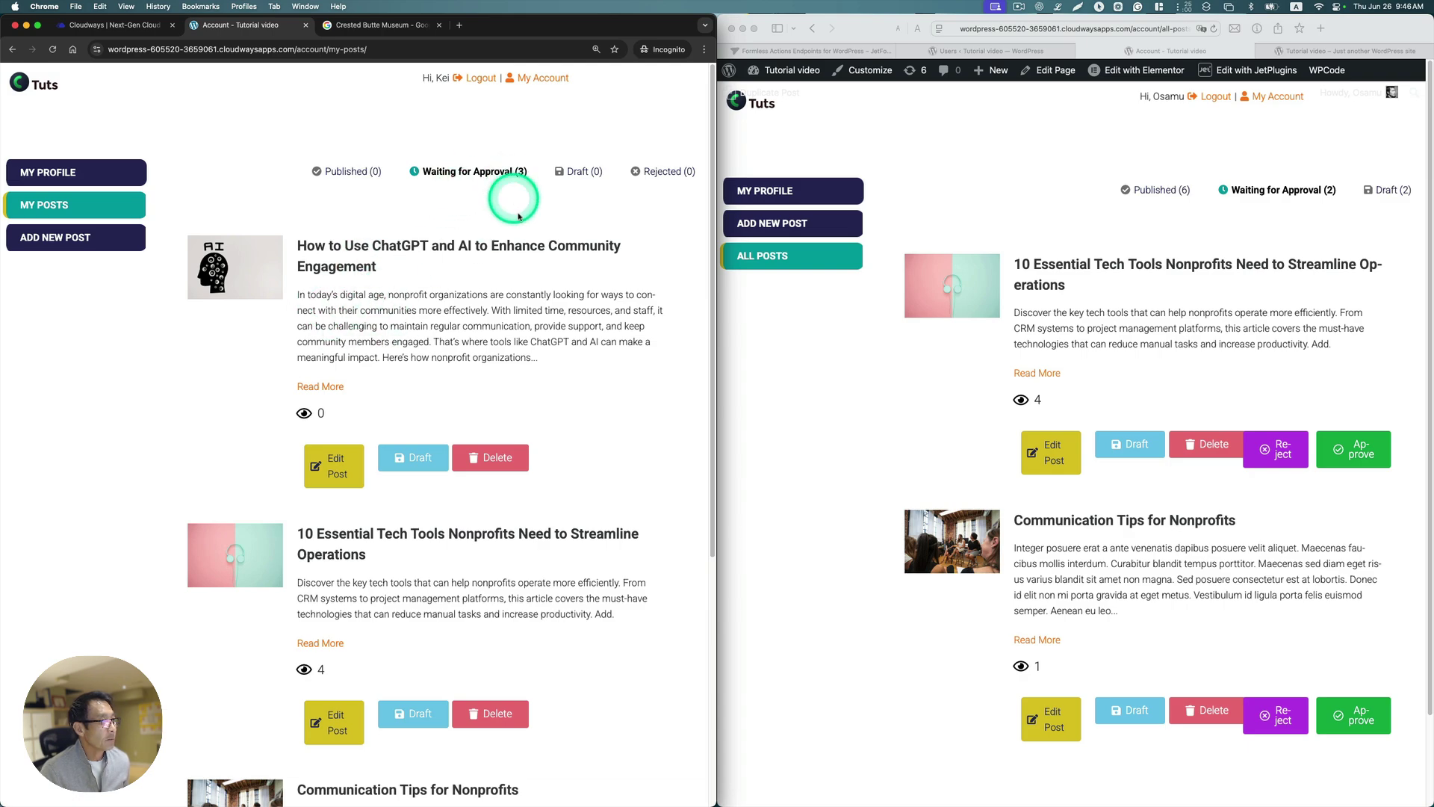
Reload the administrator's All Posts page and approve the waiting post "How to Use ChatGPT and AI to Enhance Community Engagement"
click(835, 329)
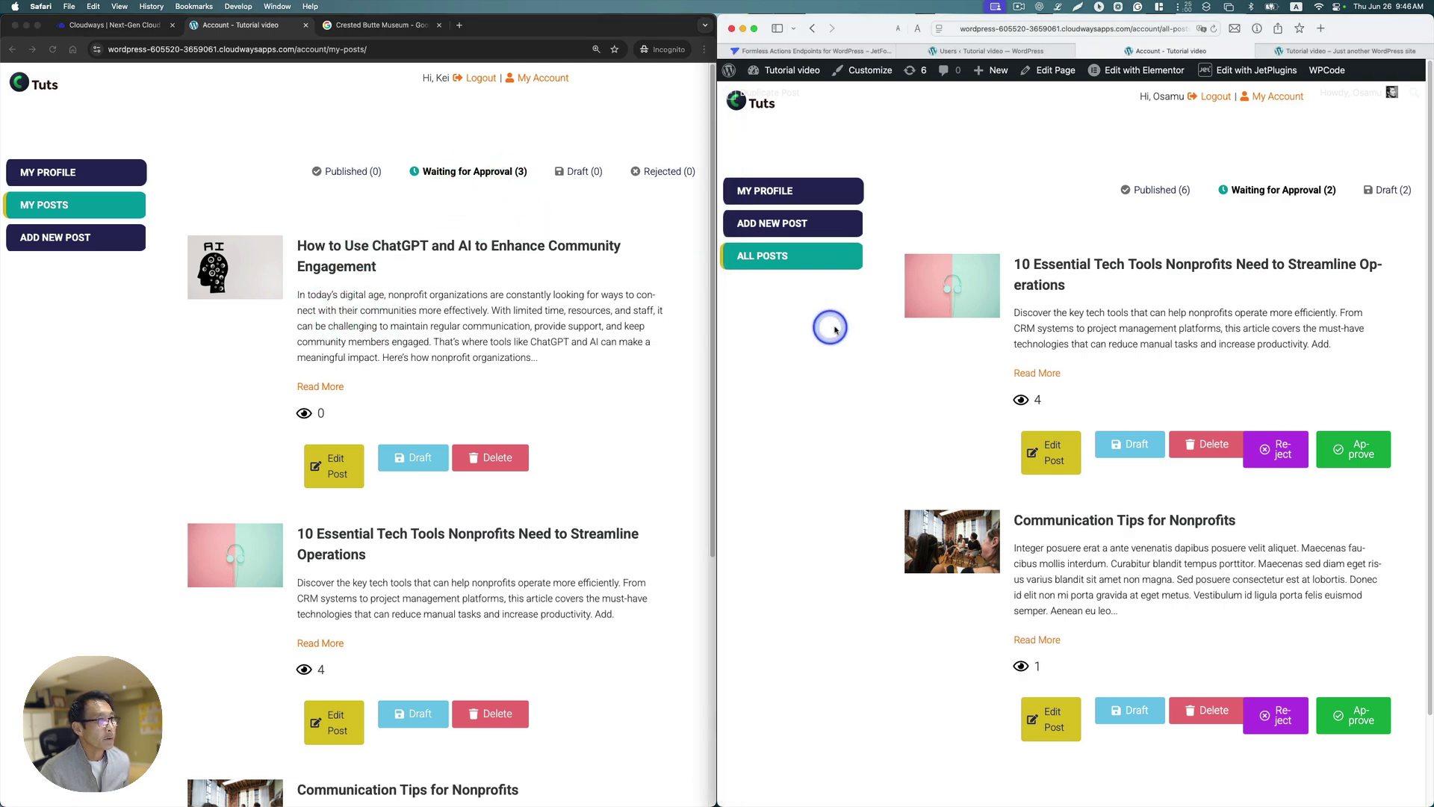
click(1214, 34)
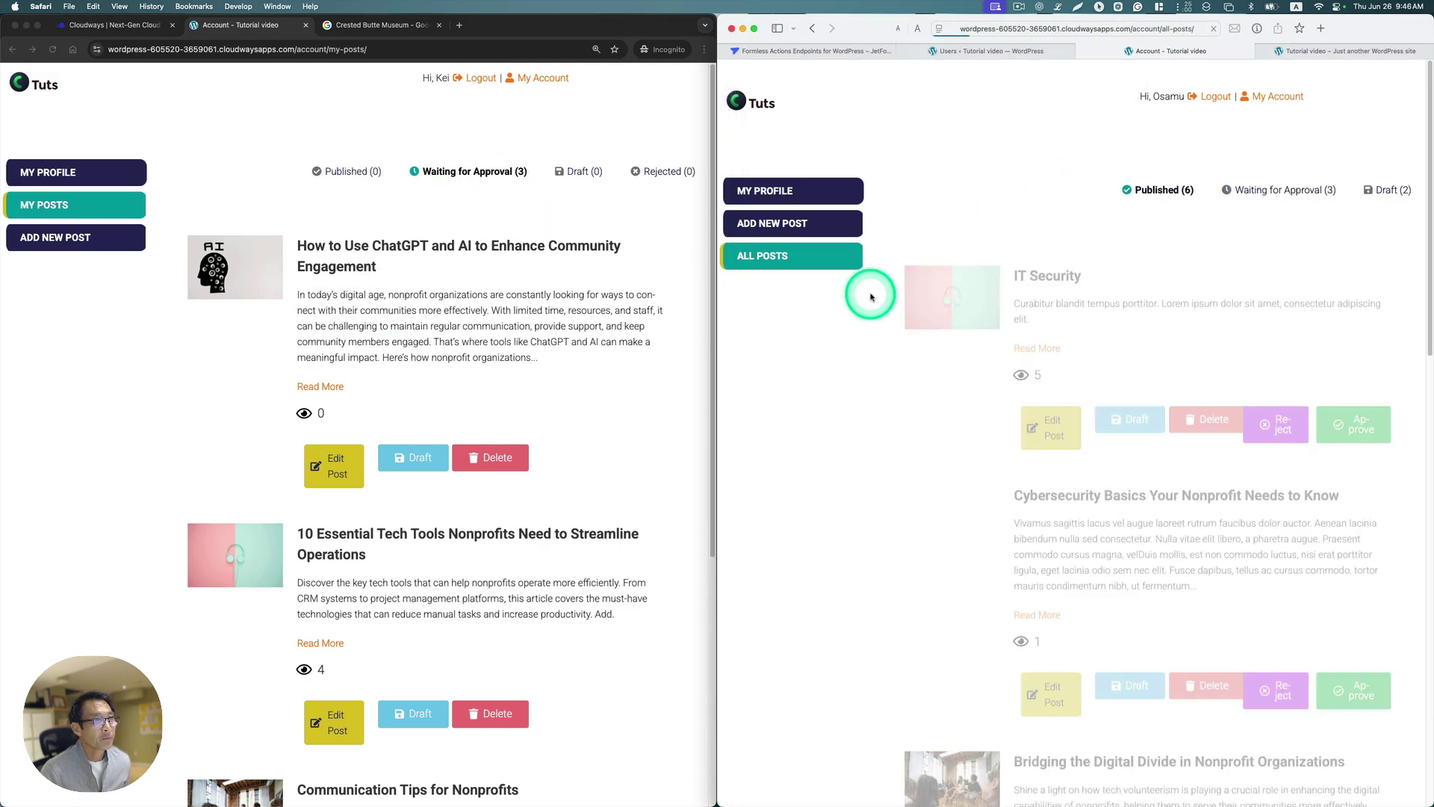
click(1307, 192)
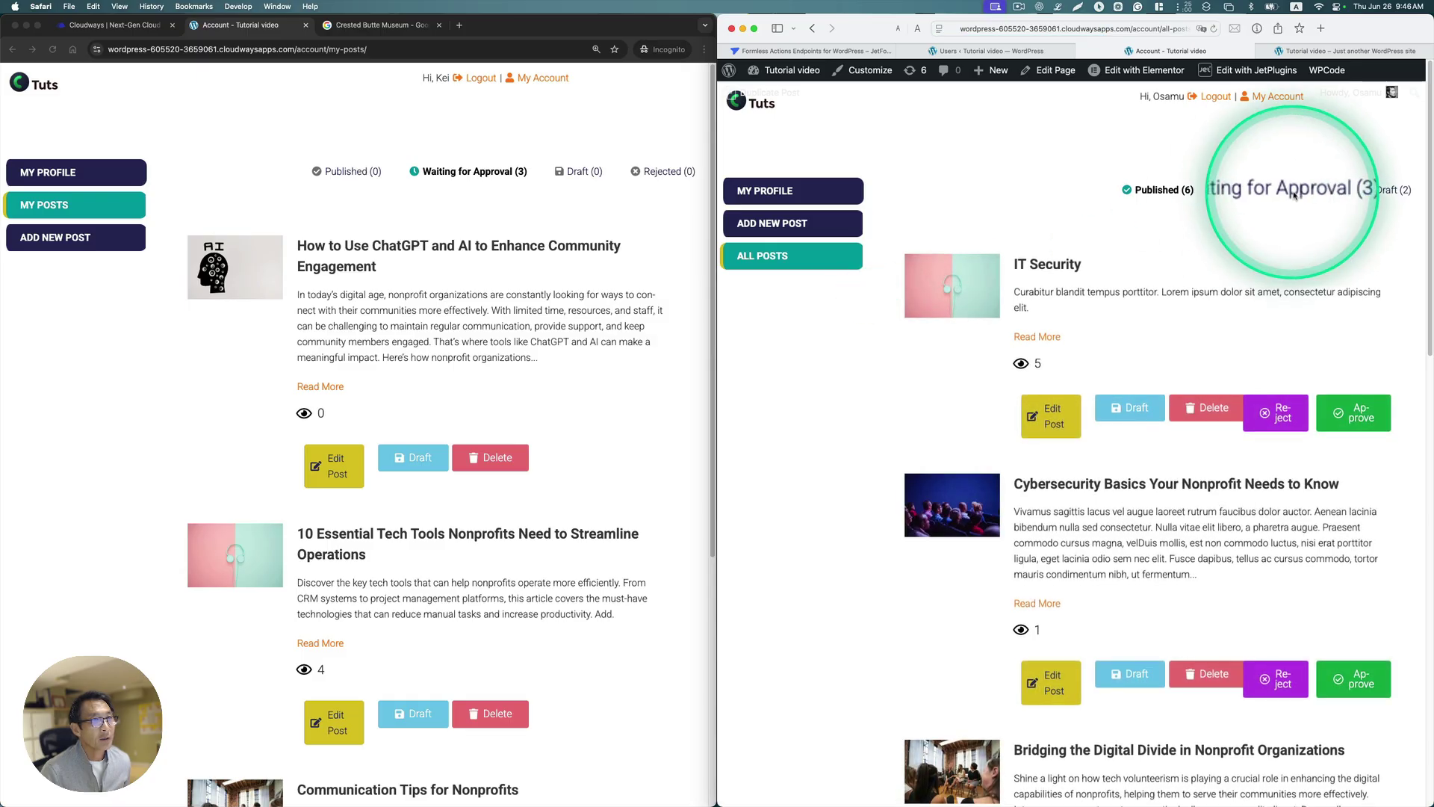
scroll(1188, 299, down, 5)
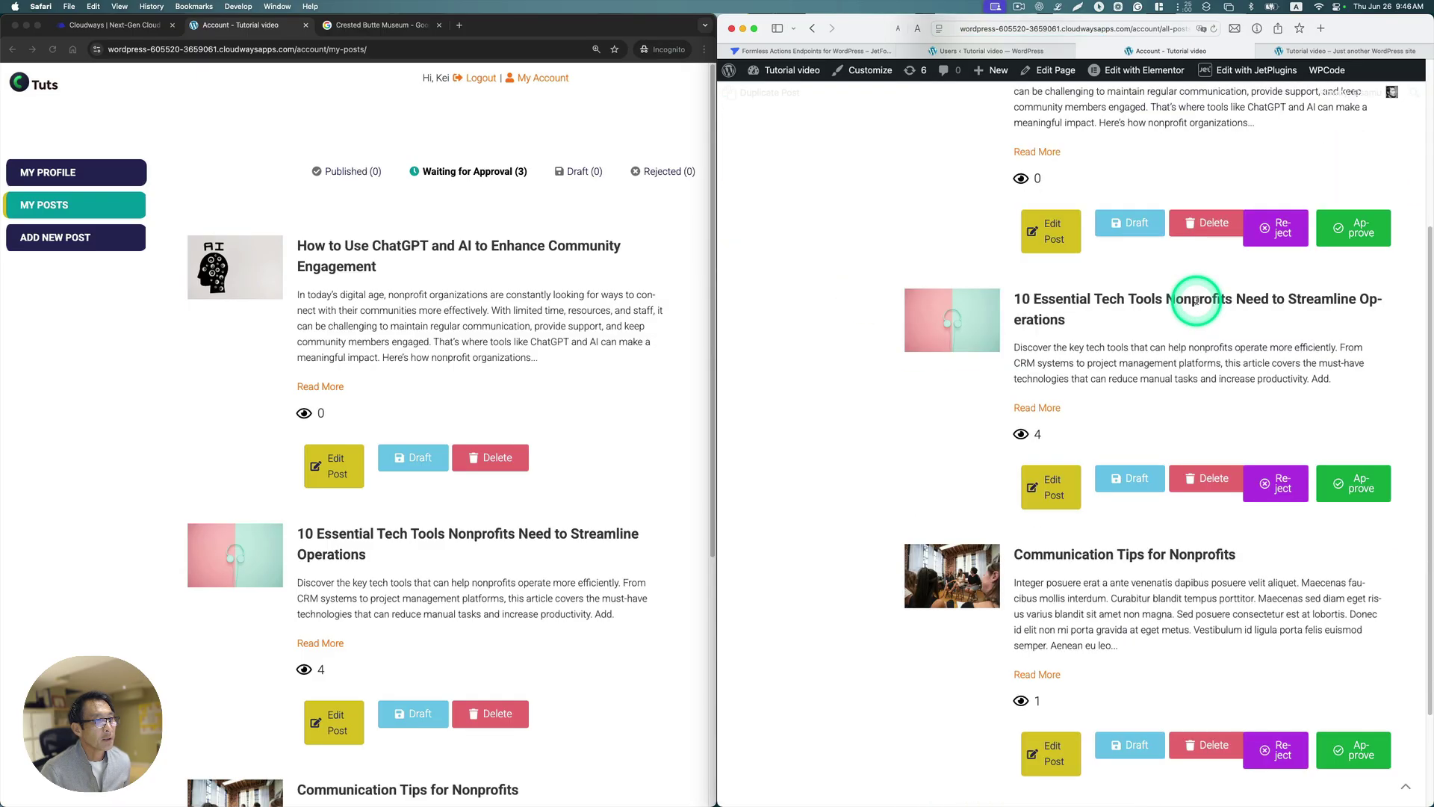
scroll(1141, 315, up, 1)
scroll(1120, 317, up, 2)
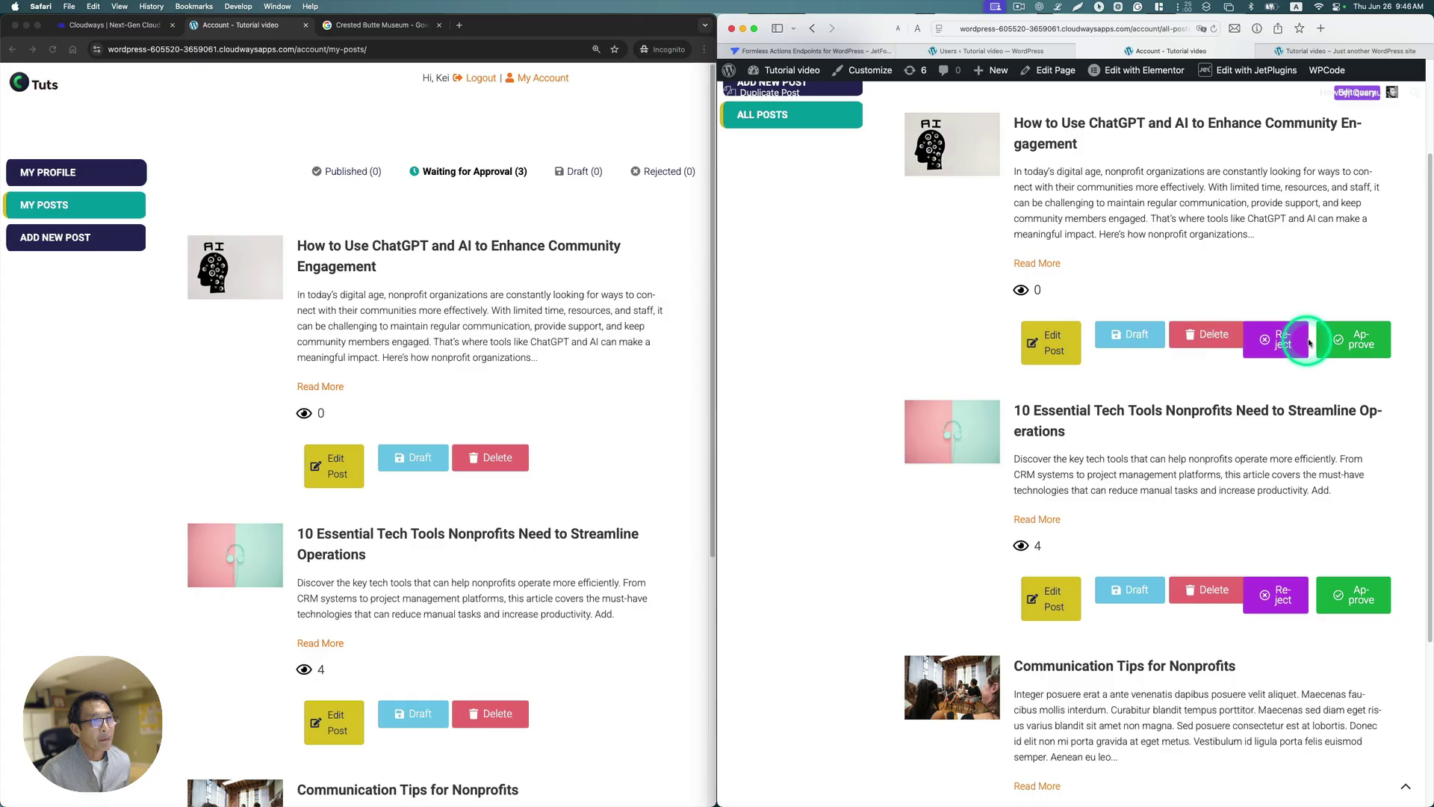
click(1359, 343)
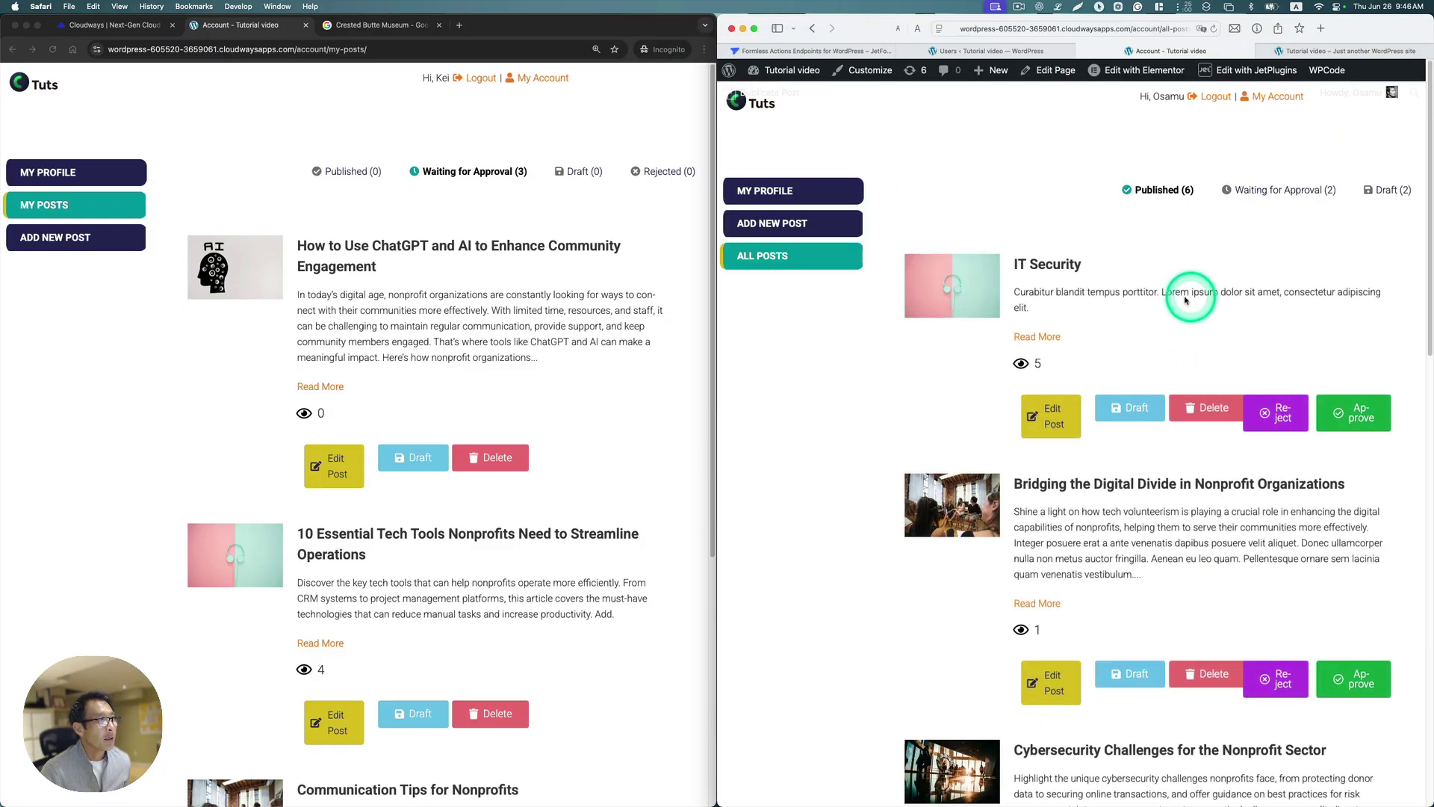
Refresh the author's Waiting for Approval list and read the submission, under-review and published notification emails in Mail
click(459, 209)
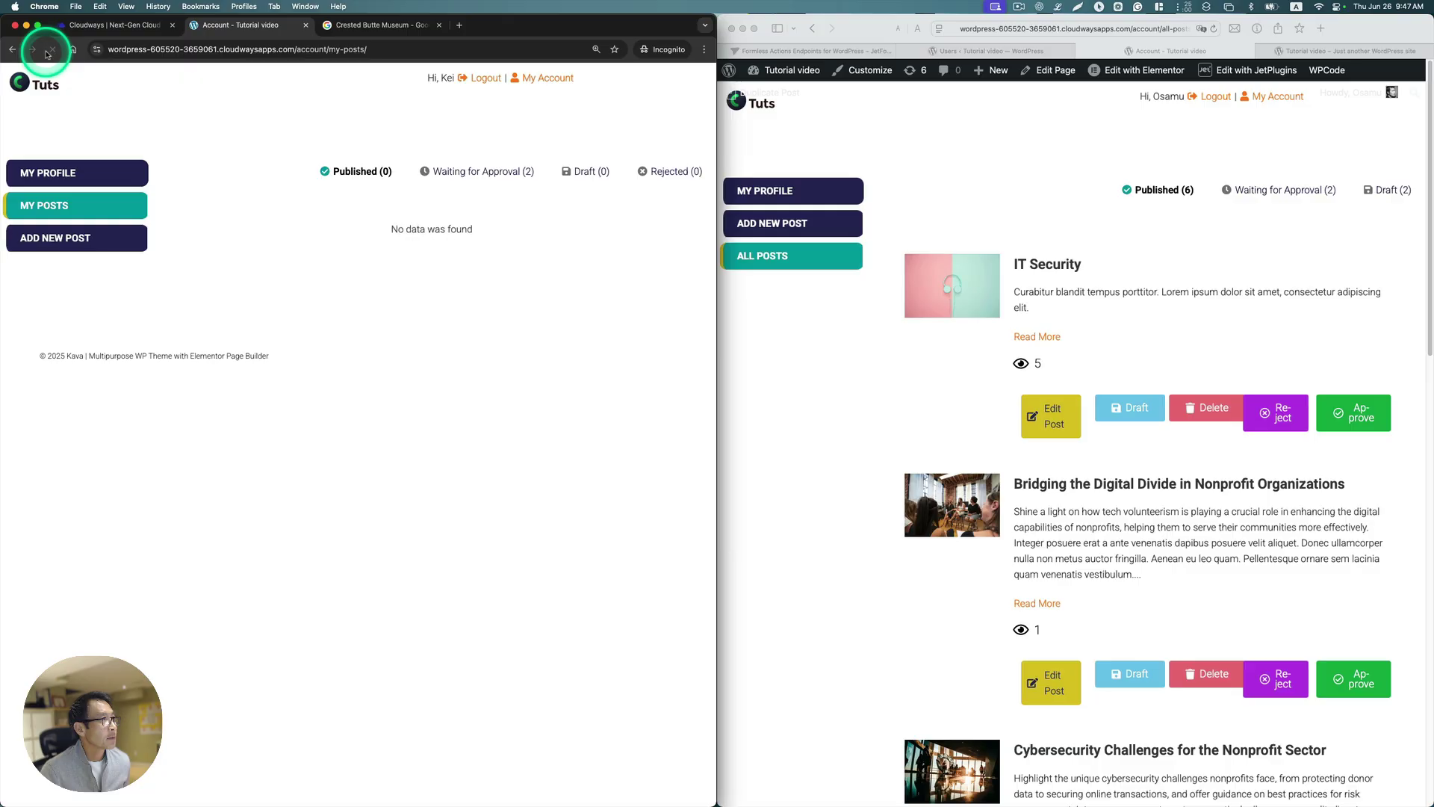
click(489, 174)
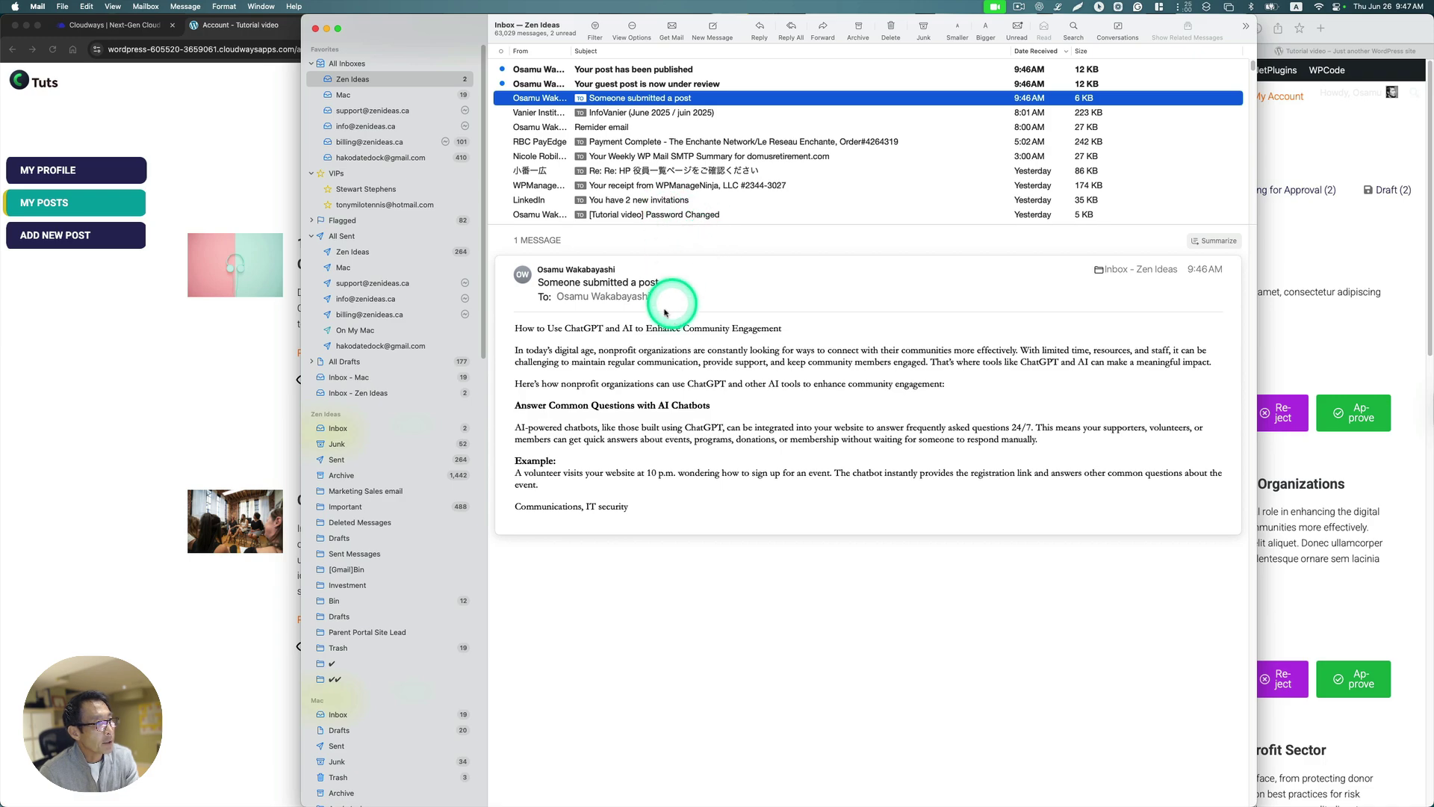
click(628, 85)
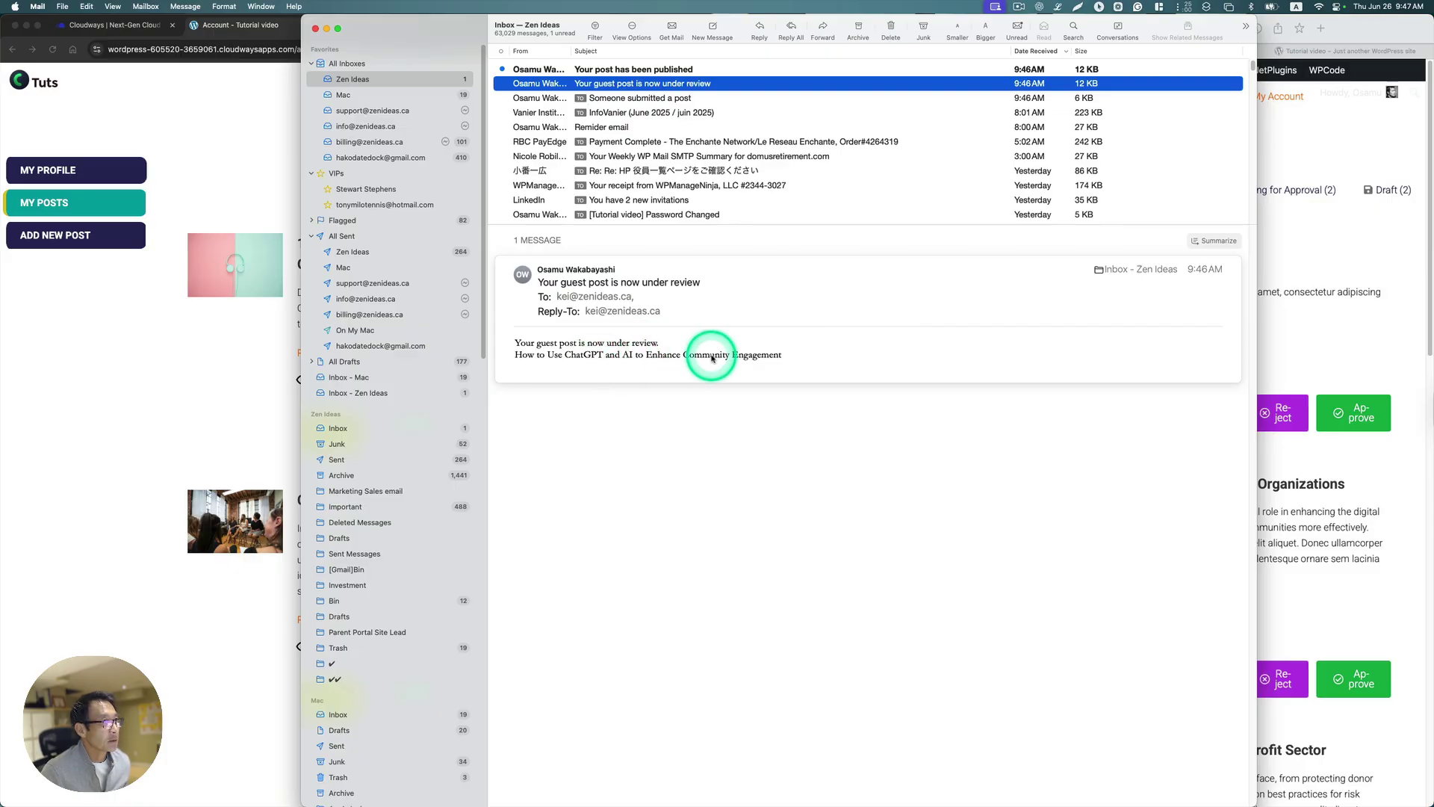
click(629, 69)
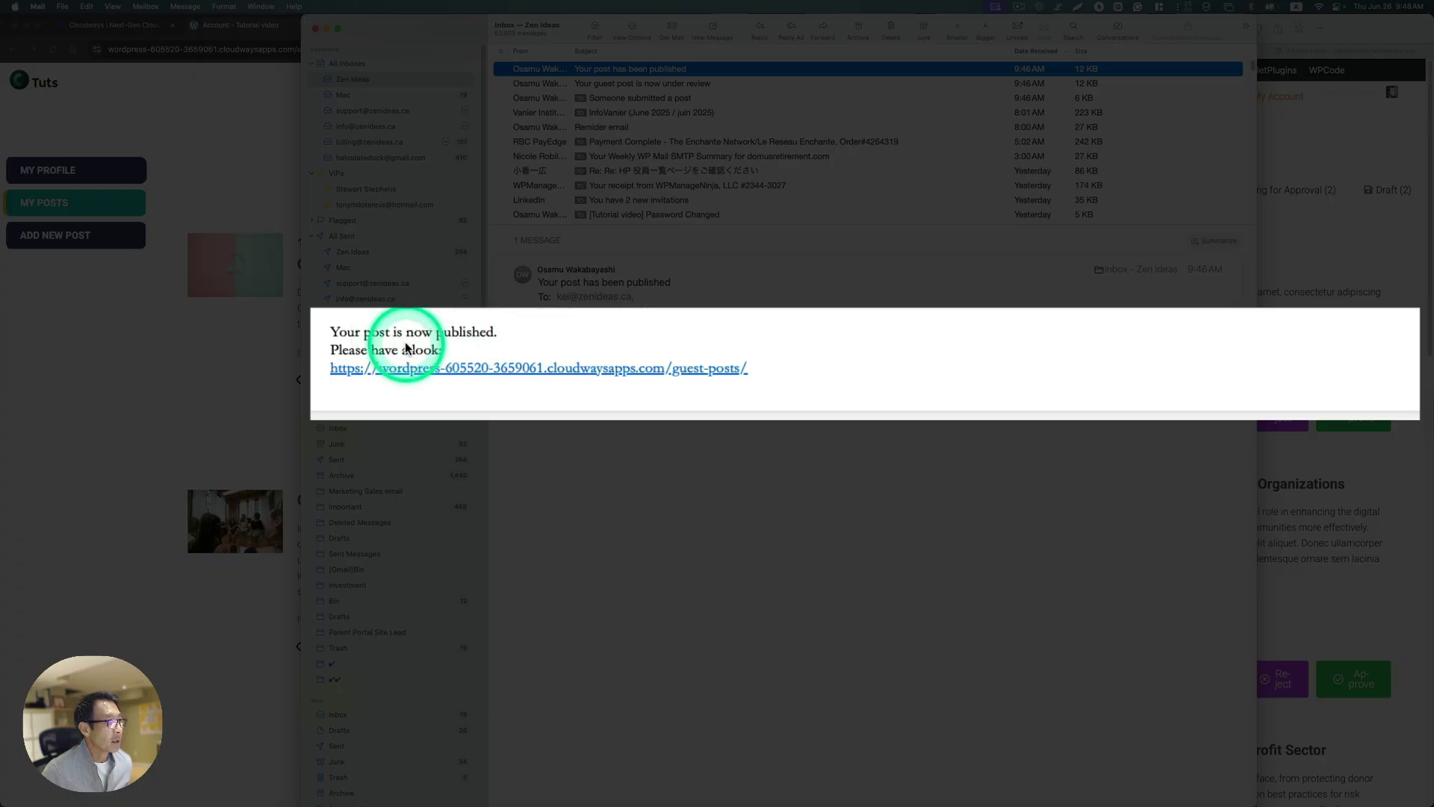
Switch to Safari, reload the Guest Posts page and widen the window to view the newly approved post
click(1264, 127)
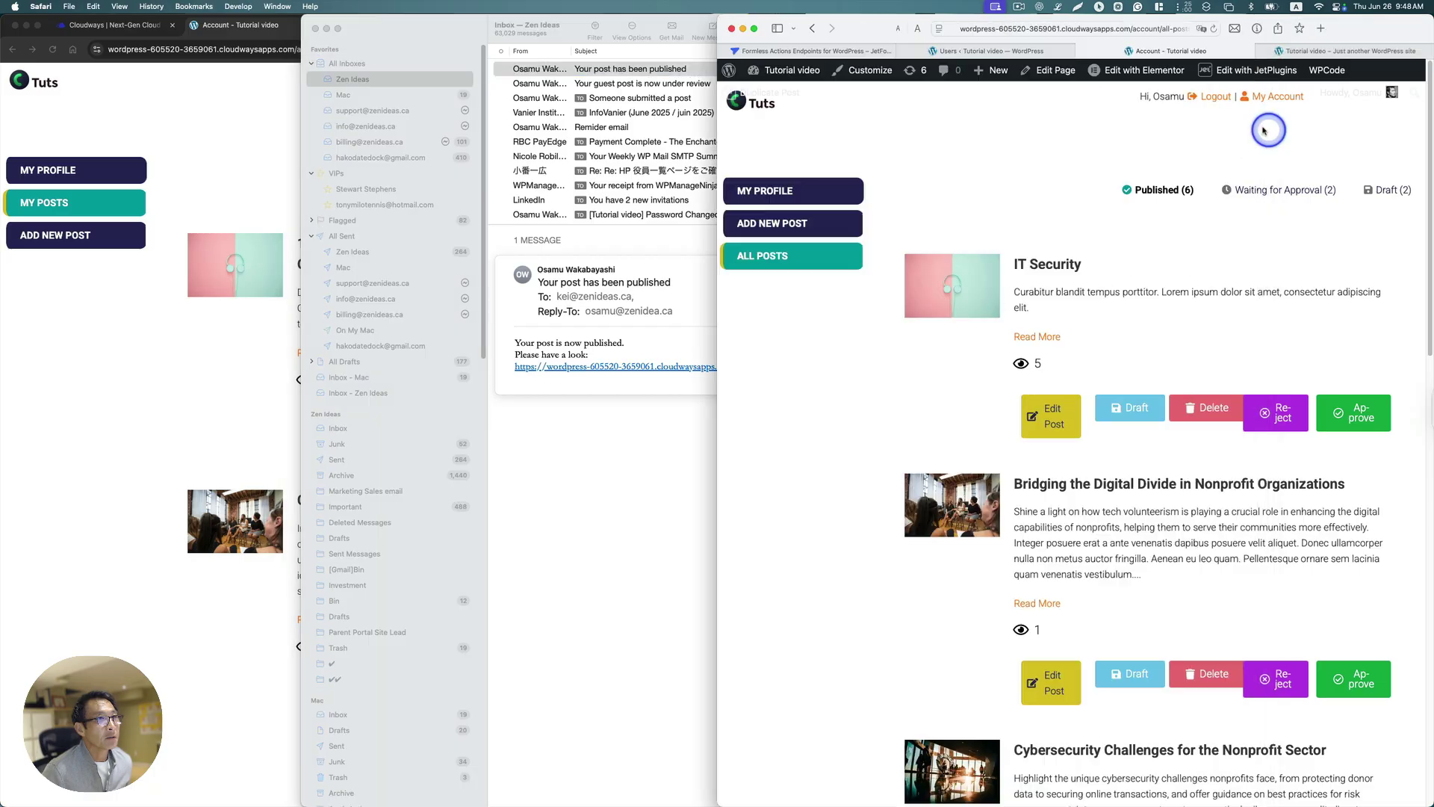
click(1279, 51)
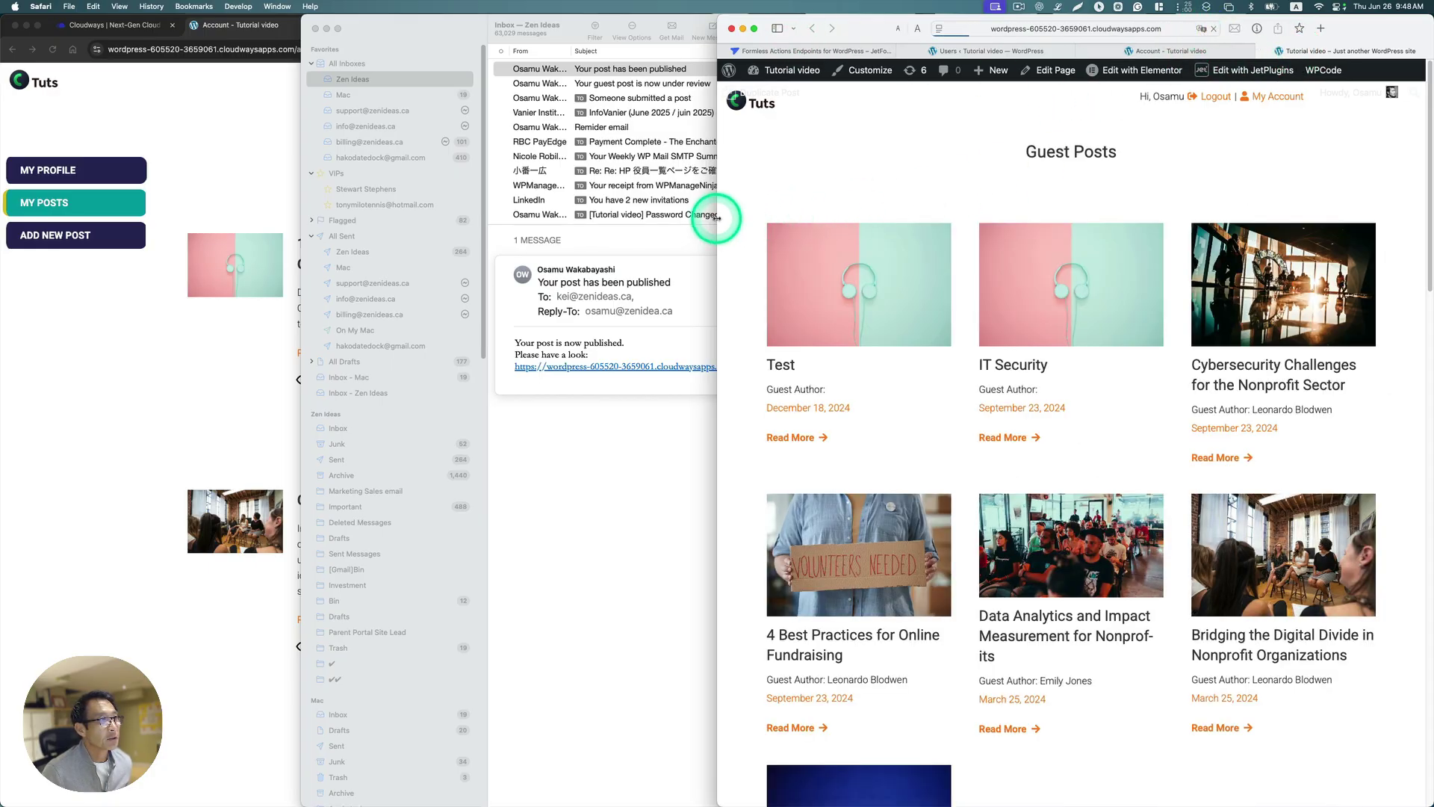
drag(717, 217, 277, 216)
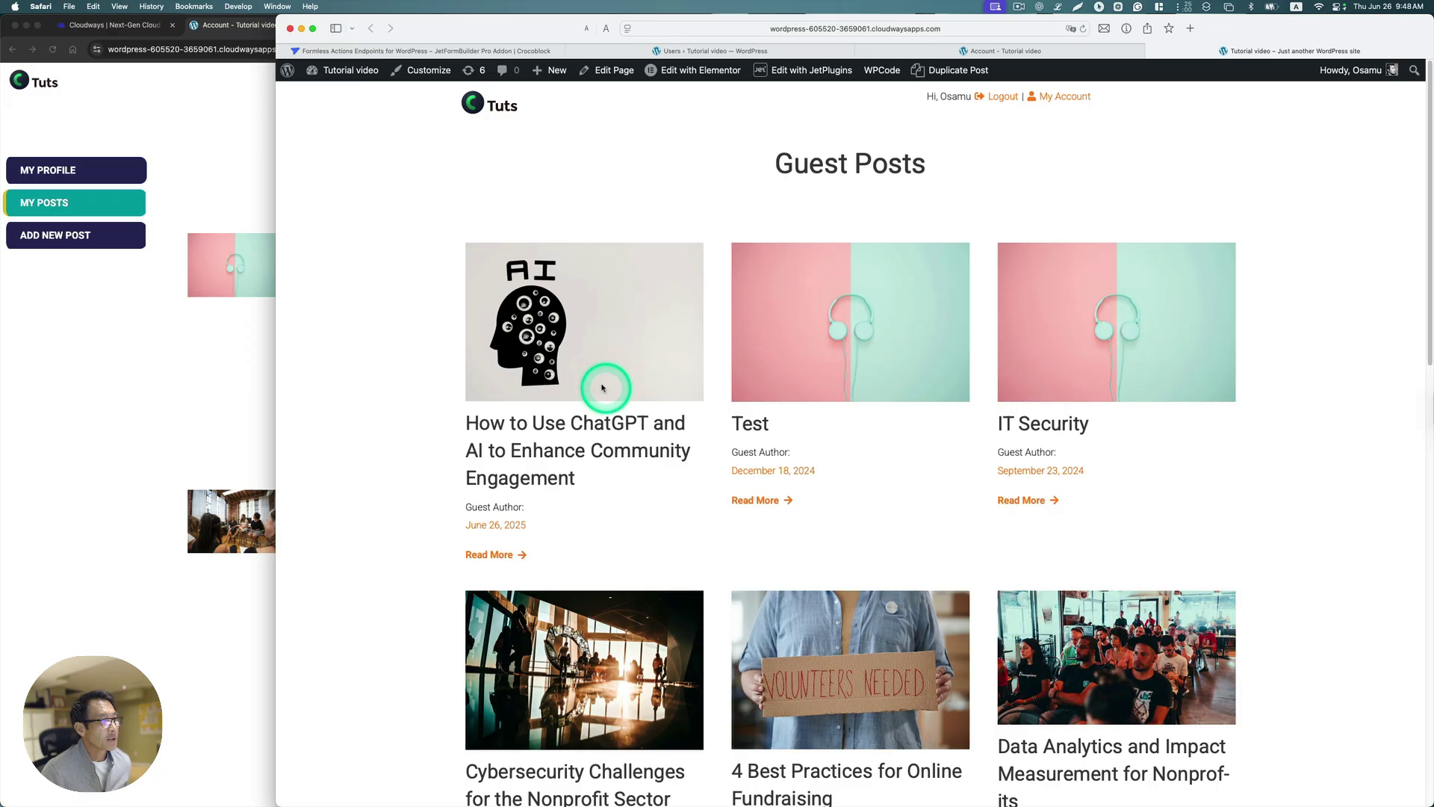
Reject the waiting post "10 Essential Tech Tools Nonprofits Need to Streamline Operations" from the administrator's All Posts page
click(1089, 97)
drag(276, 191, 614, 184)
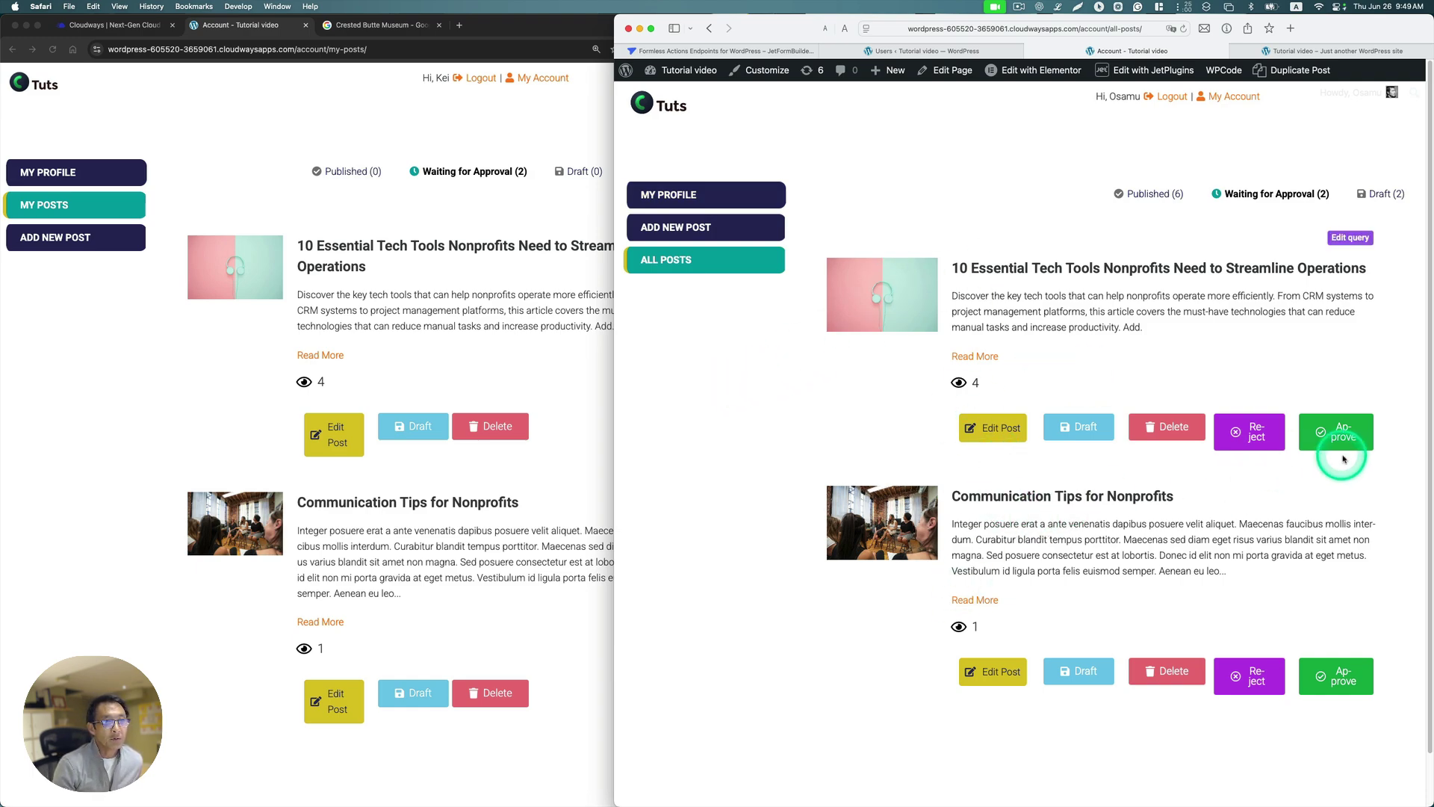
click(1255, 437)
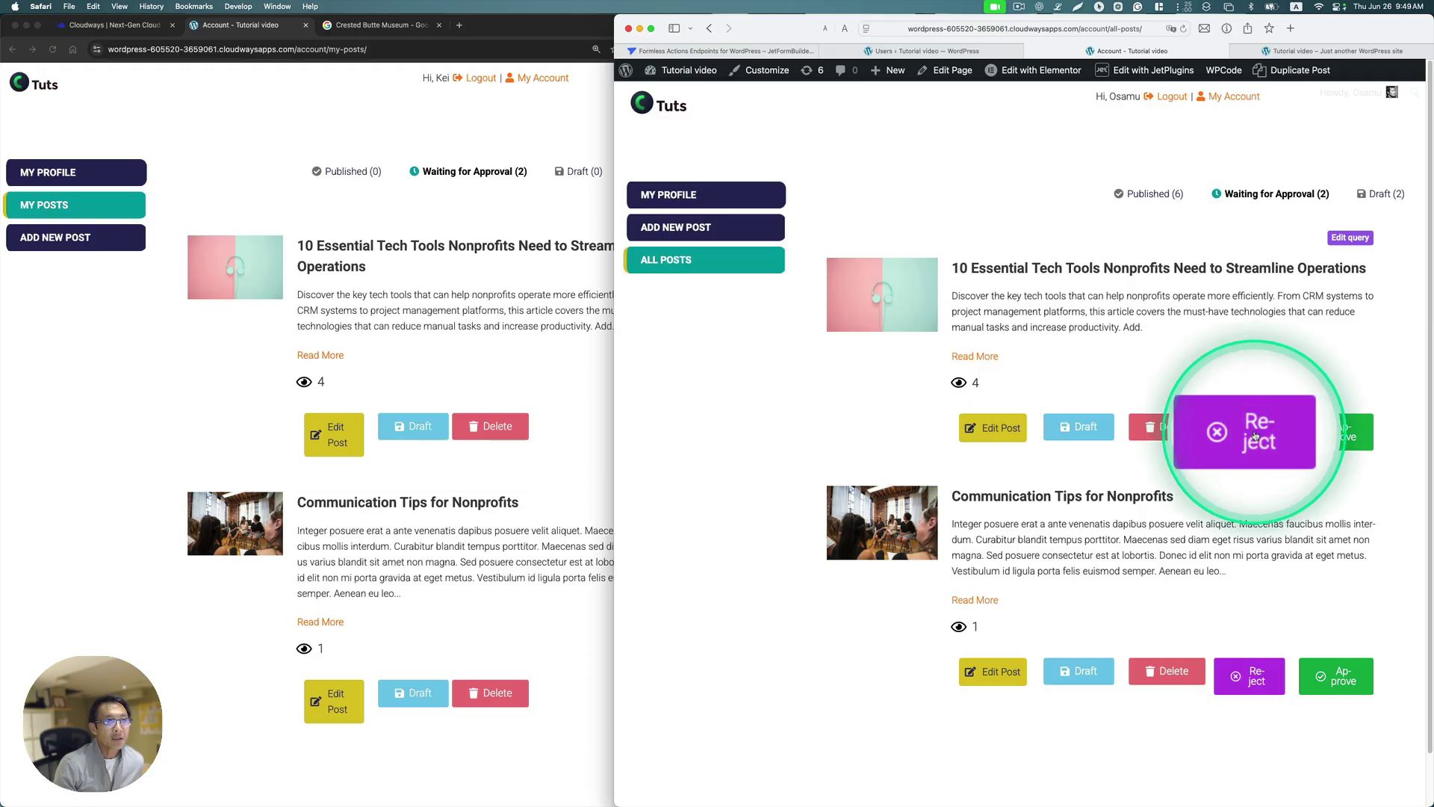
click(1254, 440)
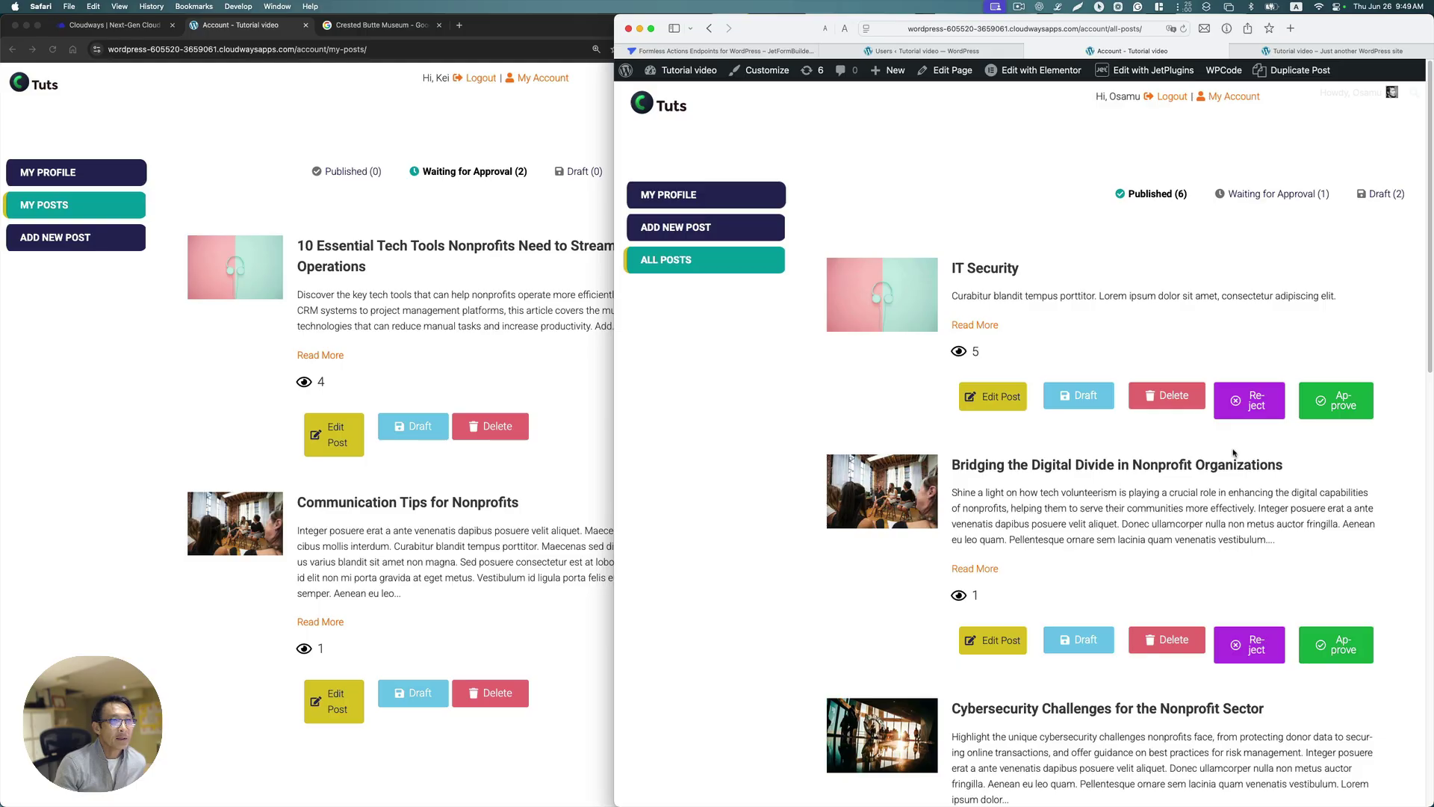
Switch to Mail and read the notification email telling the author that the article has been rejected
click(347, 787)
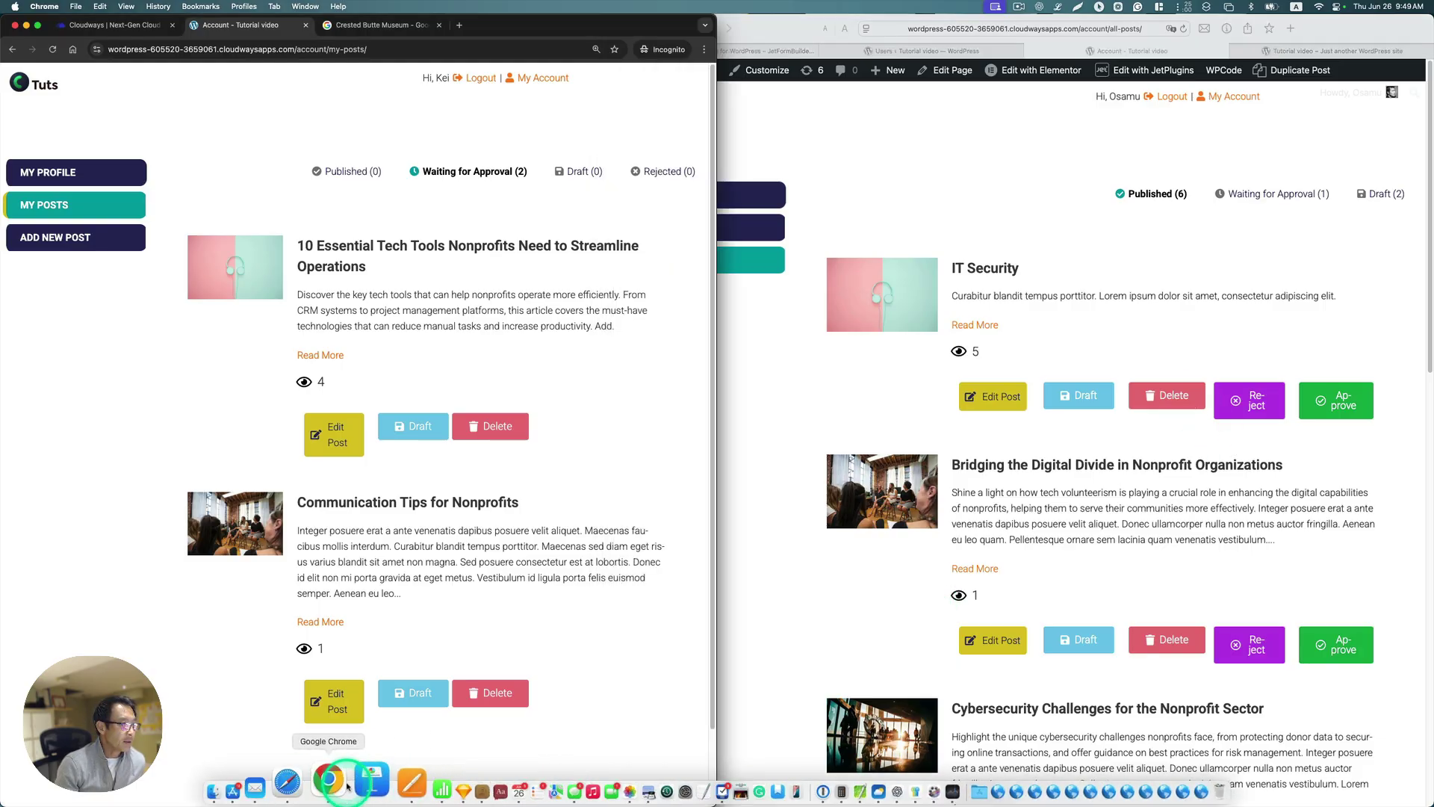
click(255, 786)
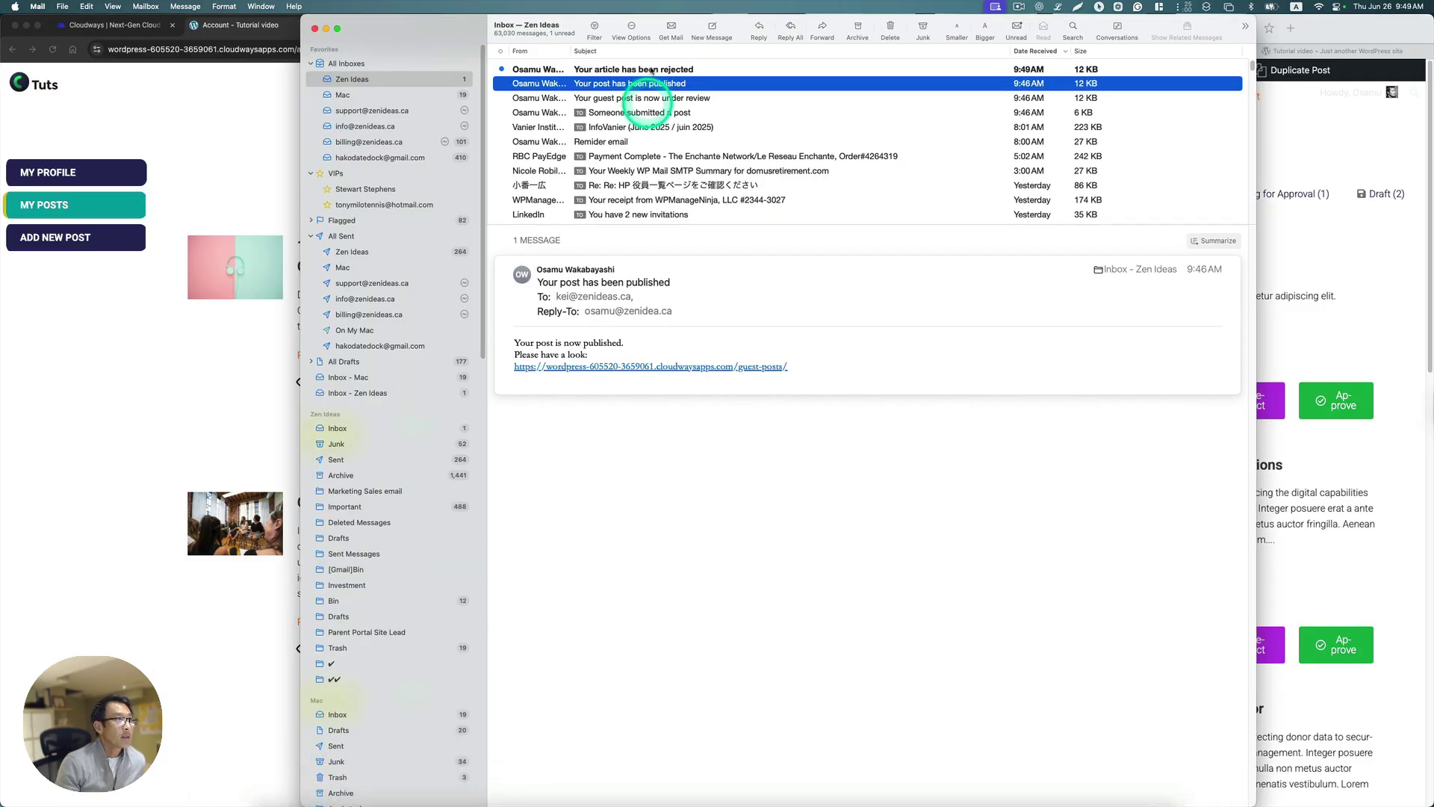
click(614, 70)
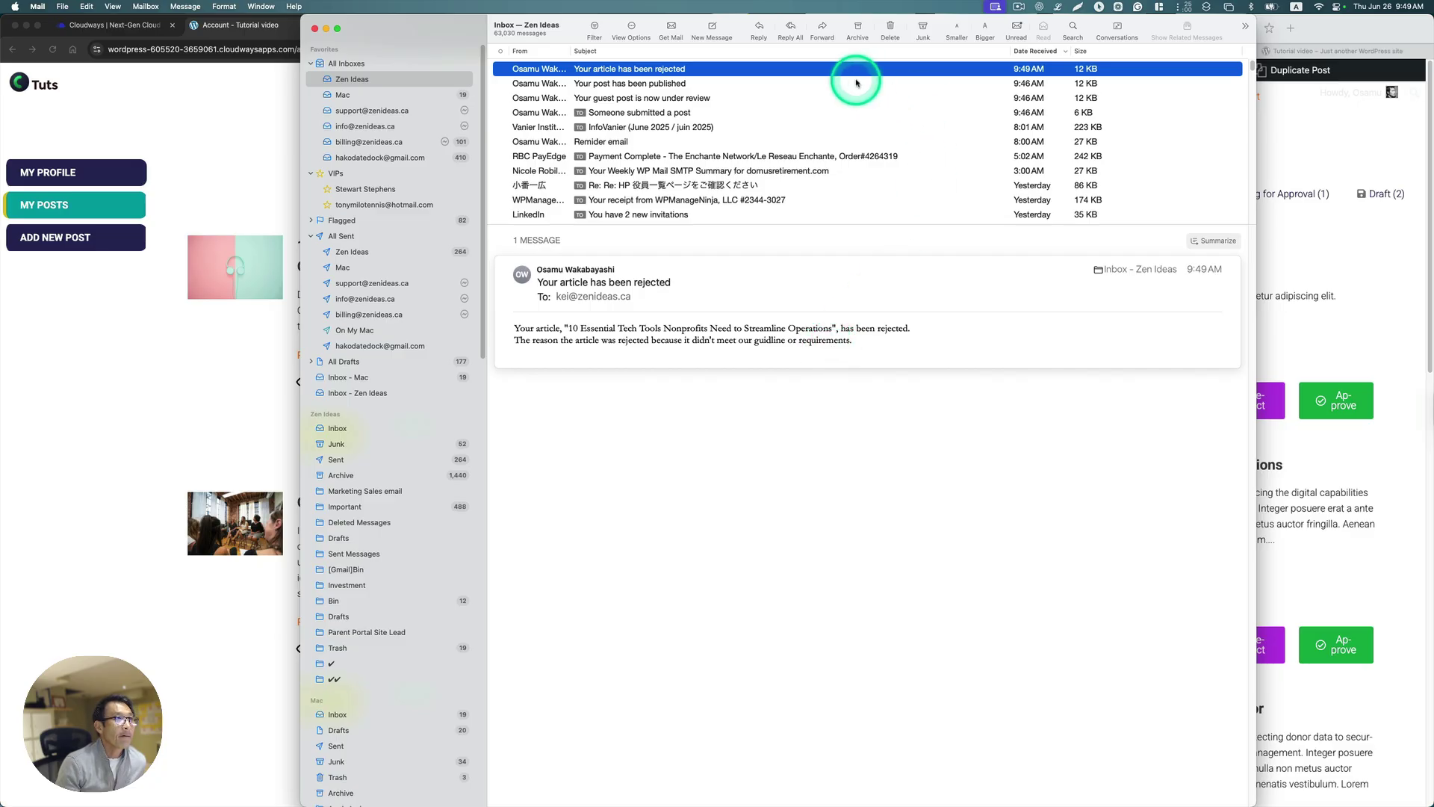
Switch to Safari, open the WordPress dashboard in a new tab with the window widened, and view the trashed Guest Posts
click(1290, 137)
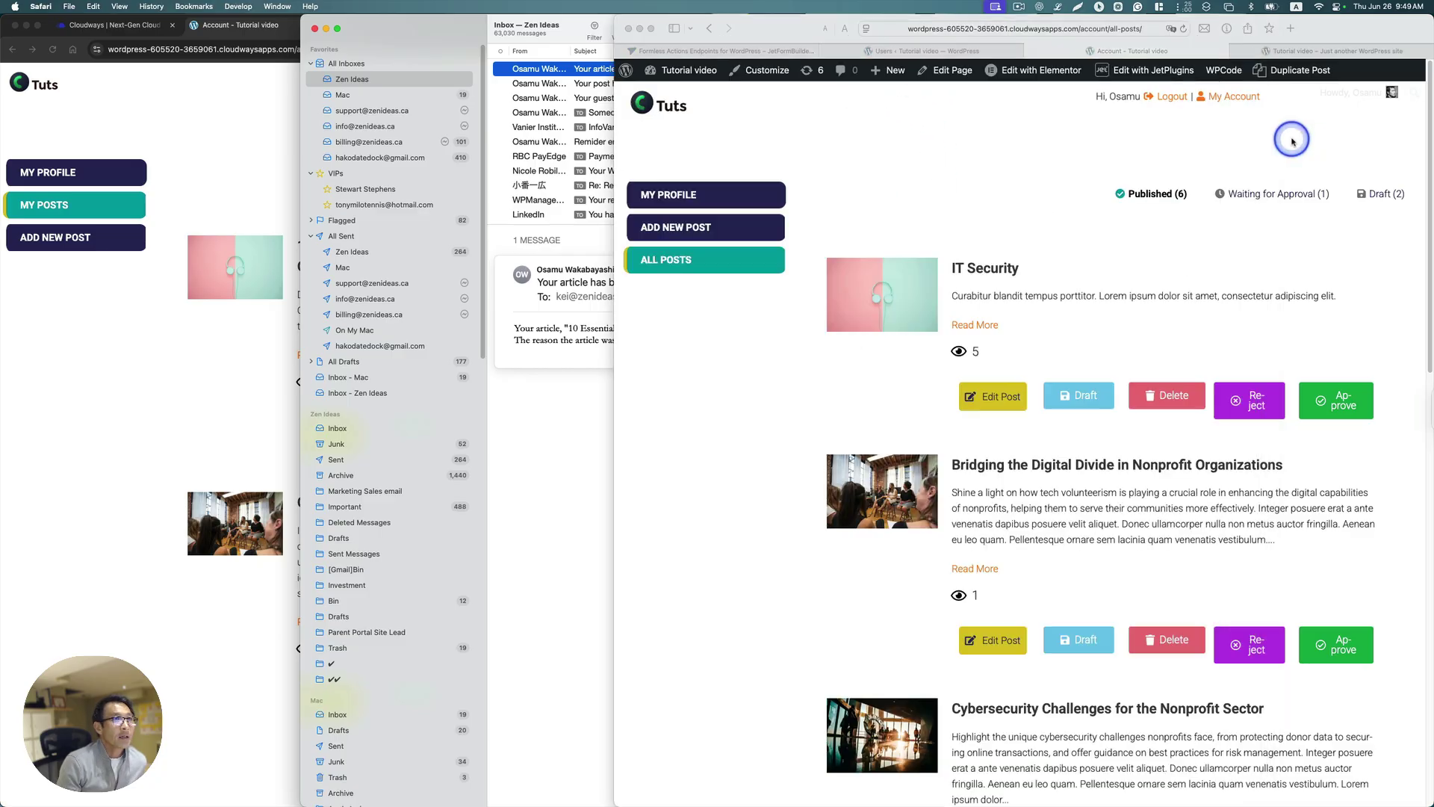
mouse_move(684, 67)
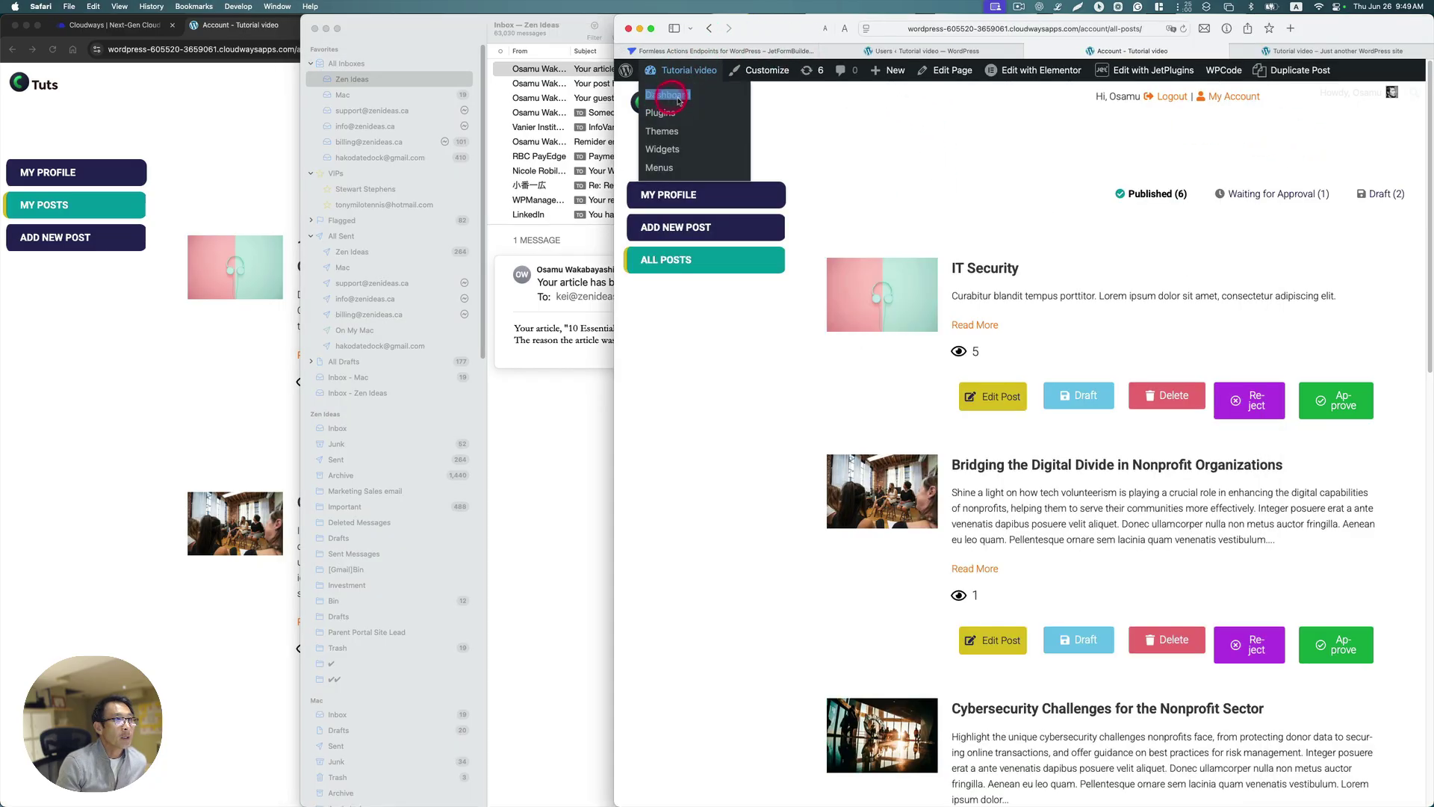
super+click(678, 99)
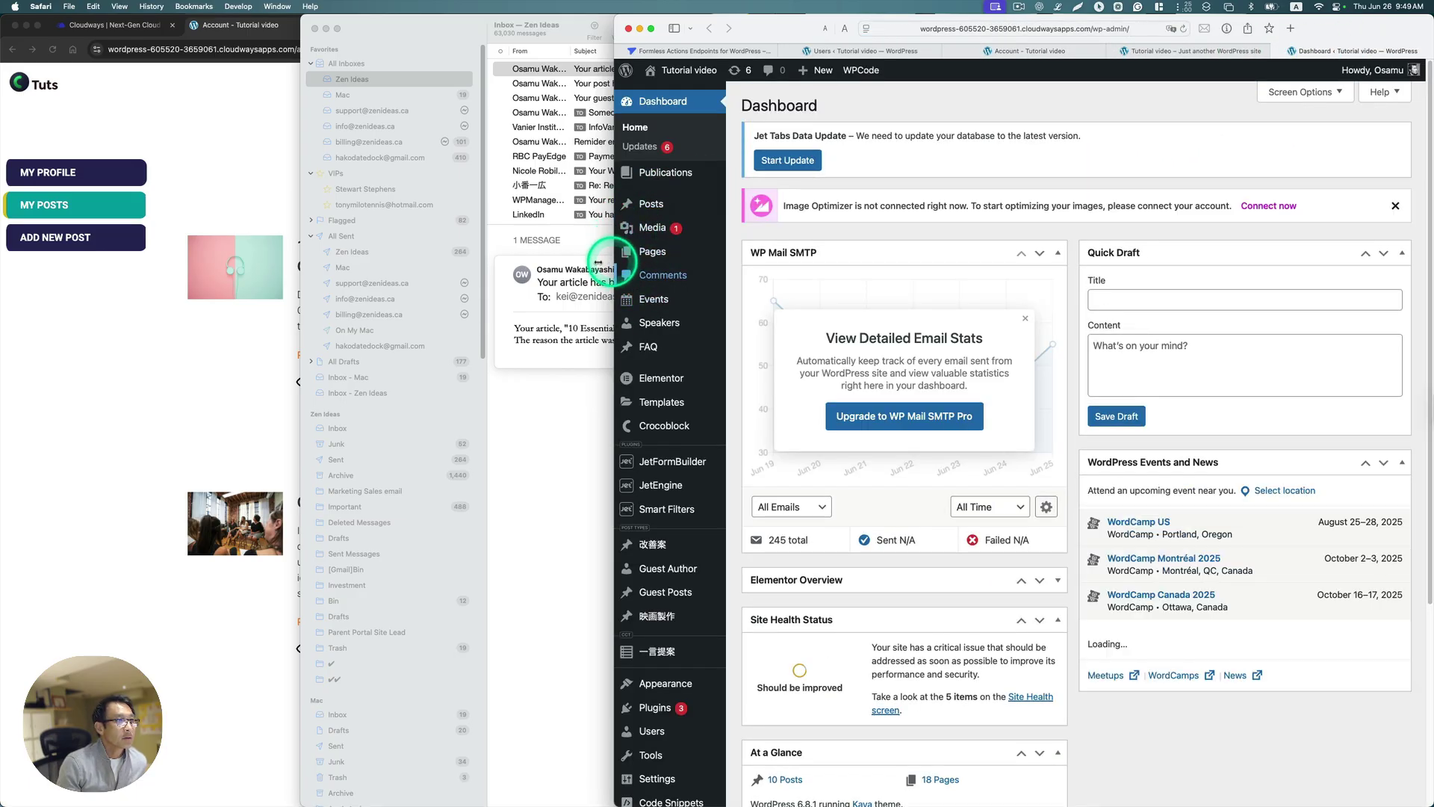
drag(598, 261, 134, 262)
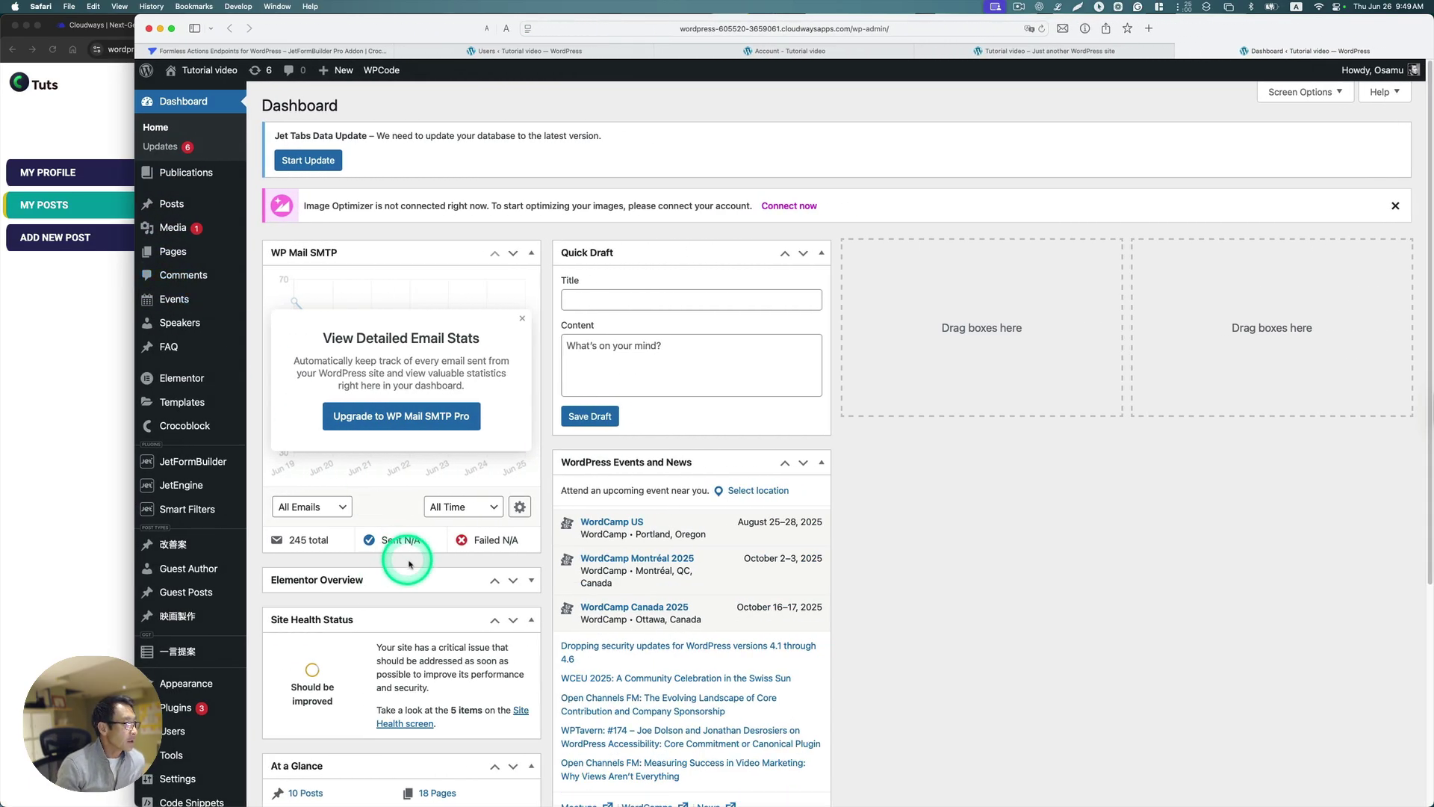
click(183, 591)
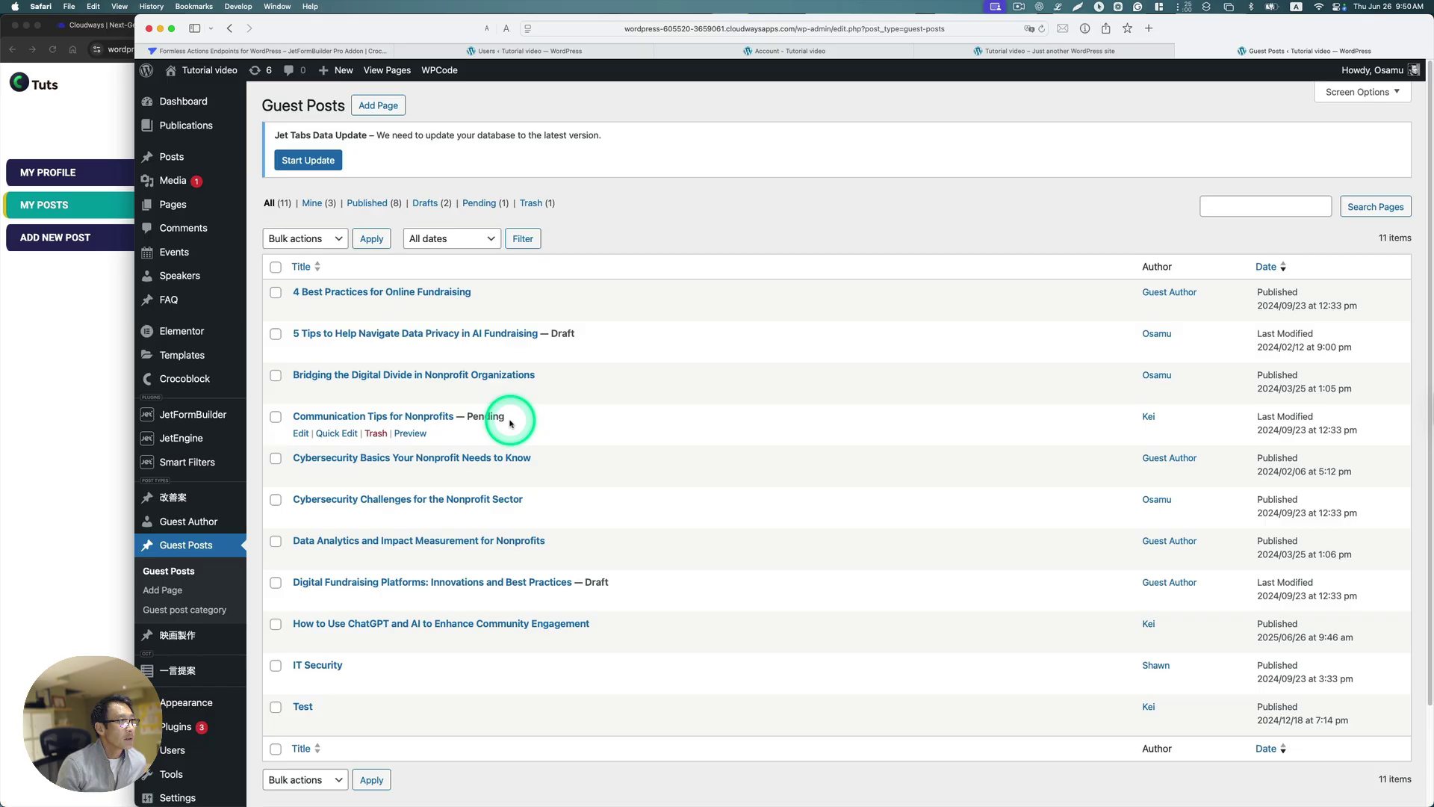
click(535, 205)
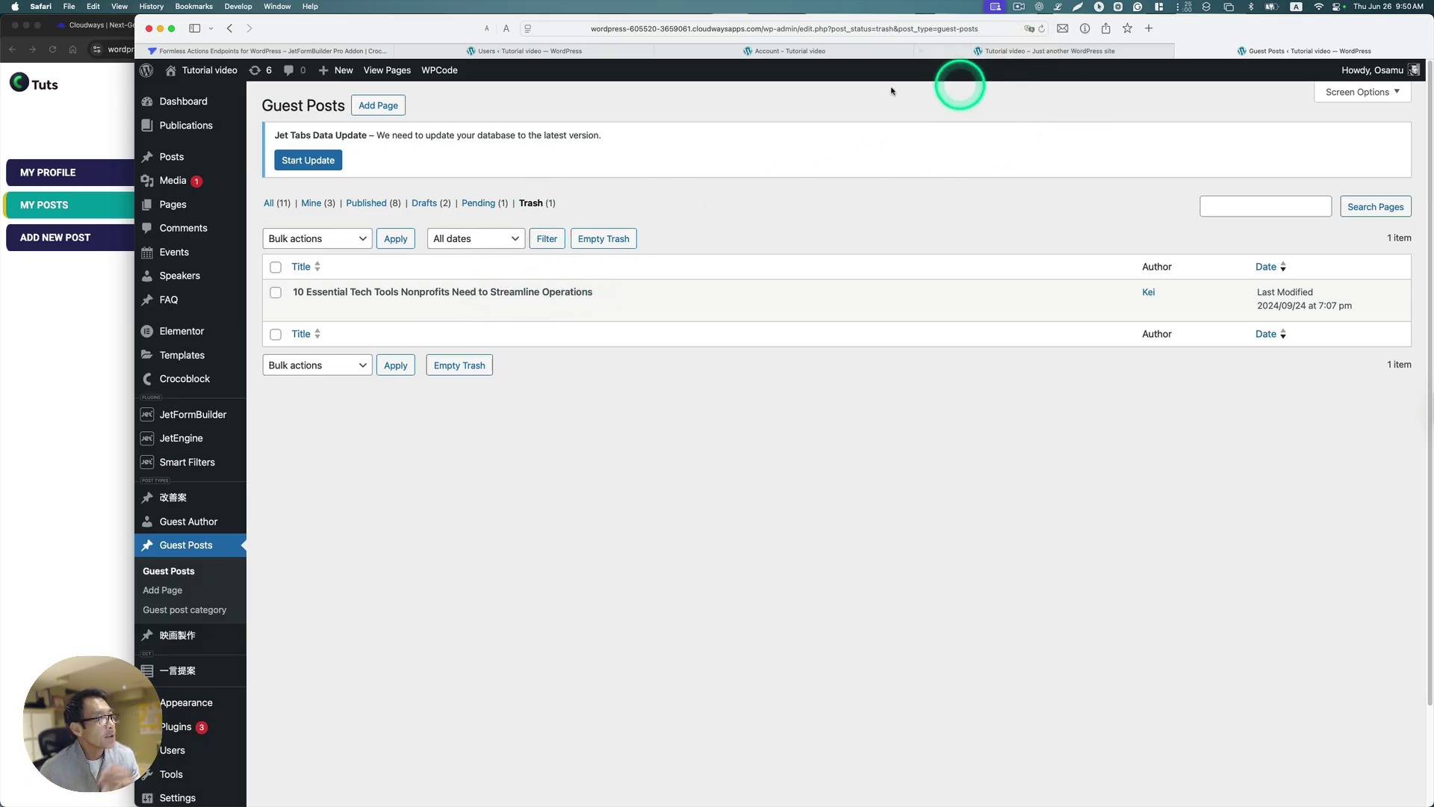
Download the Formless Actions Endpoints 1.0.3 add-on from the JetFormBuilder account and locate it among the site's installed plugins
click(349, 50)
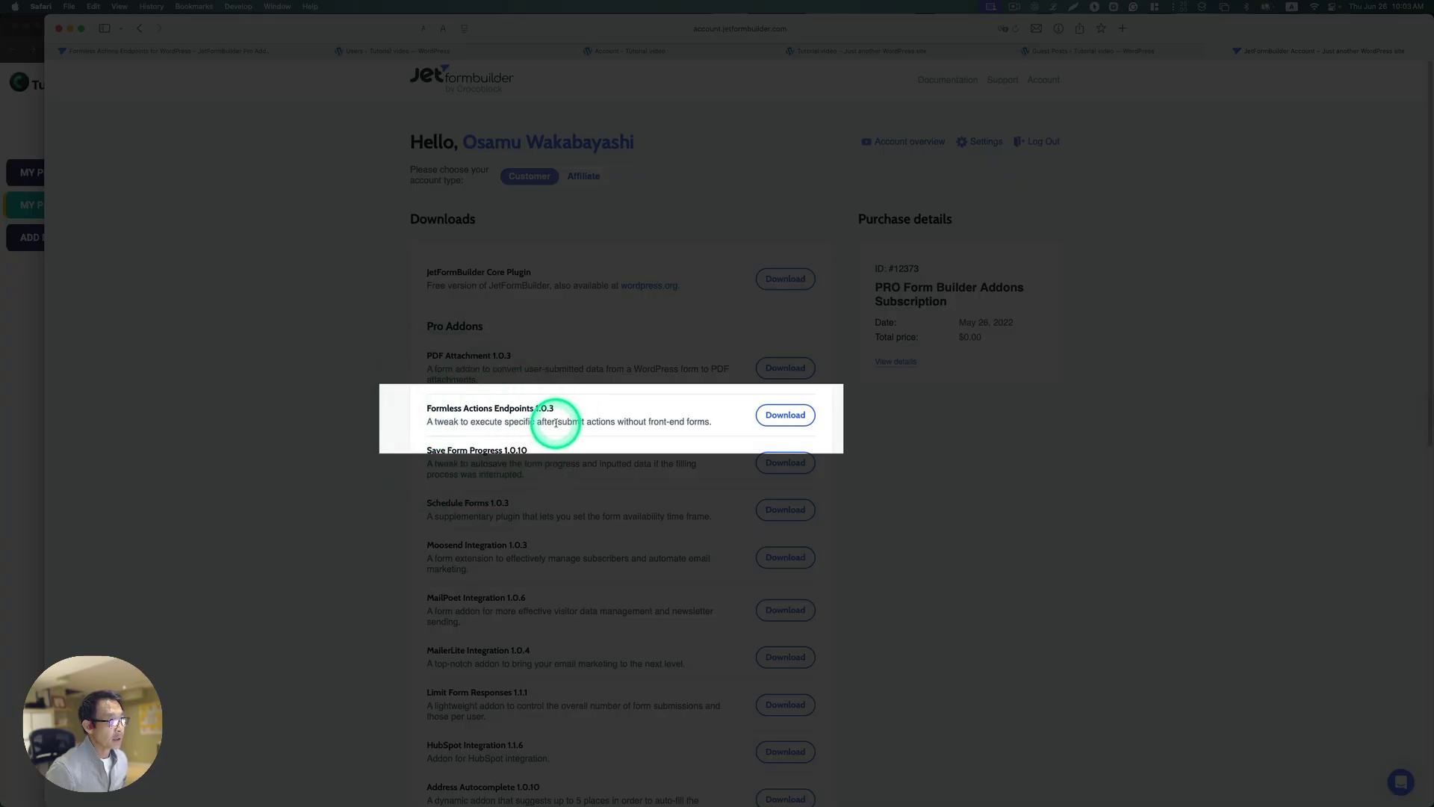
click(783, 420)
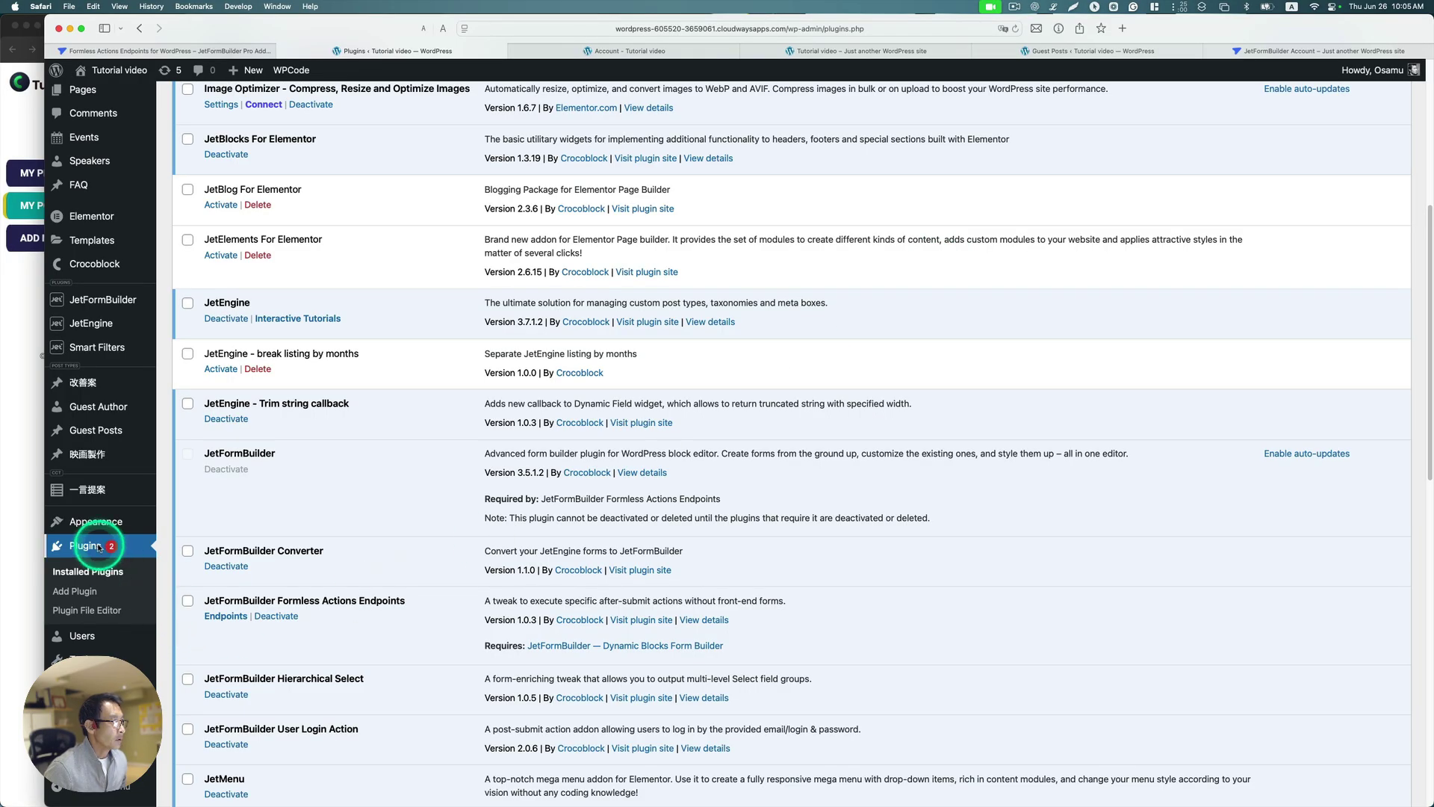
scroll(315, 603, down, 3)
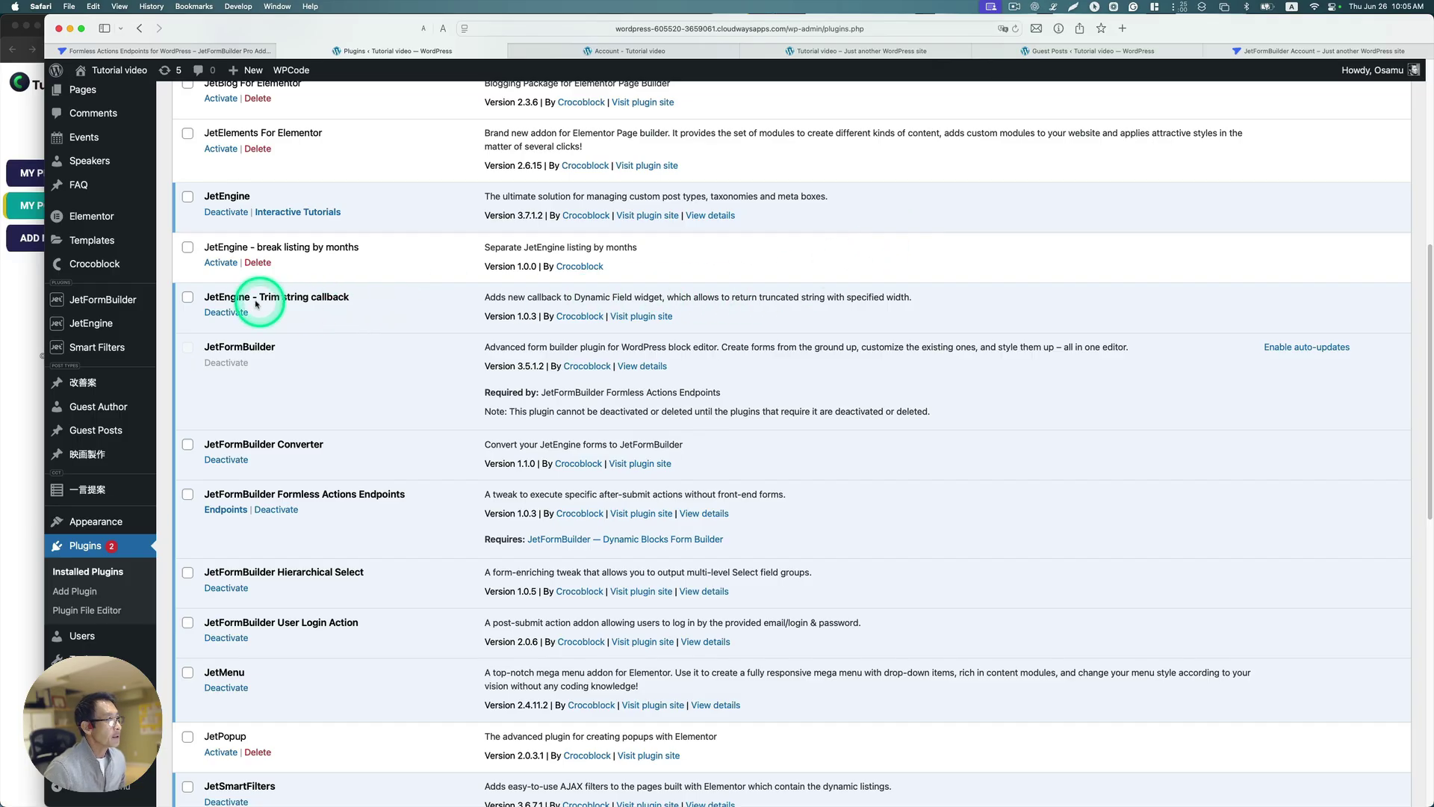
key(super+equal)
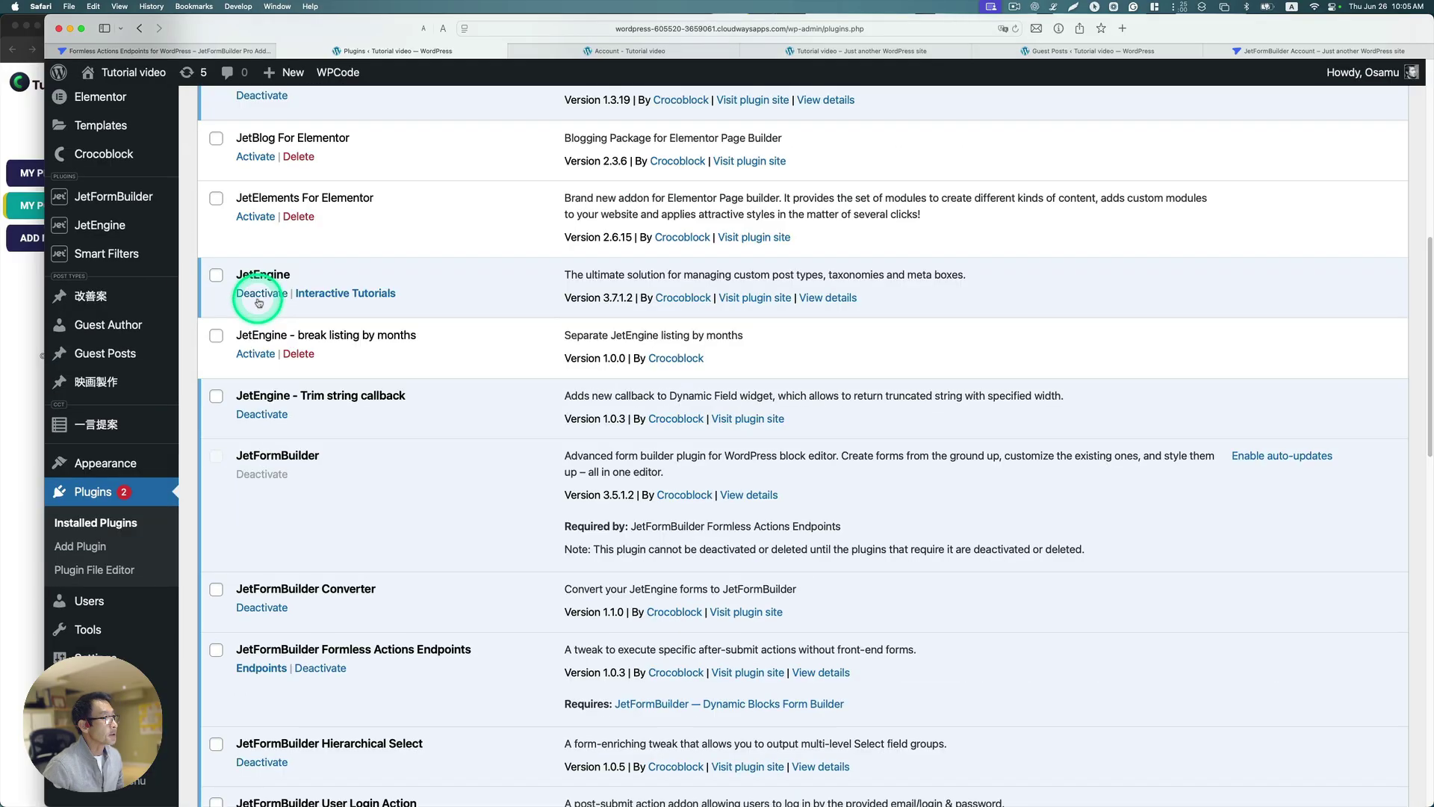
Open the JetFormBuilder forms list, look over the endpoint forms and open "Draft Post From (Endpoints)" for editing
mouse_move(110, 206)
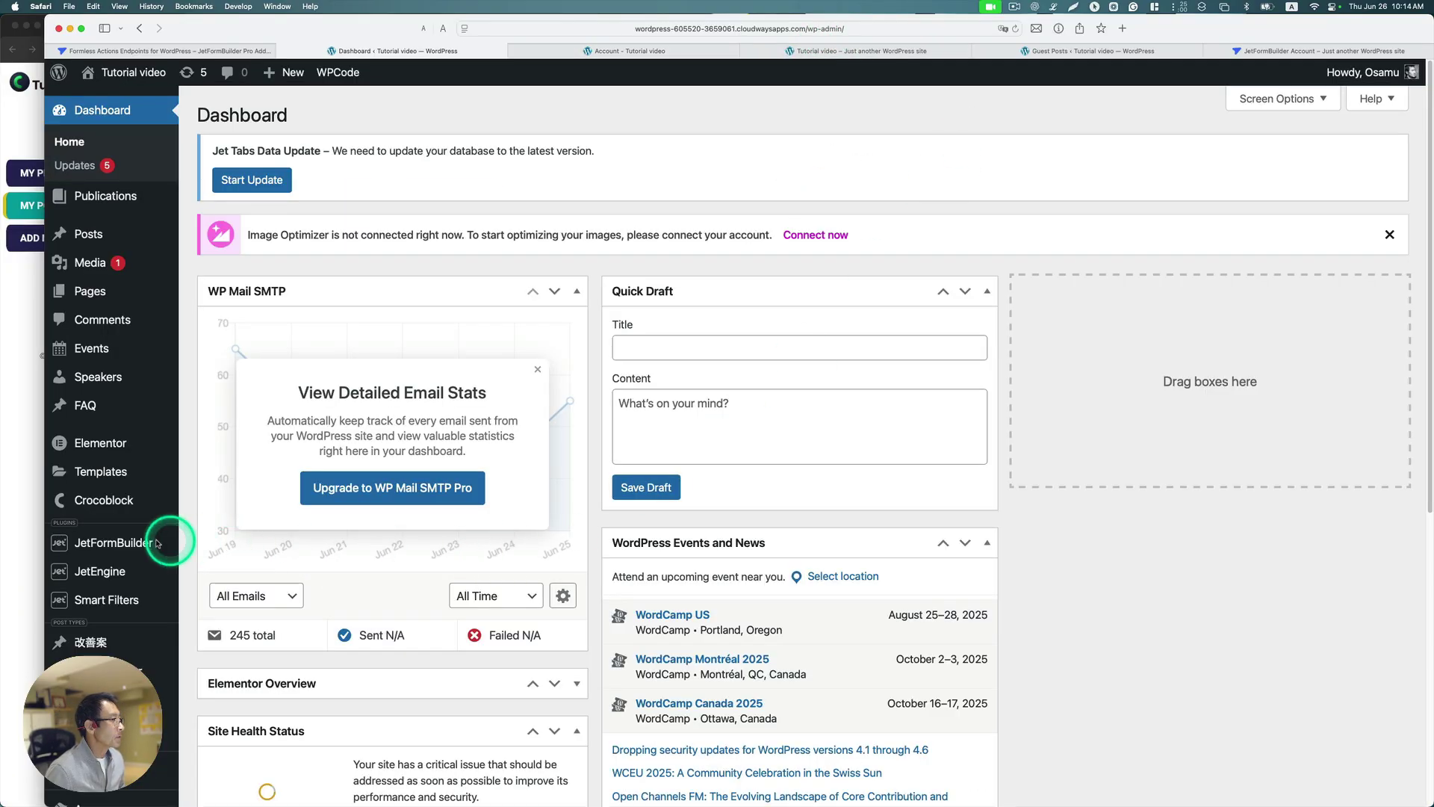
scroll(158, 543, down, 2)
mouse_move(134, 471)
click(210, 475)
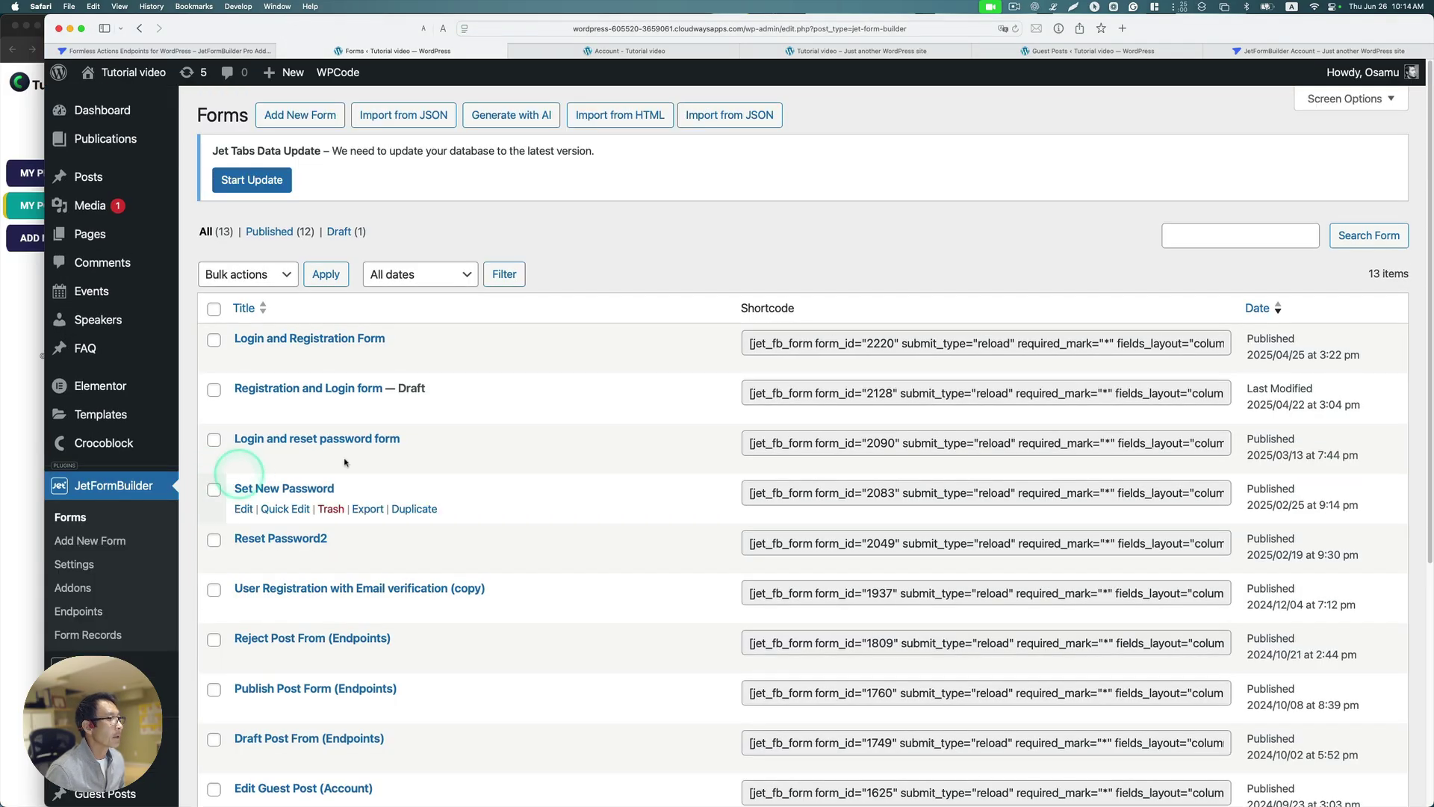
scroll(516, 458, down, 2)
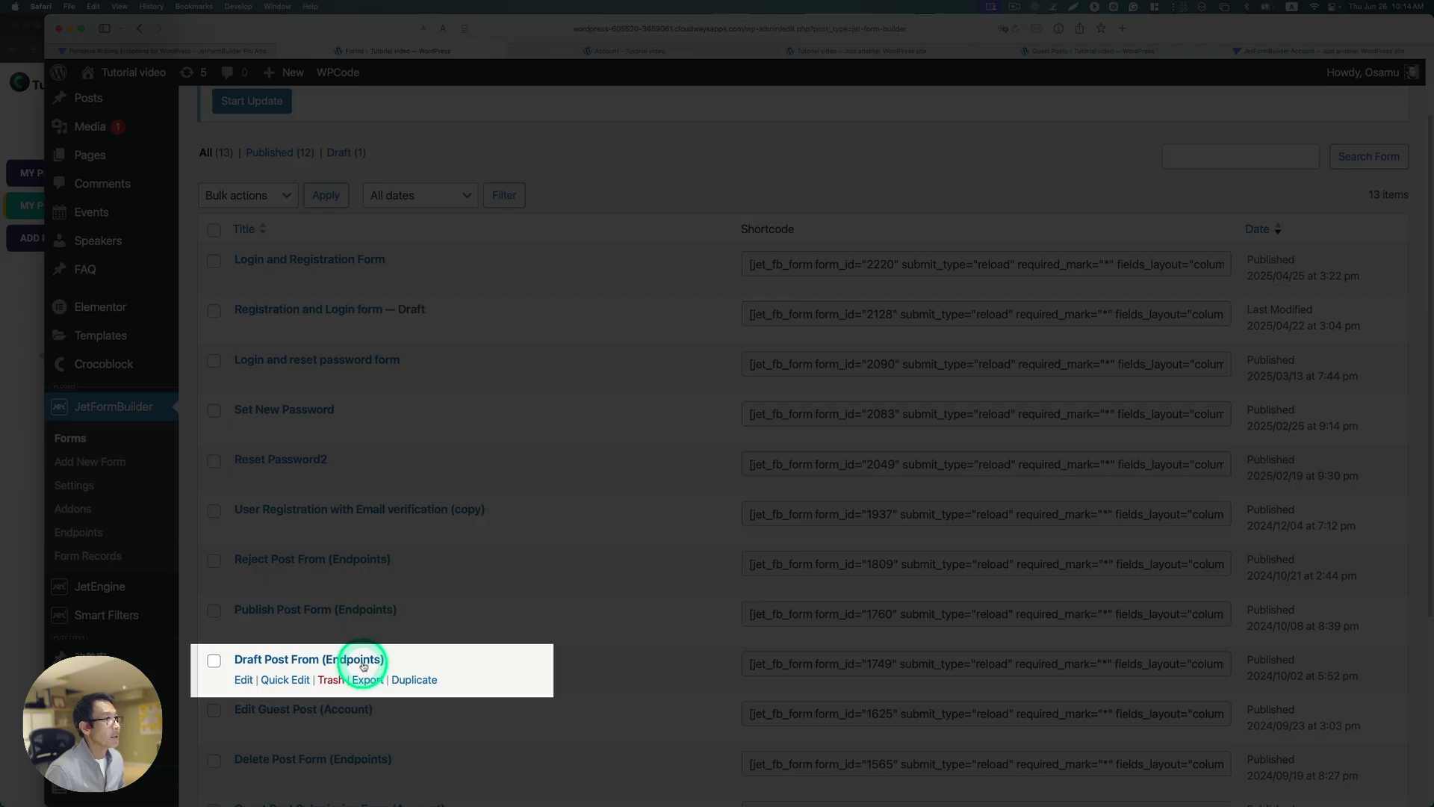
scroll(448, 598, up, 2)
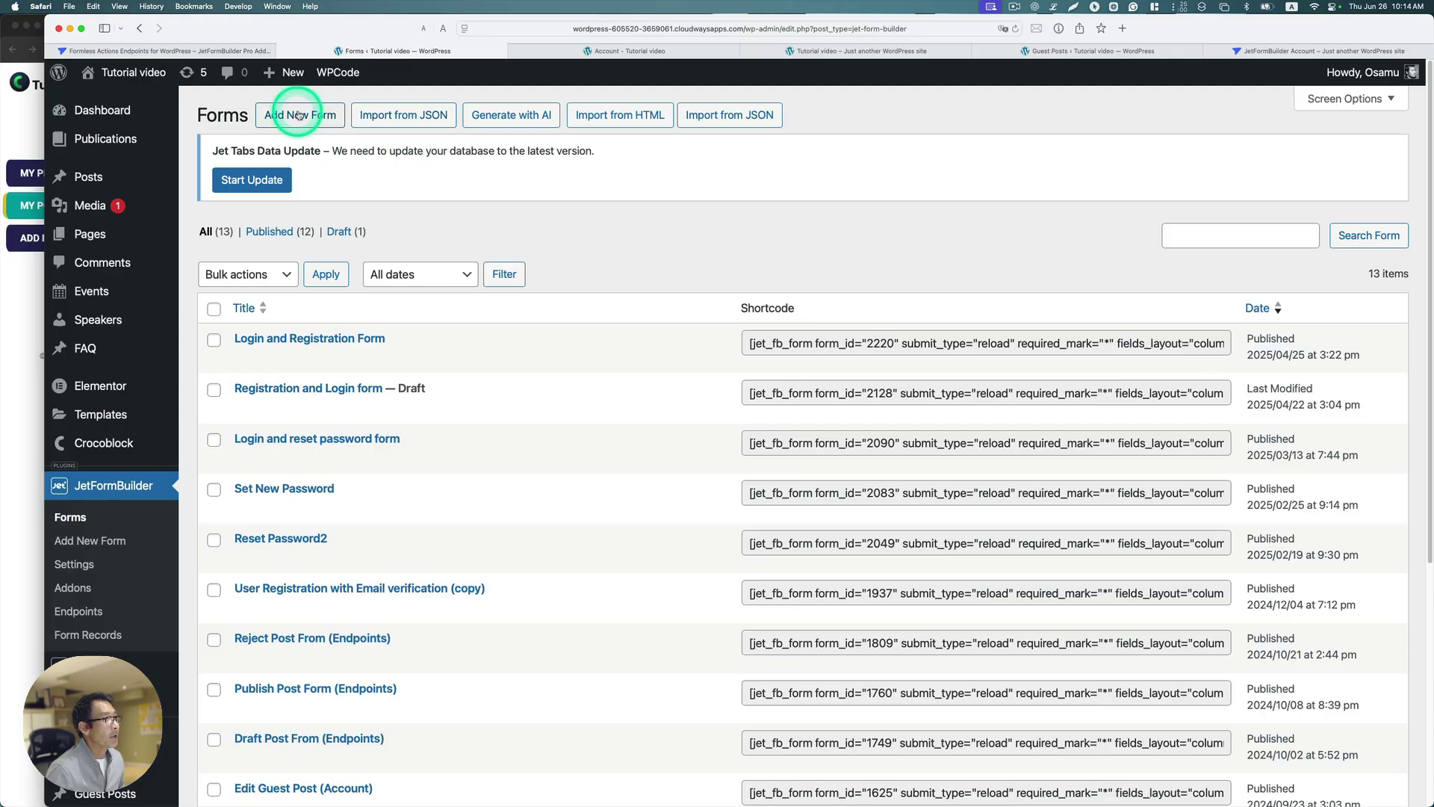
scroll(508, 455, down, 5)
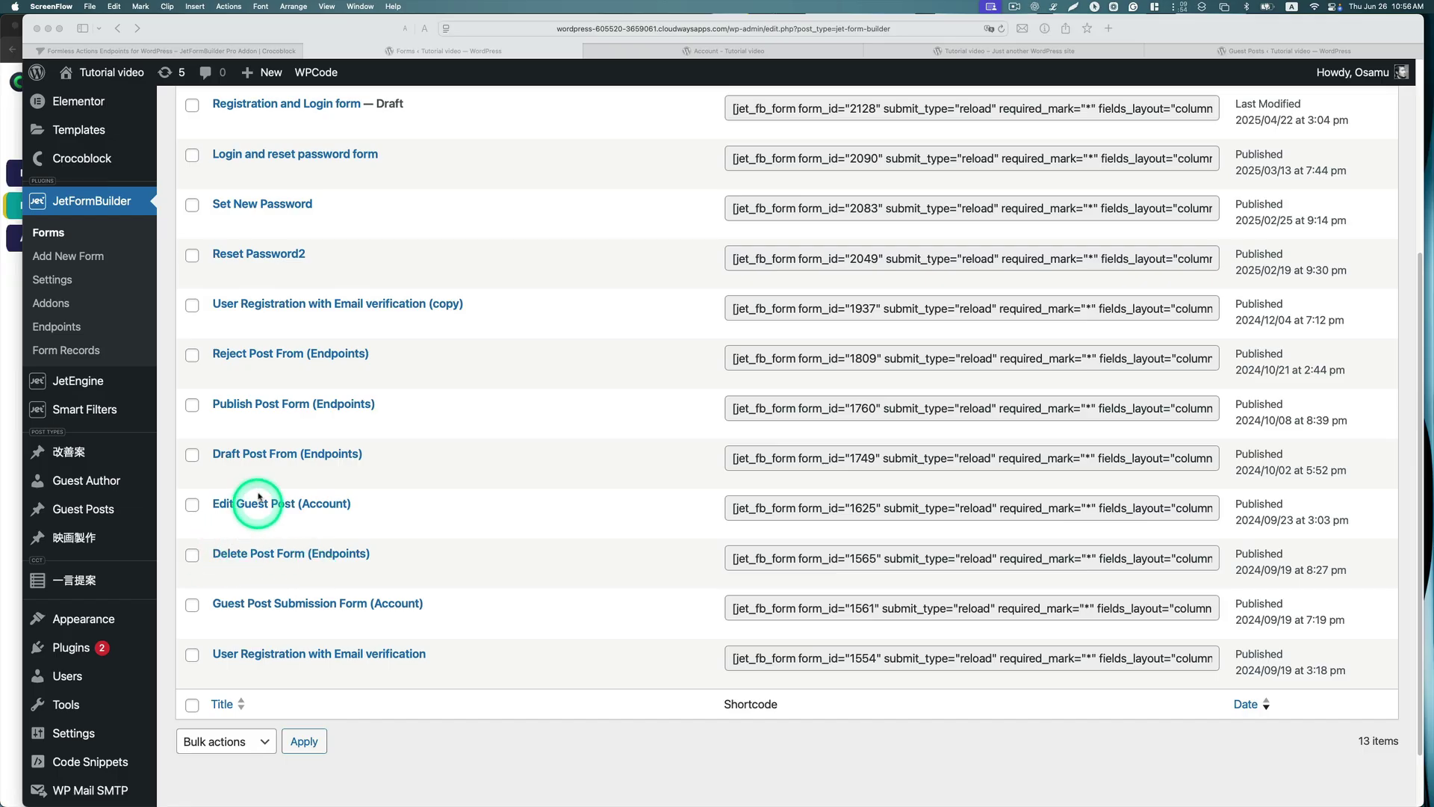
click(233, 468)
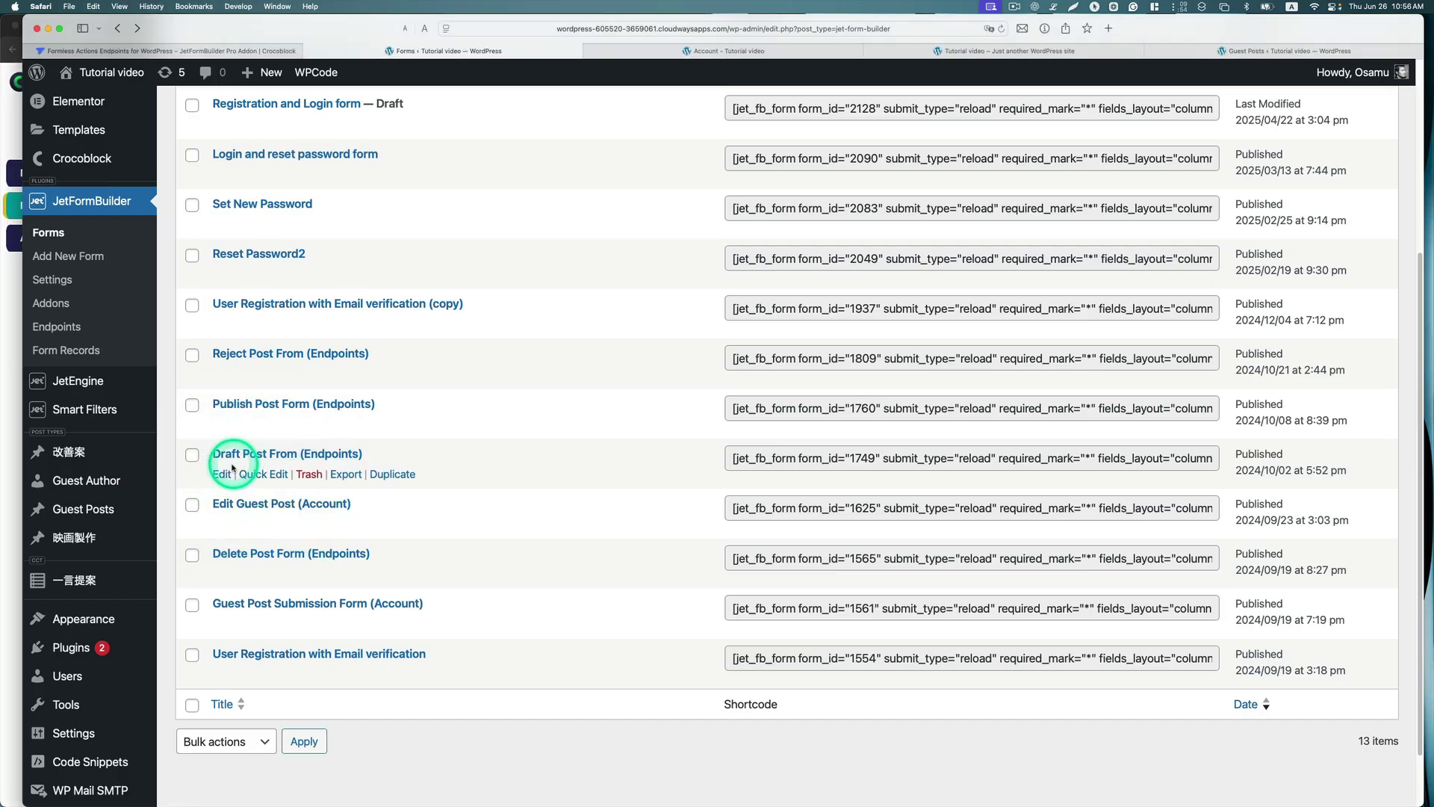
click(223, 477)
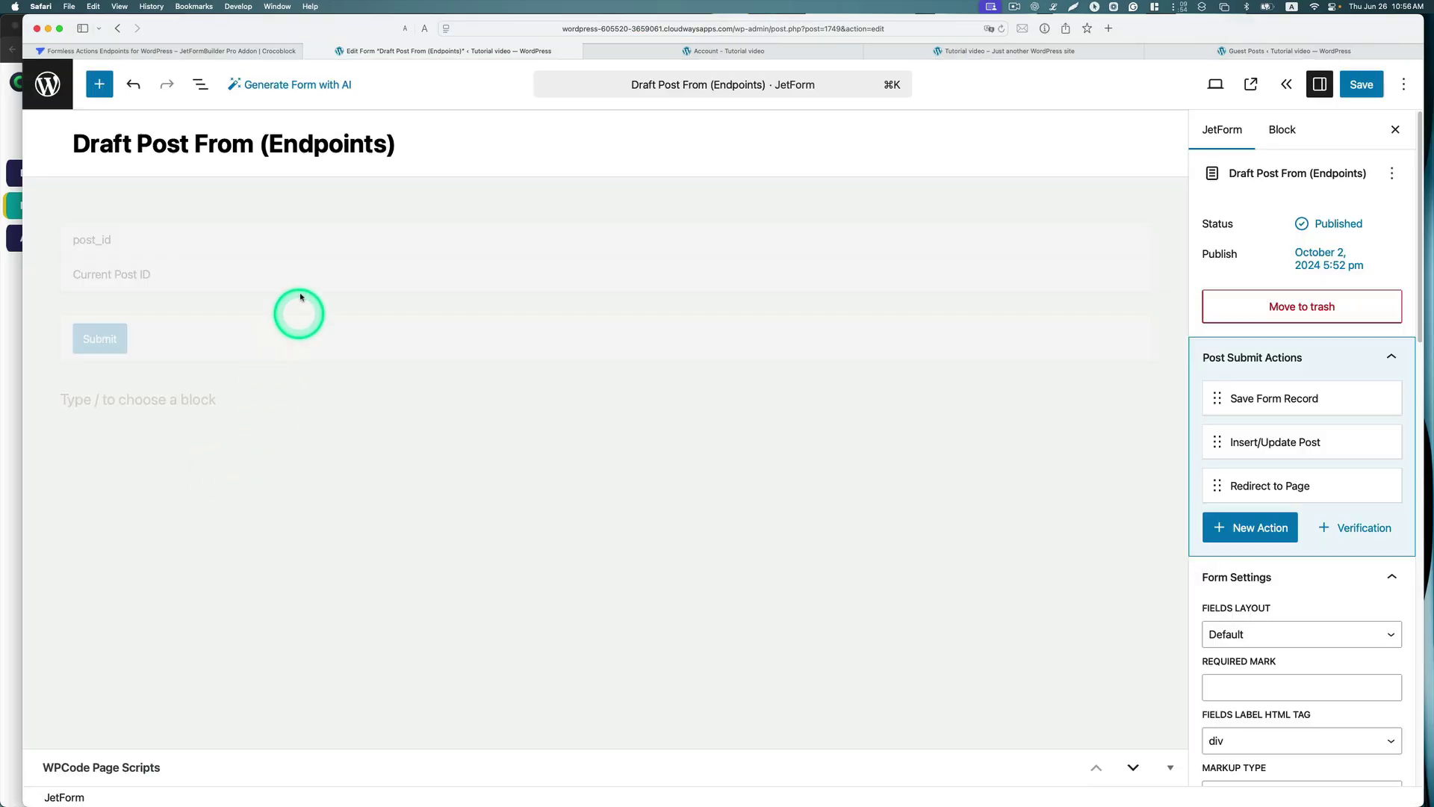
Set the field value of the form's post_id hidden field to Current Post ID
click(298, 251)
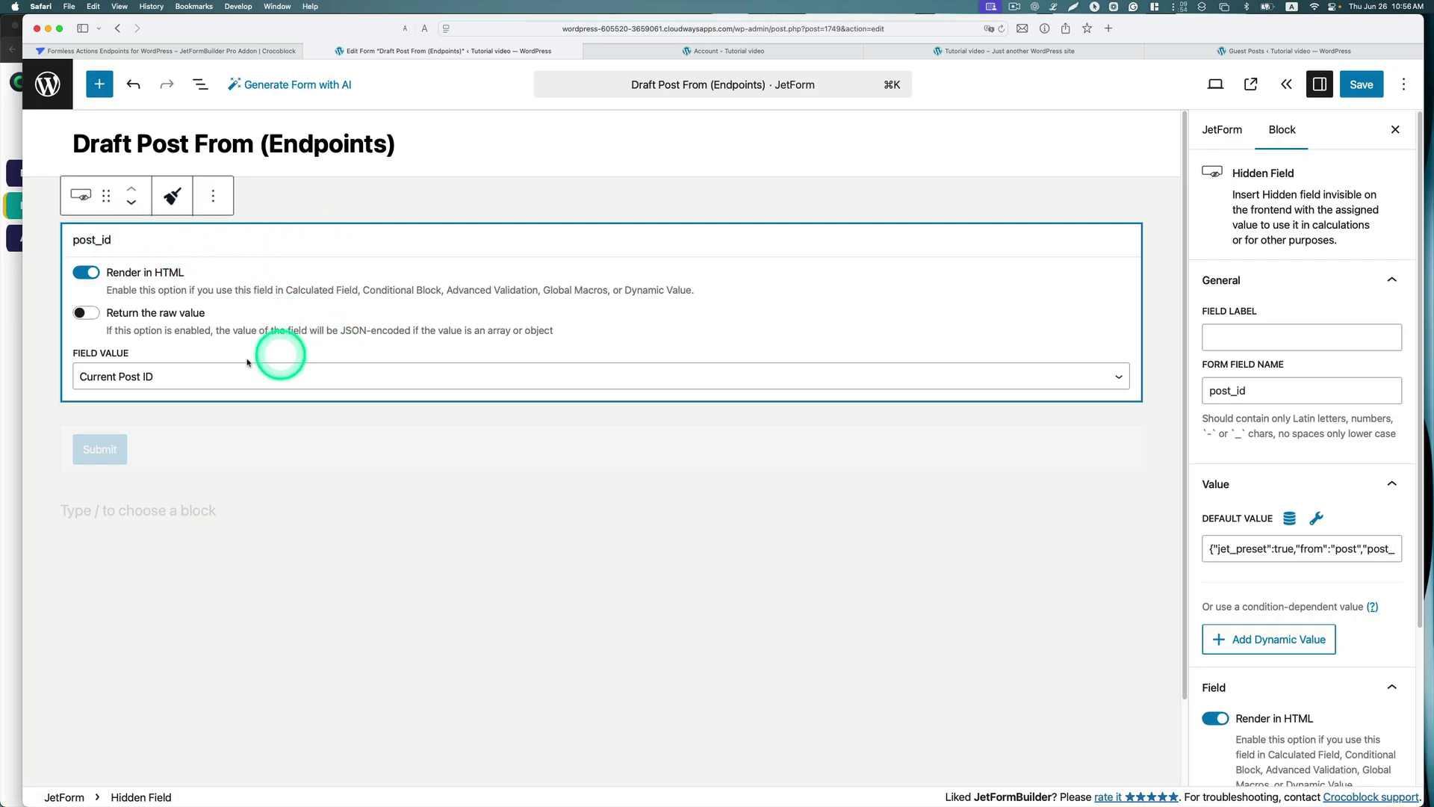
click(98, 376)
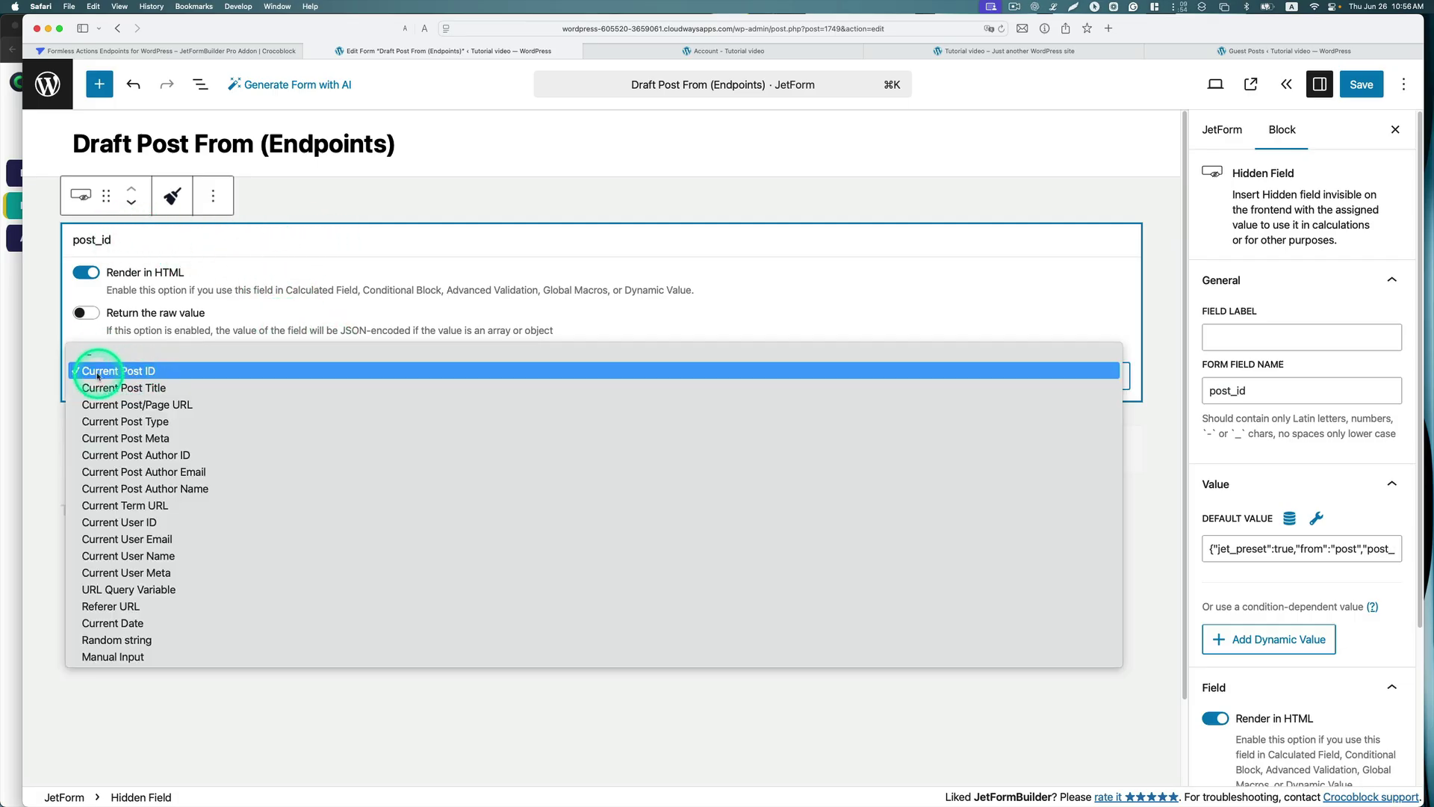
click(152, 371)
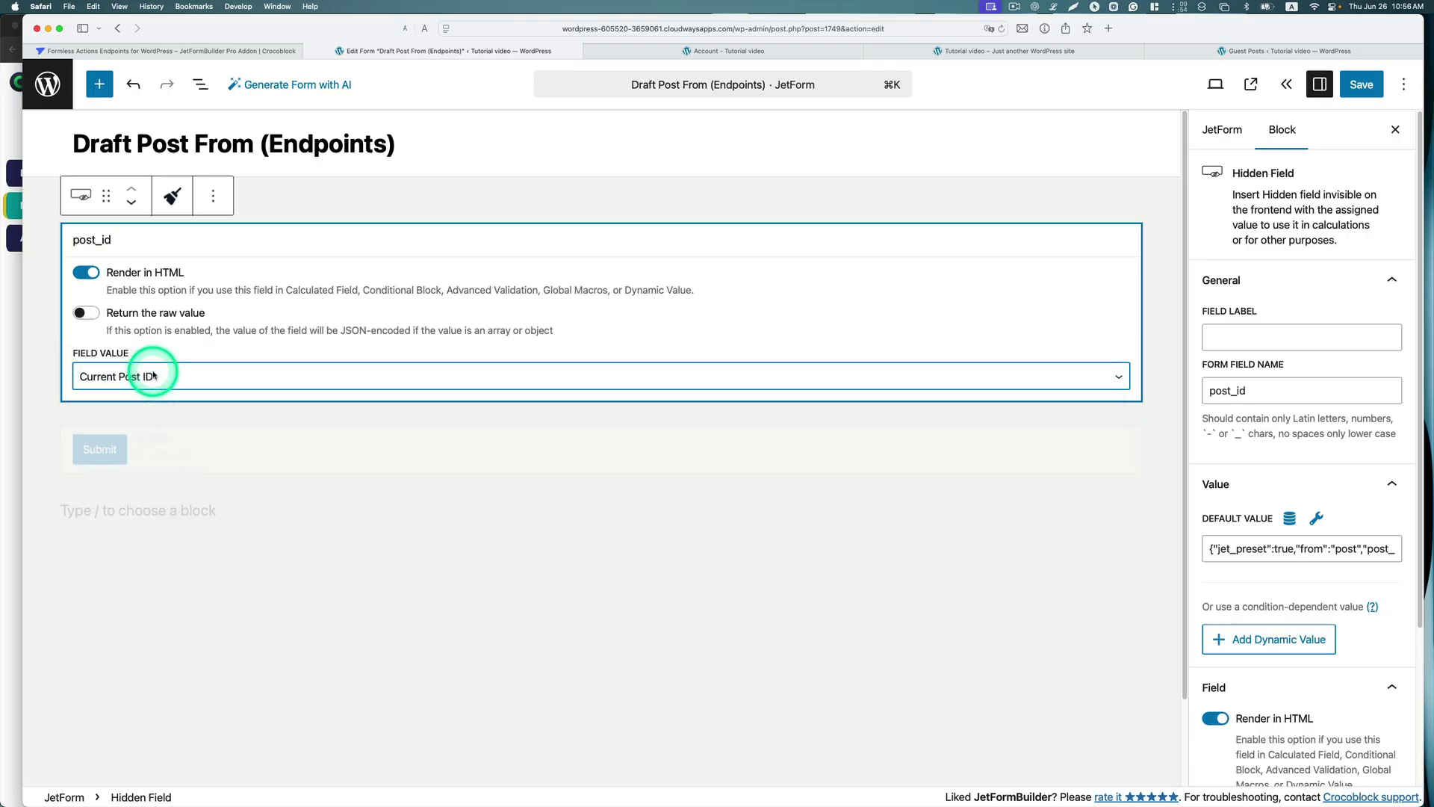
Examine the Submit action button block below the post_id hidden field
click(192, 442)
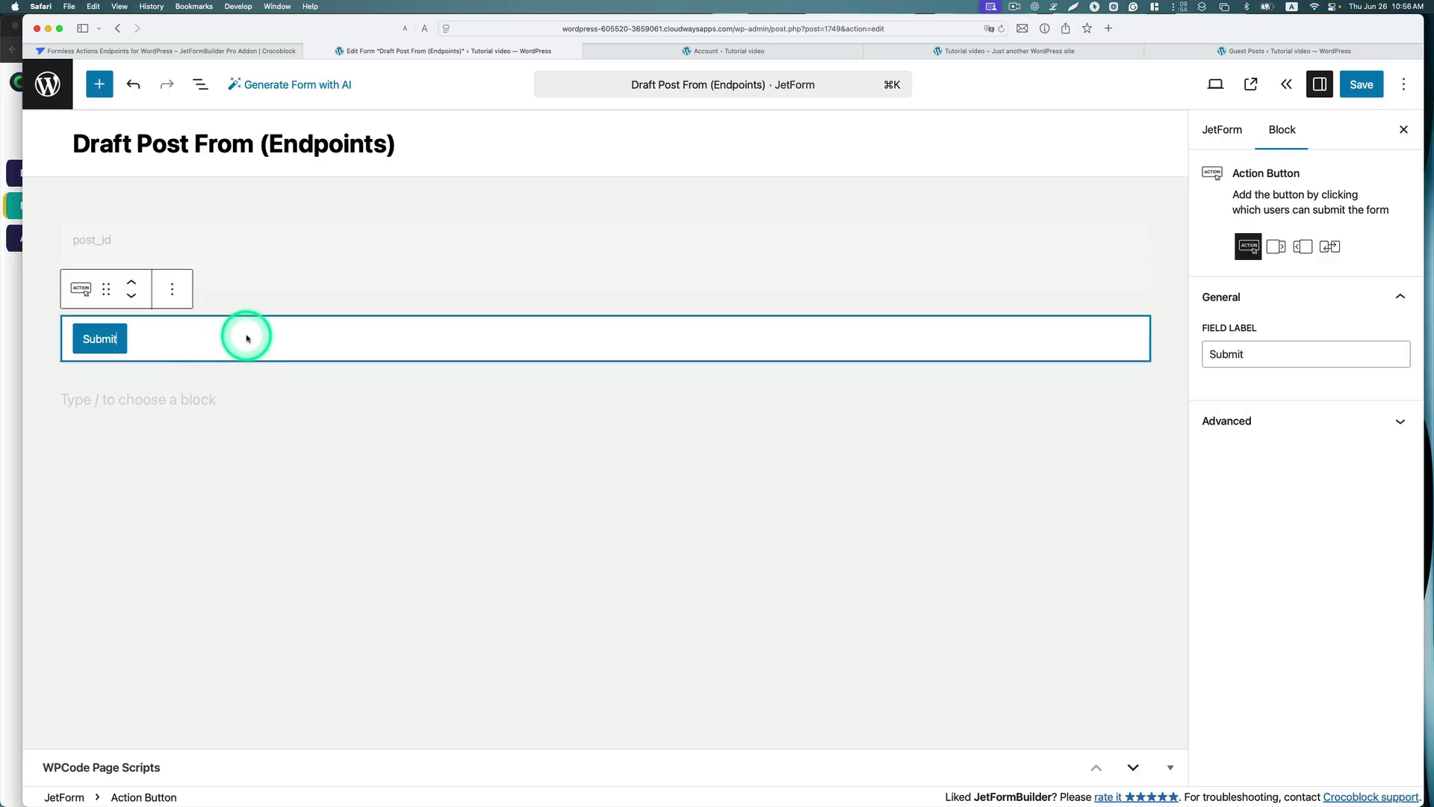
click(284, 402)
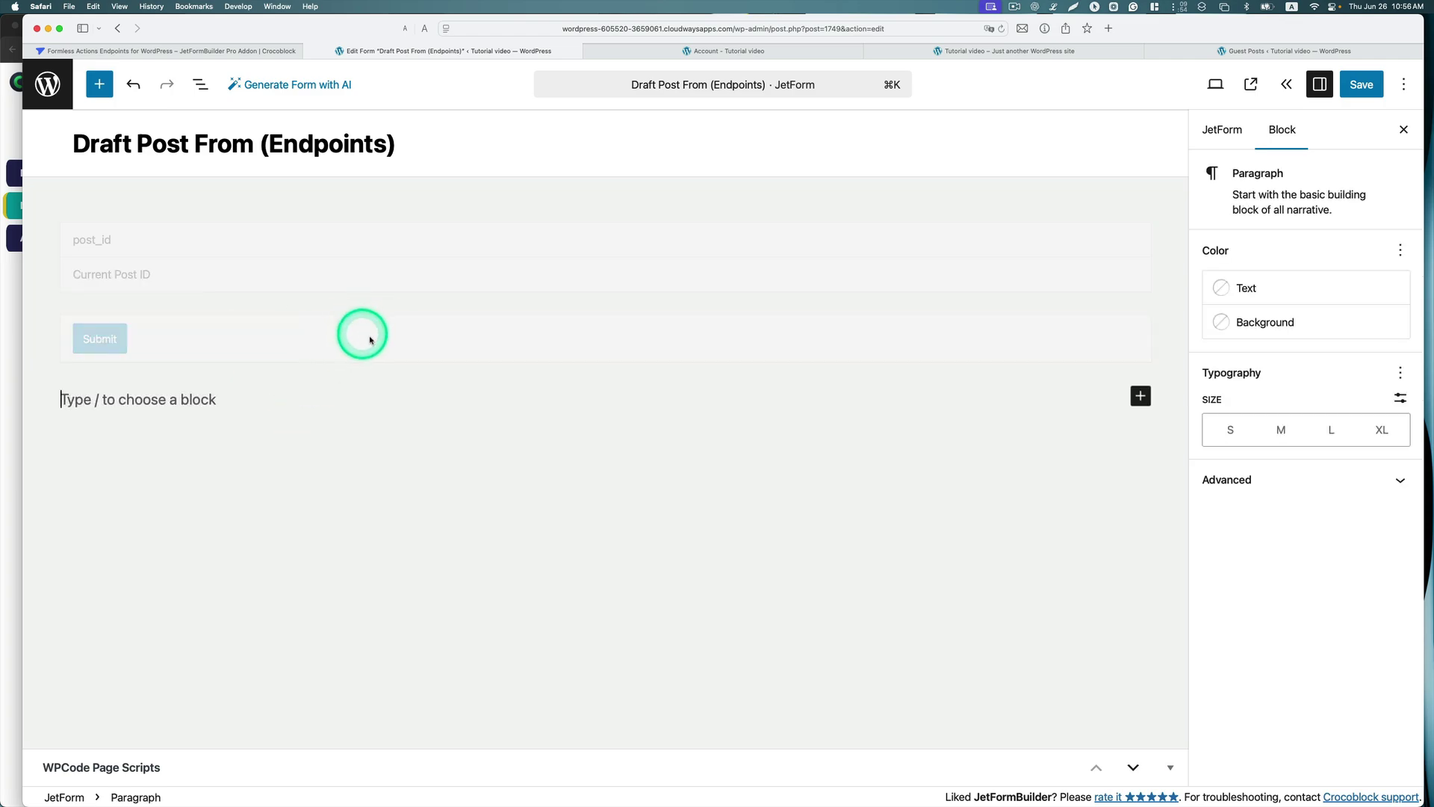
click(585, 319)
Set the post_id default value preset to source Post, post ID from Current post and property Post ID, and update it
click(584, 276)
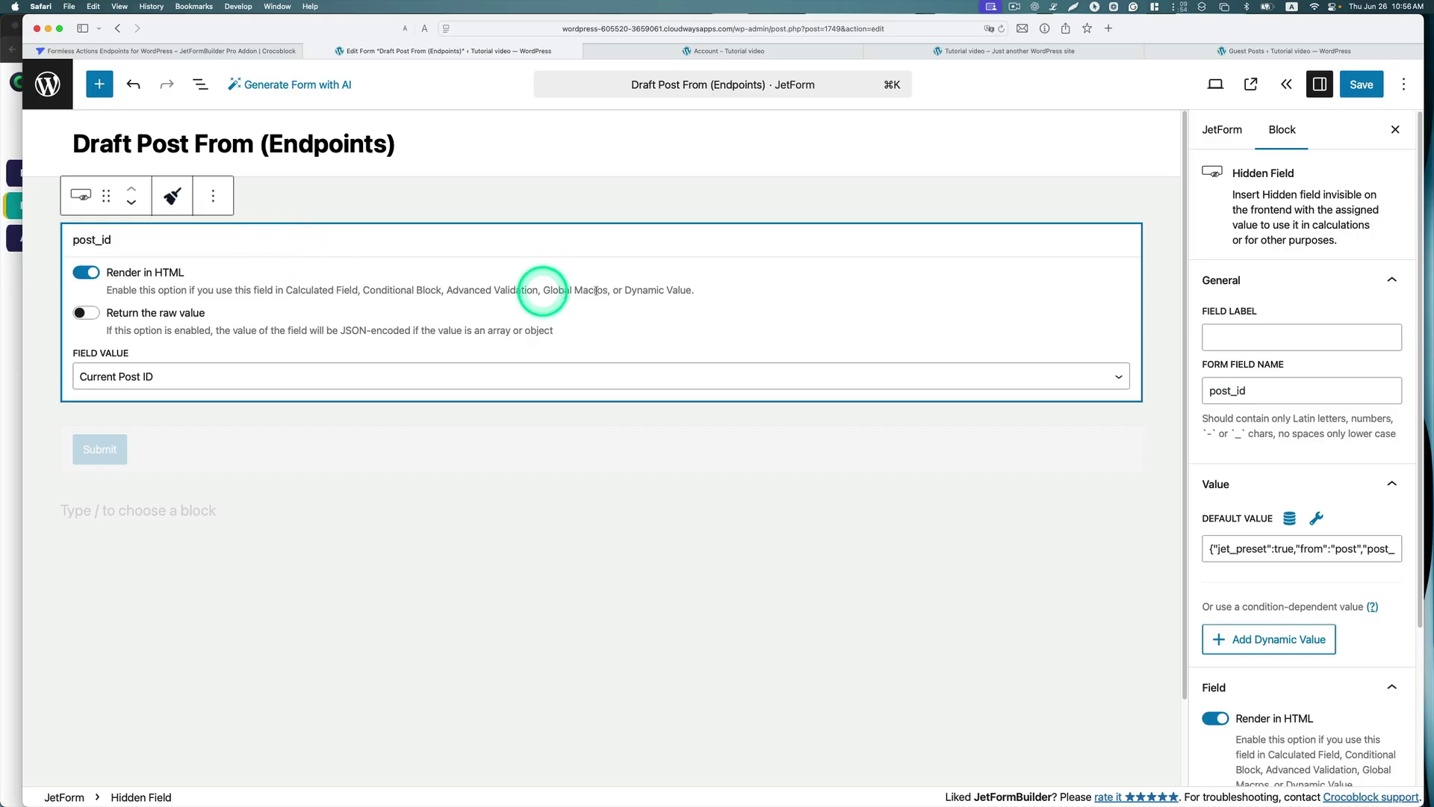
scroll(1031, 292, down, 1)
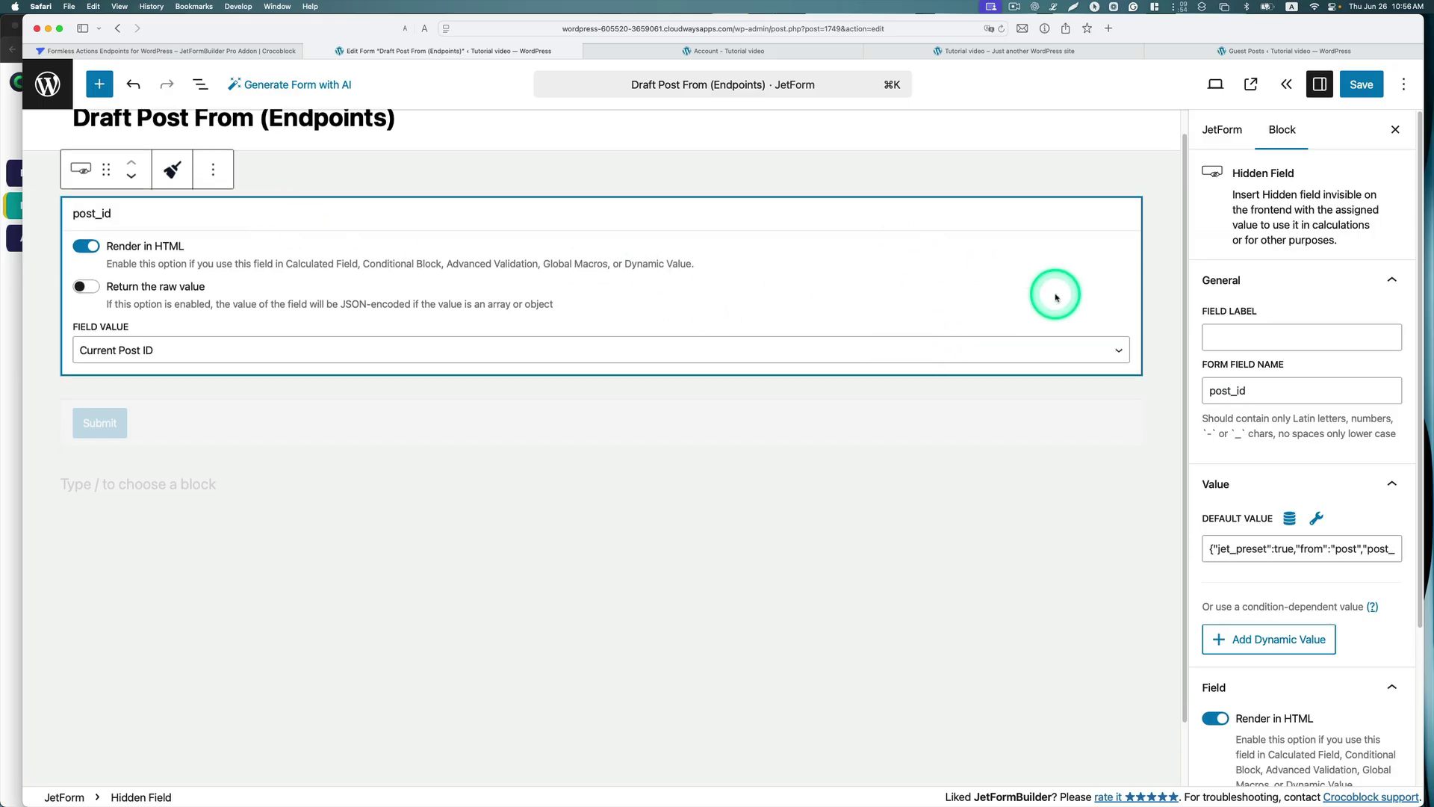
click(1289, 519)
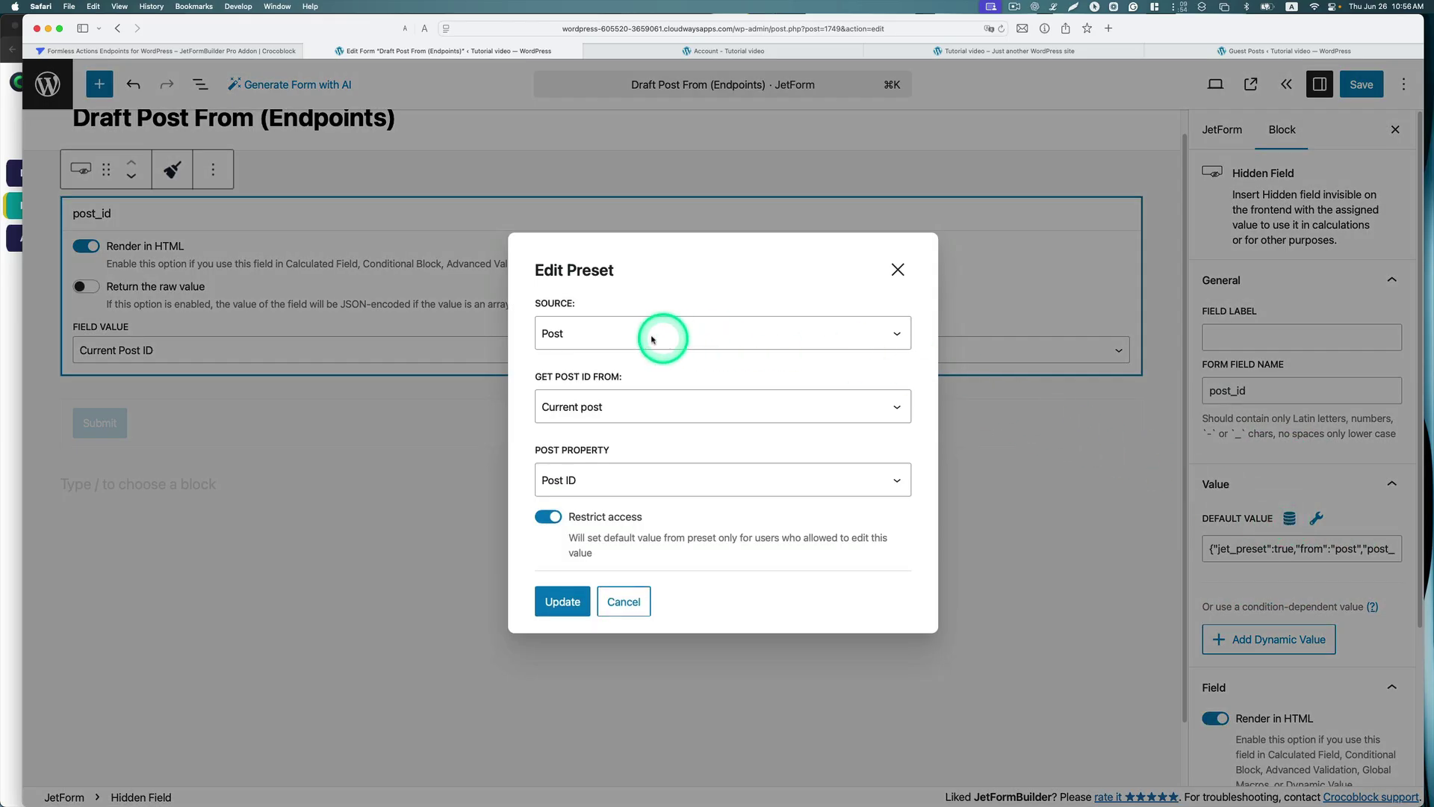
click(570, 336)
click(562, 331)
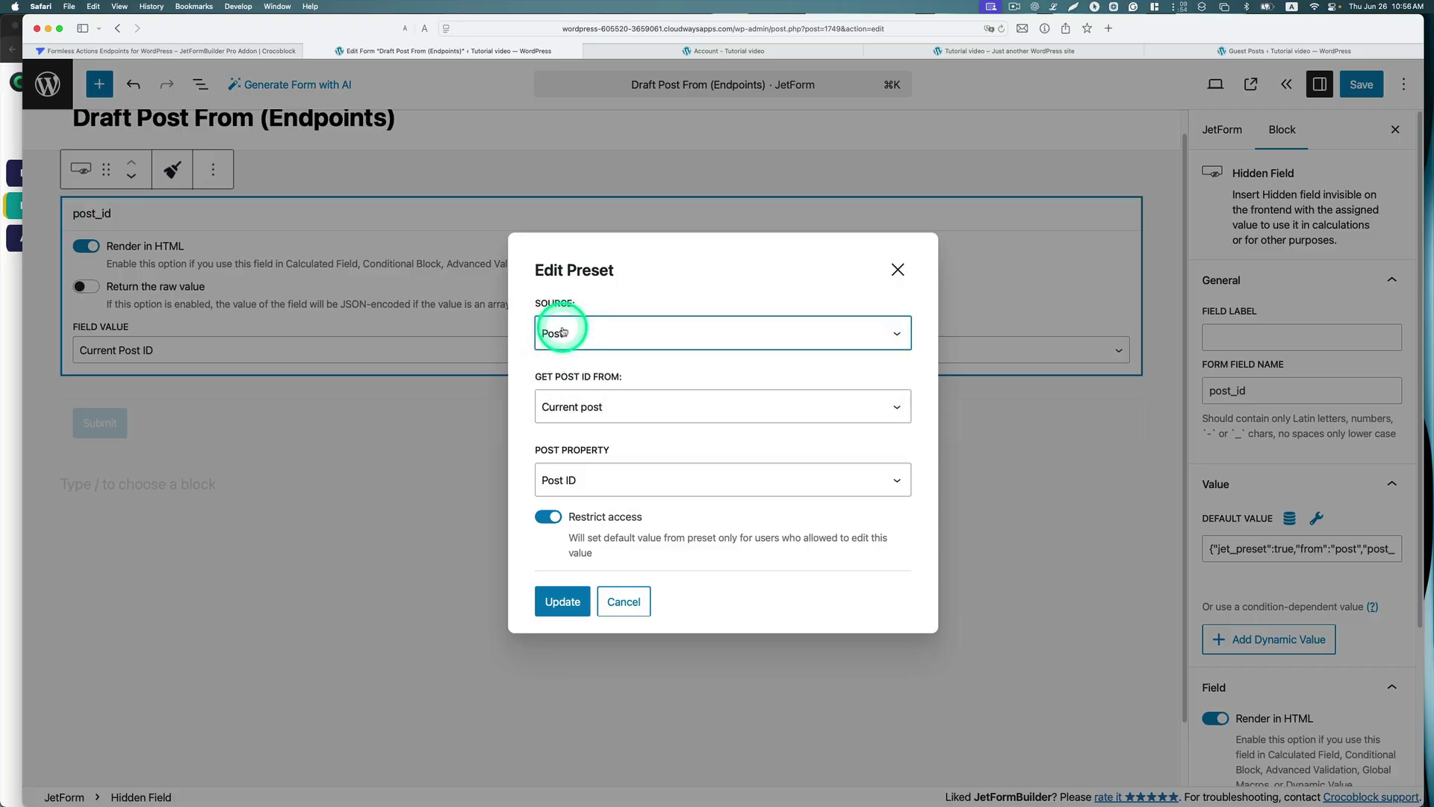
click(570, 407)
click(572, 394)
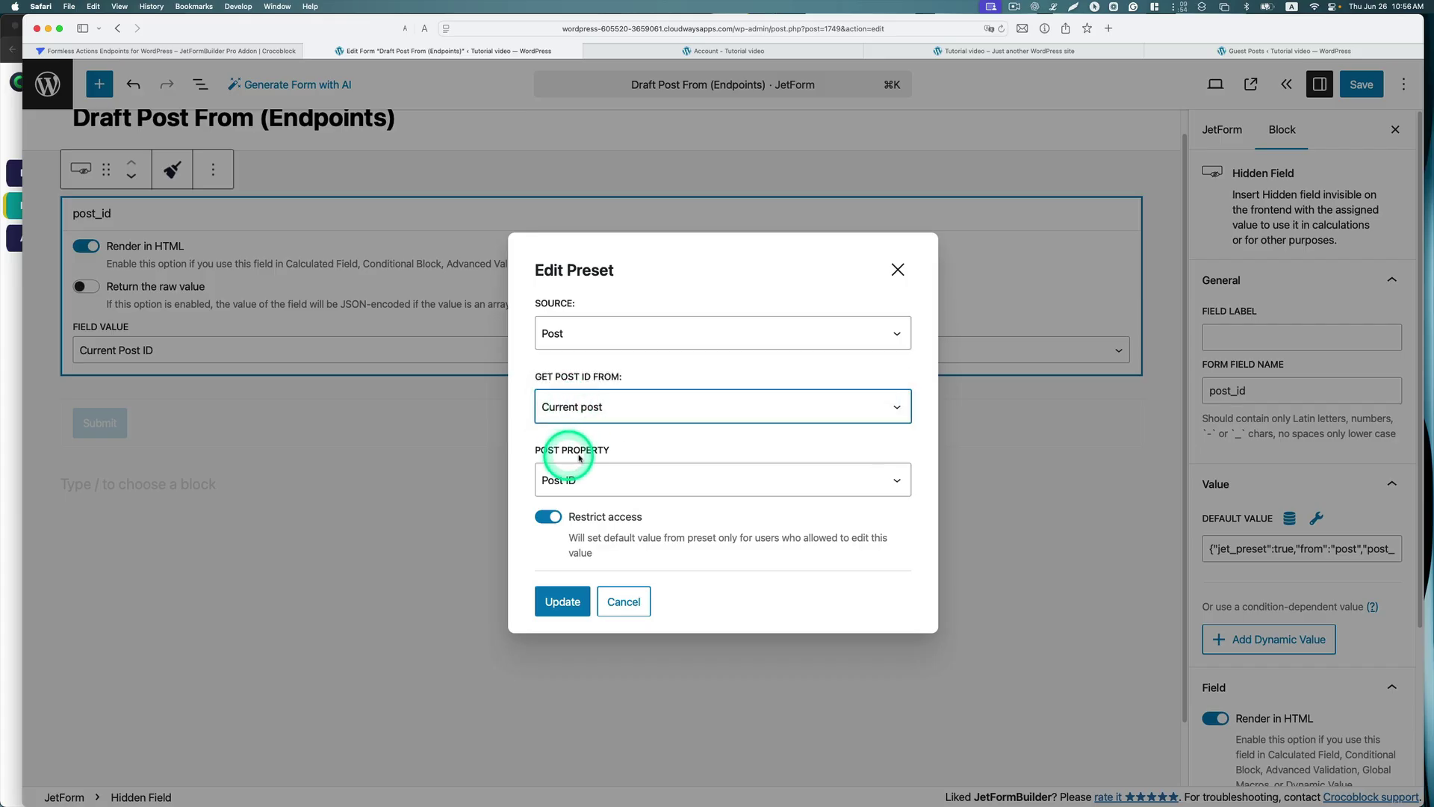
click(560, 480)
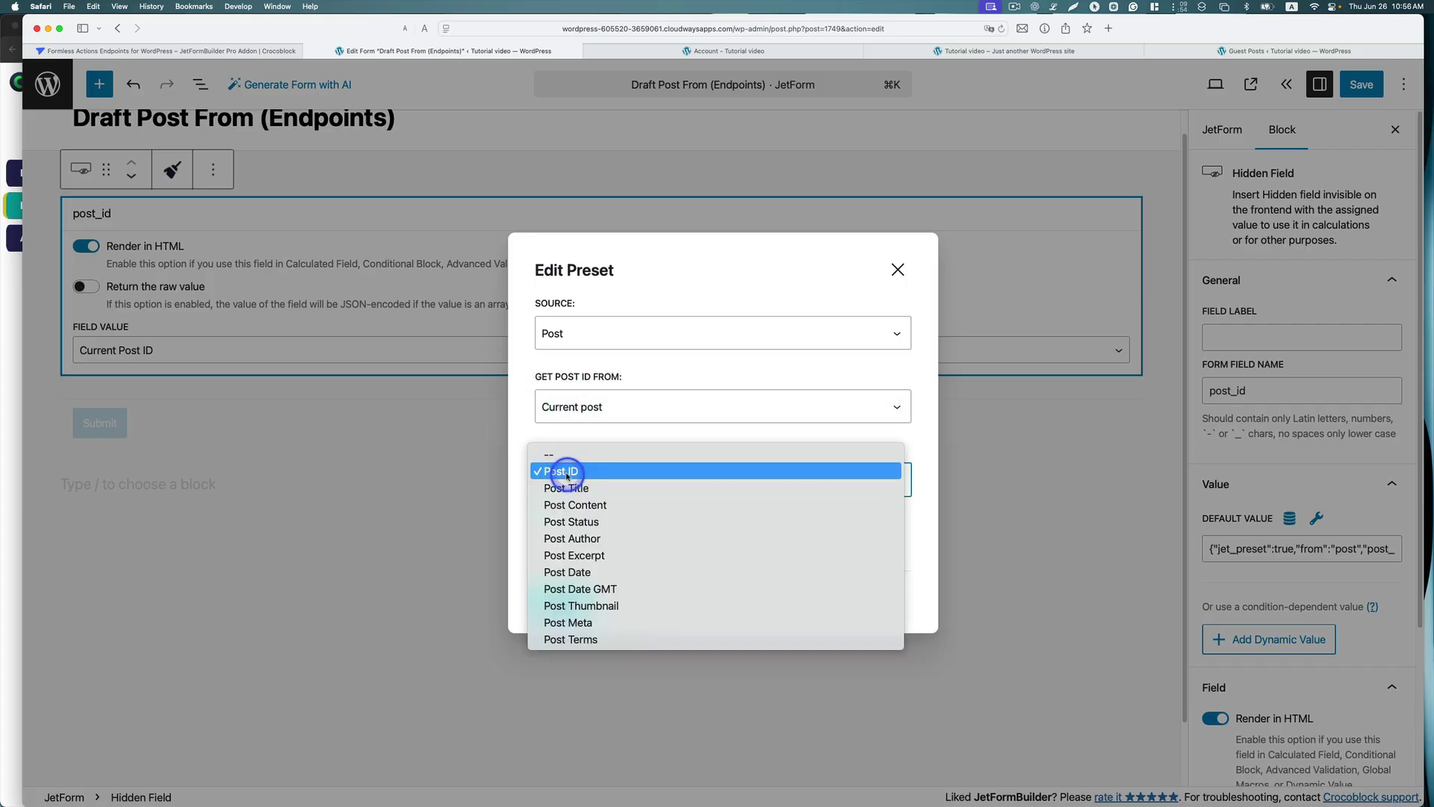
click(567, 472)
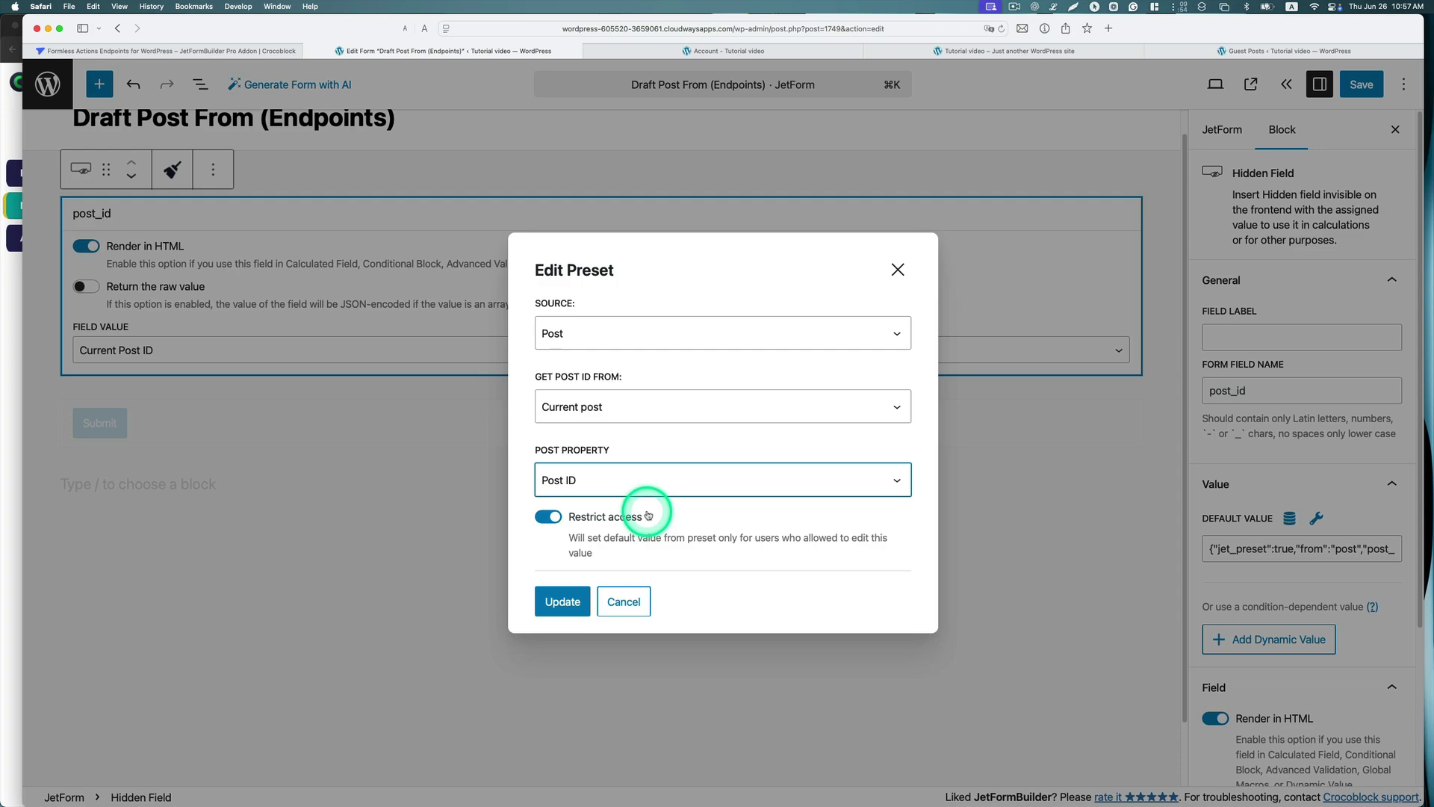
click(562, 601)
Choose Current Post ID as the field value in the post_id hidden field's block settings
scroll(1208, 463, down, 5)
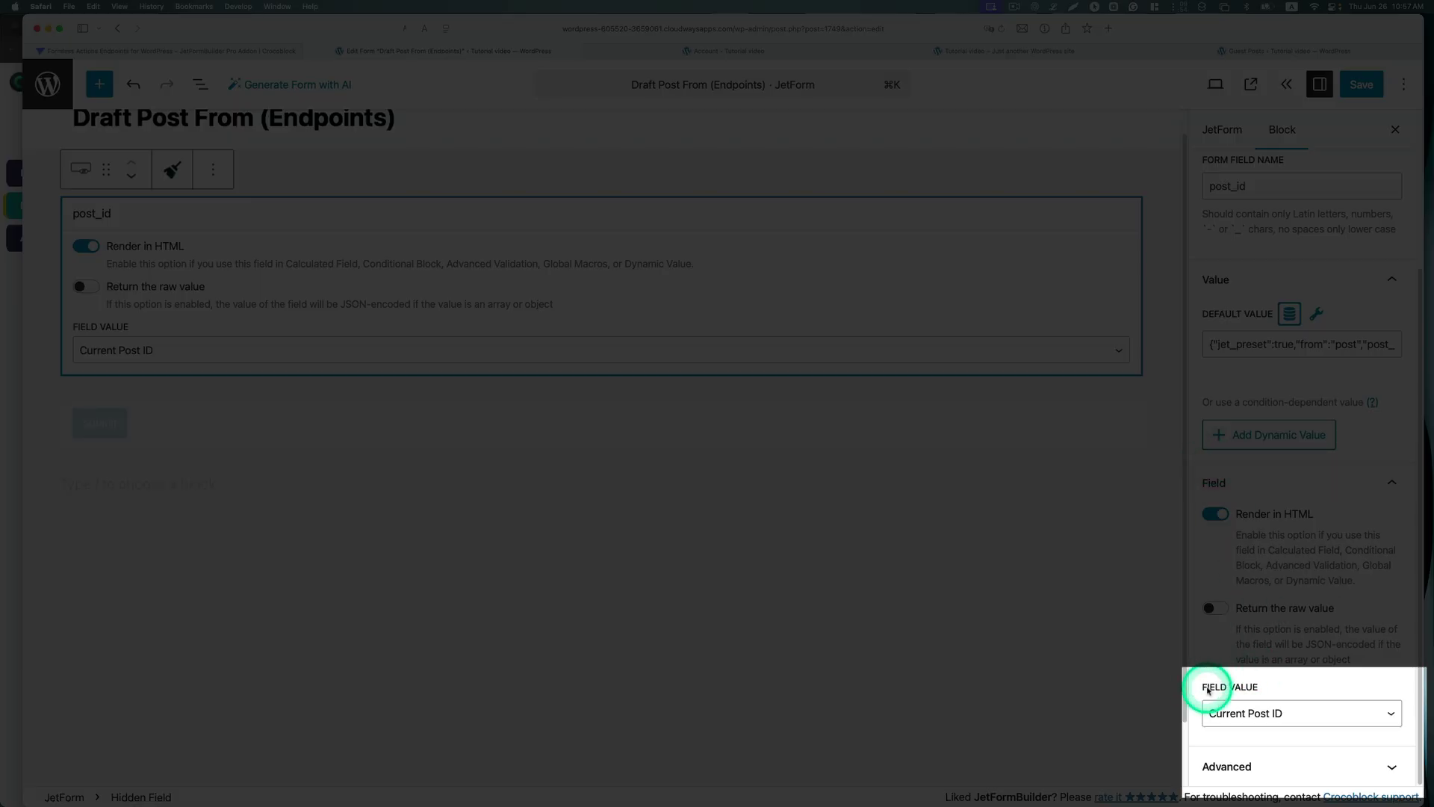
click(1229, 713)
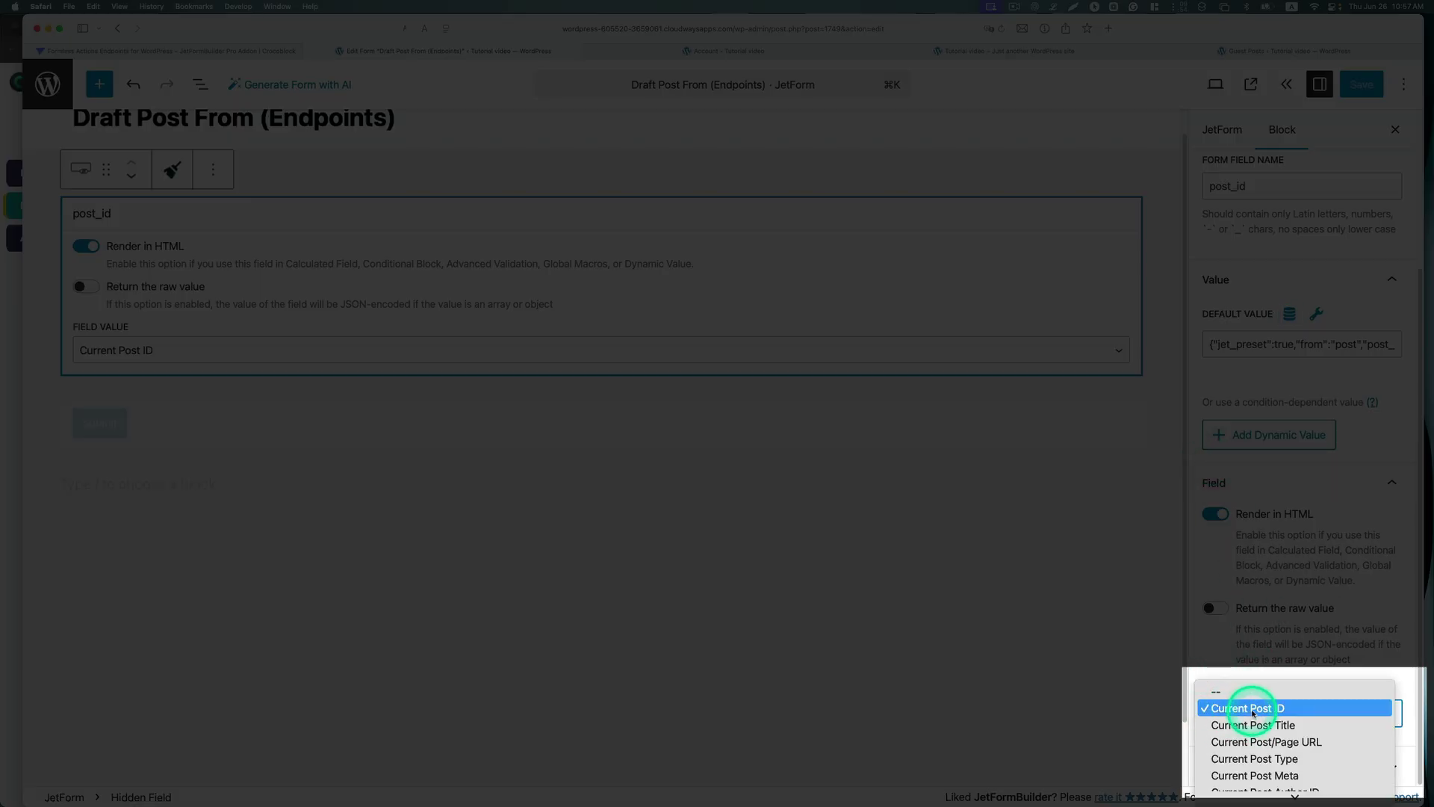
click(1252, 709)
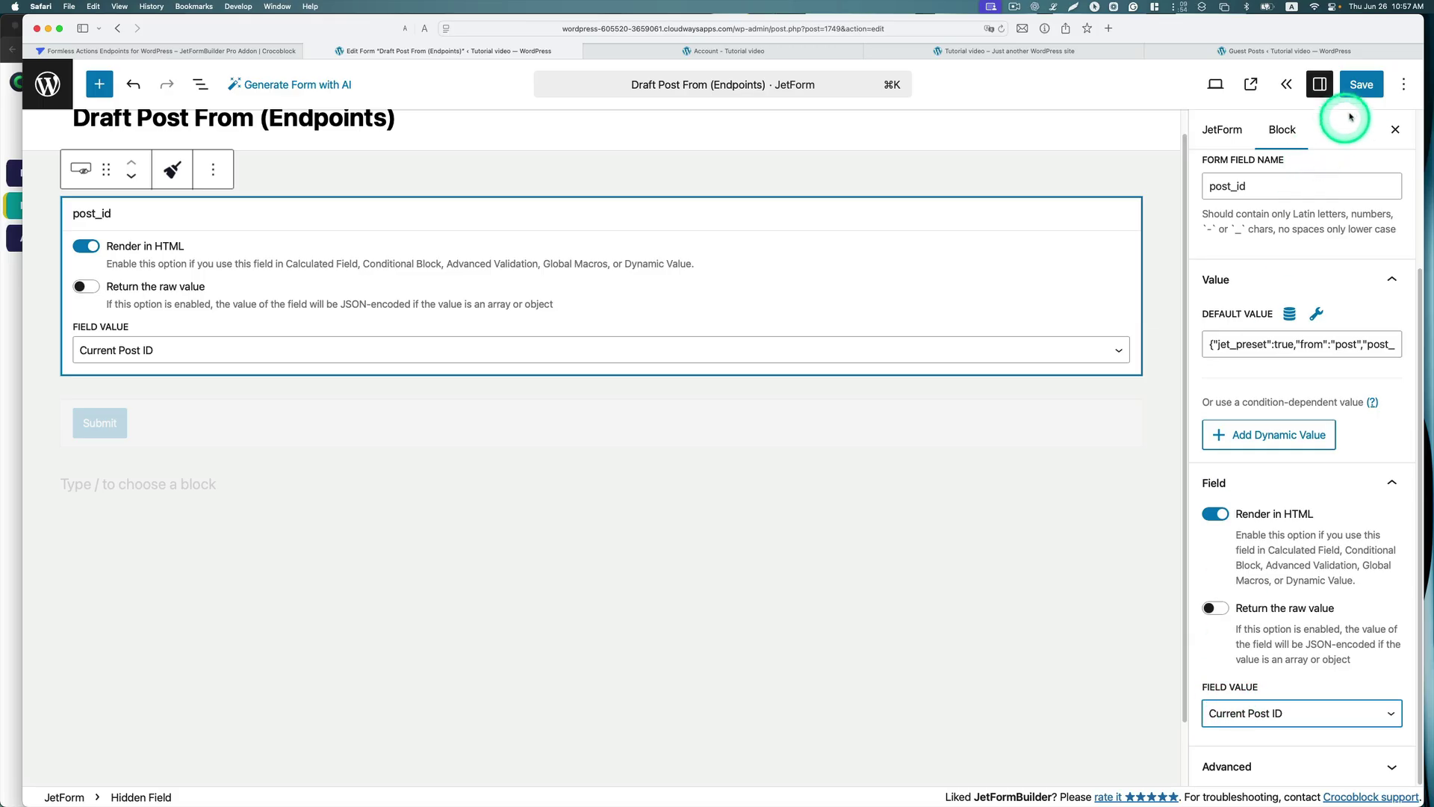
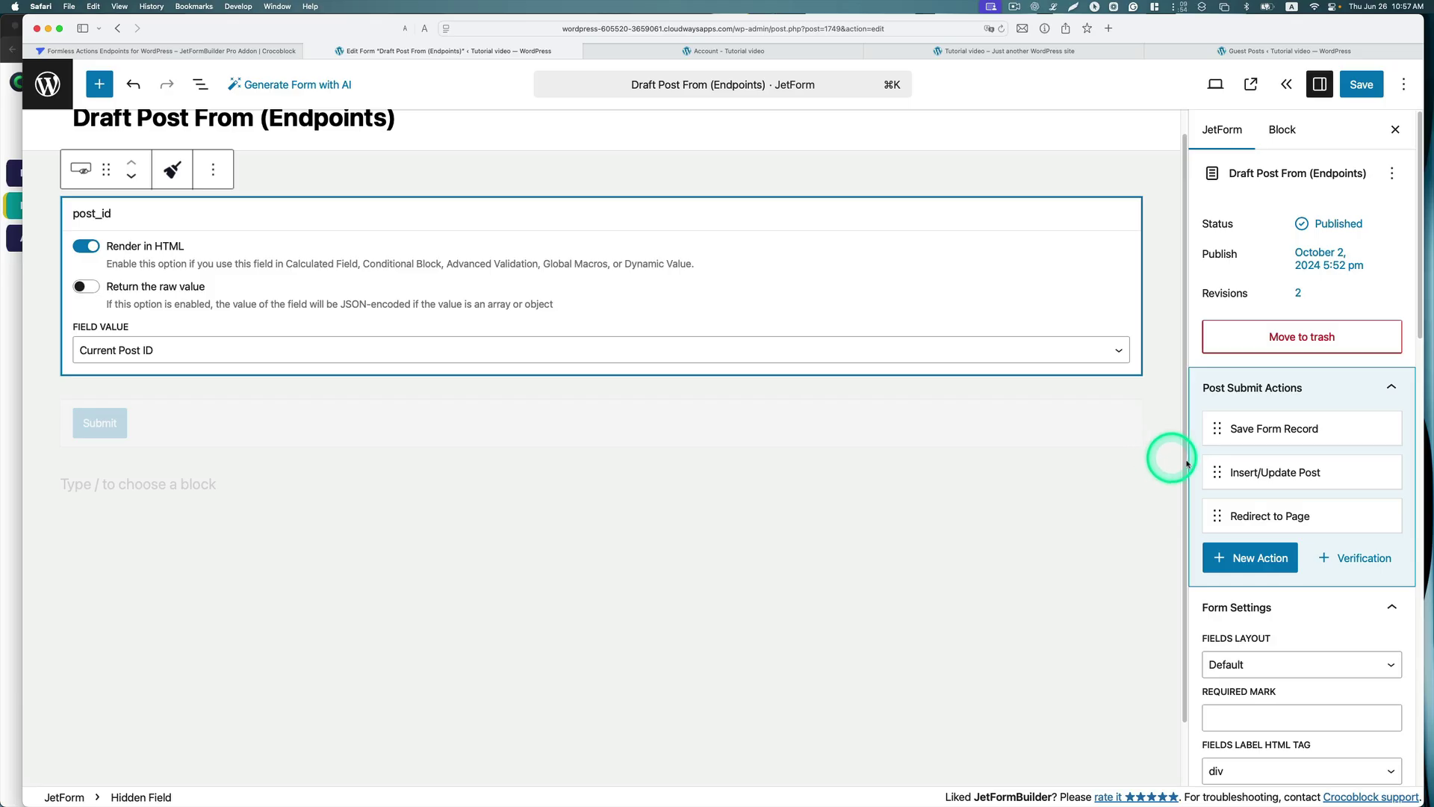
Browse the available post submit actions, including Insert/Update Post, and close the list without adding one
mouse_move(1230, 474)
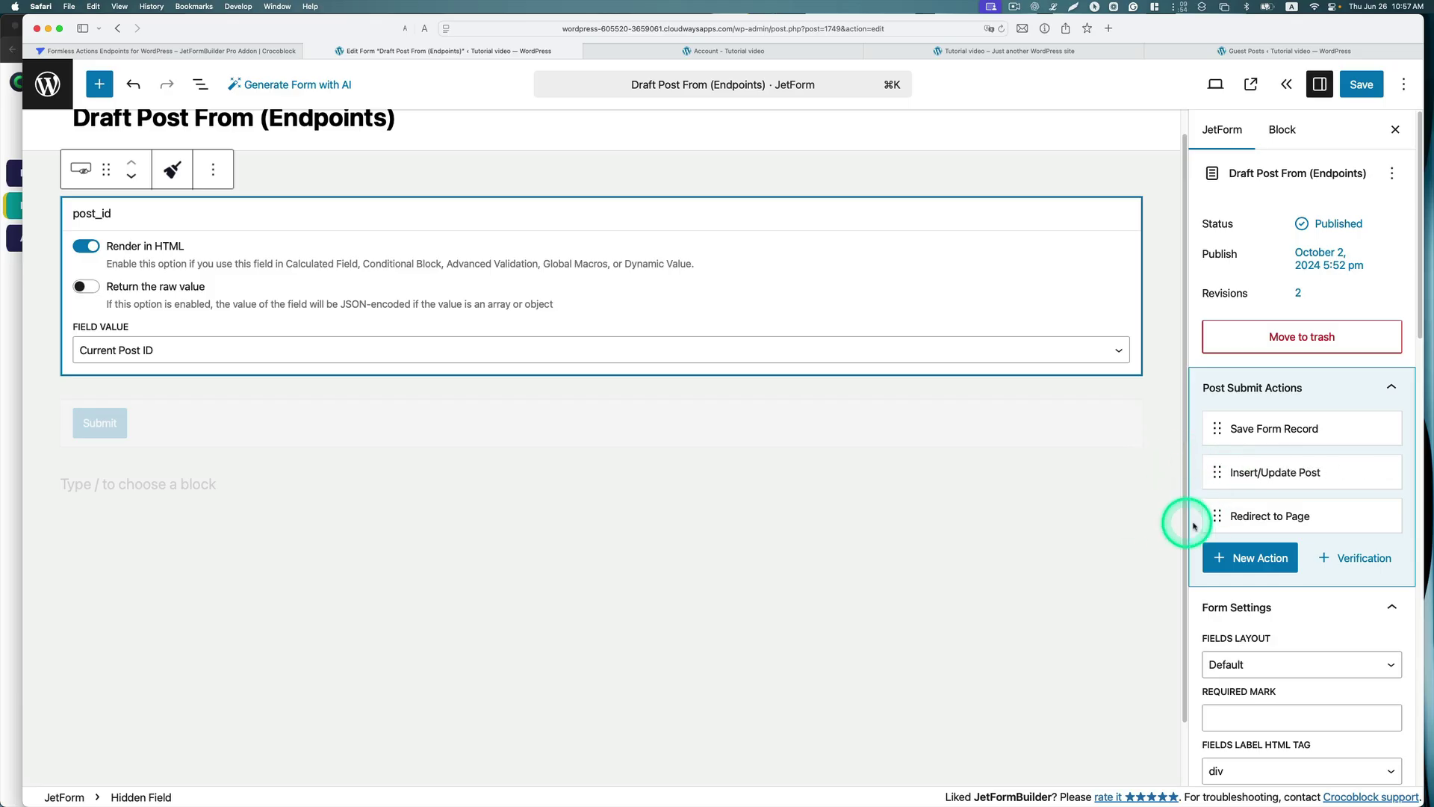
mouse_move(1232, 518)
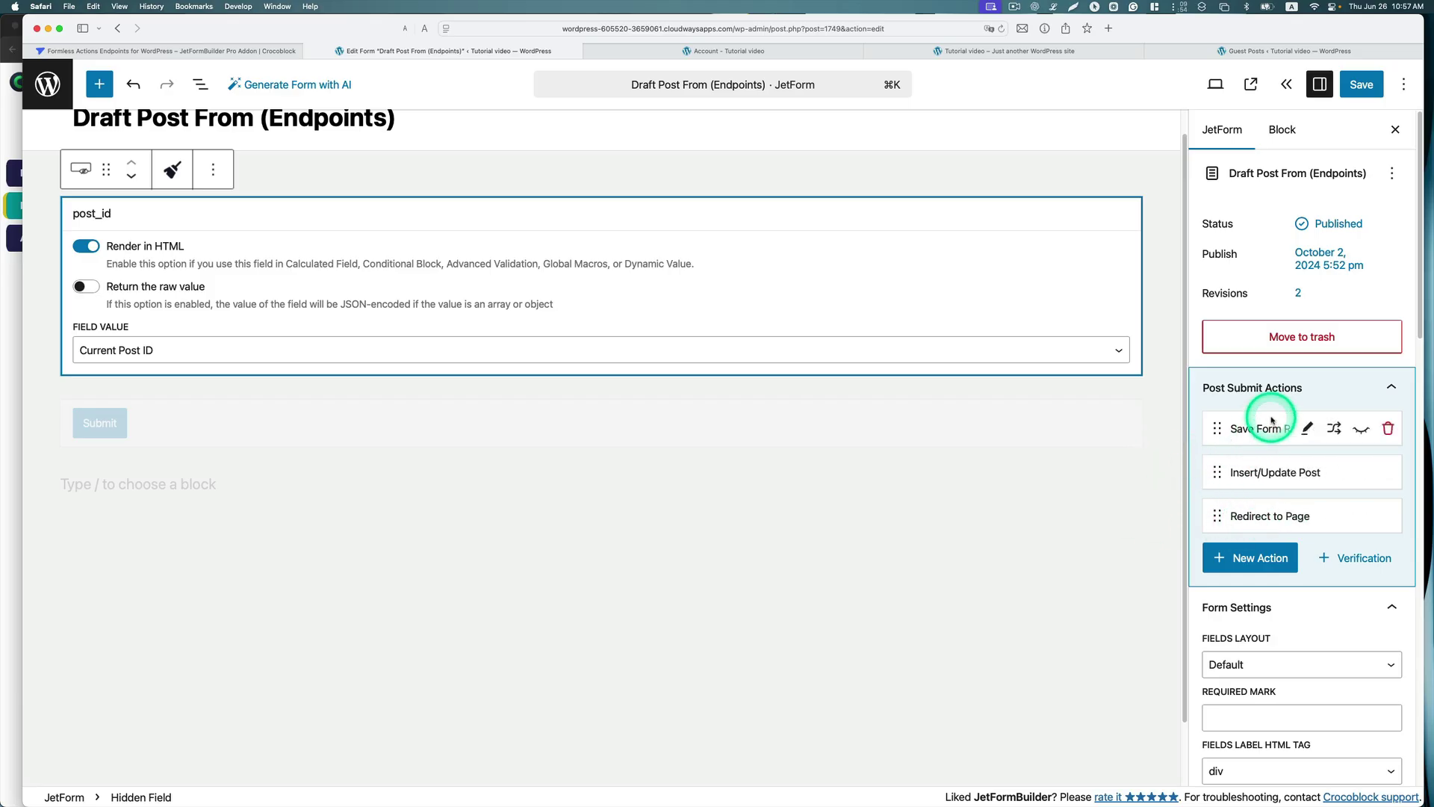
click(1240, 559)
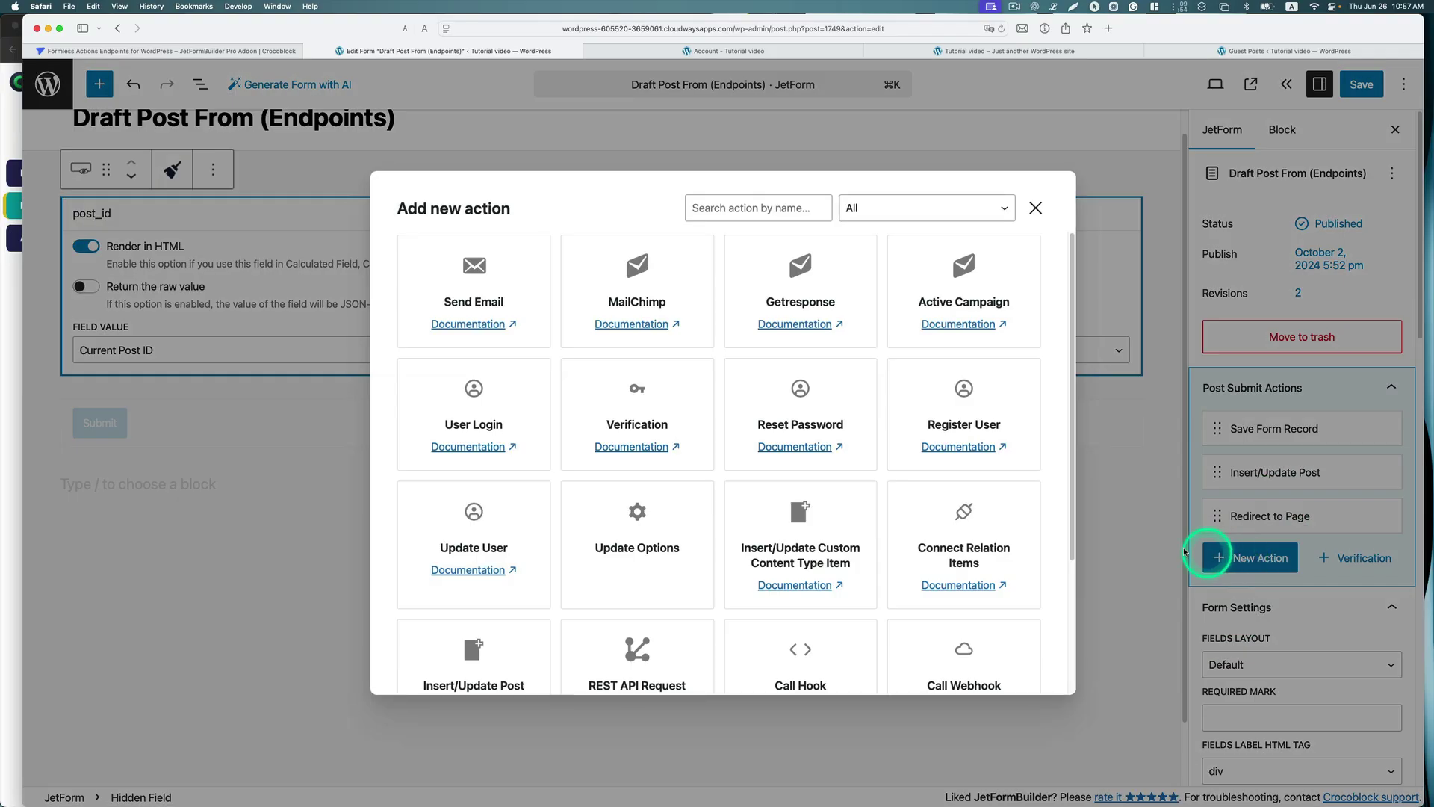
click(787, 544)
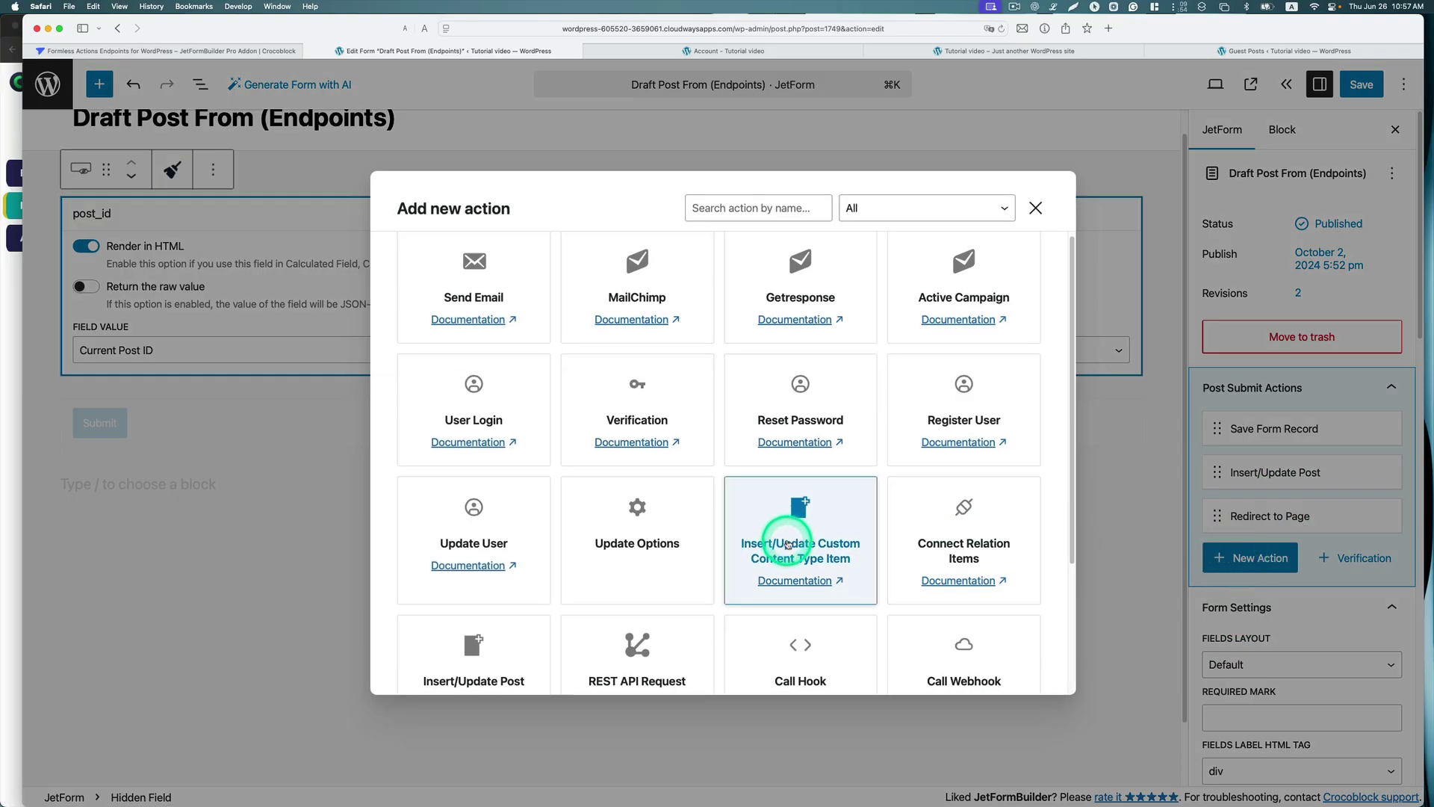
click(788, 543)
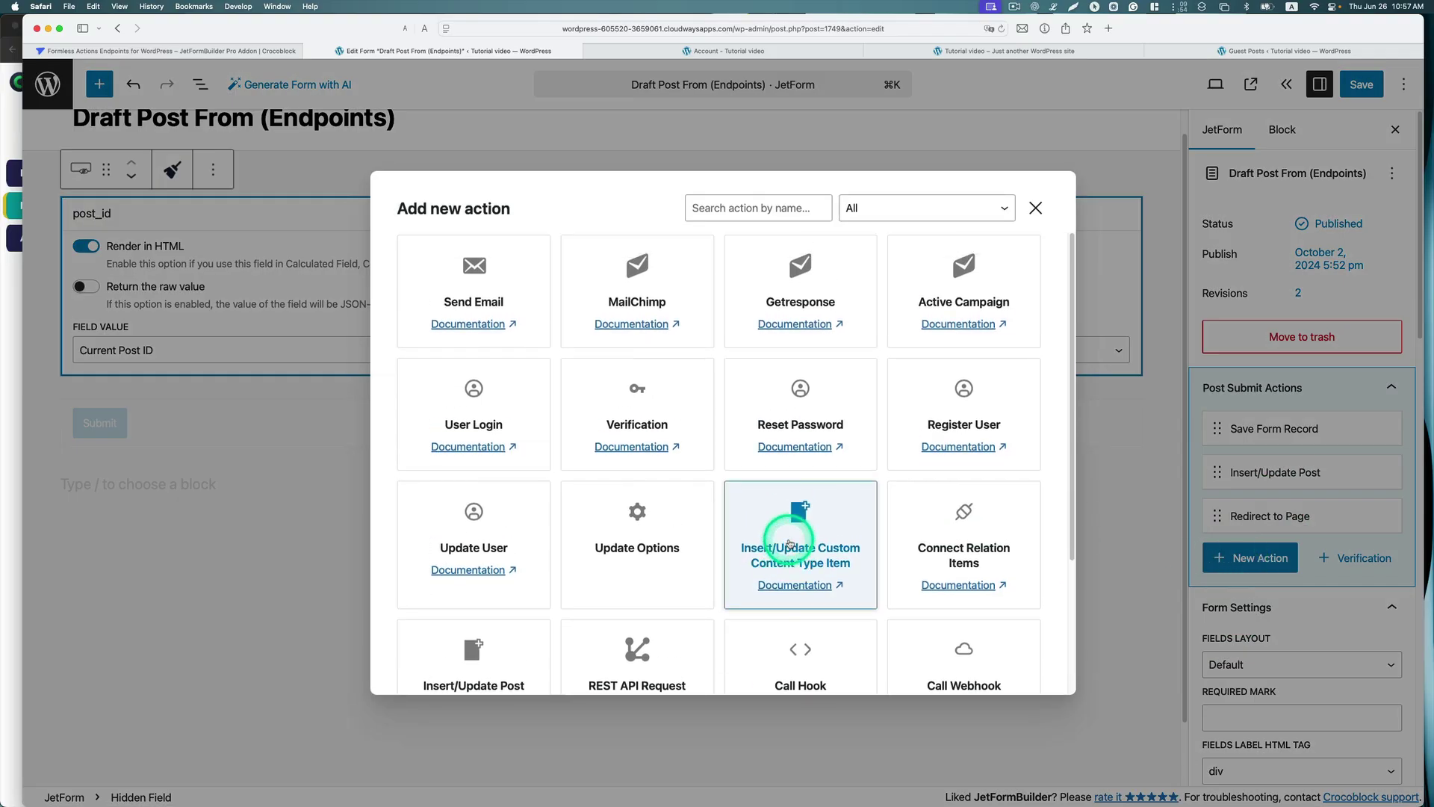
scroll(789, 543, down, 3)
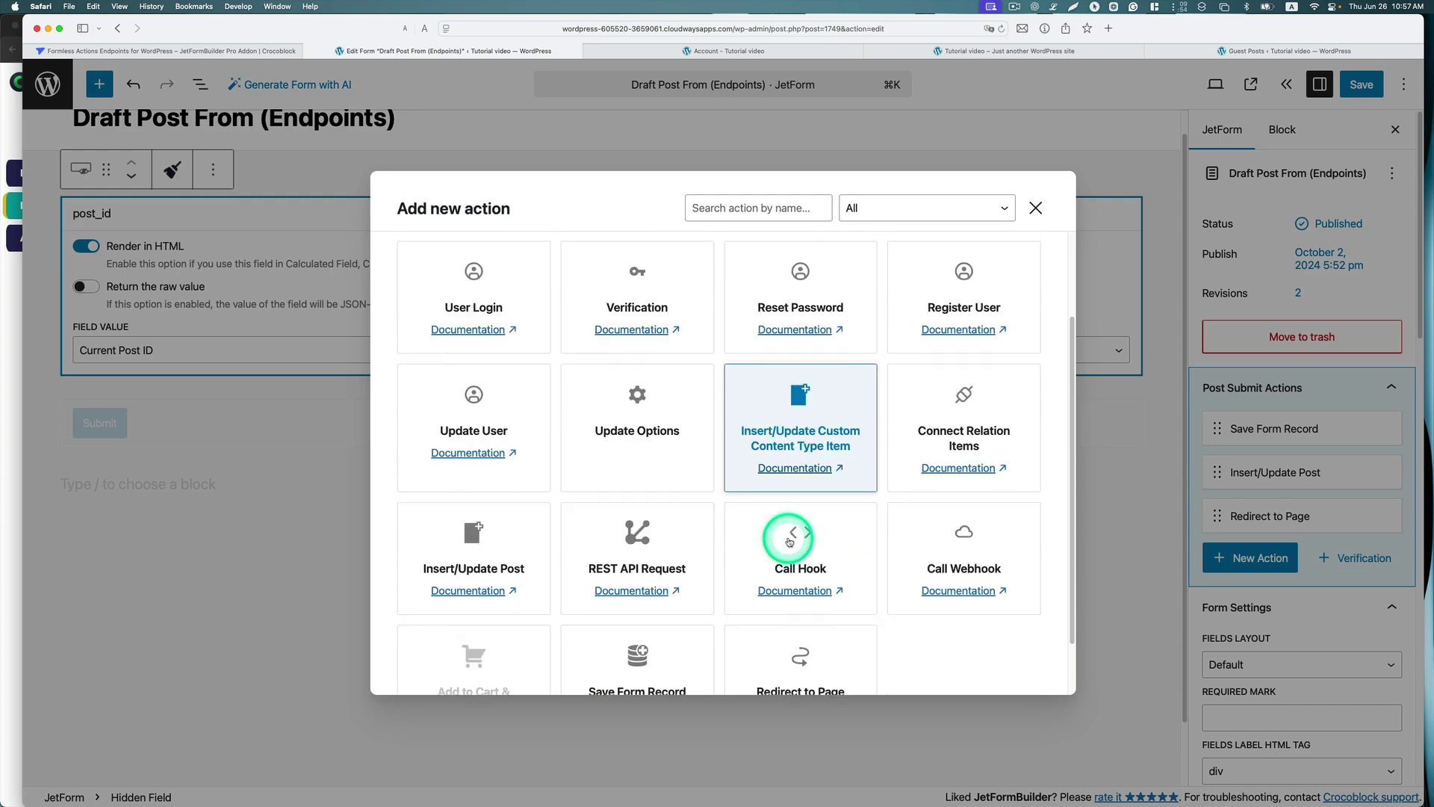
scroll(789, 541, down, 2)
click(482, 508)
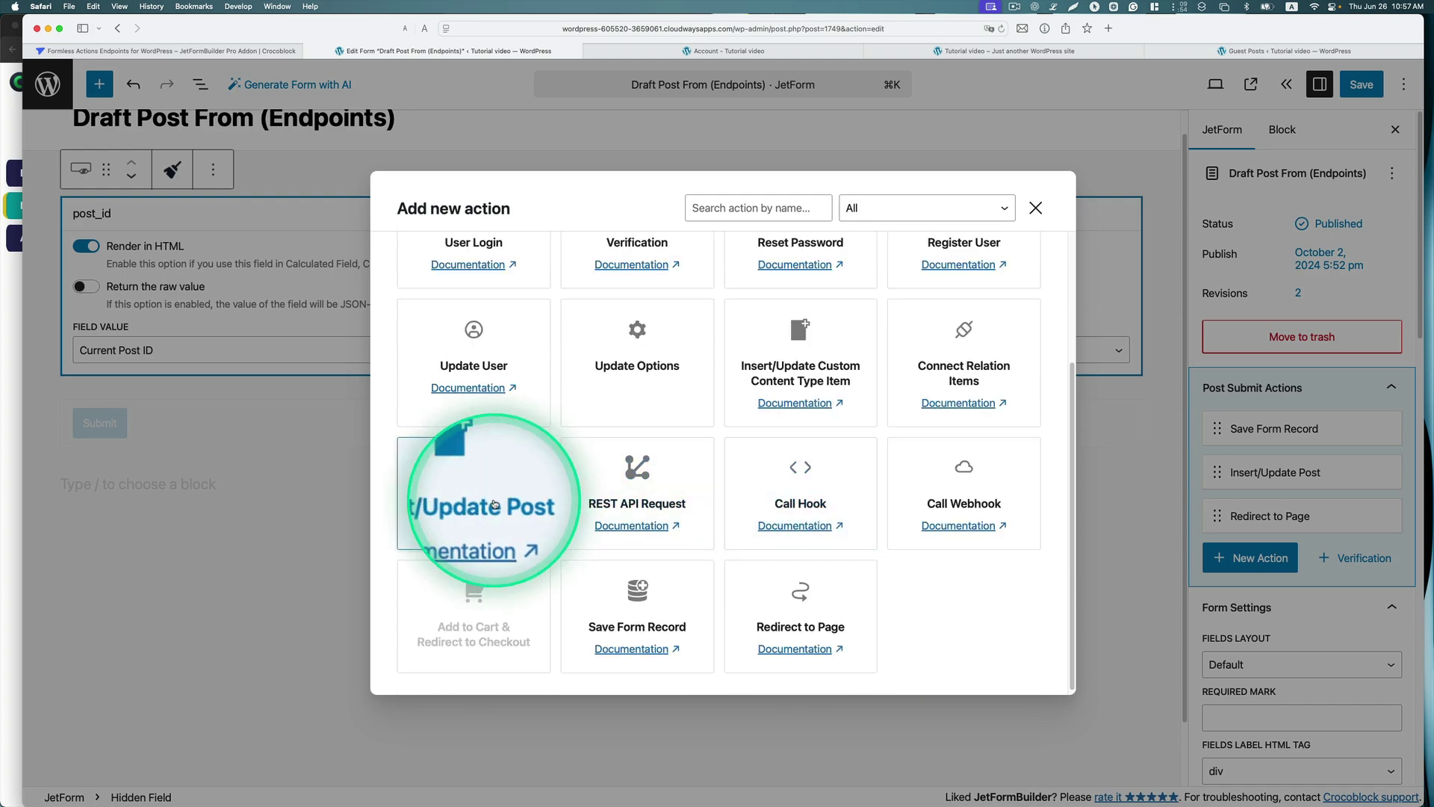
click(1035, 209)
Examine the settings of the form's Save Form Record action and leave them without updating
mouse_move(1273, 430)
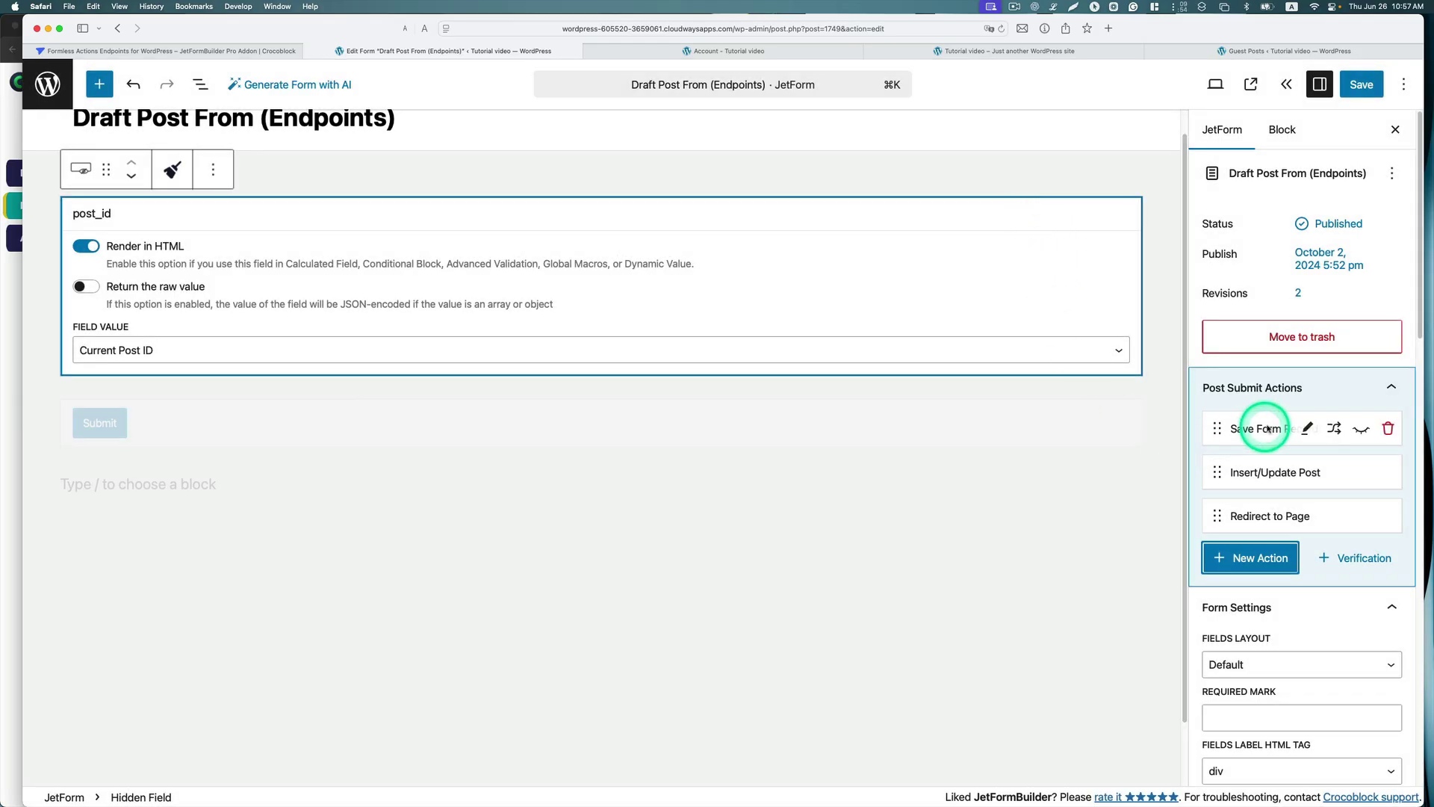
click(1307, 428)
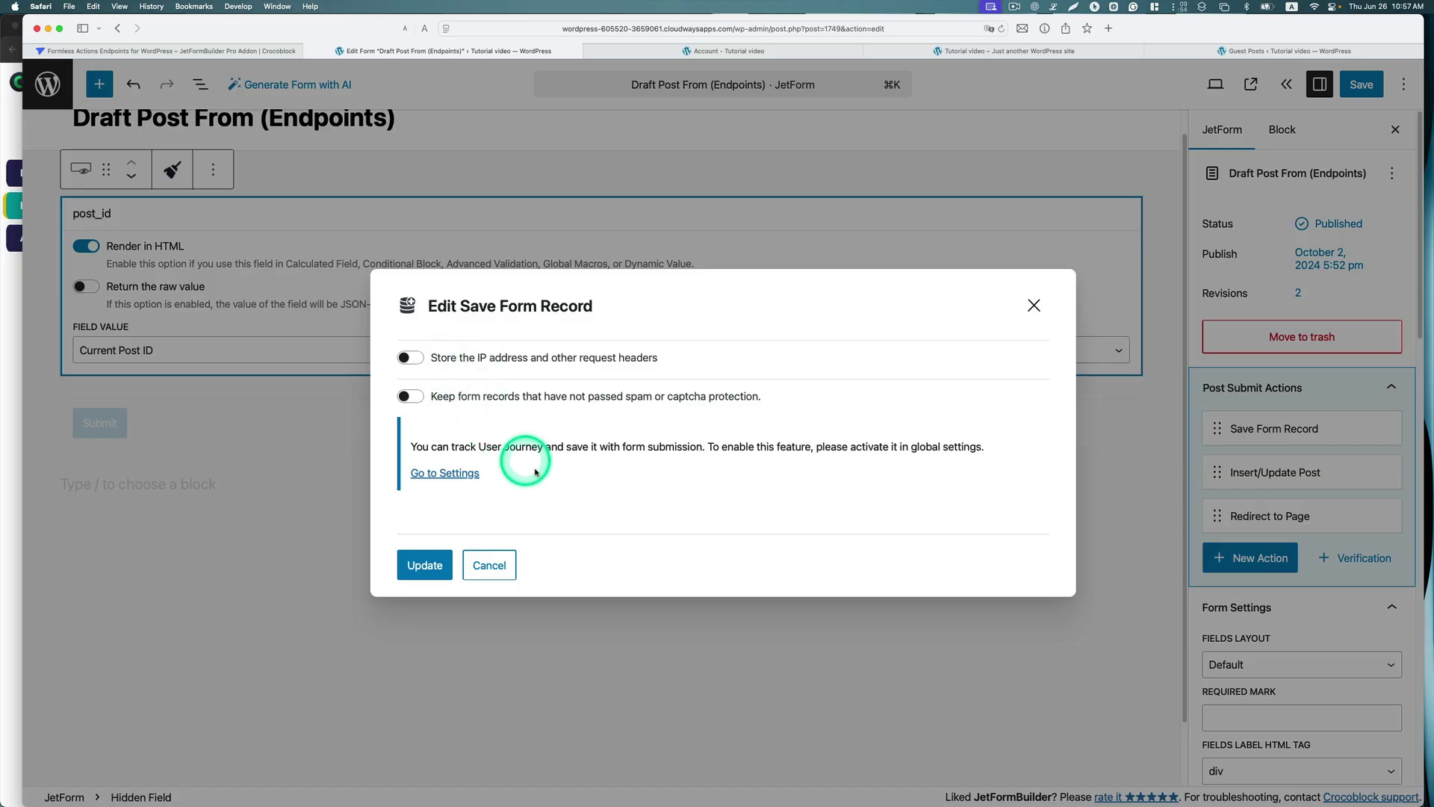
click(499, 565)
Set the Insert/Update Post action's post type to Guest Posts and its post status to Draft
mouse_move(1264, 473)
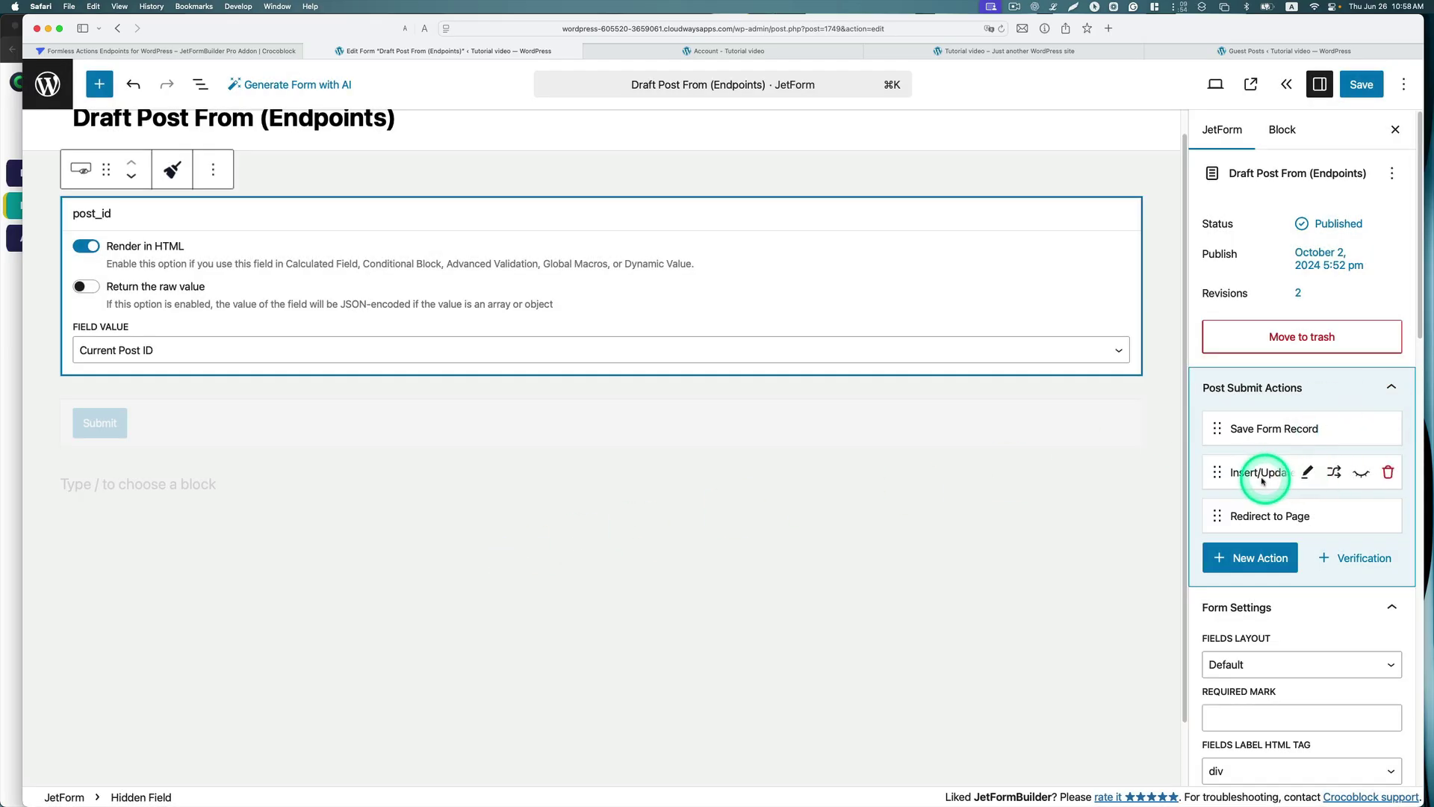
click(1307, 472)
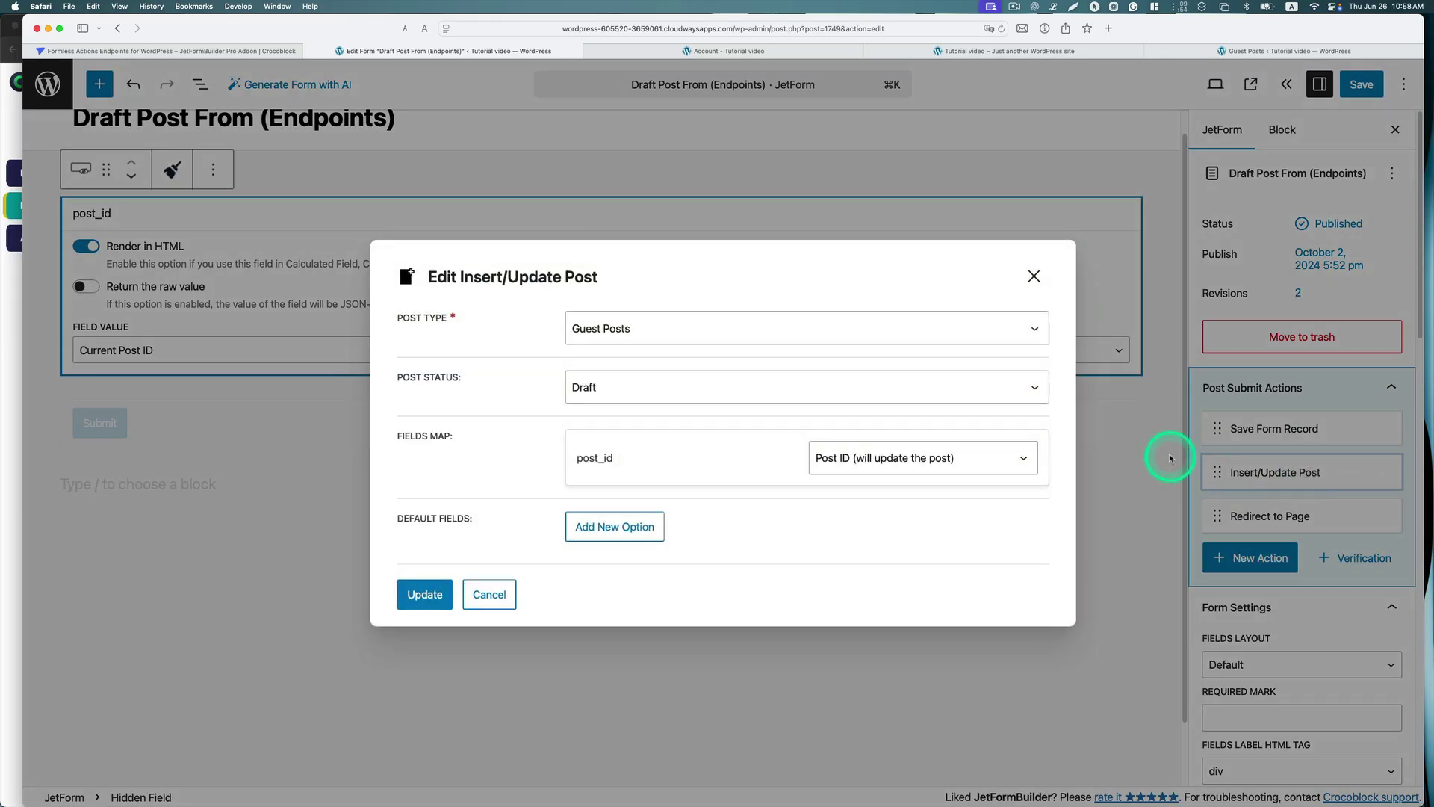
click(587, 332)
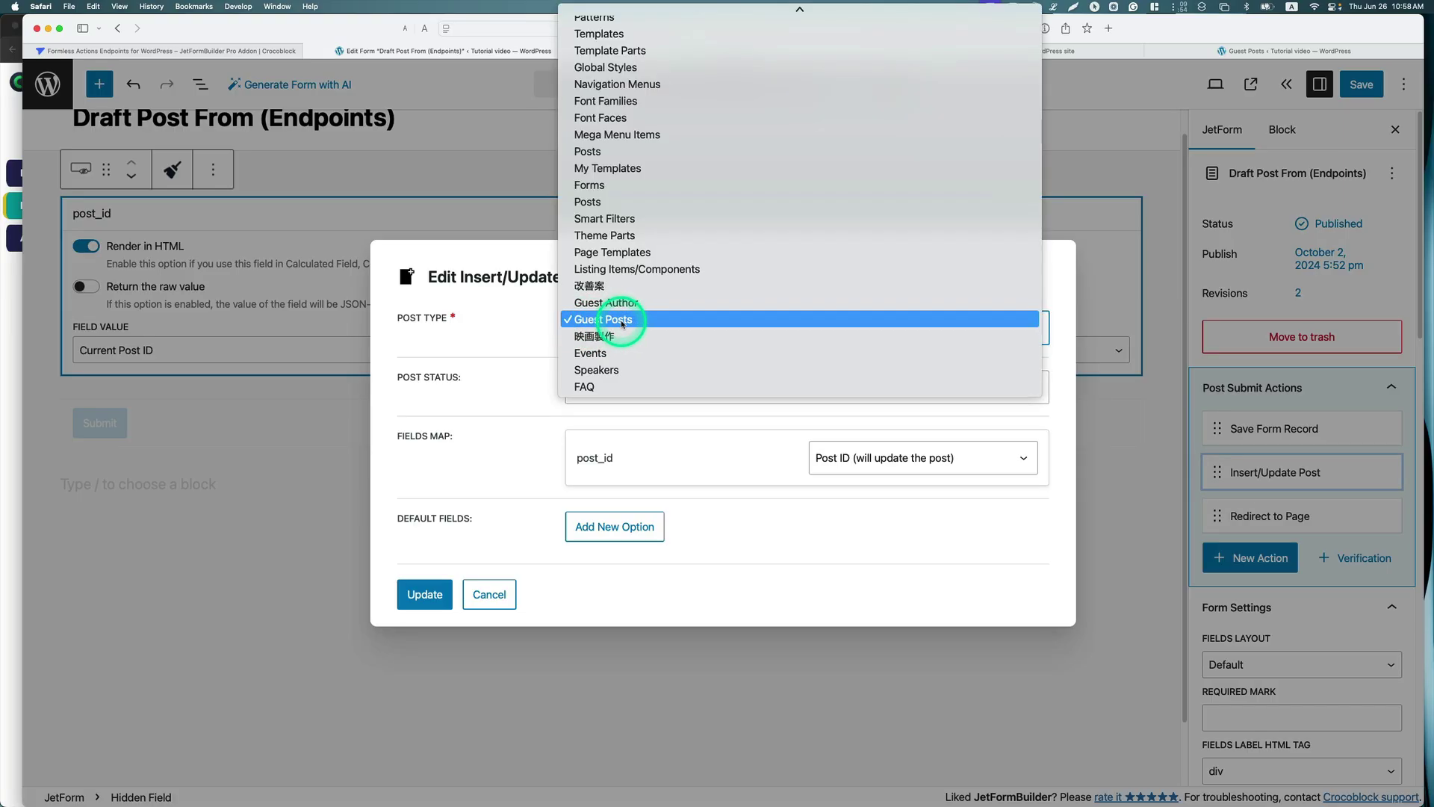
click(621, 323)
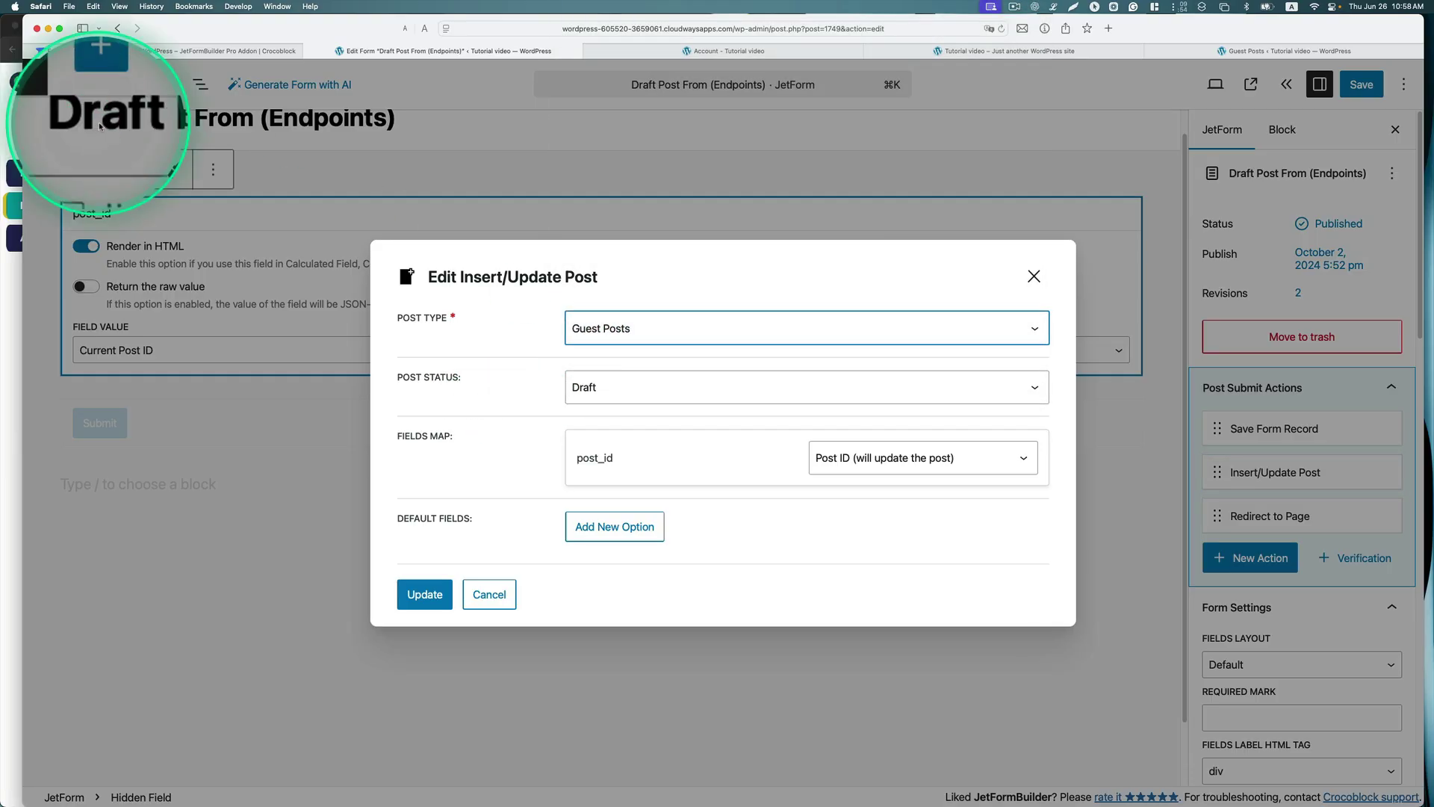
click(607, 390)
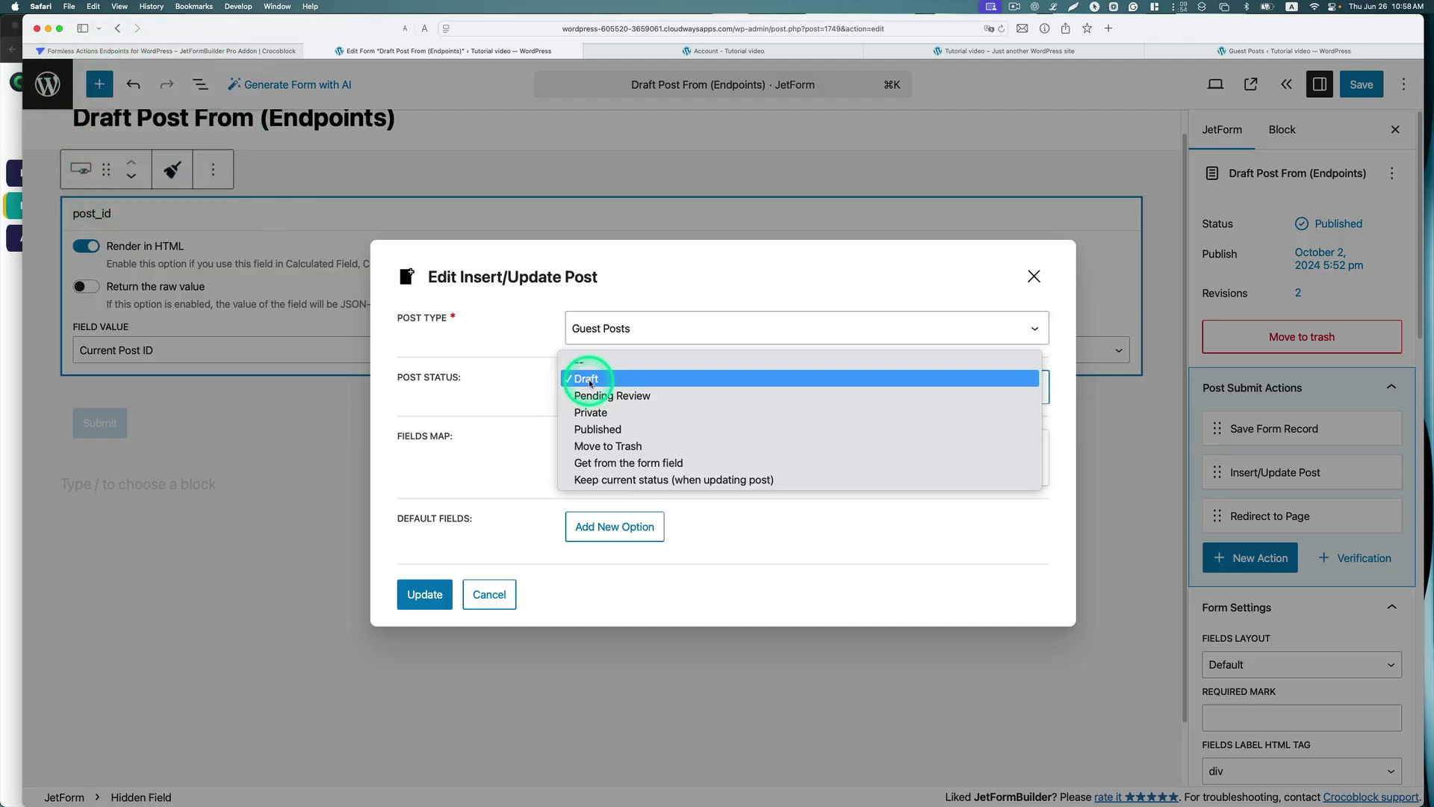
click(590, 379)
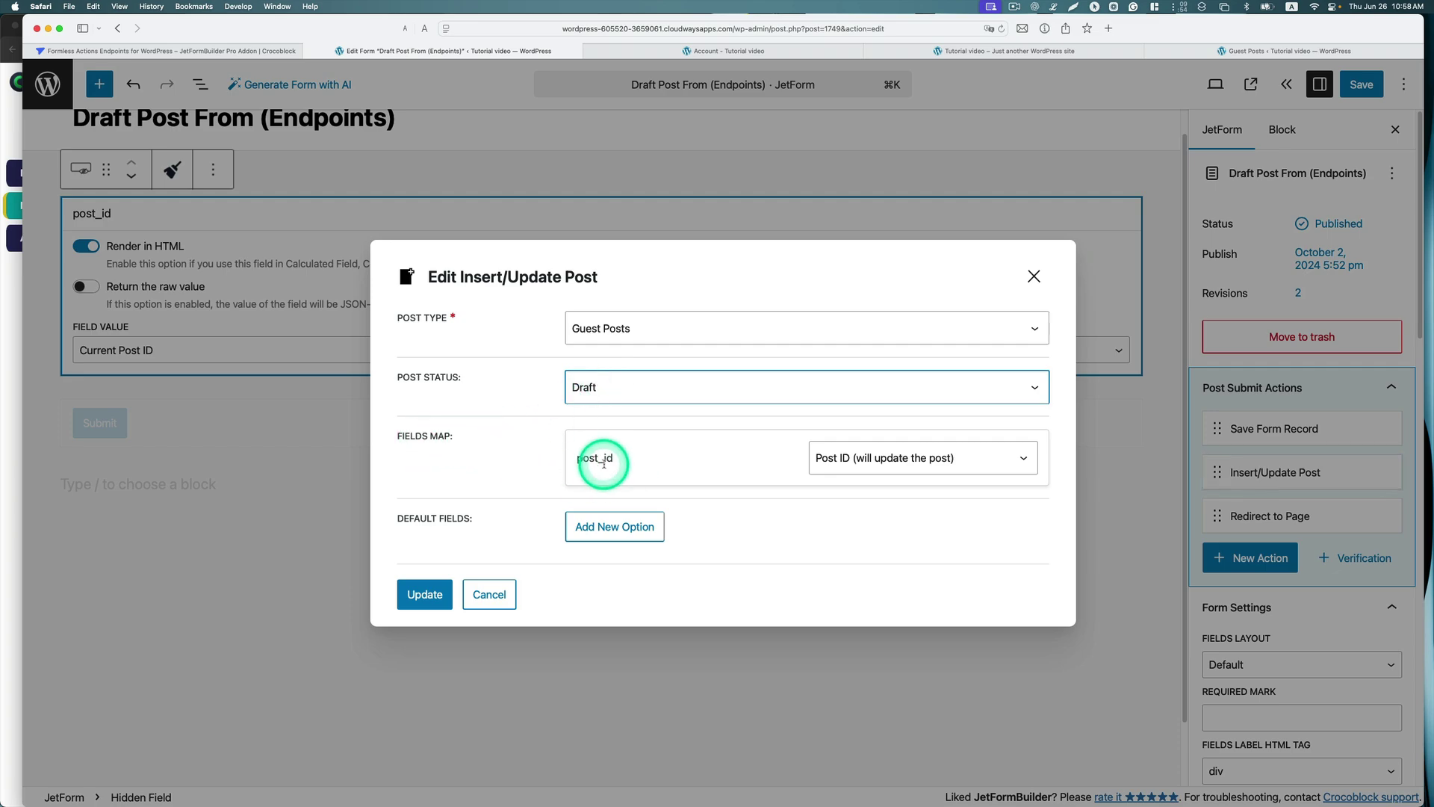
Map the post_id field to Post ID (will update the post) and update the Insert/Update Post action
click(855, 464)
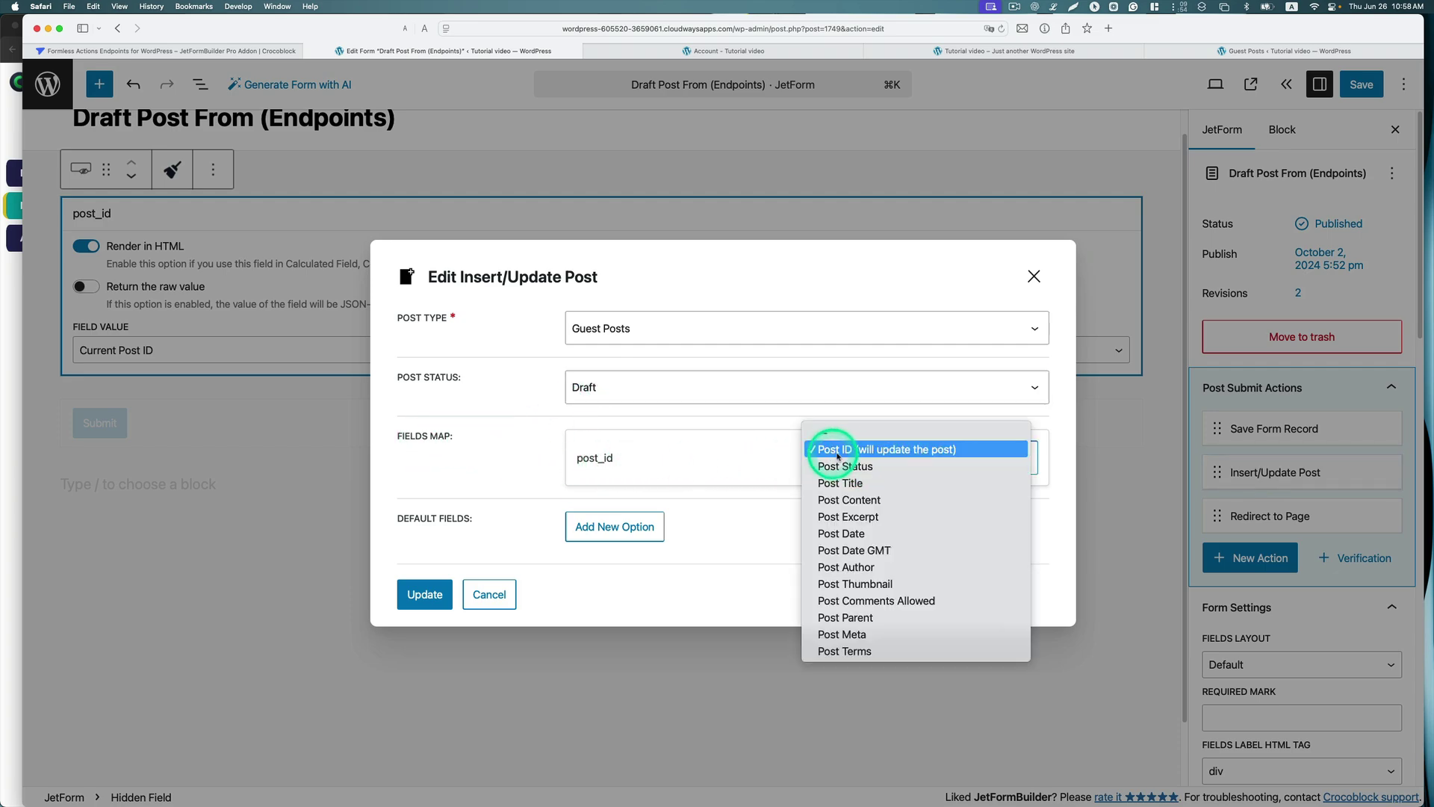
click(926, 452)
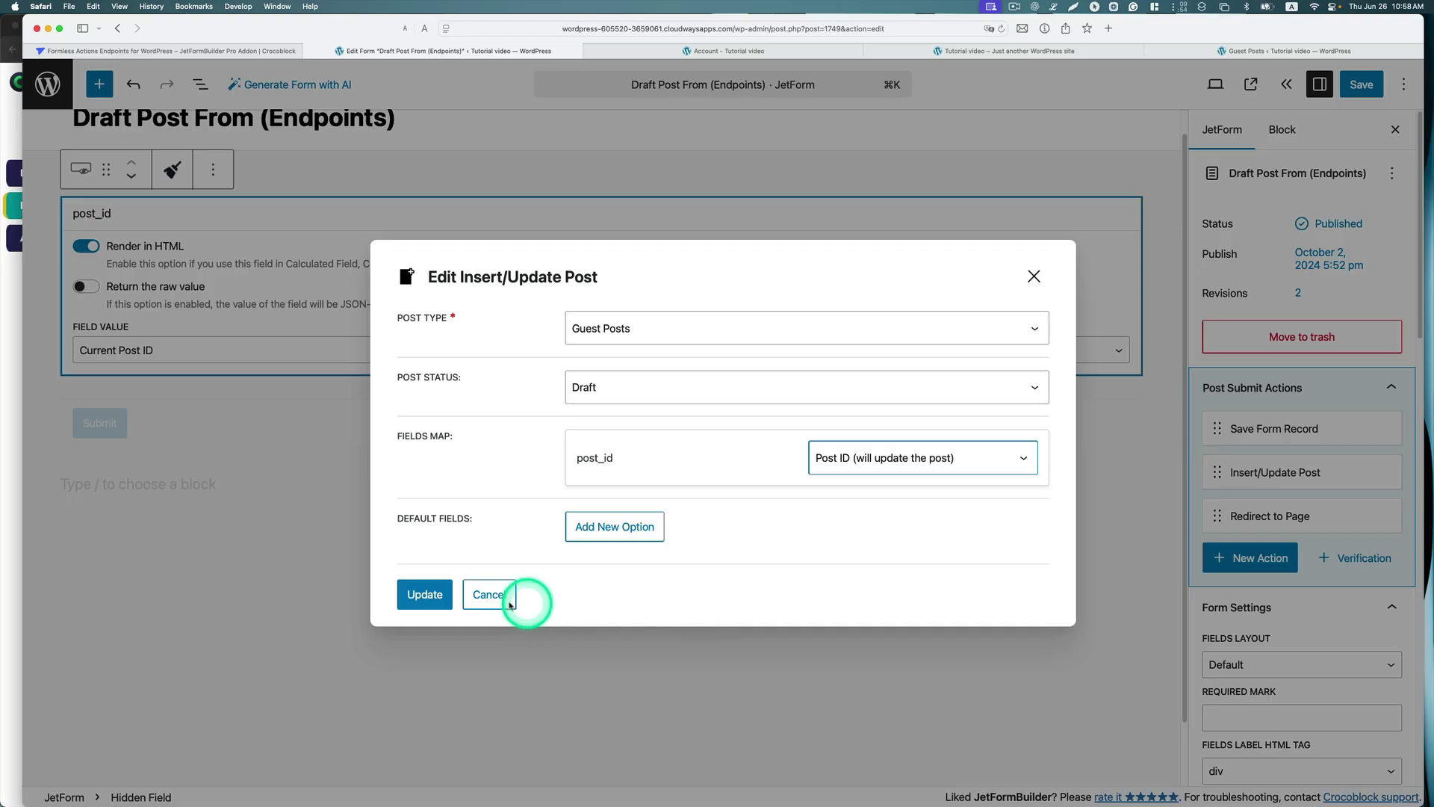
click(425, 594)
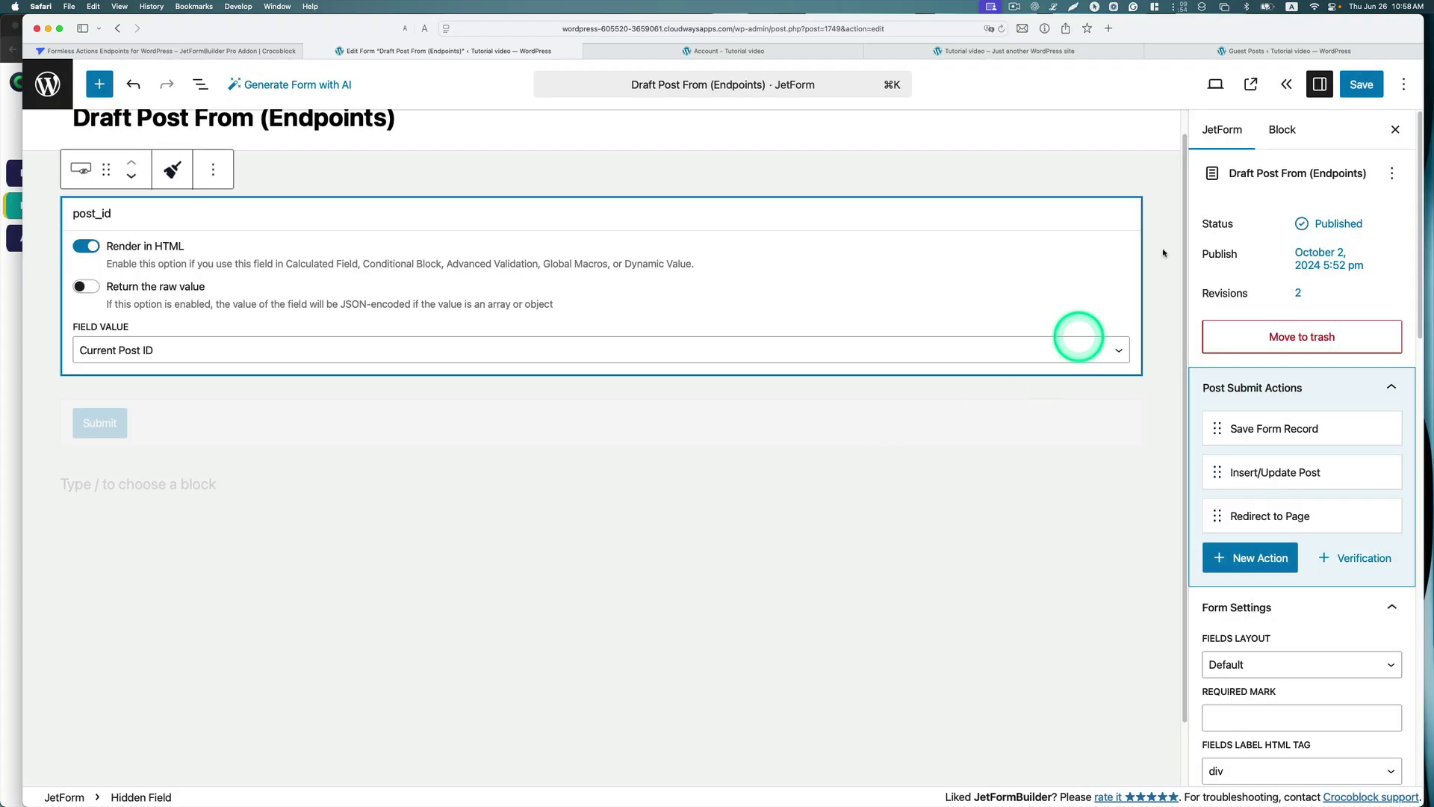
Set the Redirect to Page action to redirect to Current Page, update it, and save the form
mouse_move(1225, 504)
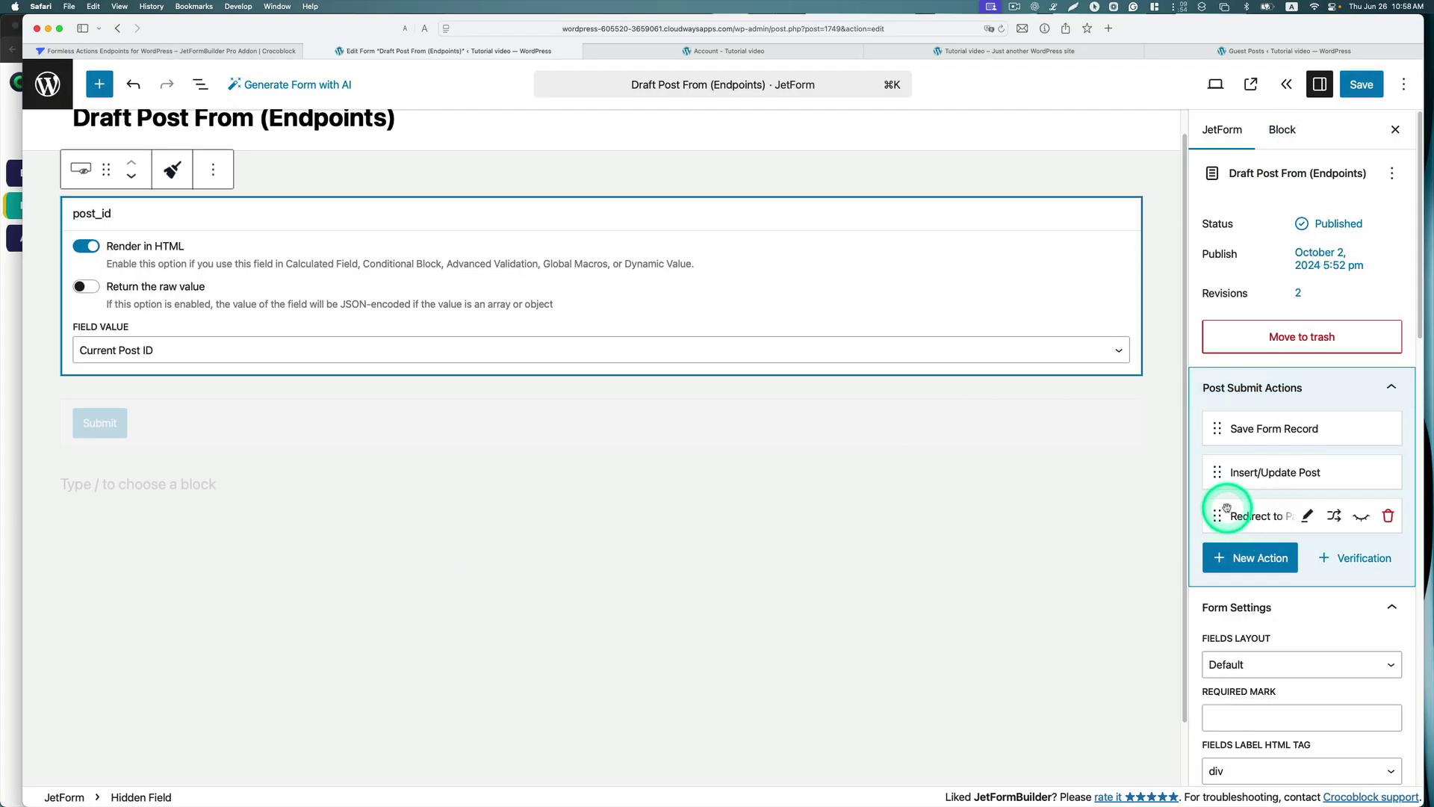
click(1305, 515)
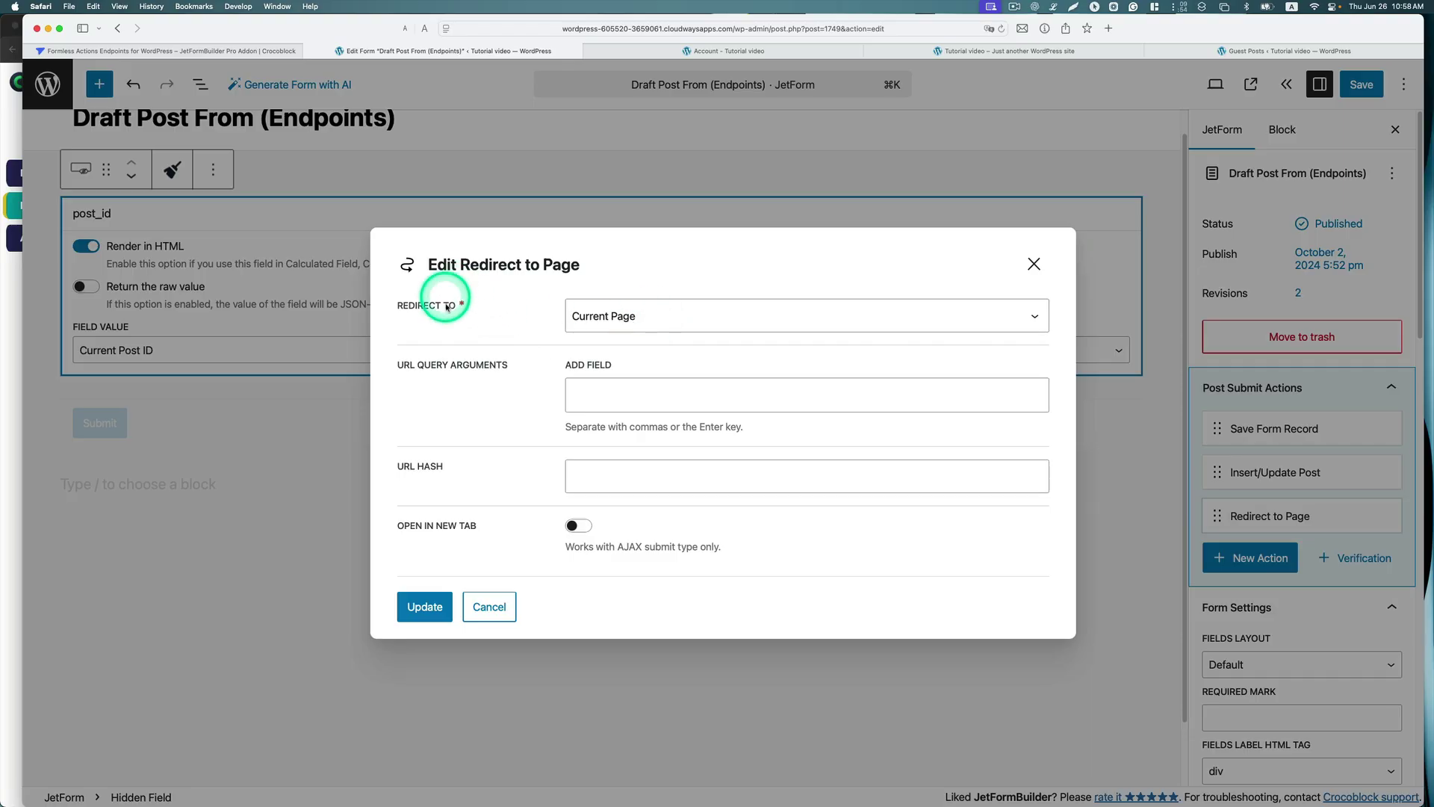
click(602, 314)
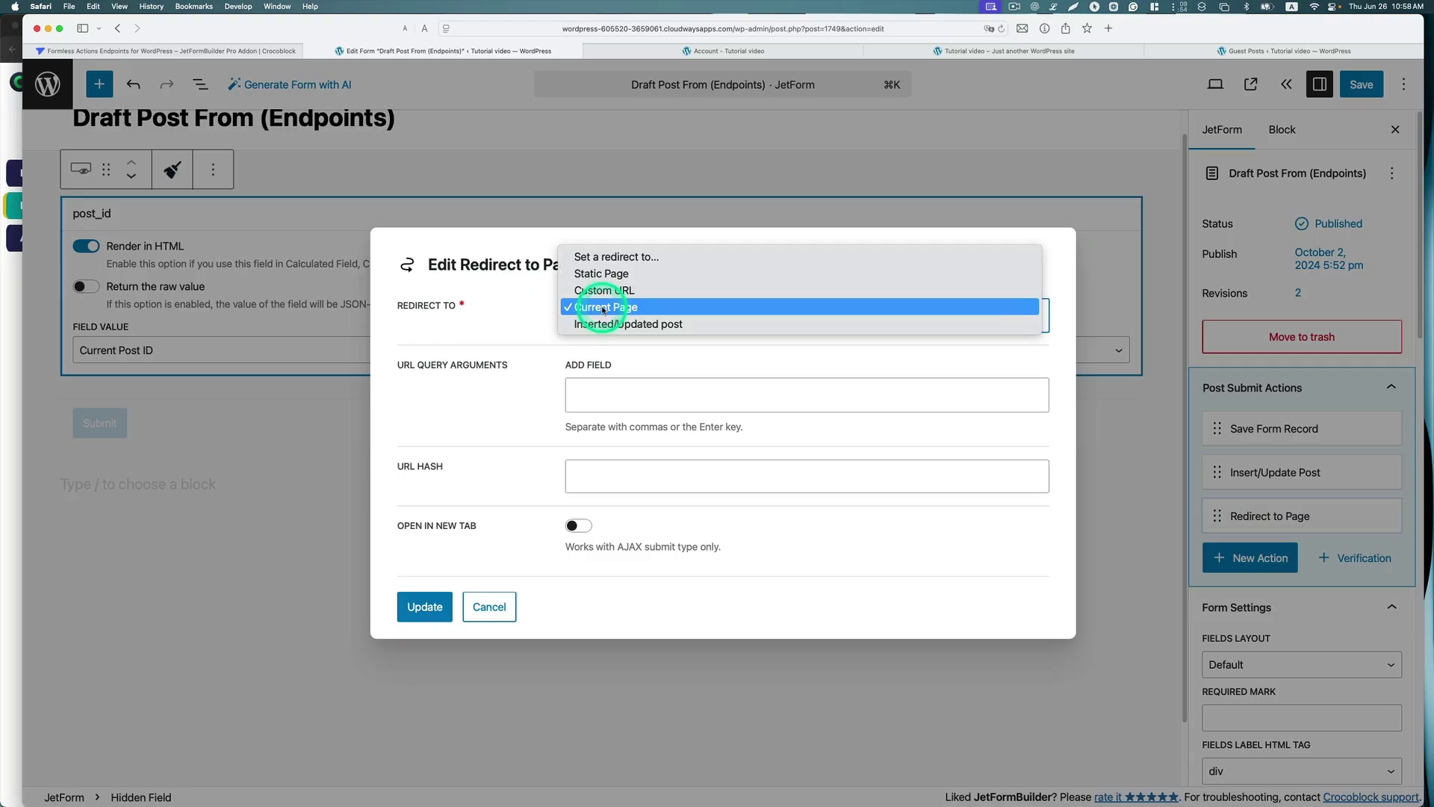
click(590, 311)
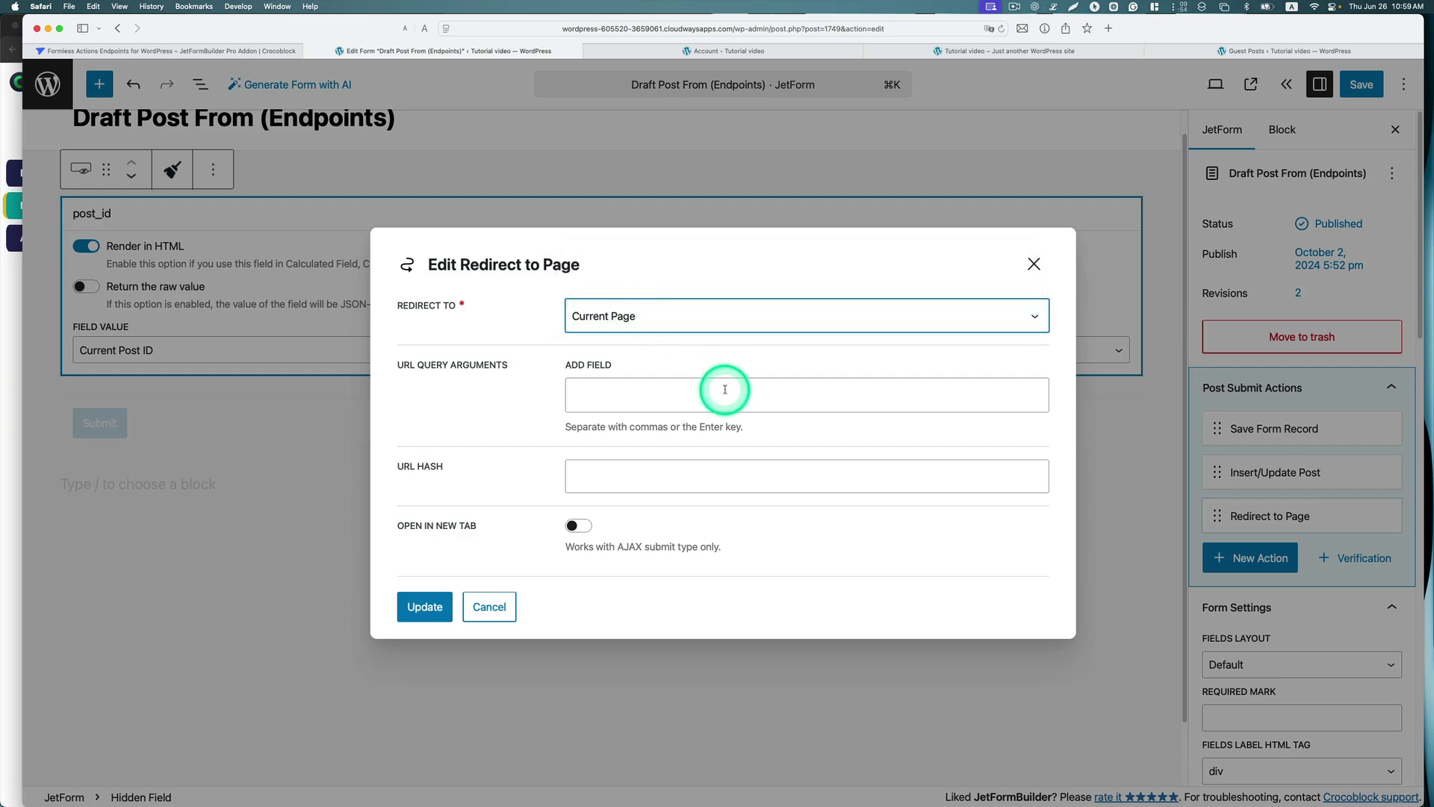
click(429, 606)
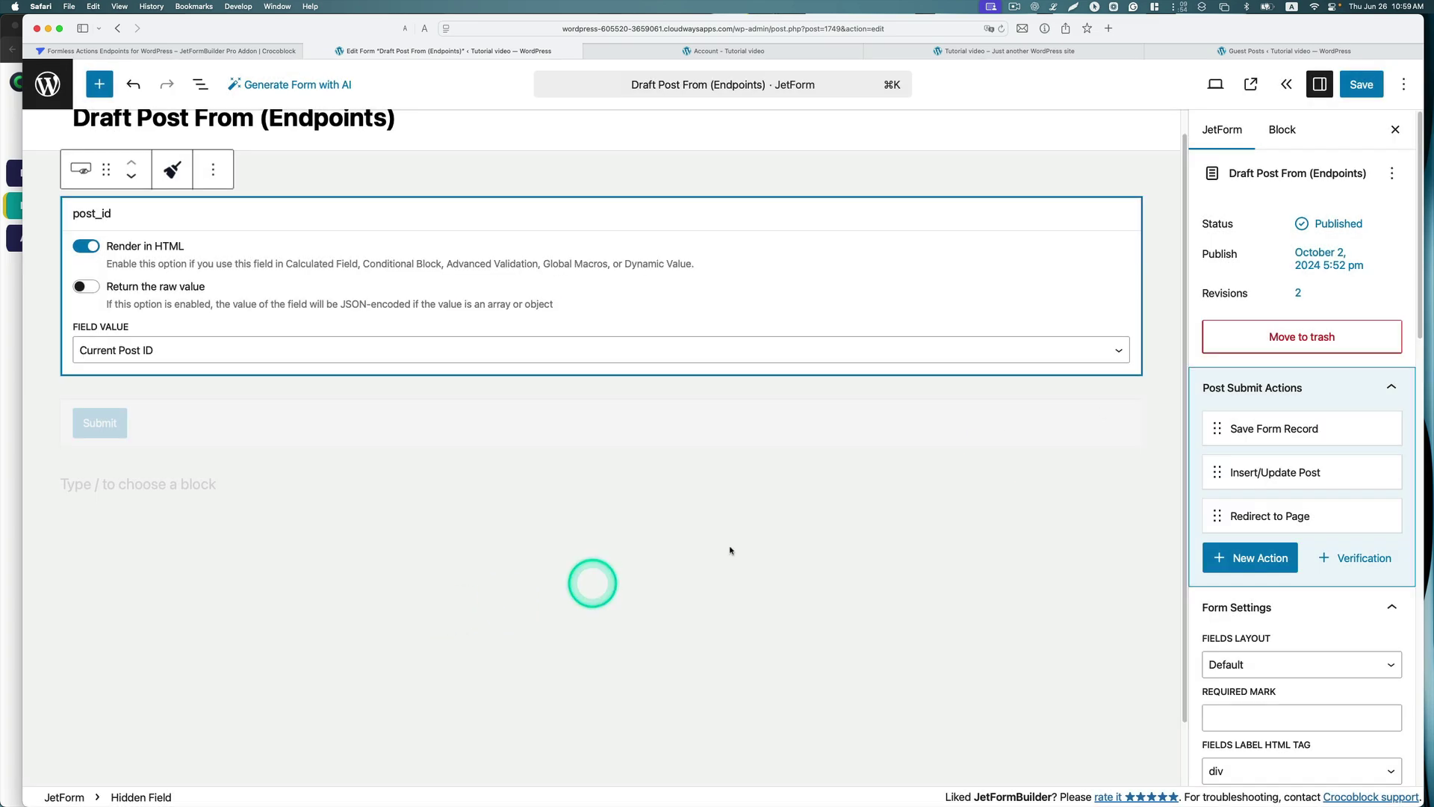
click(1360, 86)
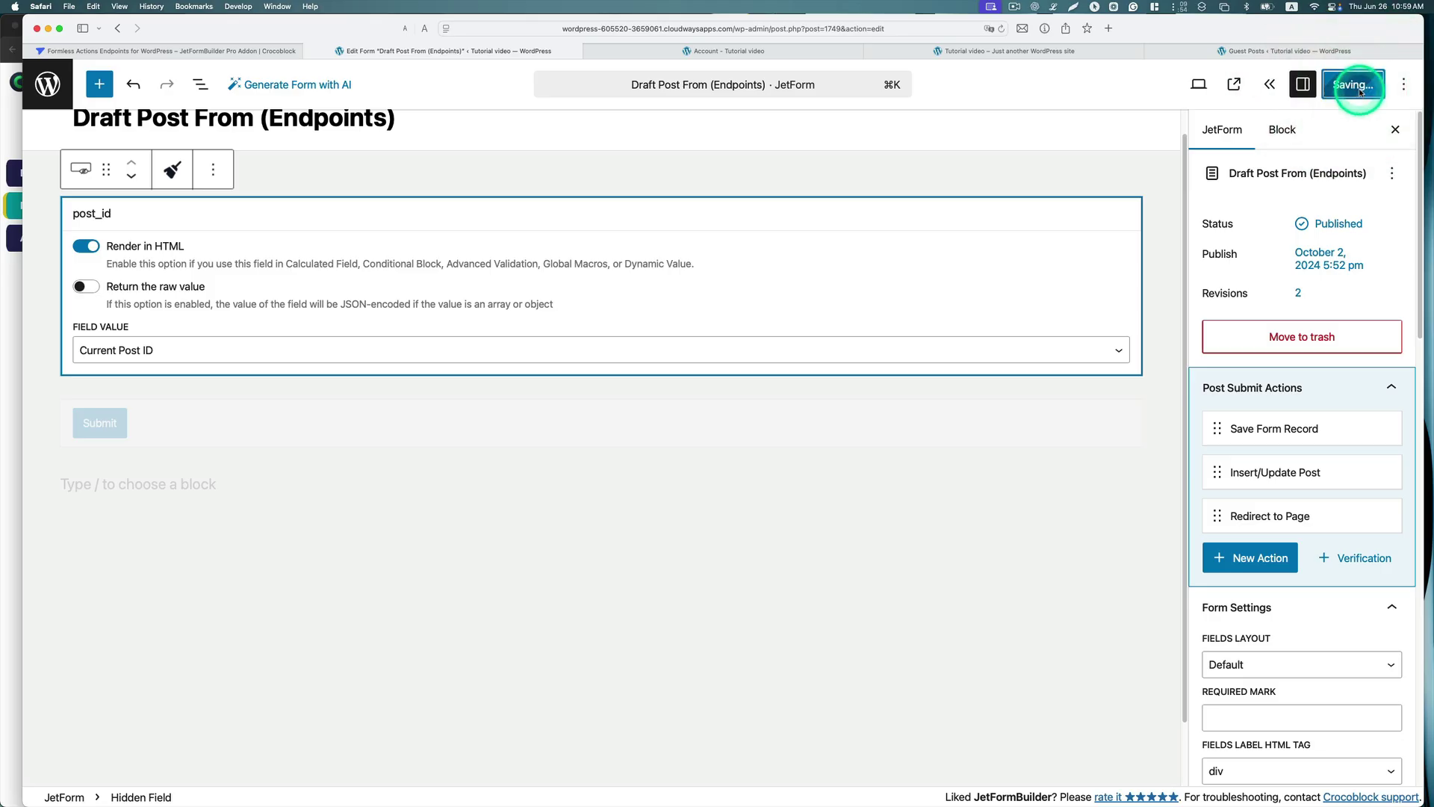
click(544, 157)
Leave the form editor and open the draftpost endpoint from the JetFormBuilder endpoints list for editing
click(54, 84)
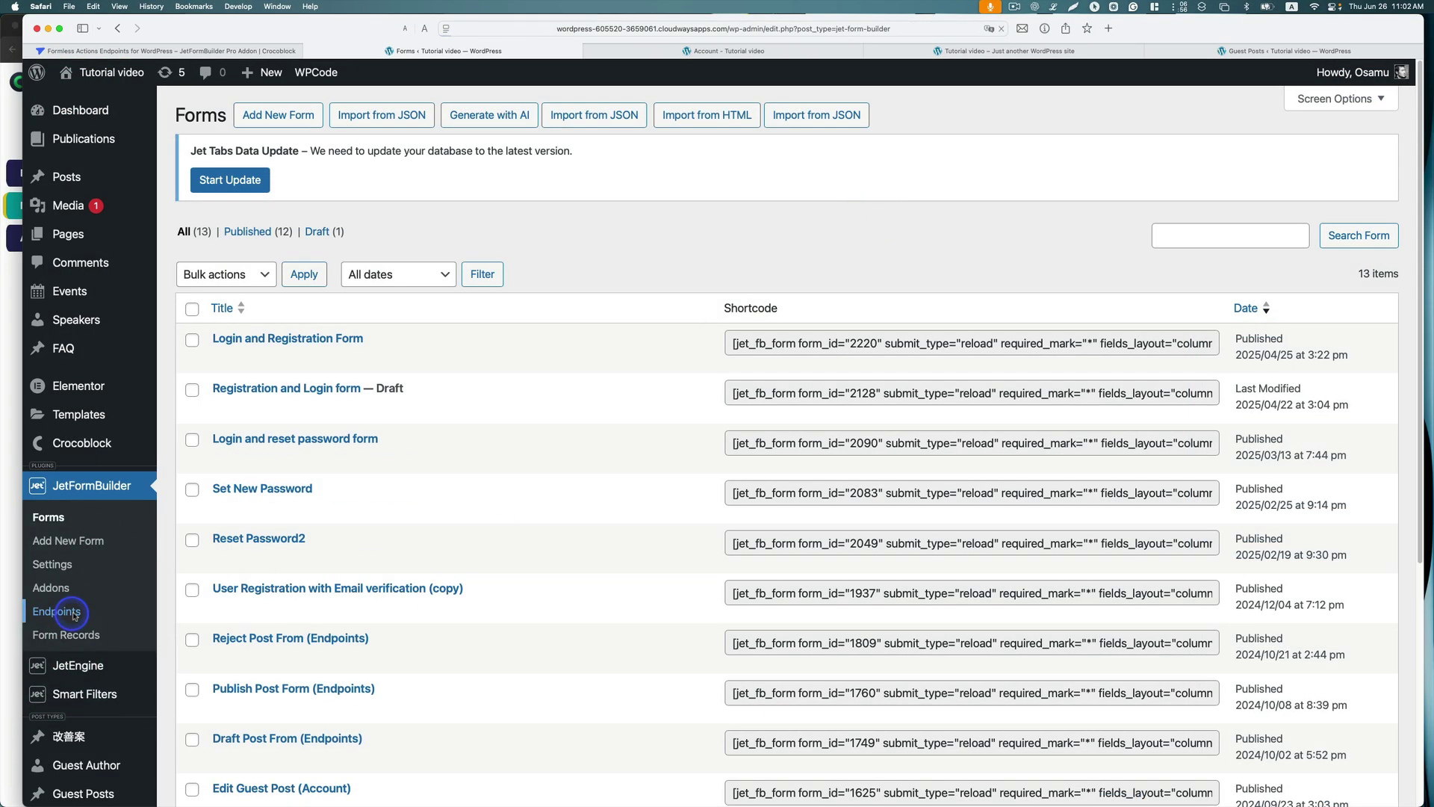
click(74, 613)
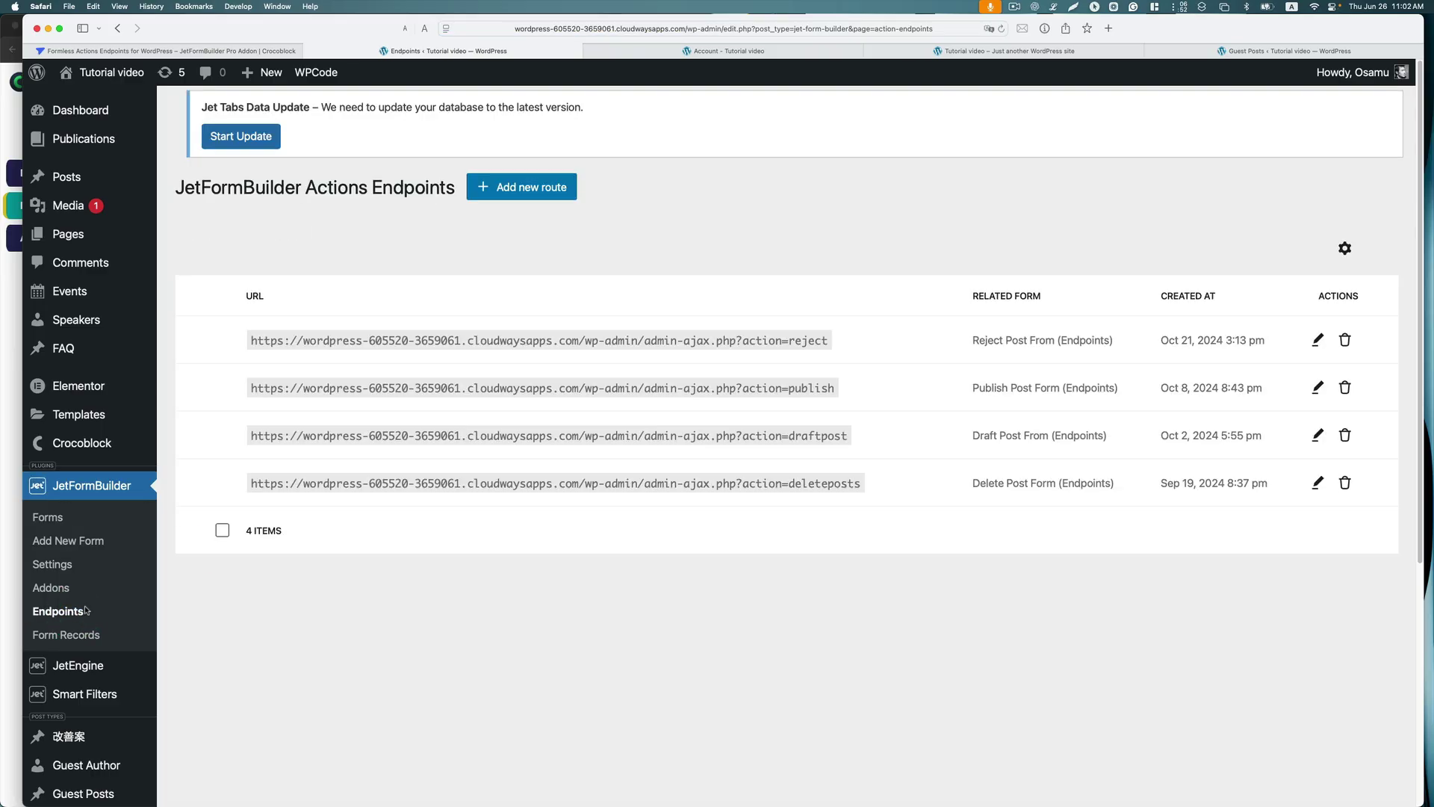
click(541, 197)
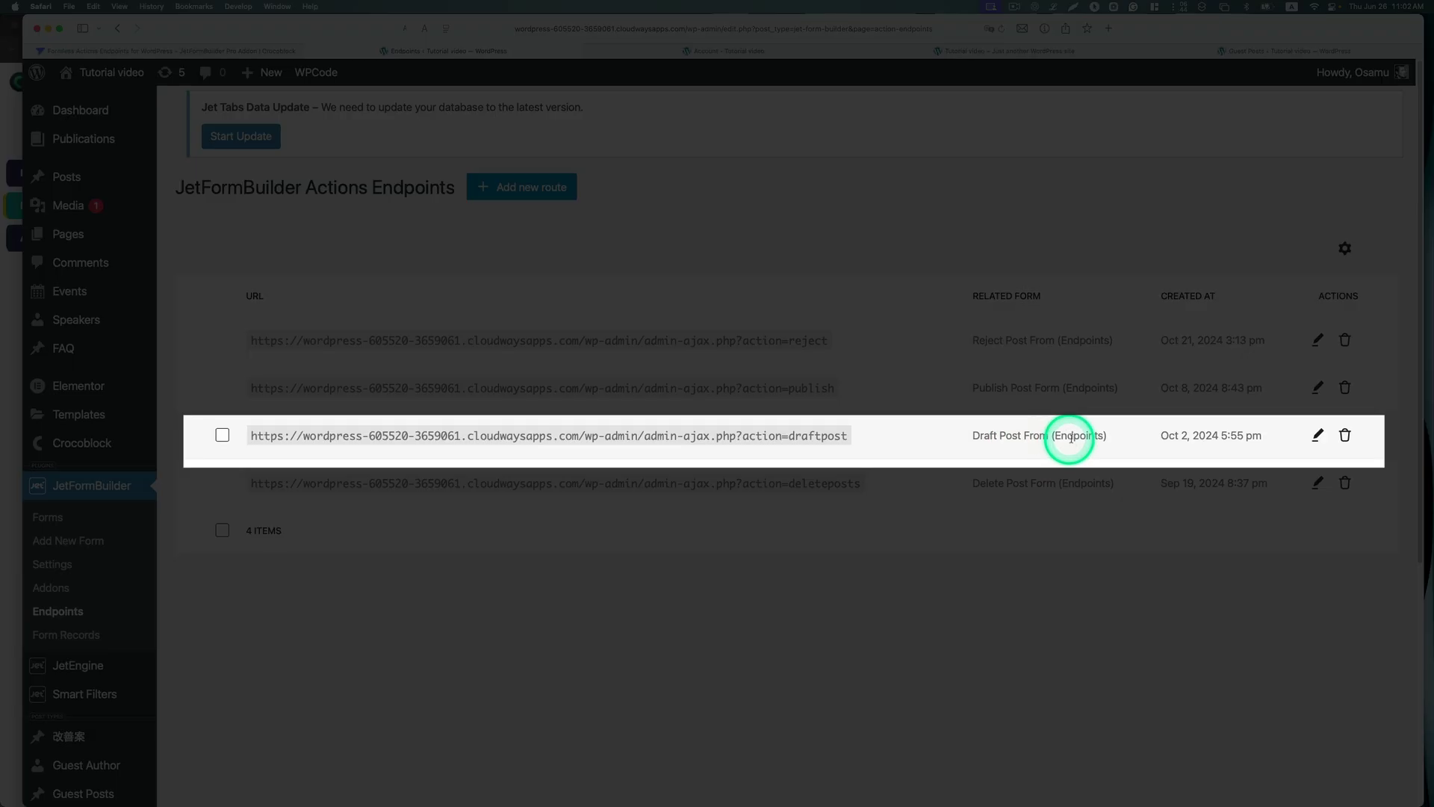
click(1317, 439)
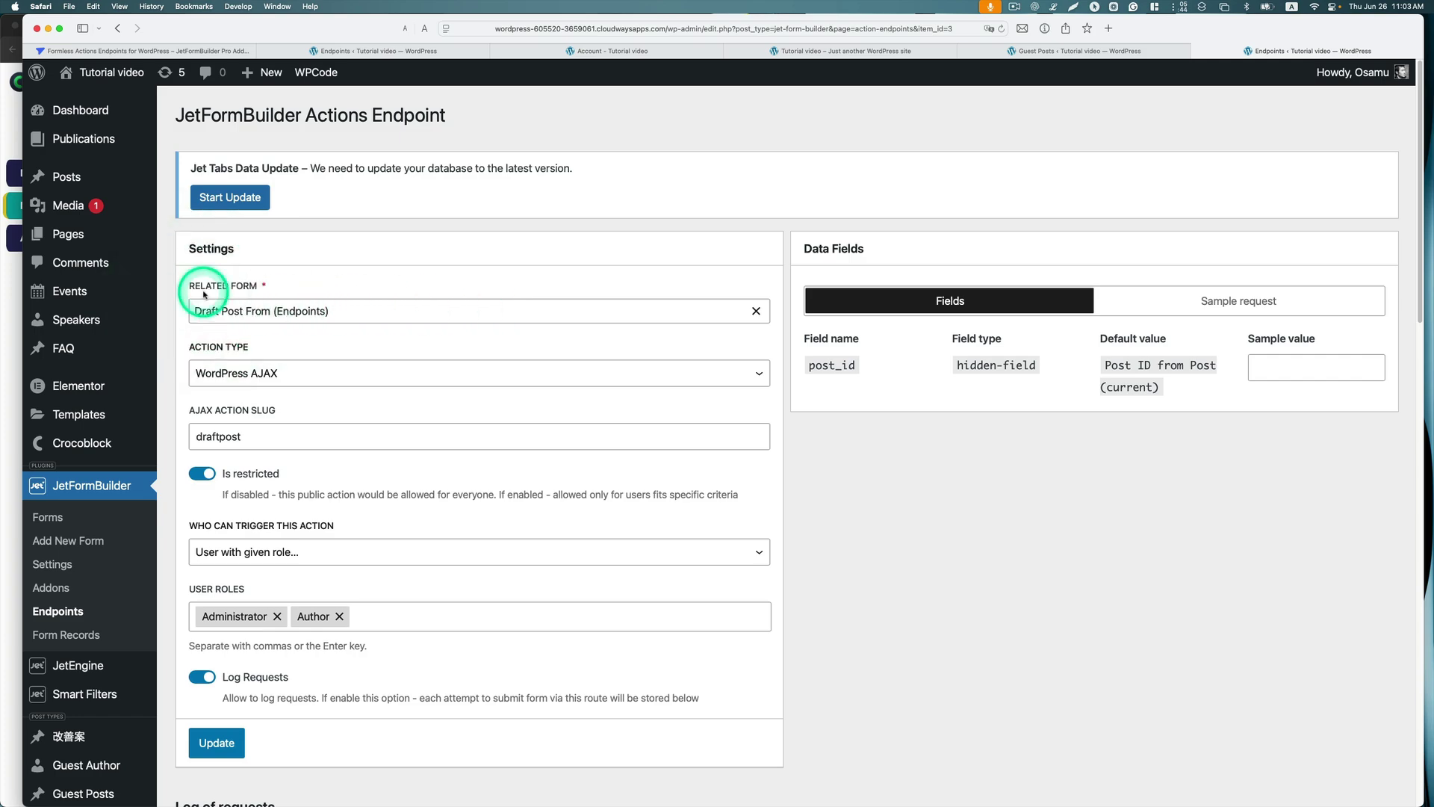
Choose Draft Post From (Endpoints) as the endpoint's related form and WordPress AJAX as its action type
click(269, 310)
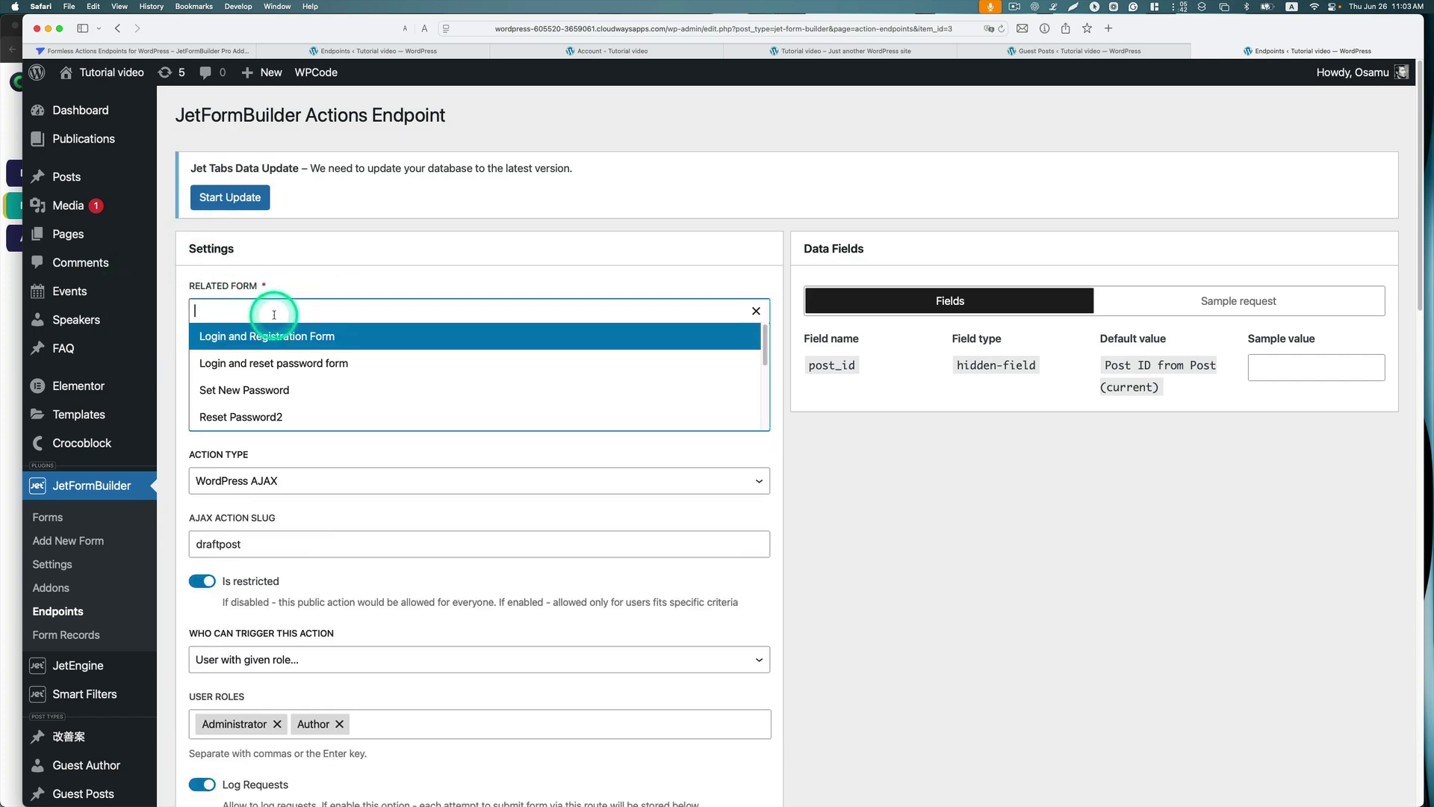
scroll(387, 363, down, 5)
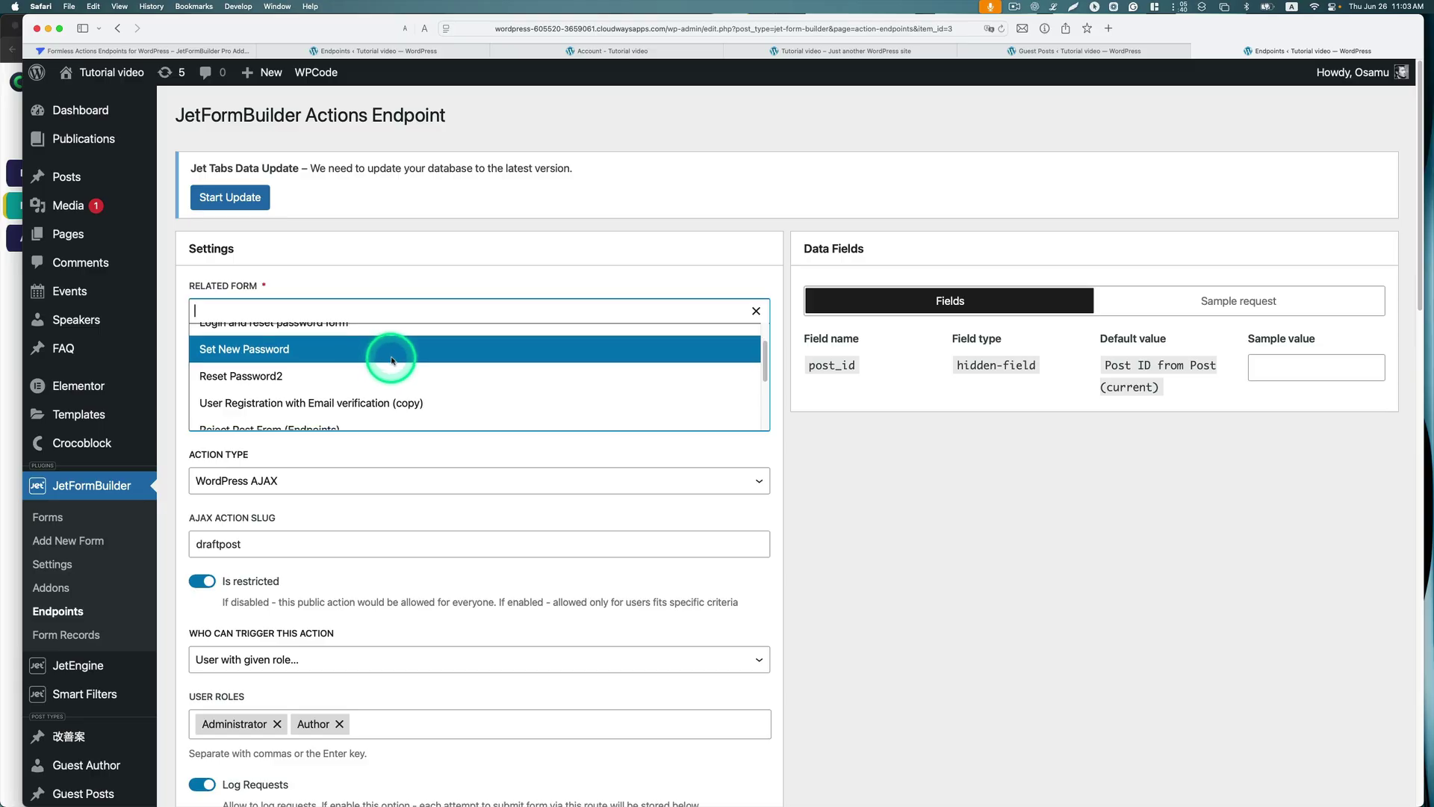
scroll(398, 361, down, 1)
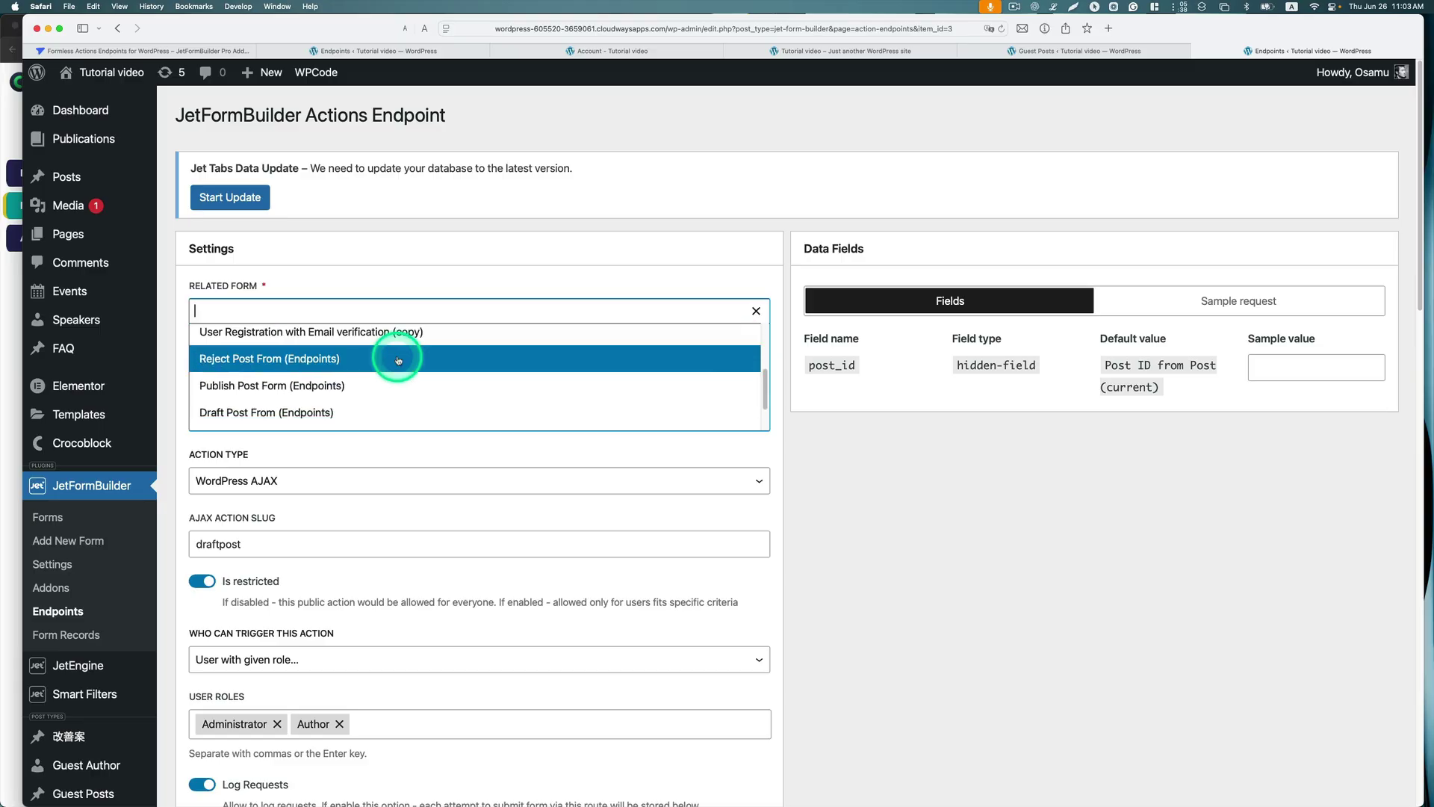
click(298, 417)
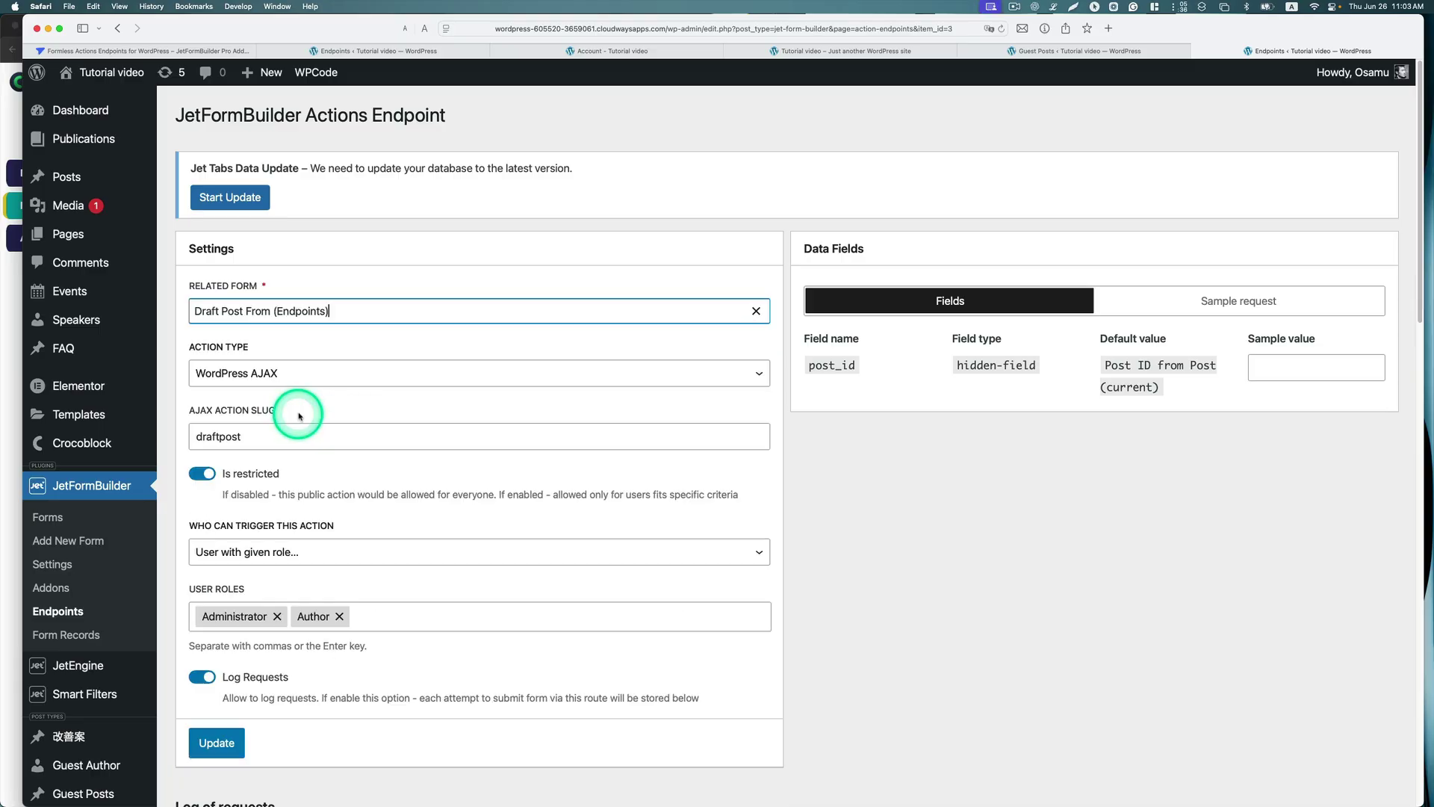
click(286, 382)
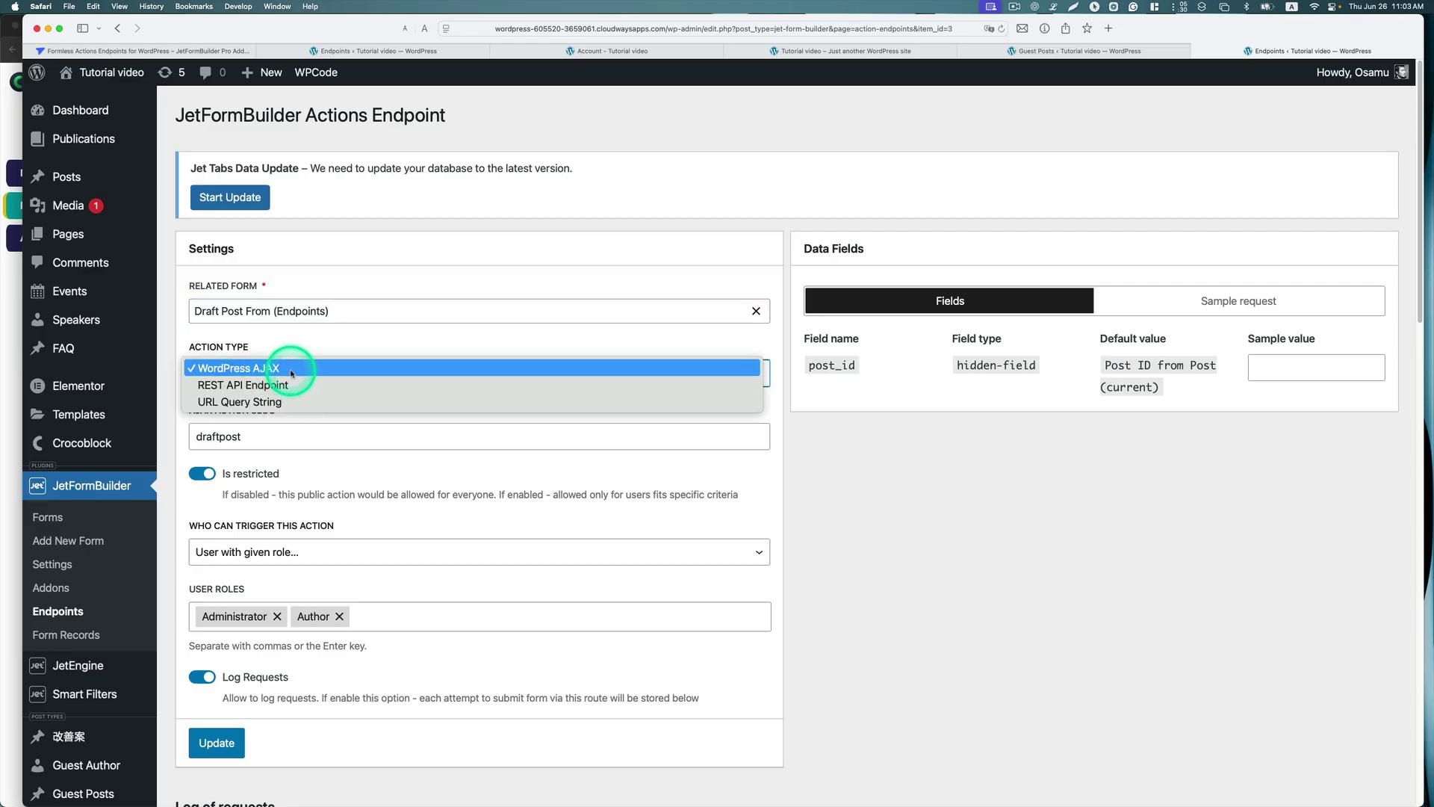
click(291, 372)
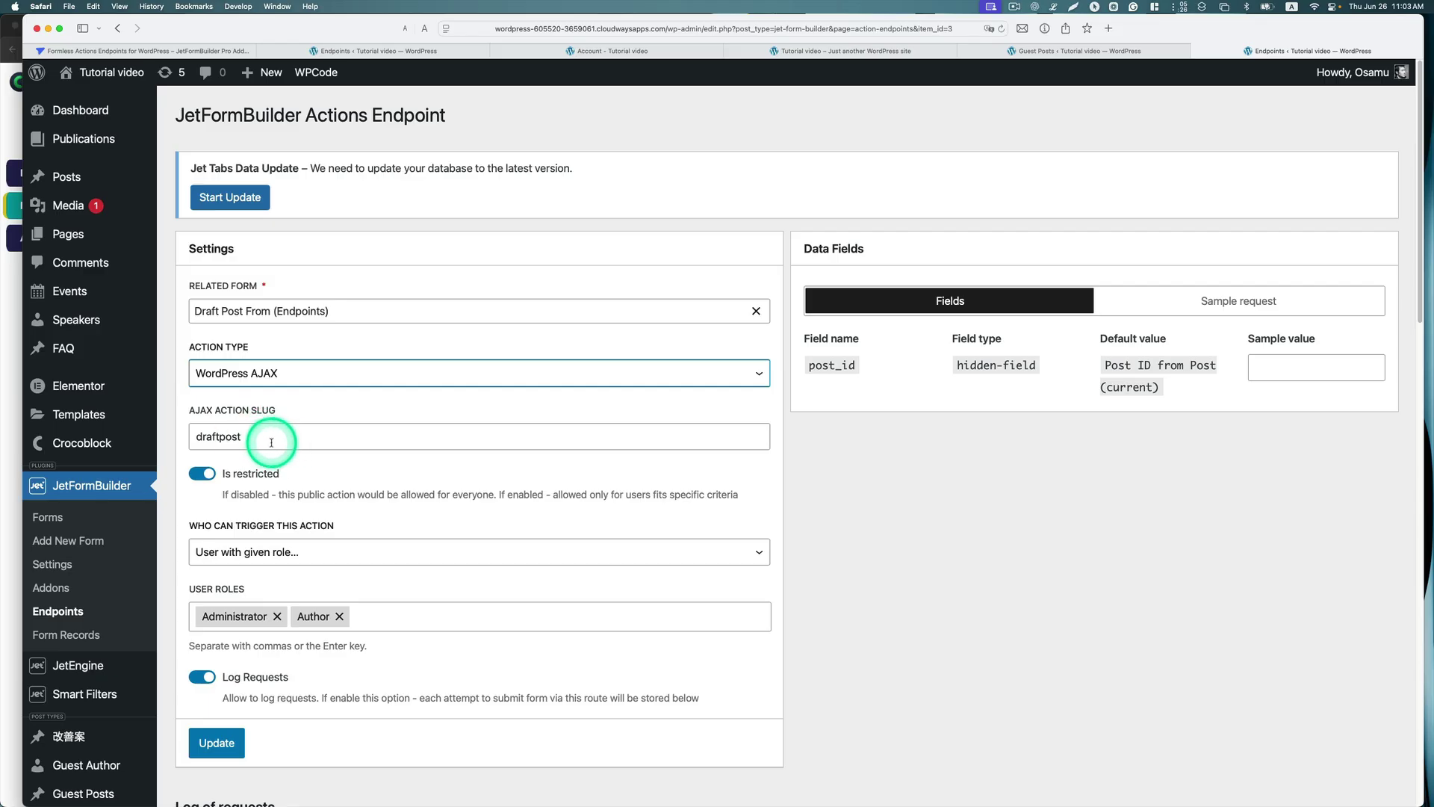
Review the draftpost endpoint's AJAX action slug, access restriction, user roles, request logging option and log of requests
click(217, 436)
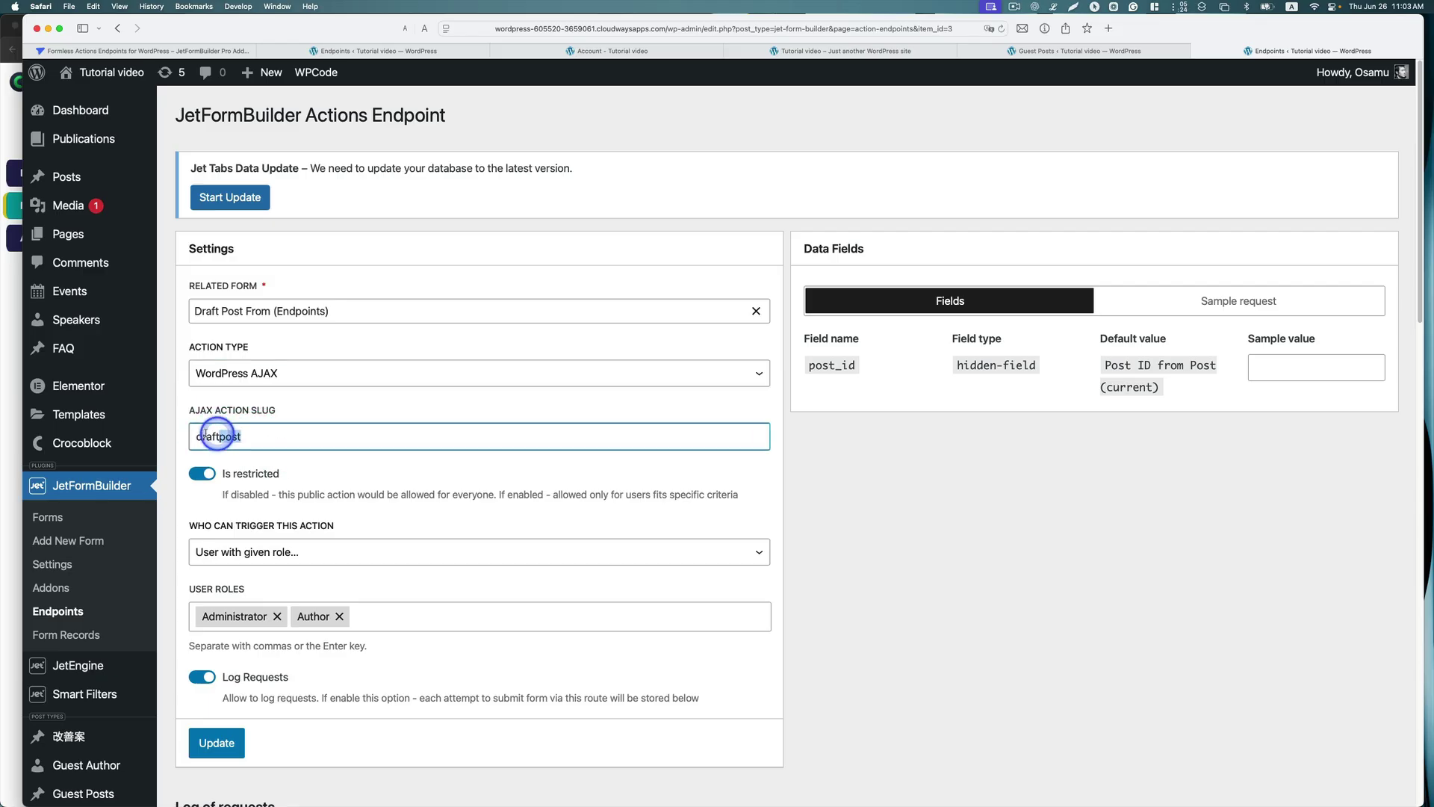
scroll(322, 435, down, 1)
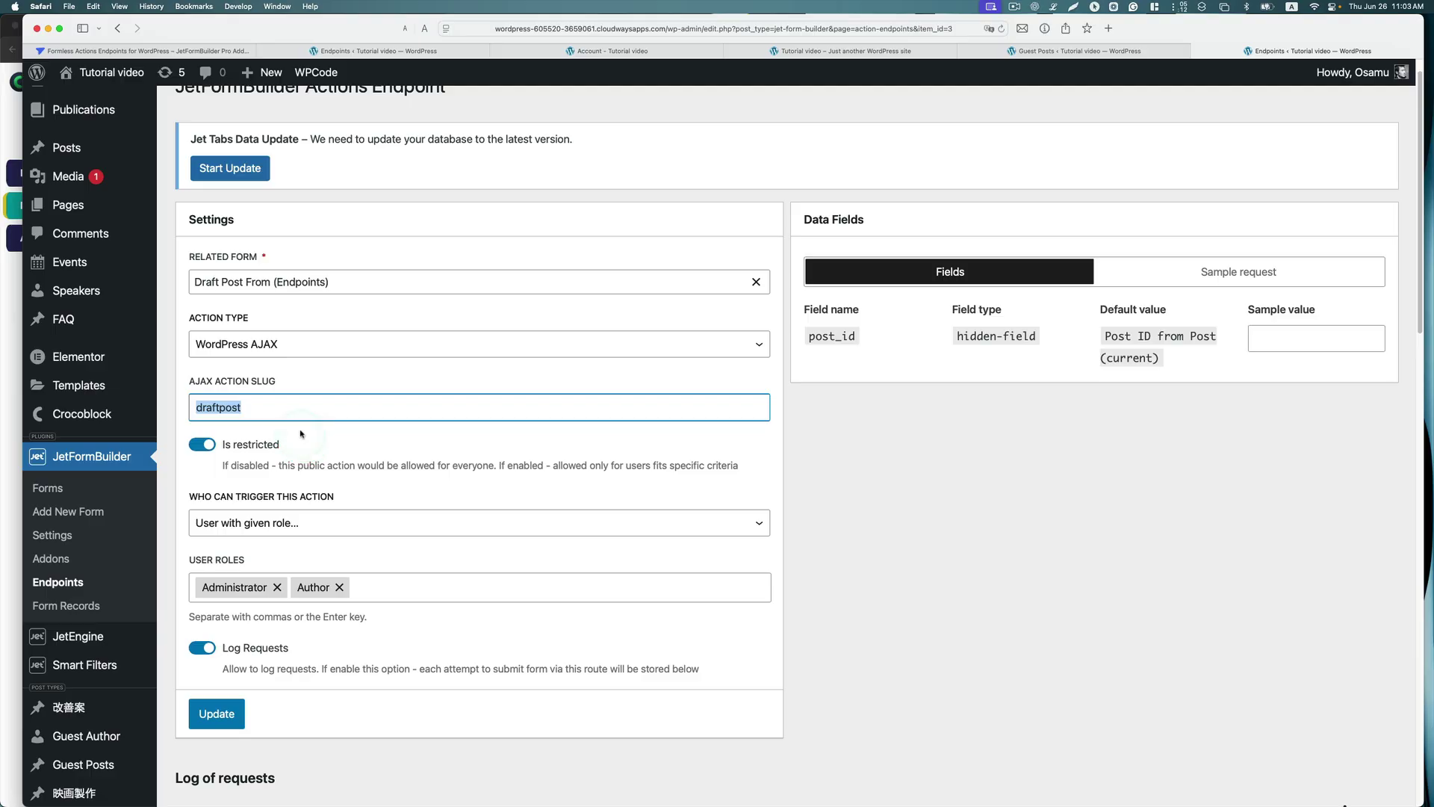
scroll(256, 586, down, 1)
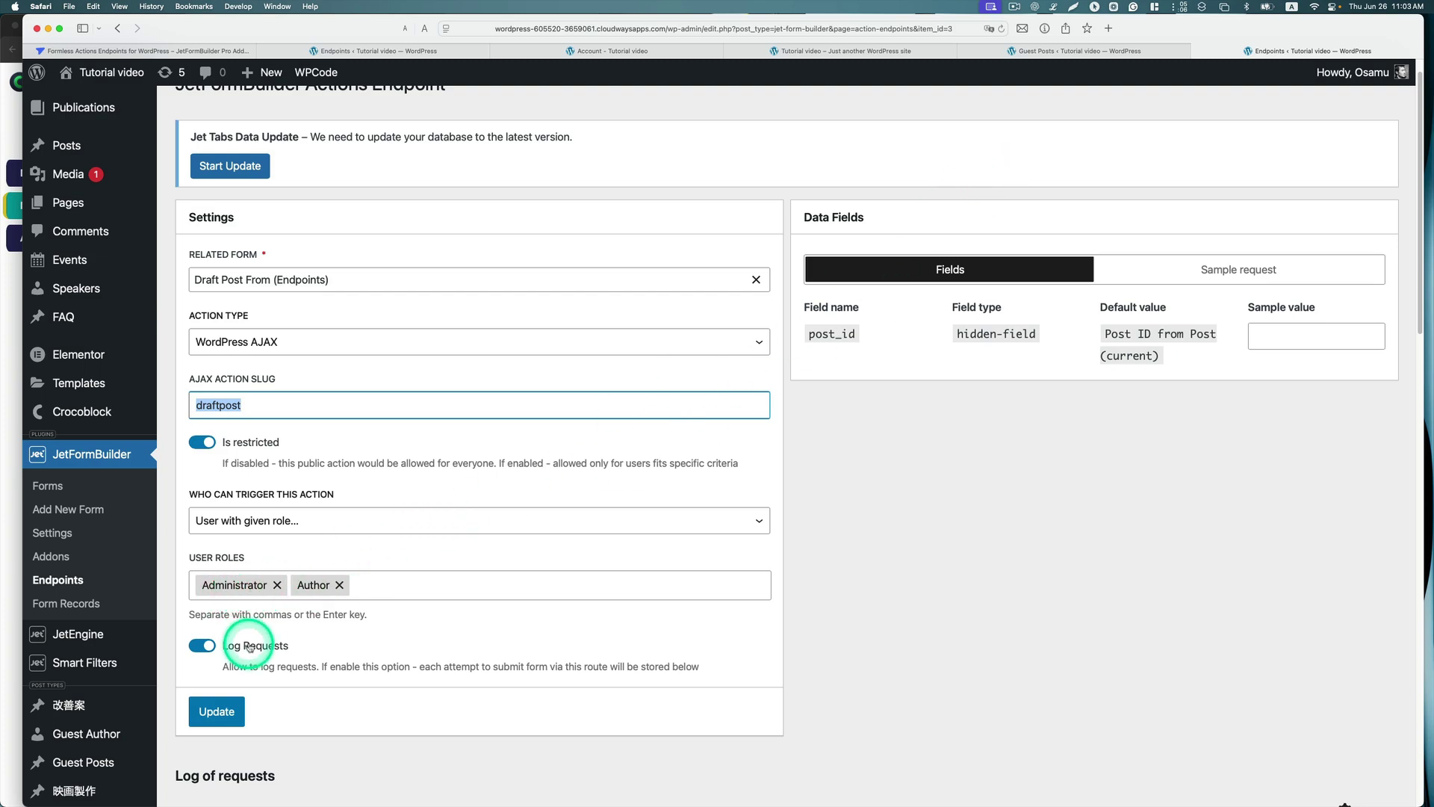
scroll(252, 649, down, 1)
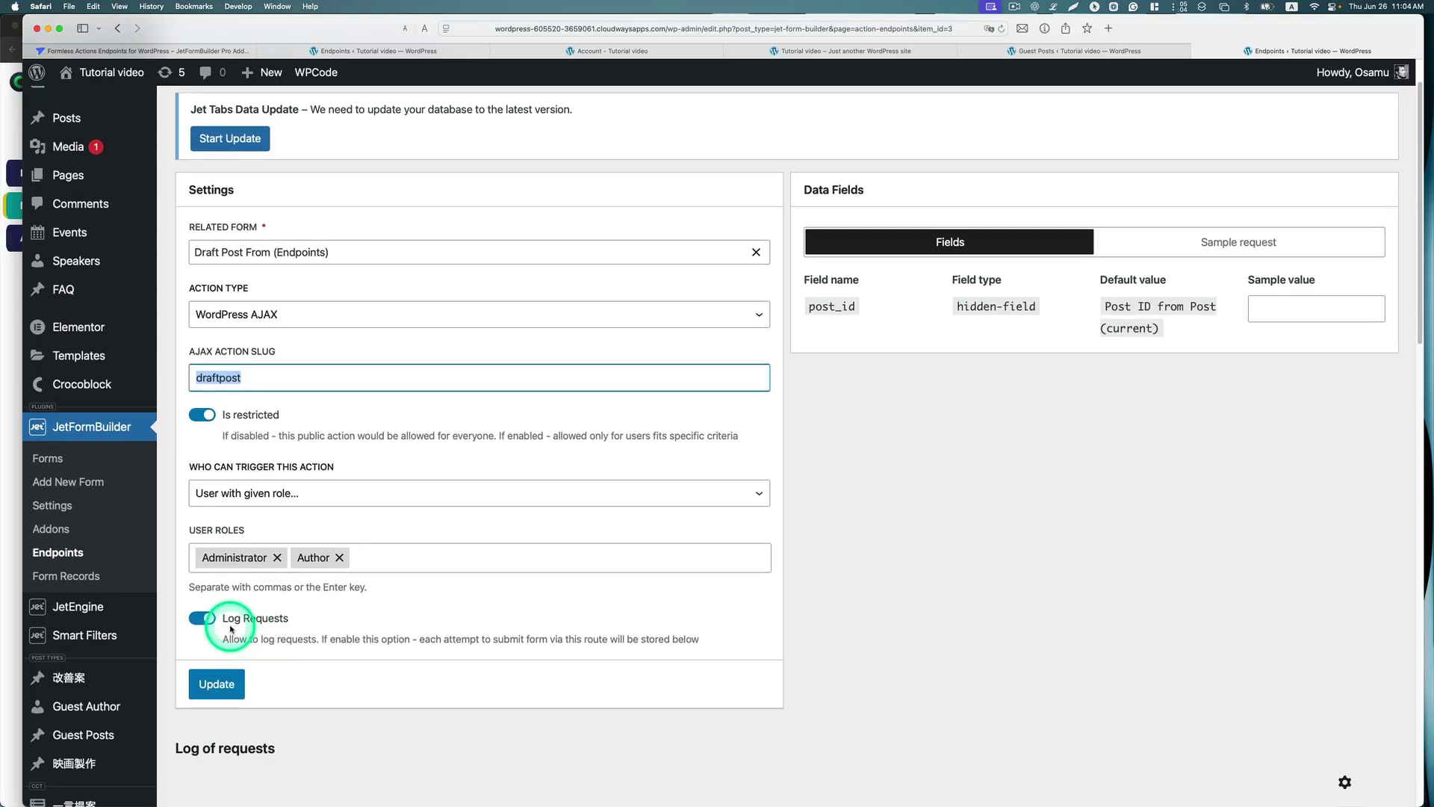
scroll(304, 534, down, 4)
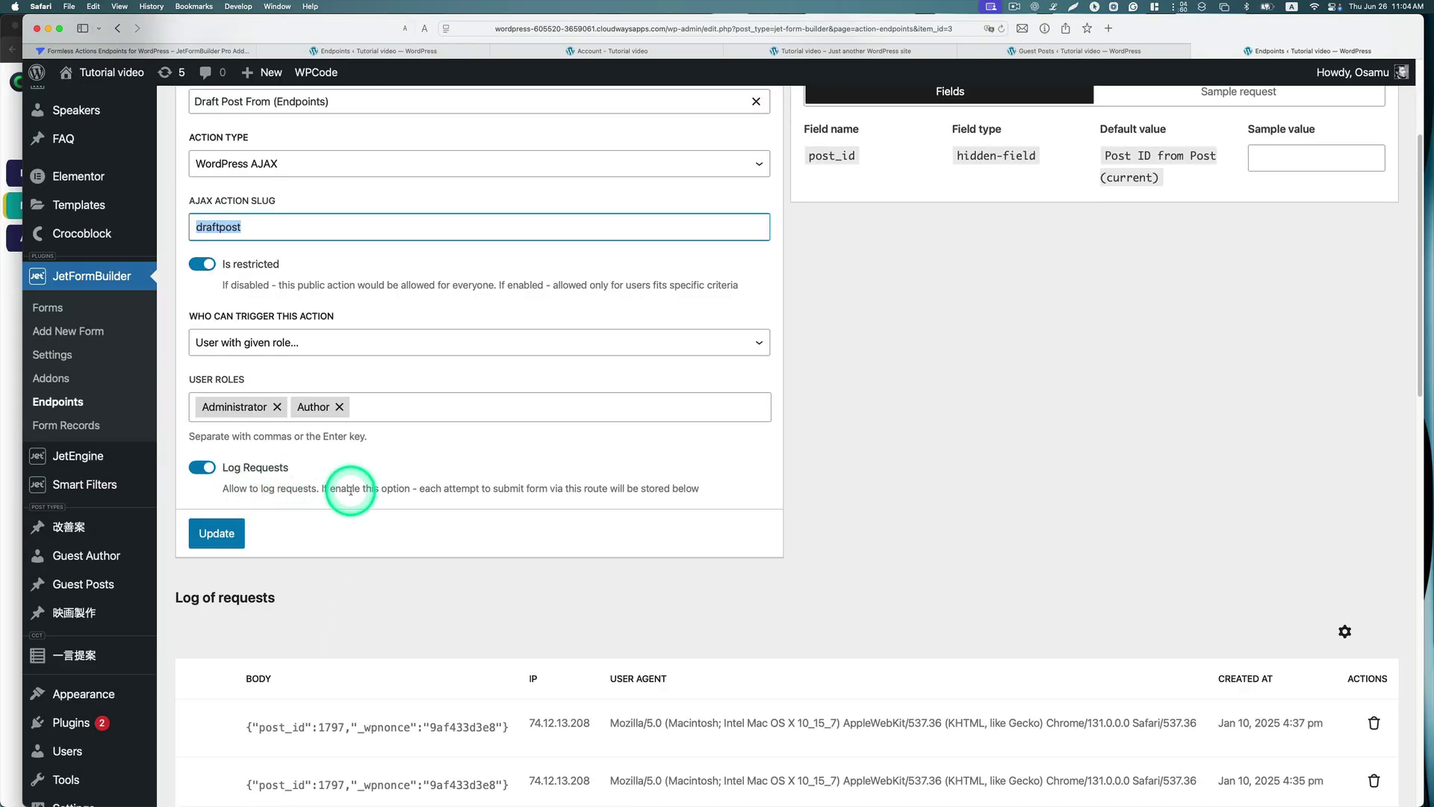
scroll(448, 508, down, 5)
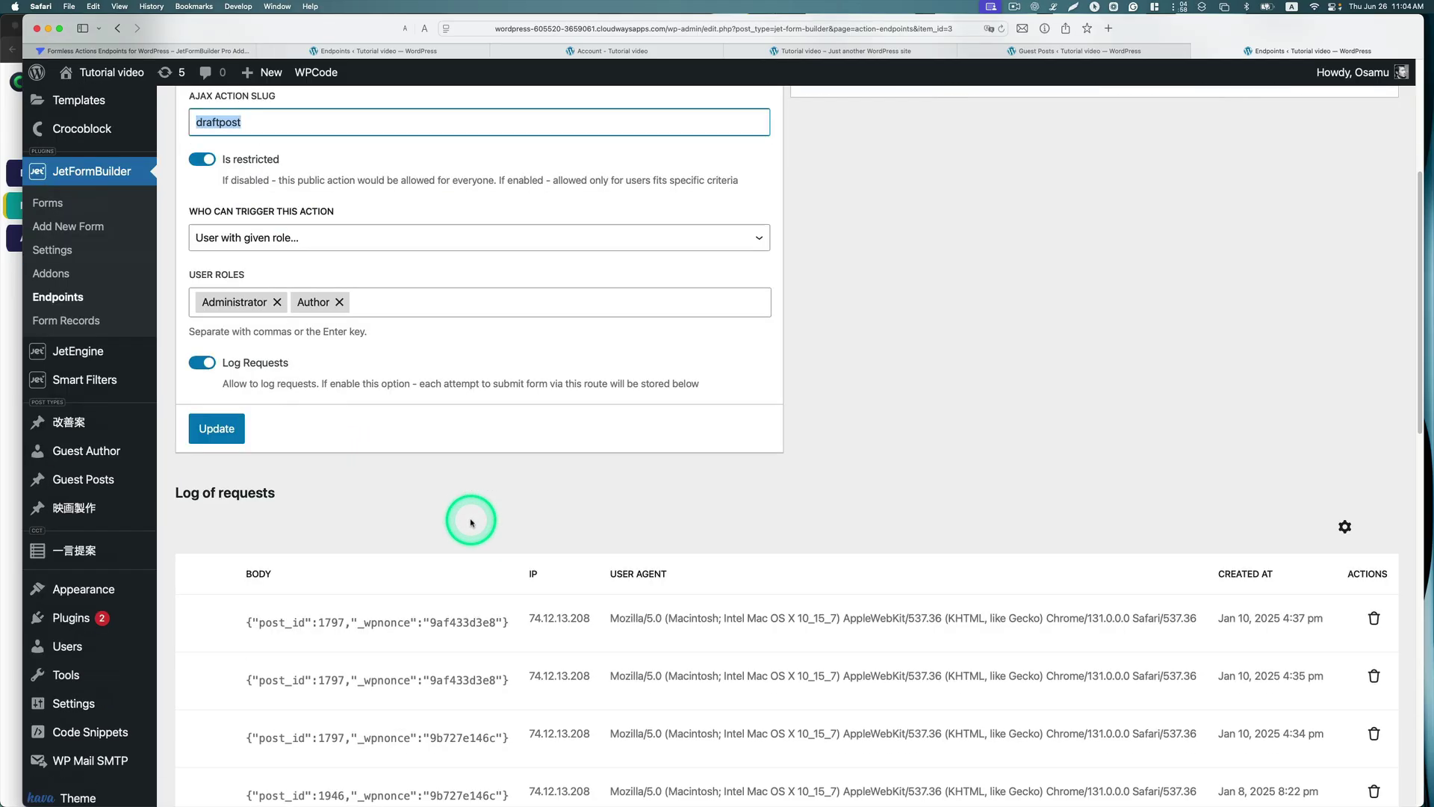
scroll(471, 522, down, 2)
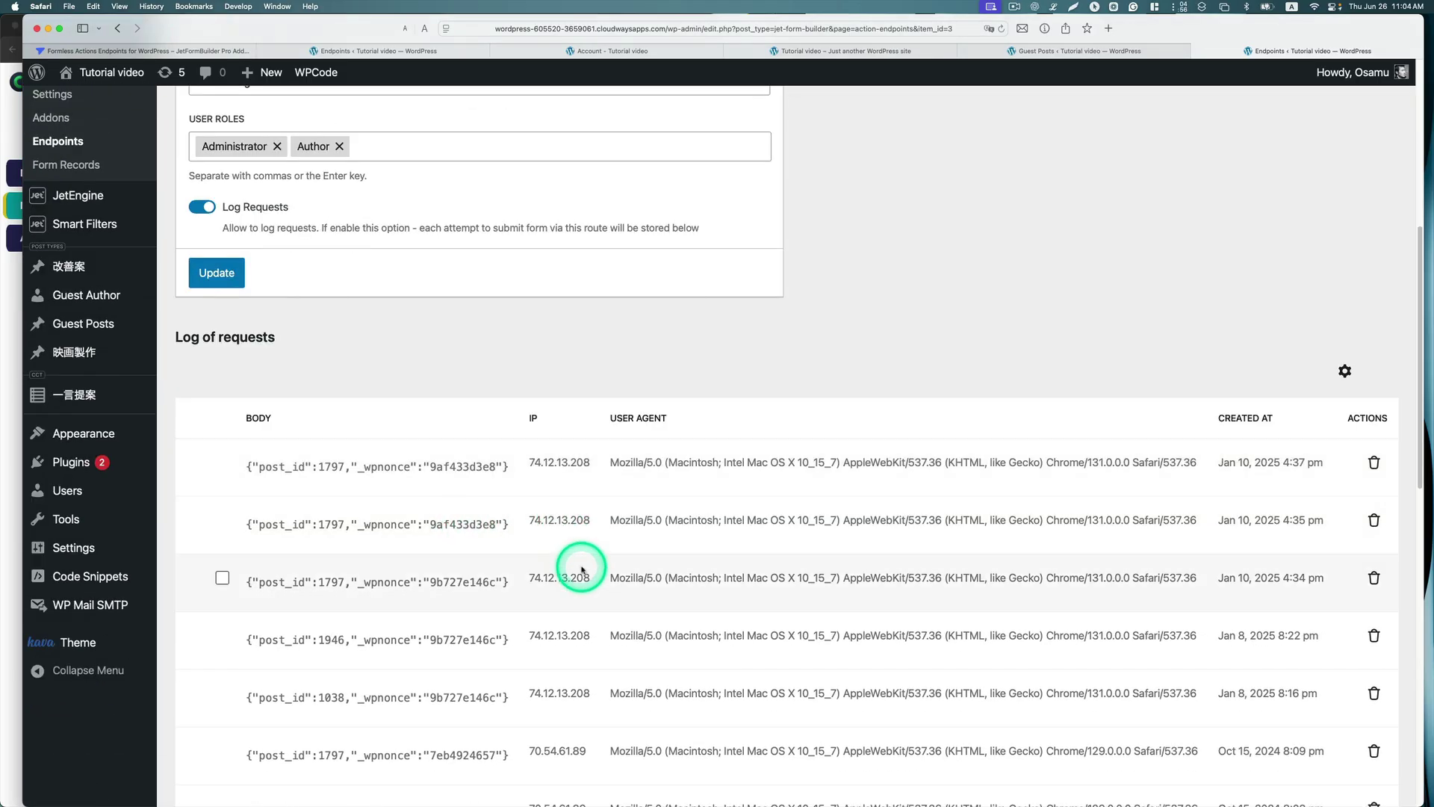
scroll(734, 508, down, 6)
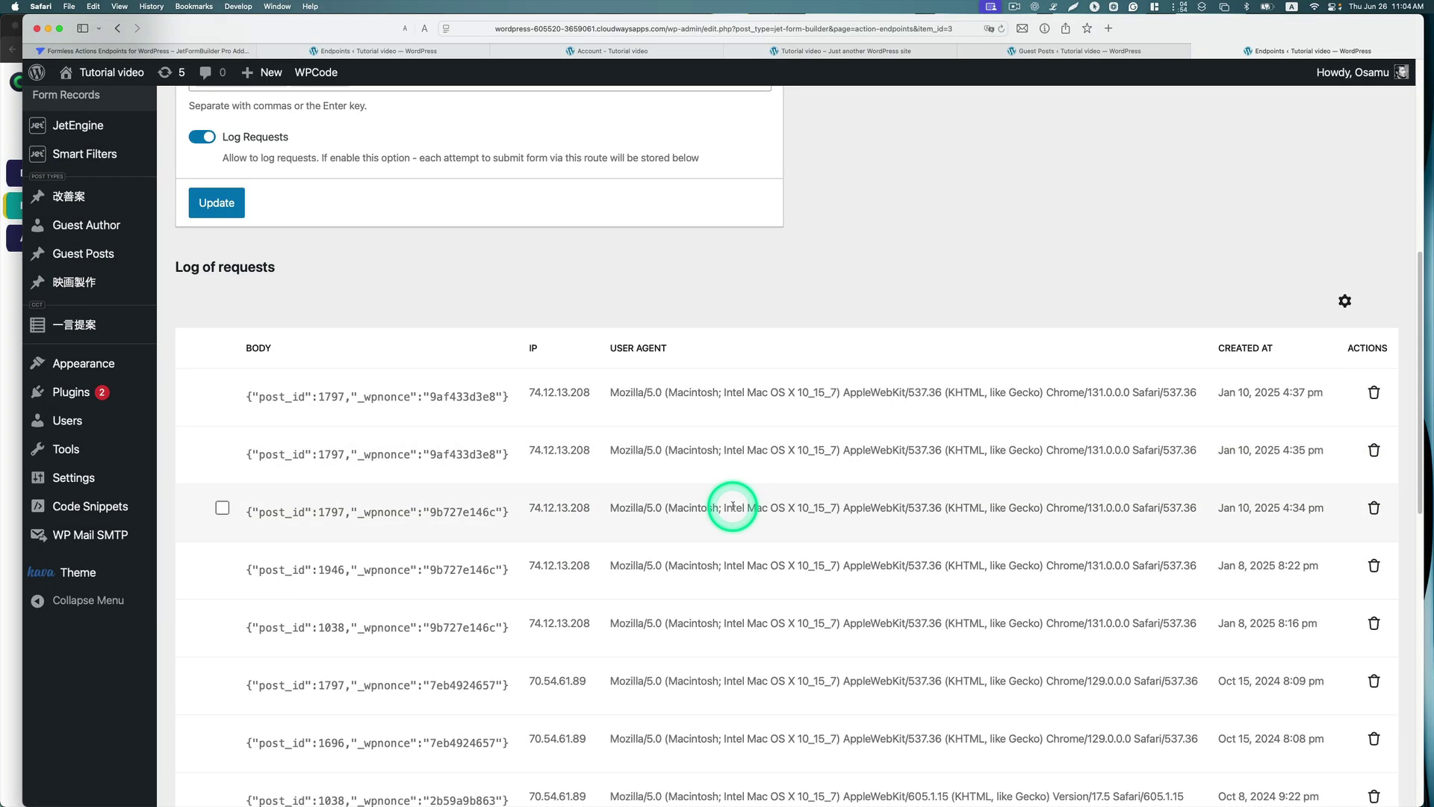
scroll(733, 509, down, 3)
scroll(730, 505, up, 20)
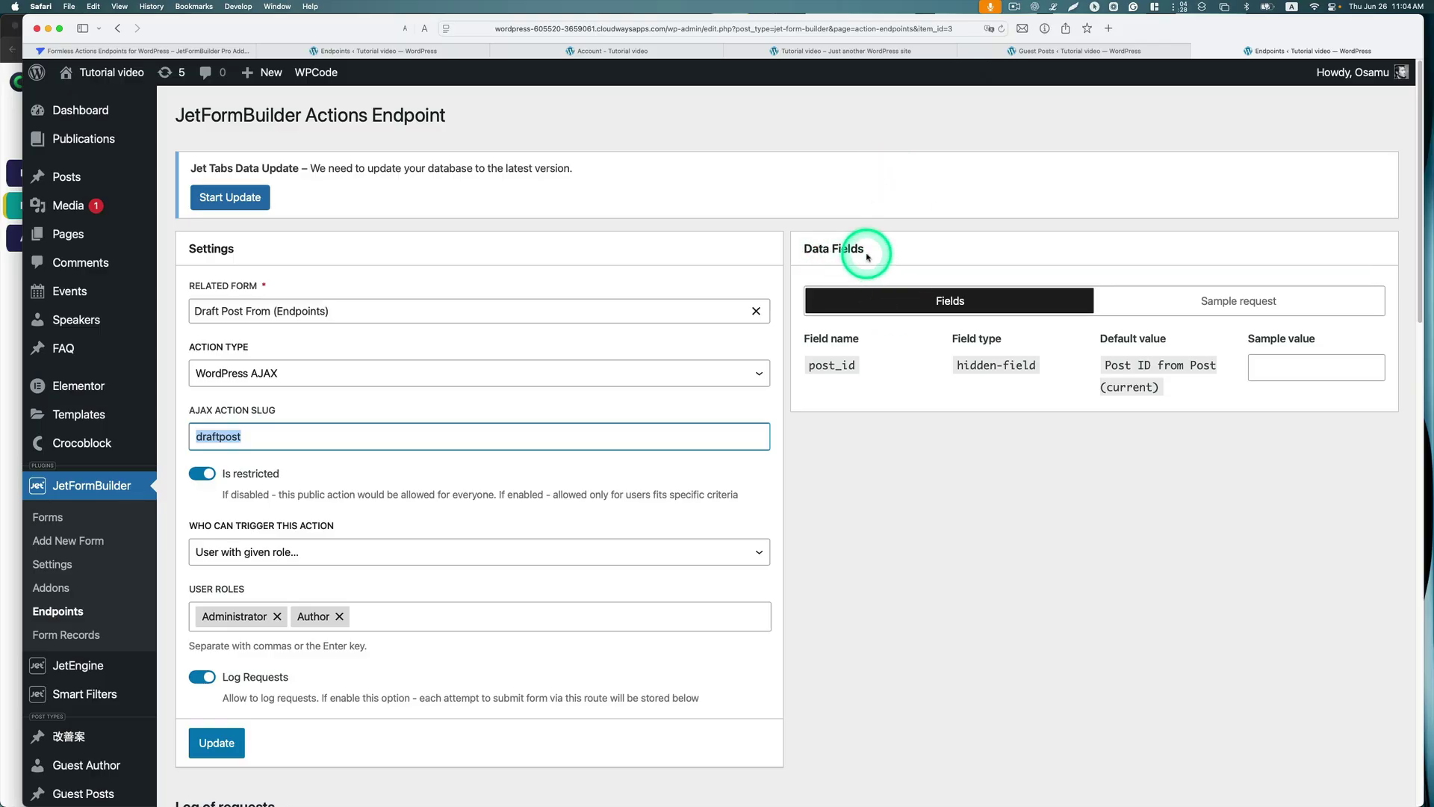
Show the endpoint's sample request and copy its data for the request
click(1241, 312)
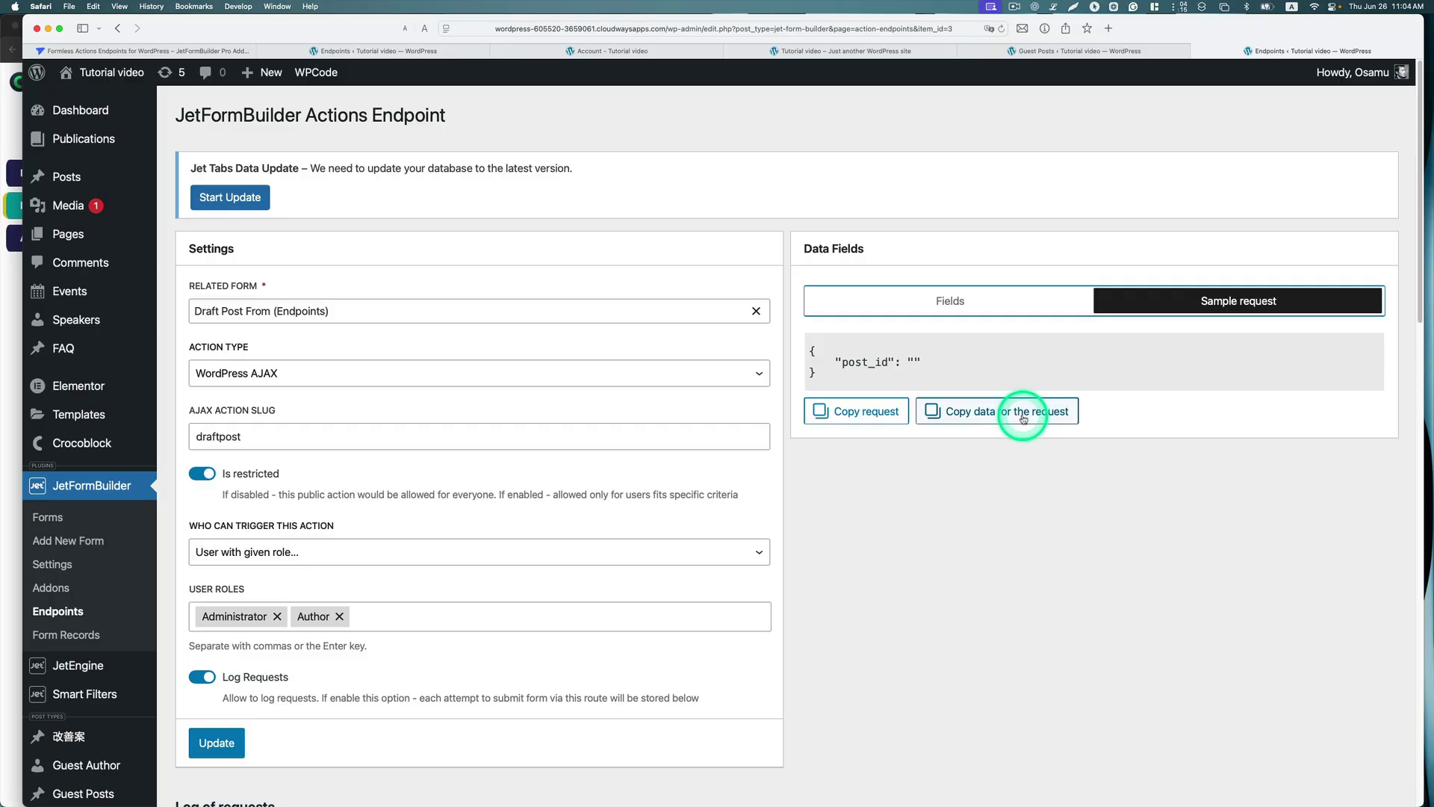
click(1023, 418)
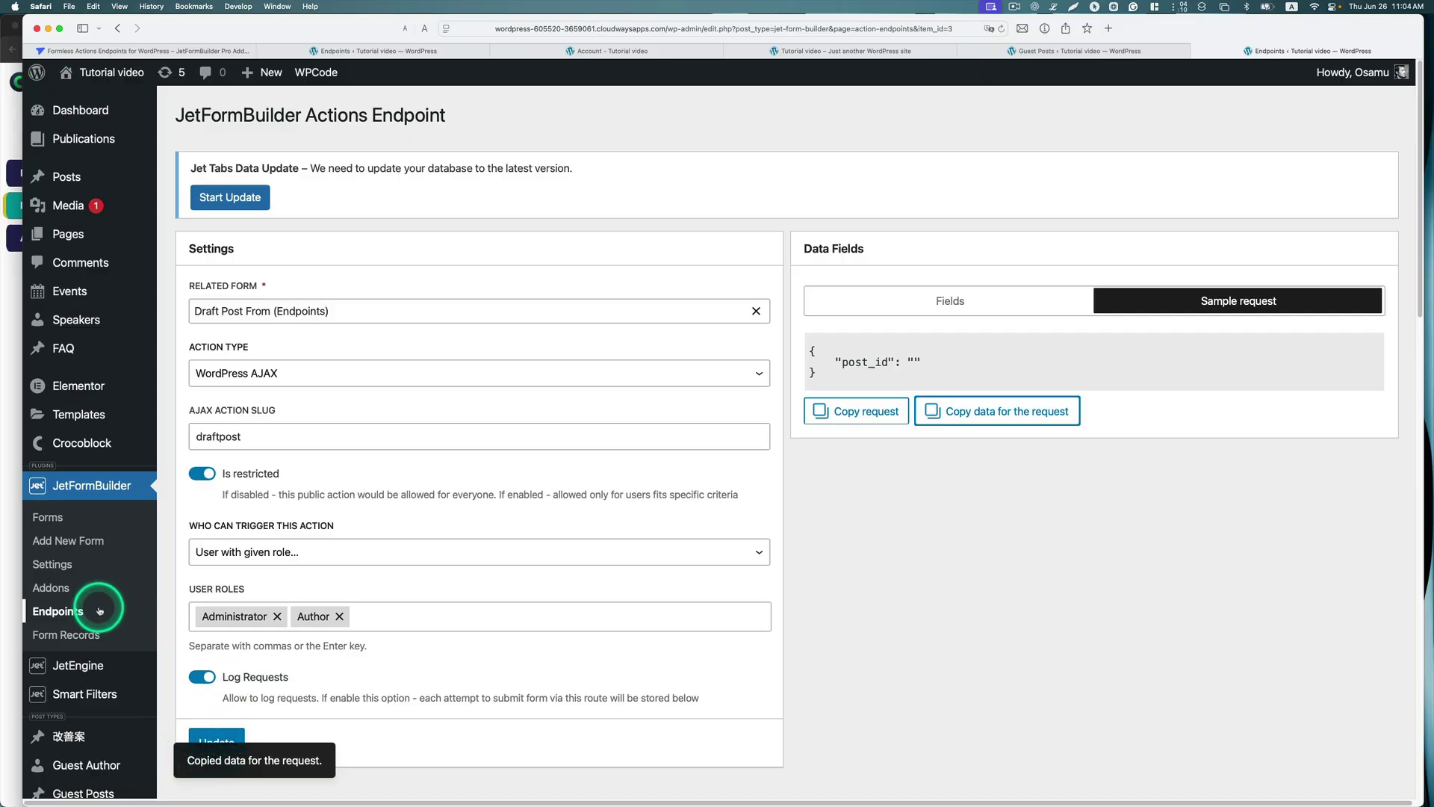
Open the Guest Posts Item (Account) listing from JetEngine's Listings/Components in Elementor and select its Draft button for editing
scroll(99, 611, down, 1)
mouse_move(93, 614)
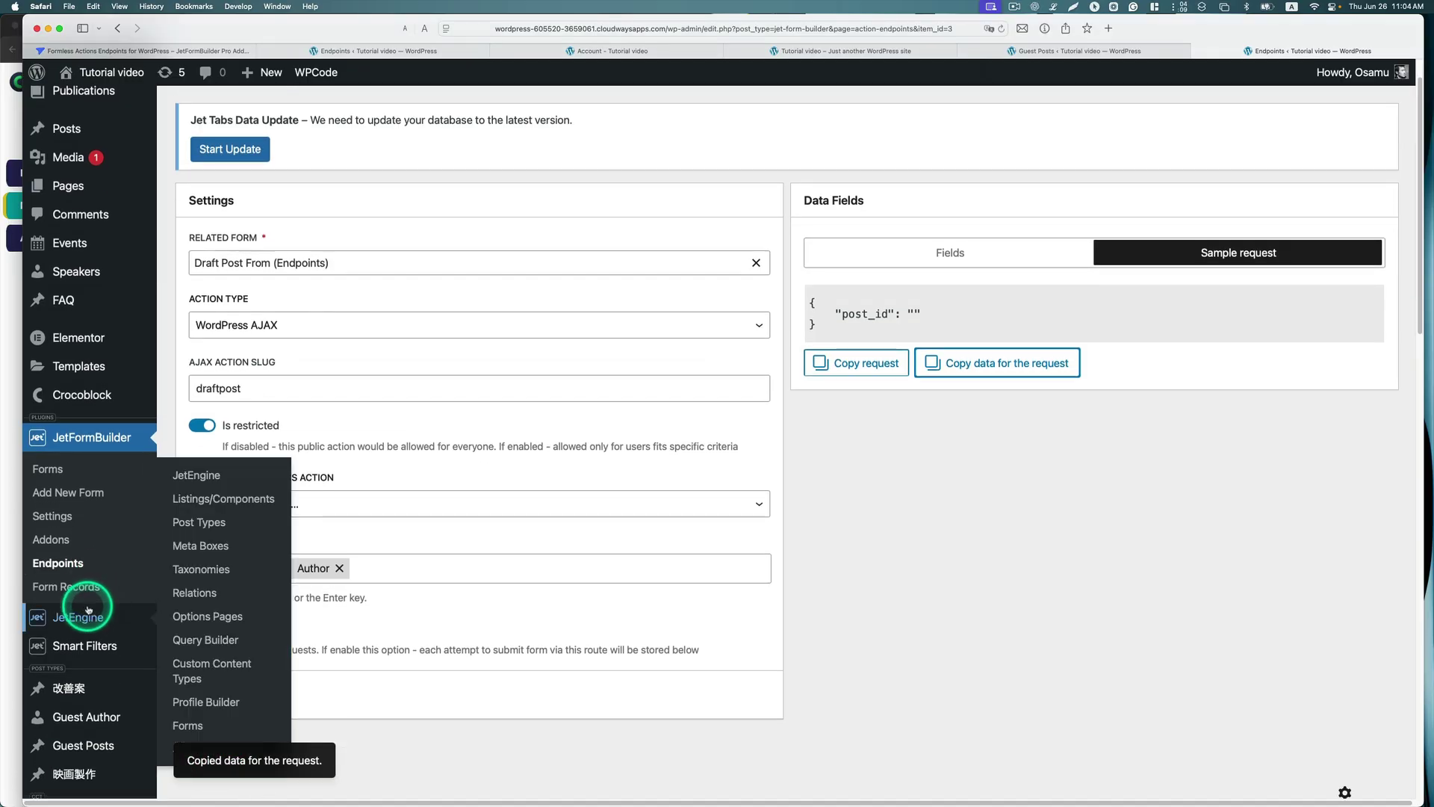
click(212, 504)
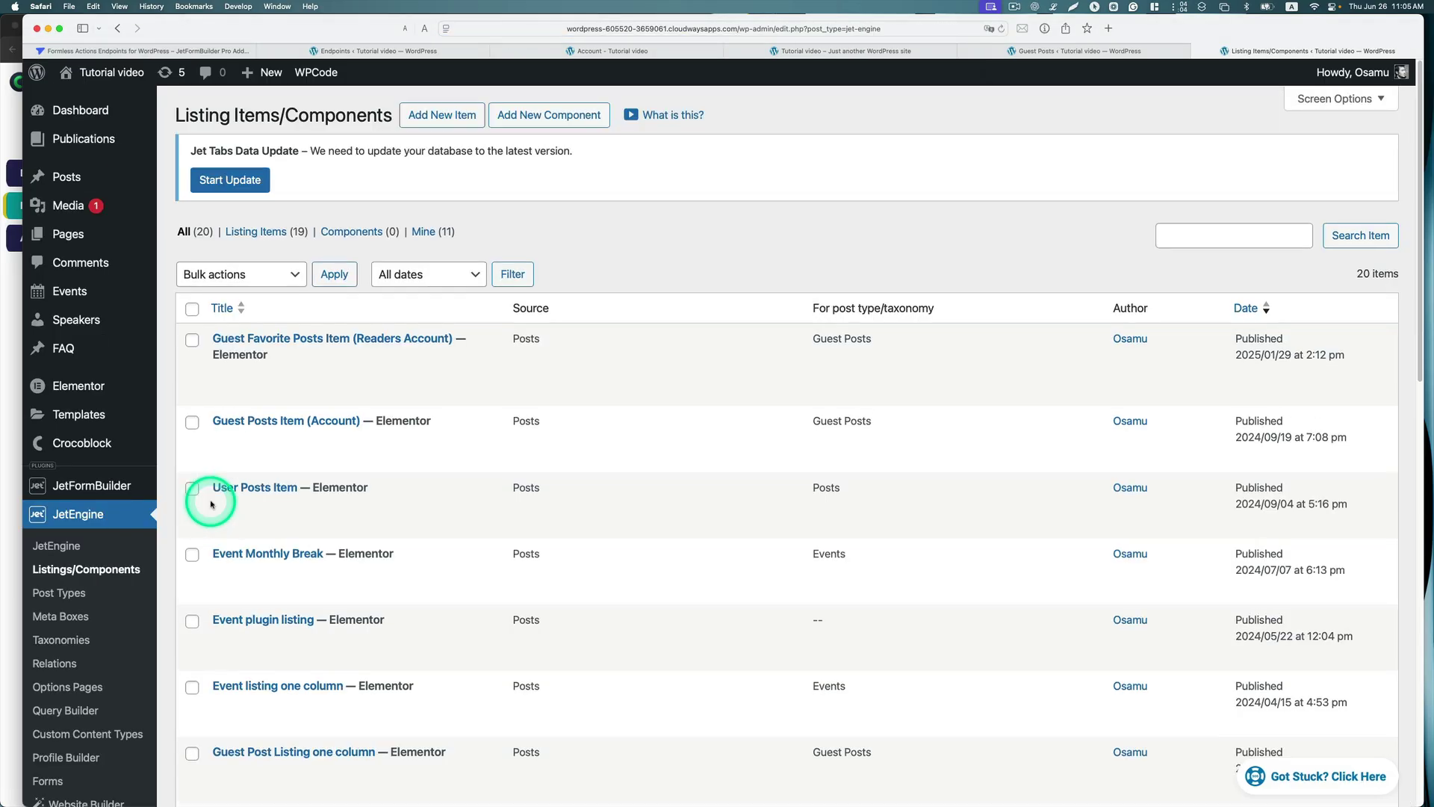
scroll(620, 254, down, 3)
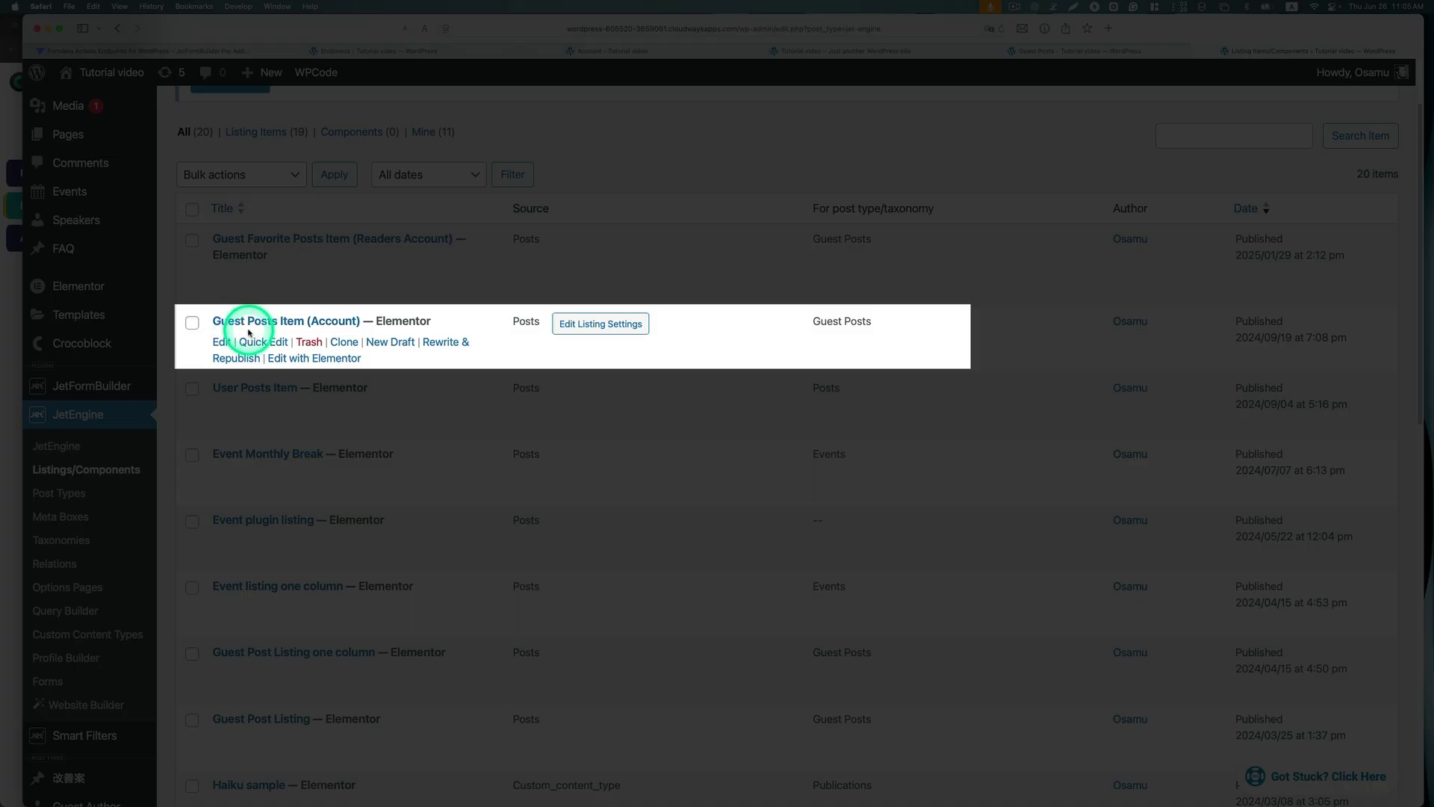
click(333, 360)
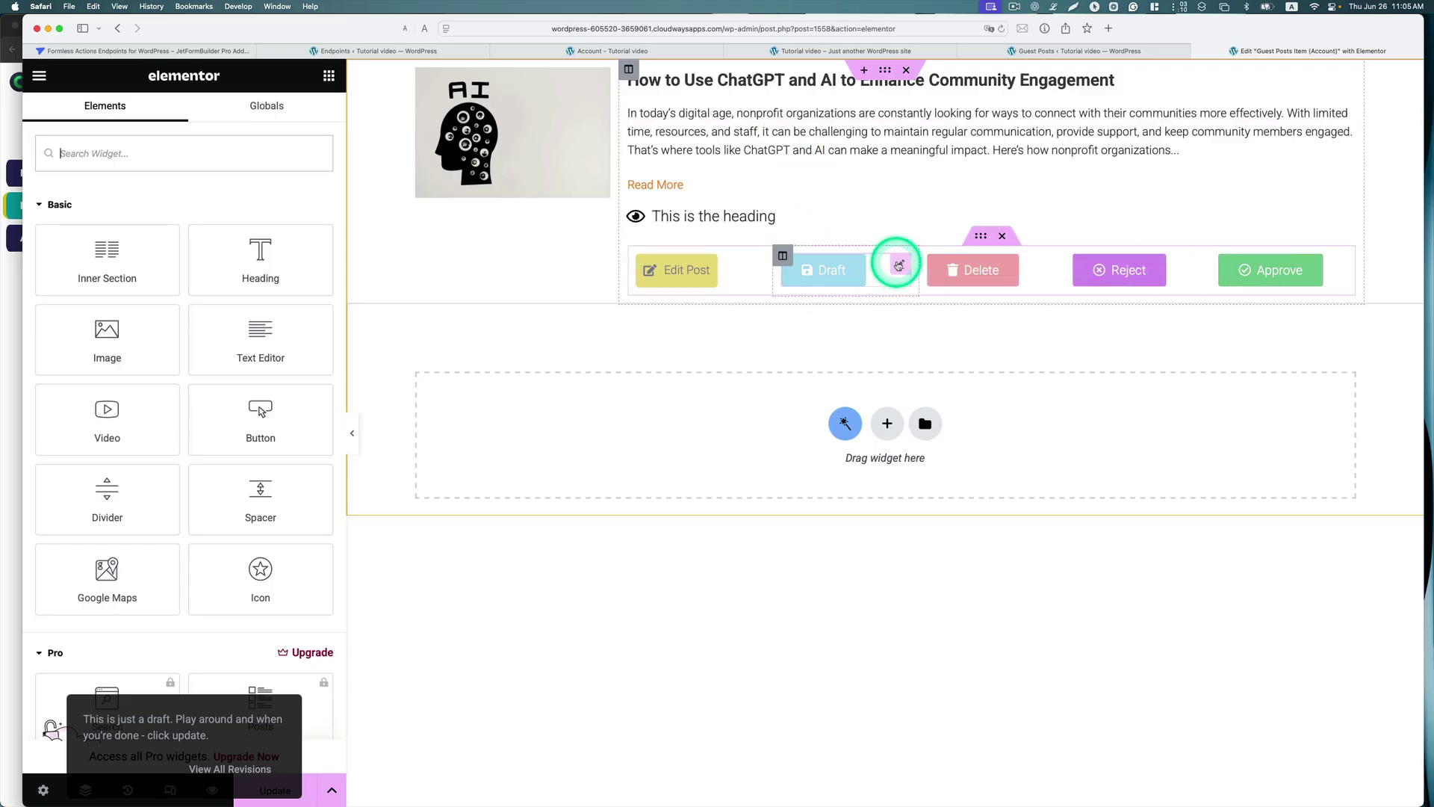
click(899, 266)
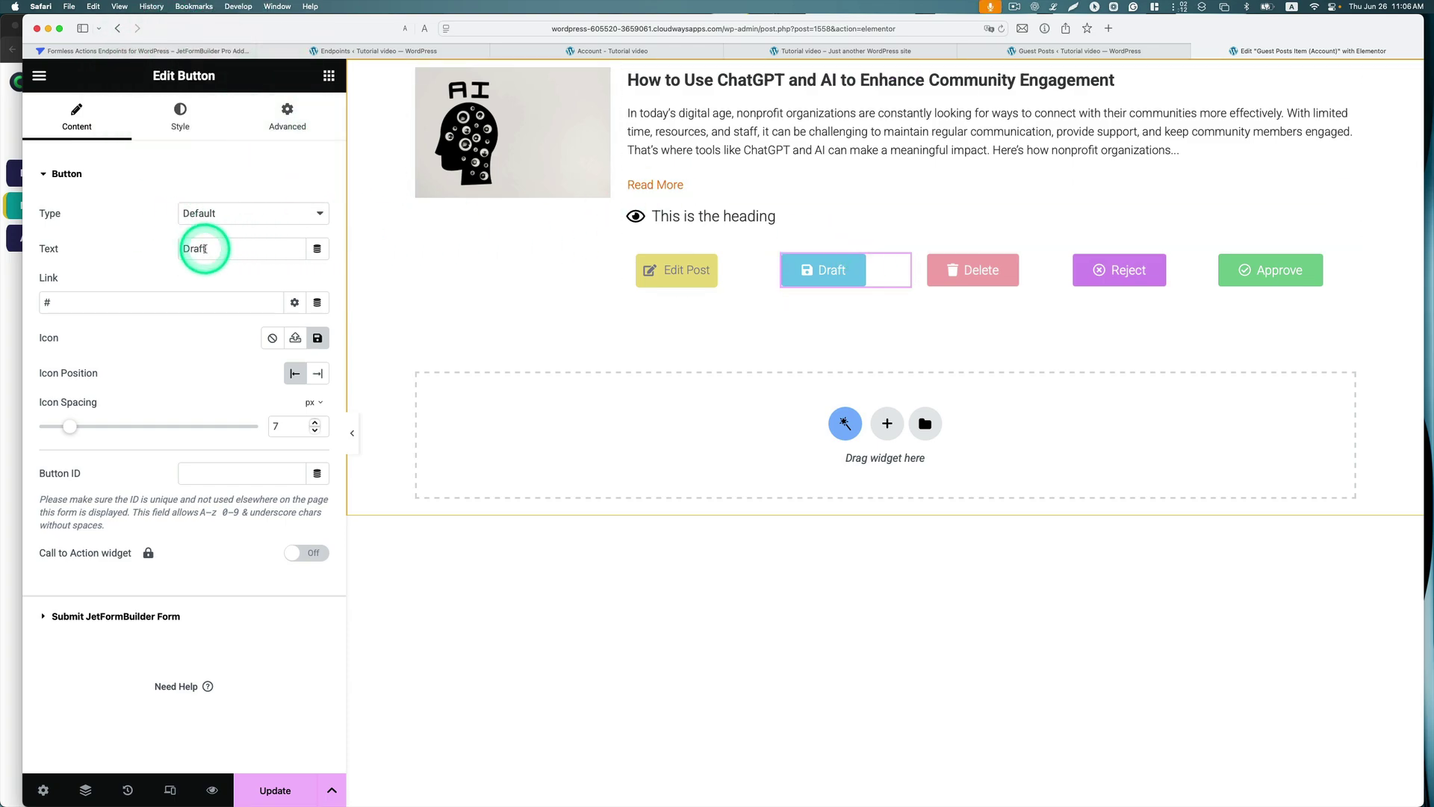
Check the Draft button's text, link and icon settings
drag(182, 249, 220, 251)
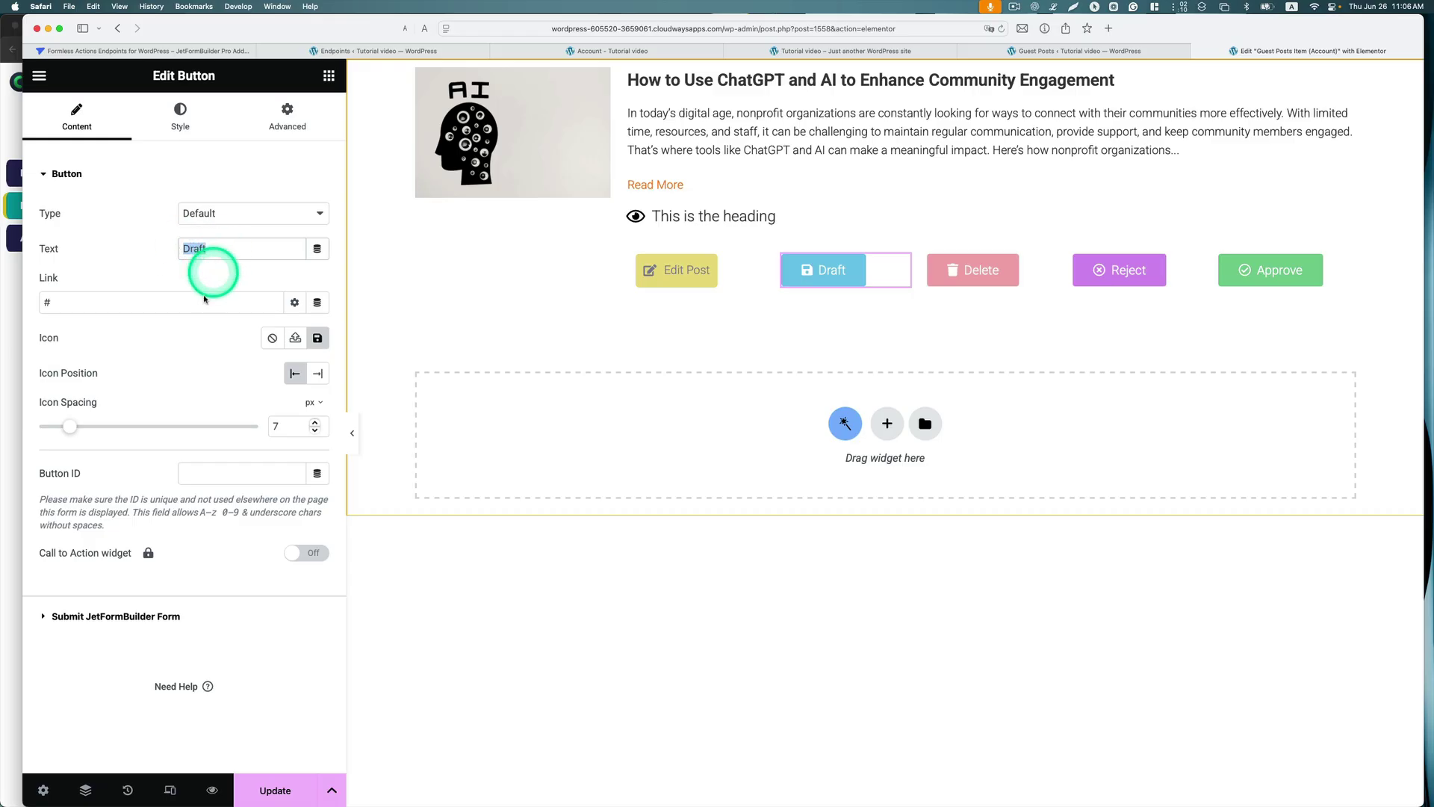
click(99, 304)
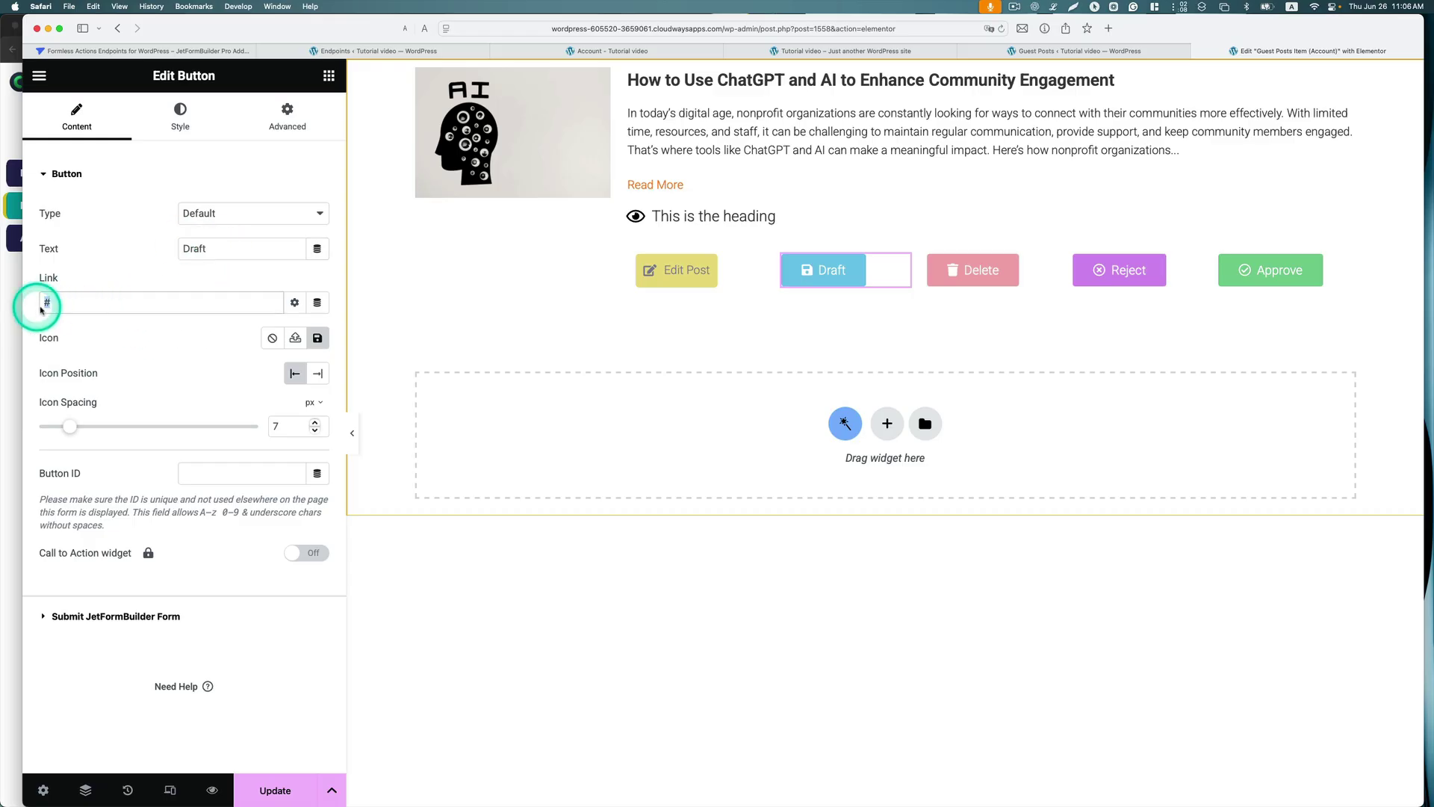
drag(40, 302, 112, 317)
click(316, 340)
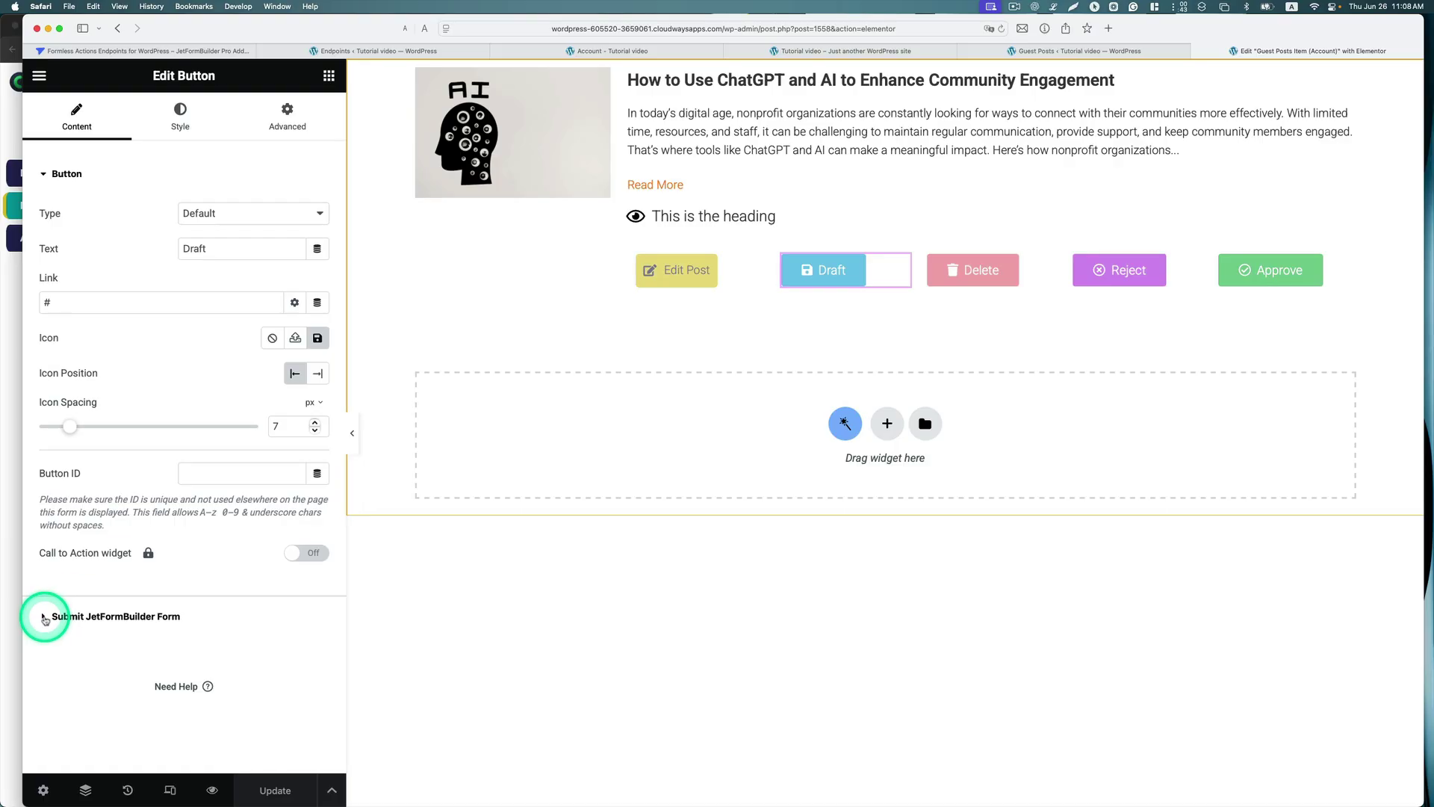
Enable JetFormBuilder form submission on the Draft button and choose the /wp-admin/admin-ajax.php?action=draftpost route
click(48, 617)
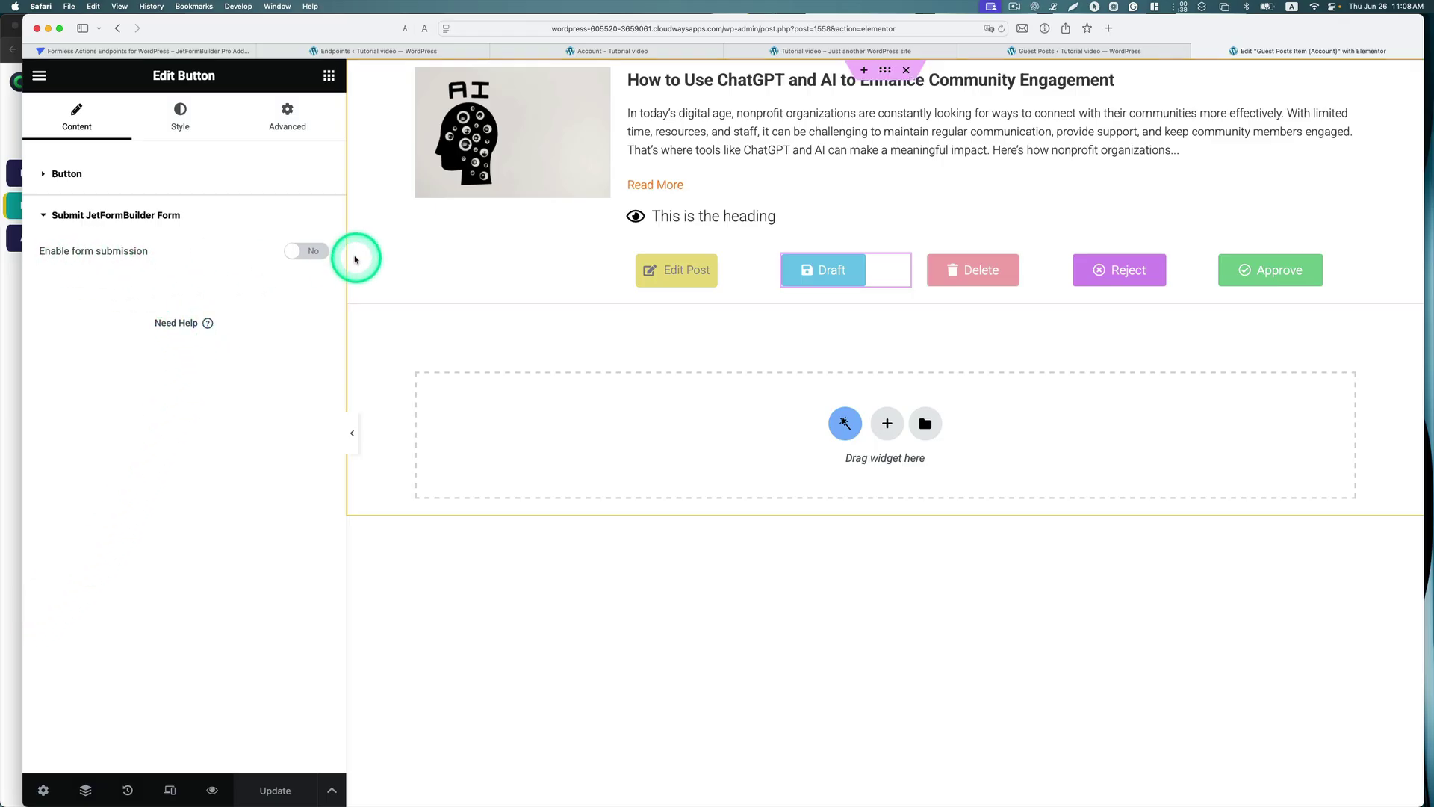
click(312, 254)
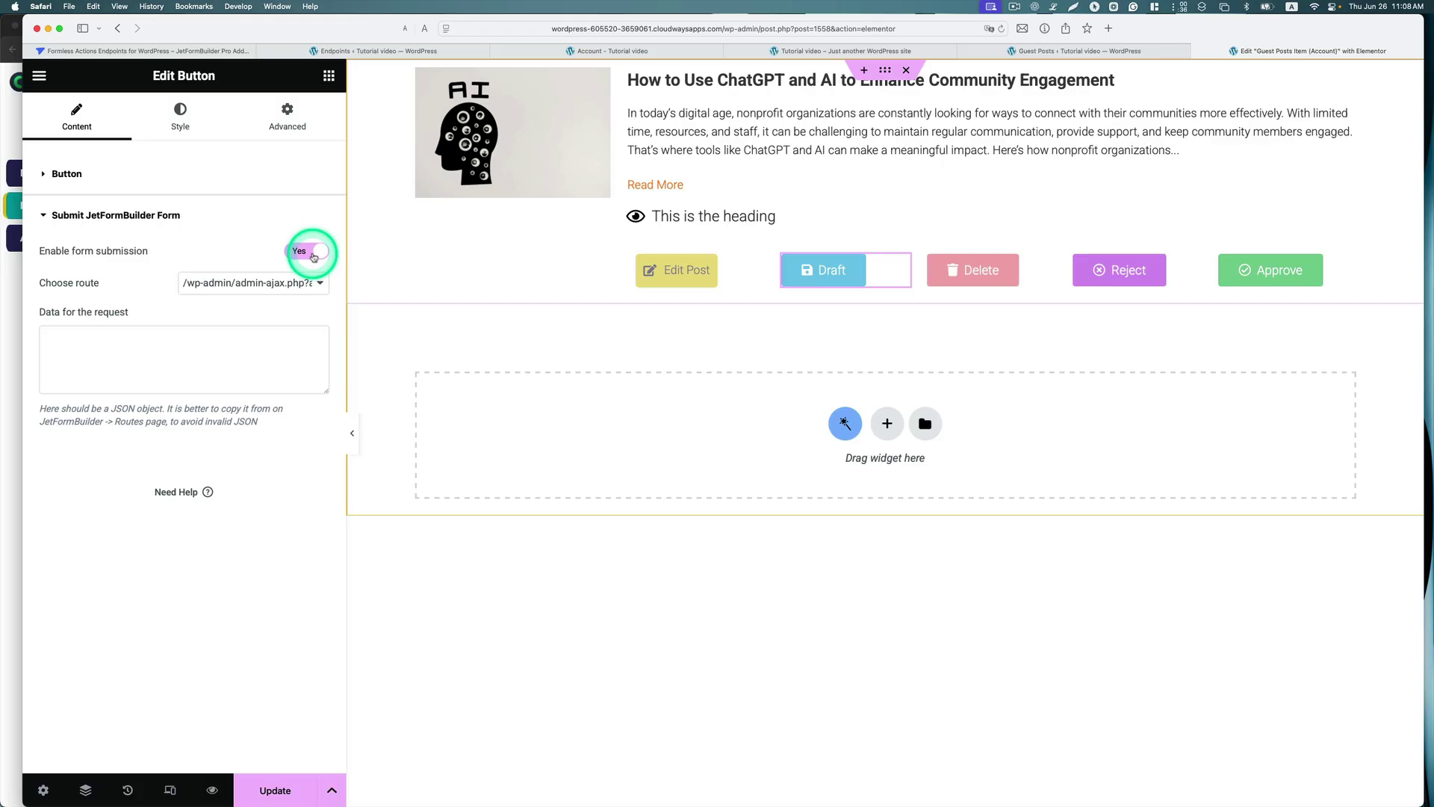
click(210, 283)
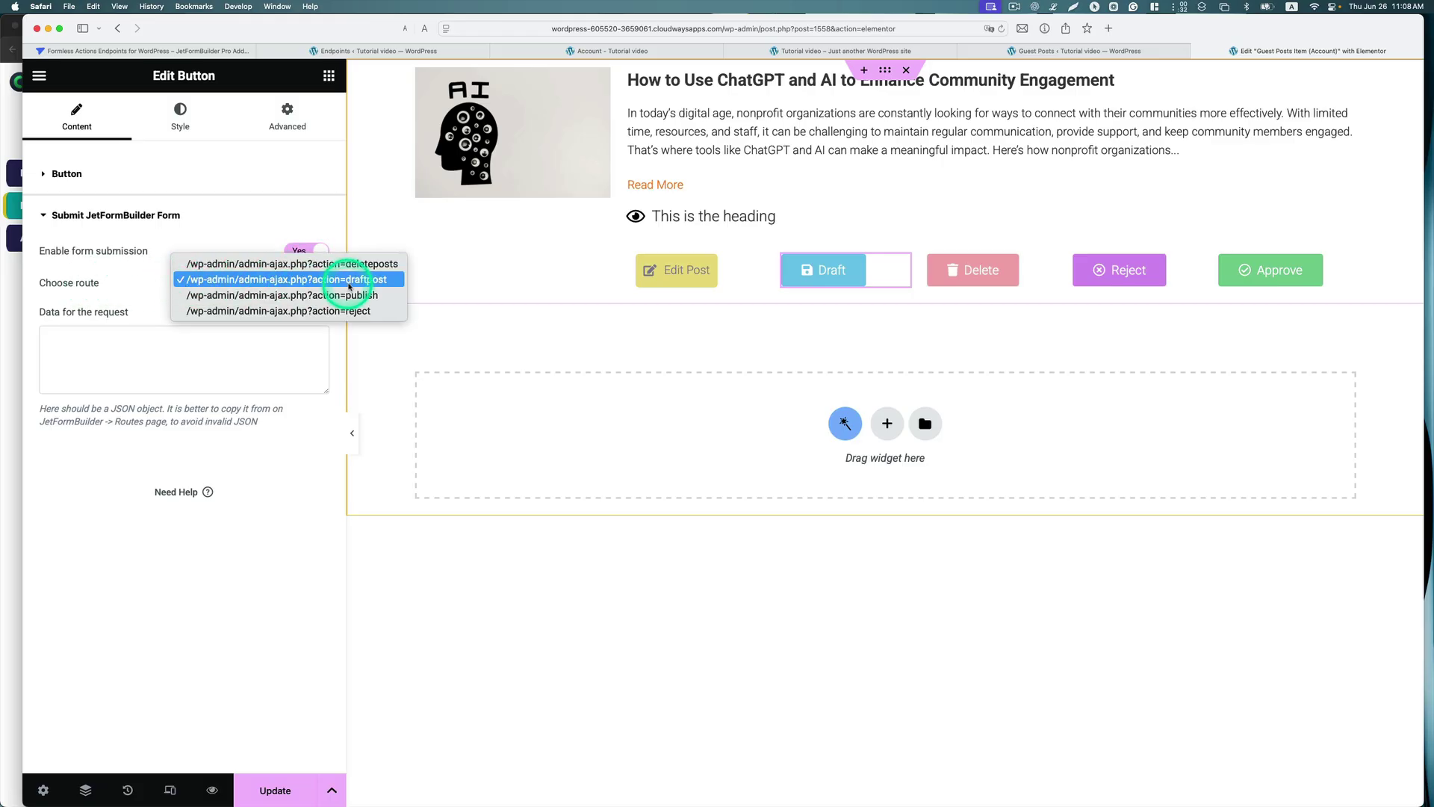
click(239, 279)
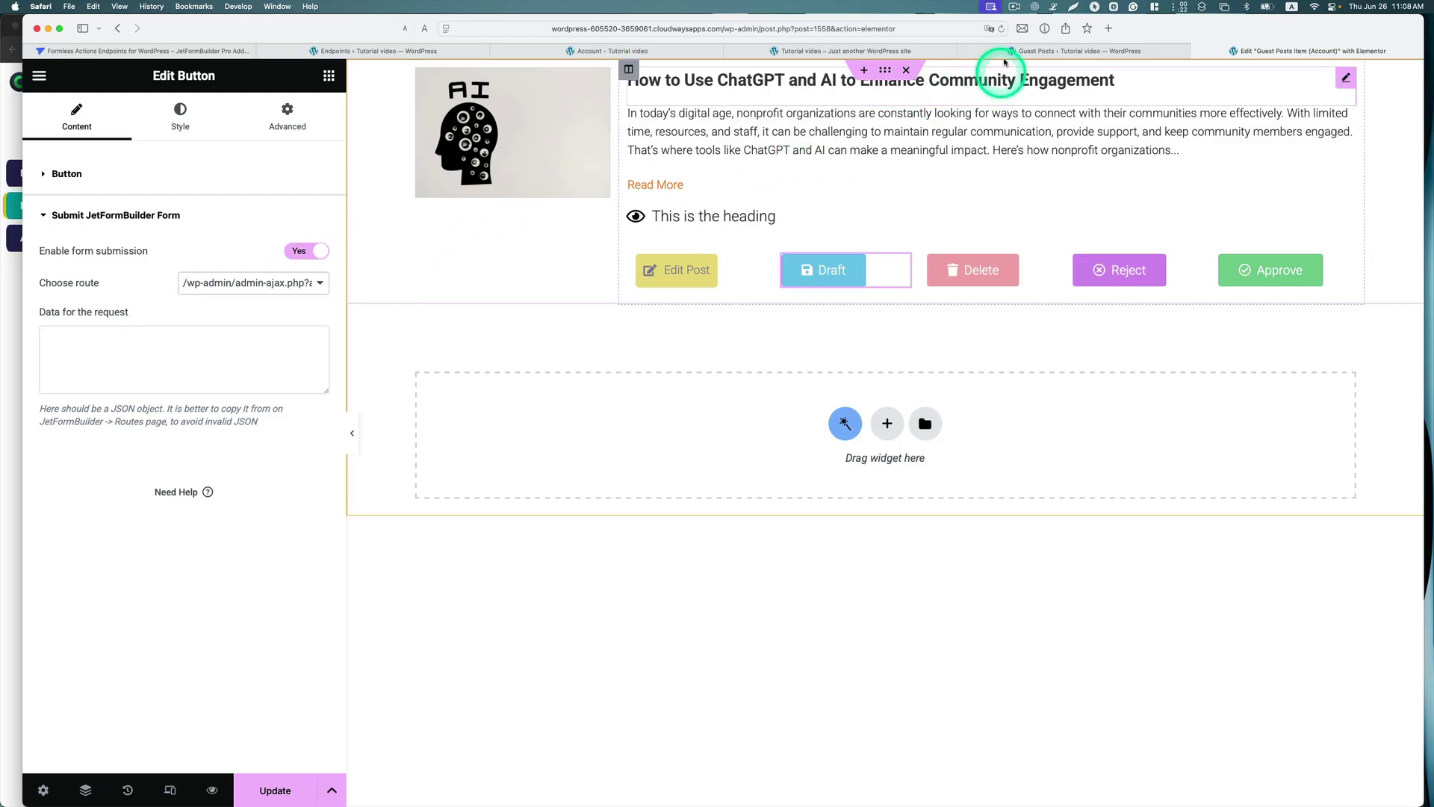
Return to the JetFormBuilder endpoints list, reopen the draftpost endpoint and copy its data for the request
click(336, 51)
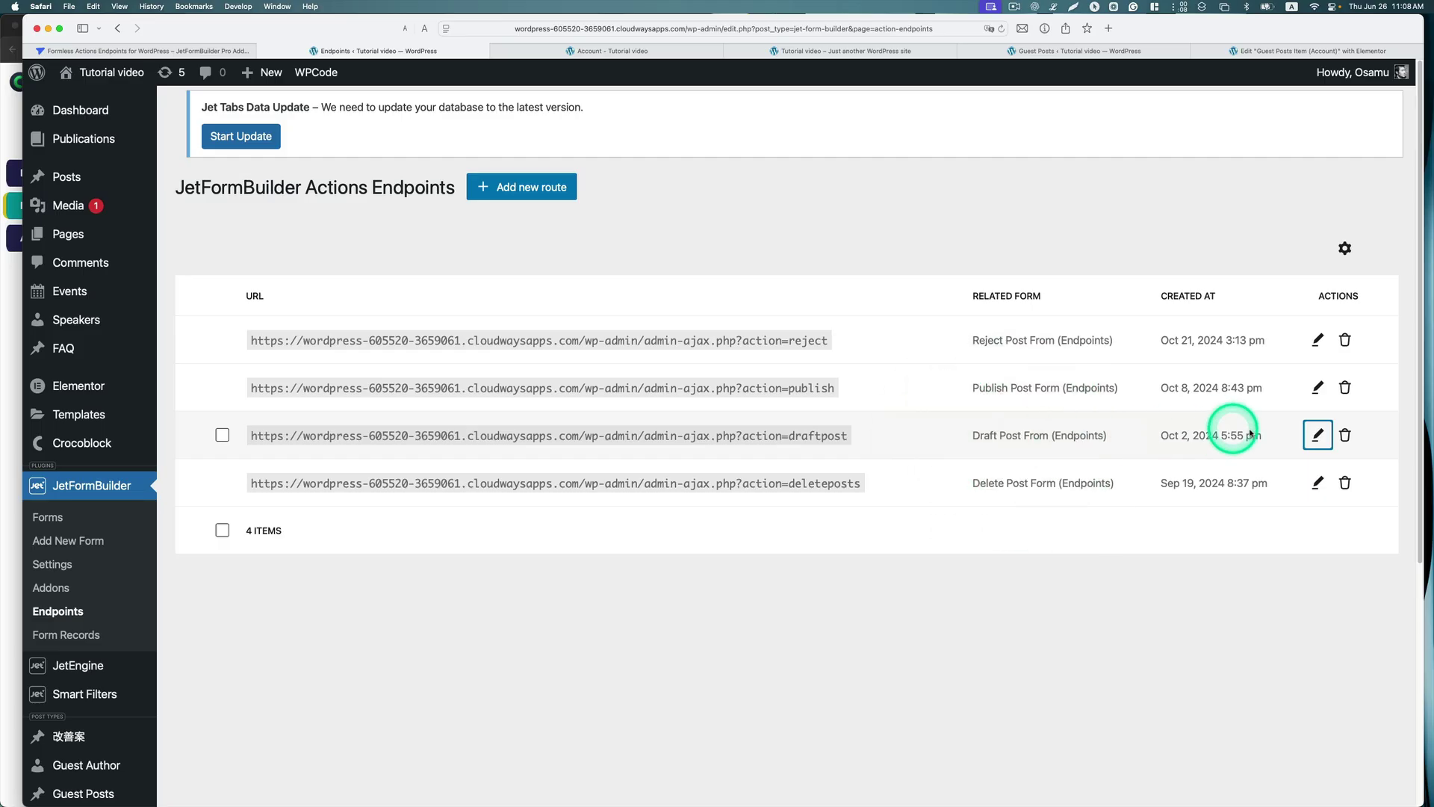
click(1315, 434)
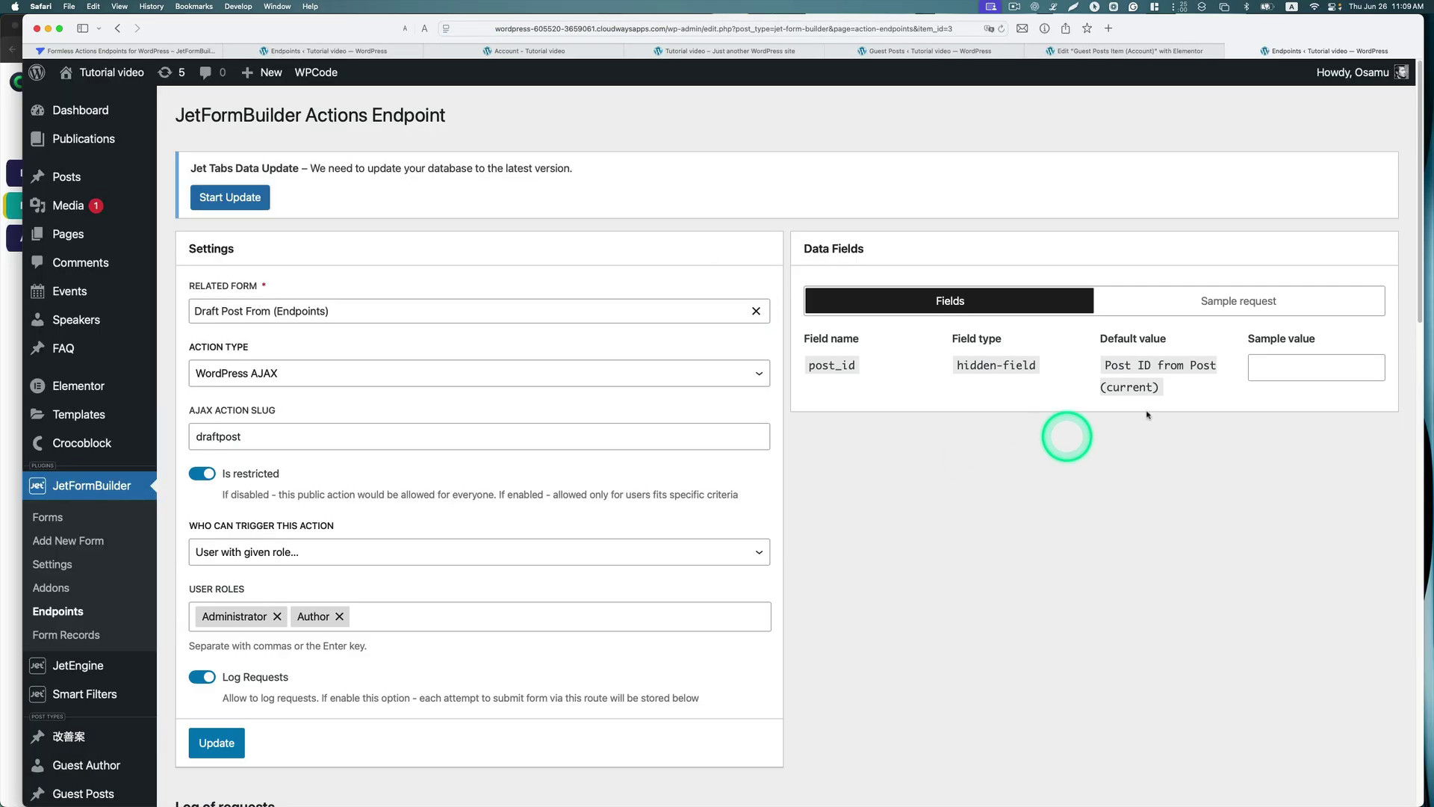
click(1243, 306)
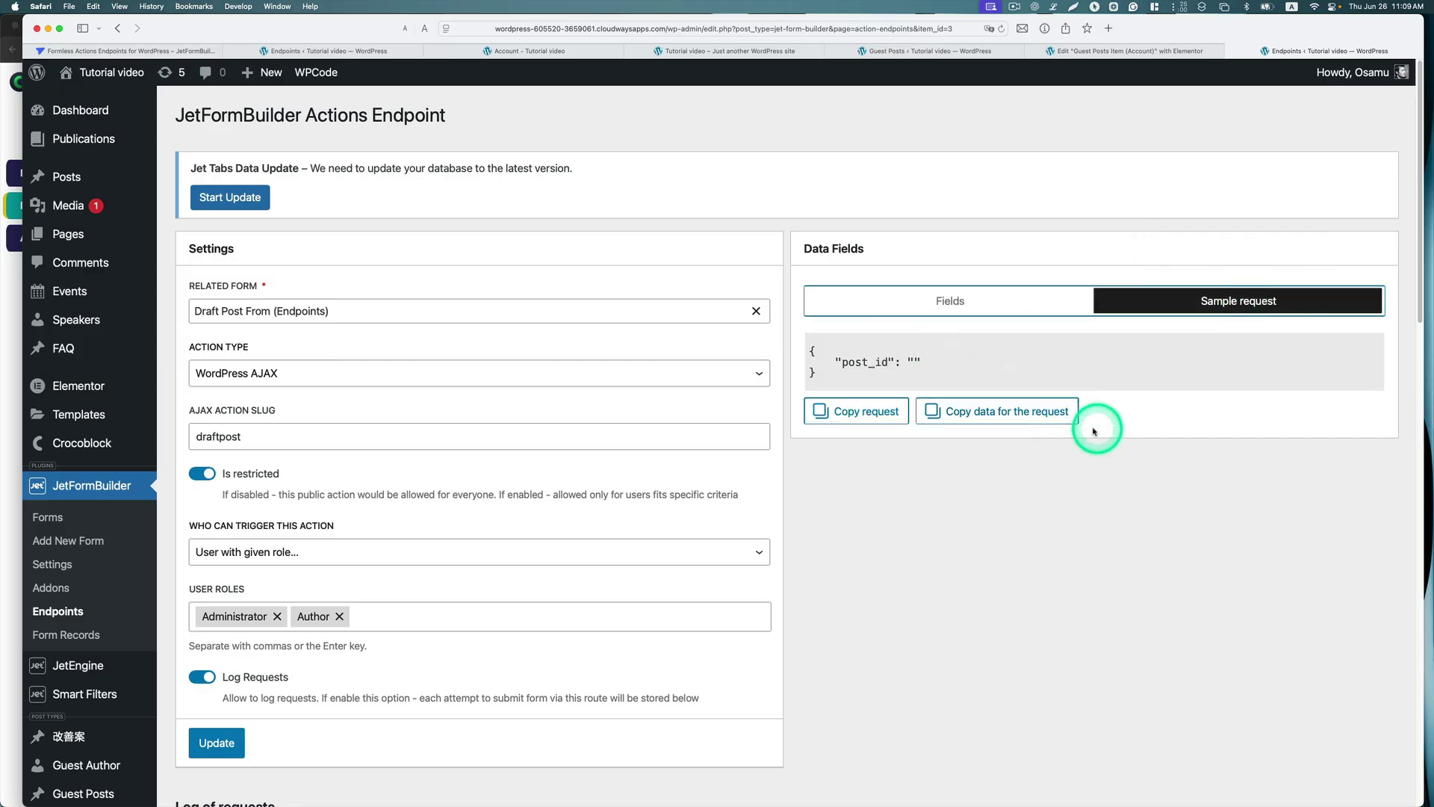
click(1004, 413)
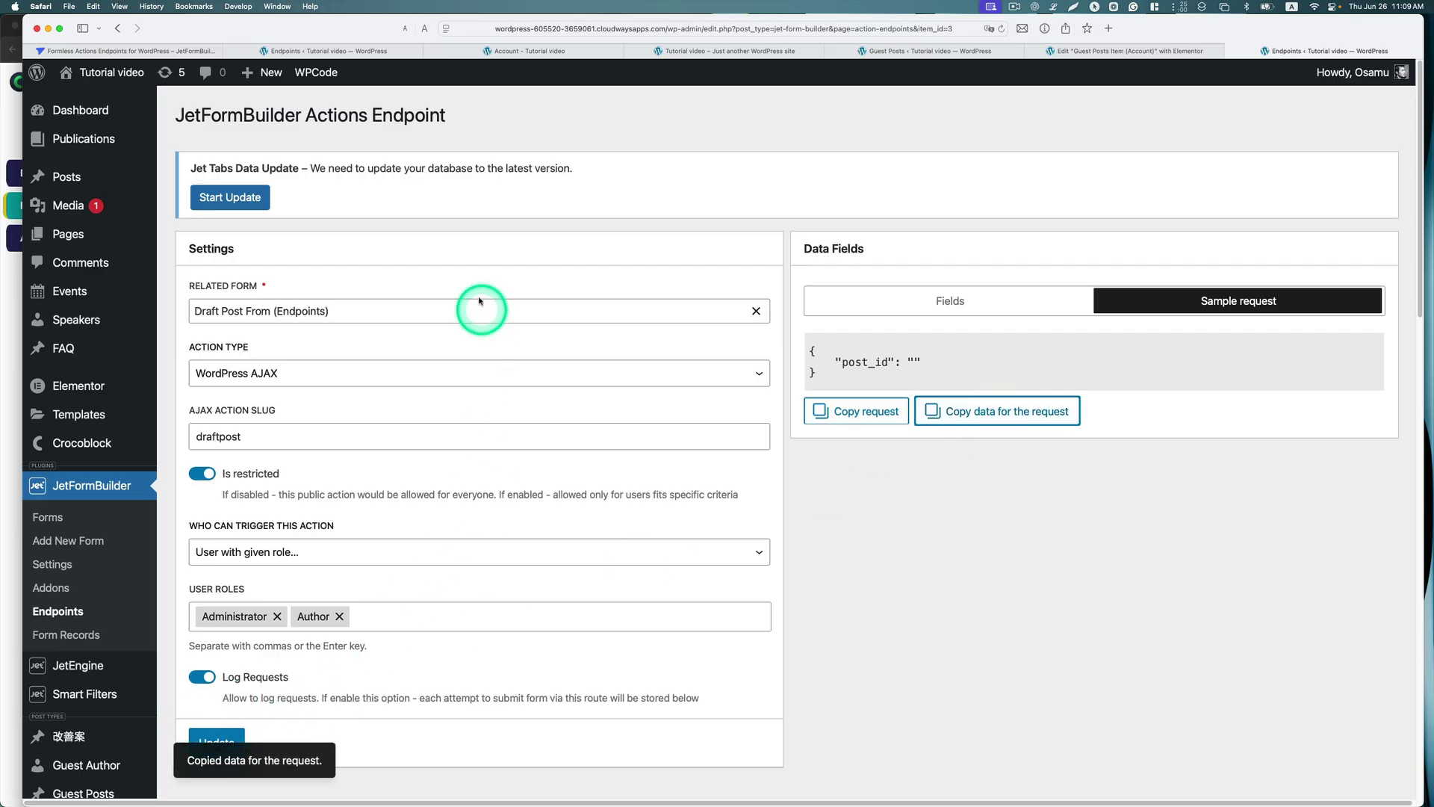
Paste the copied JSON into the Draft button's Data for the request and update the Guest Posts Item (Account) listing in Elementor
click(874, 50)
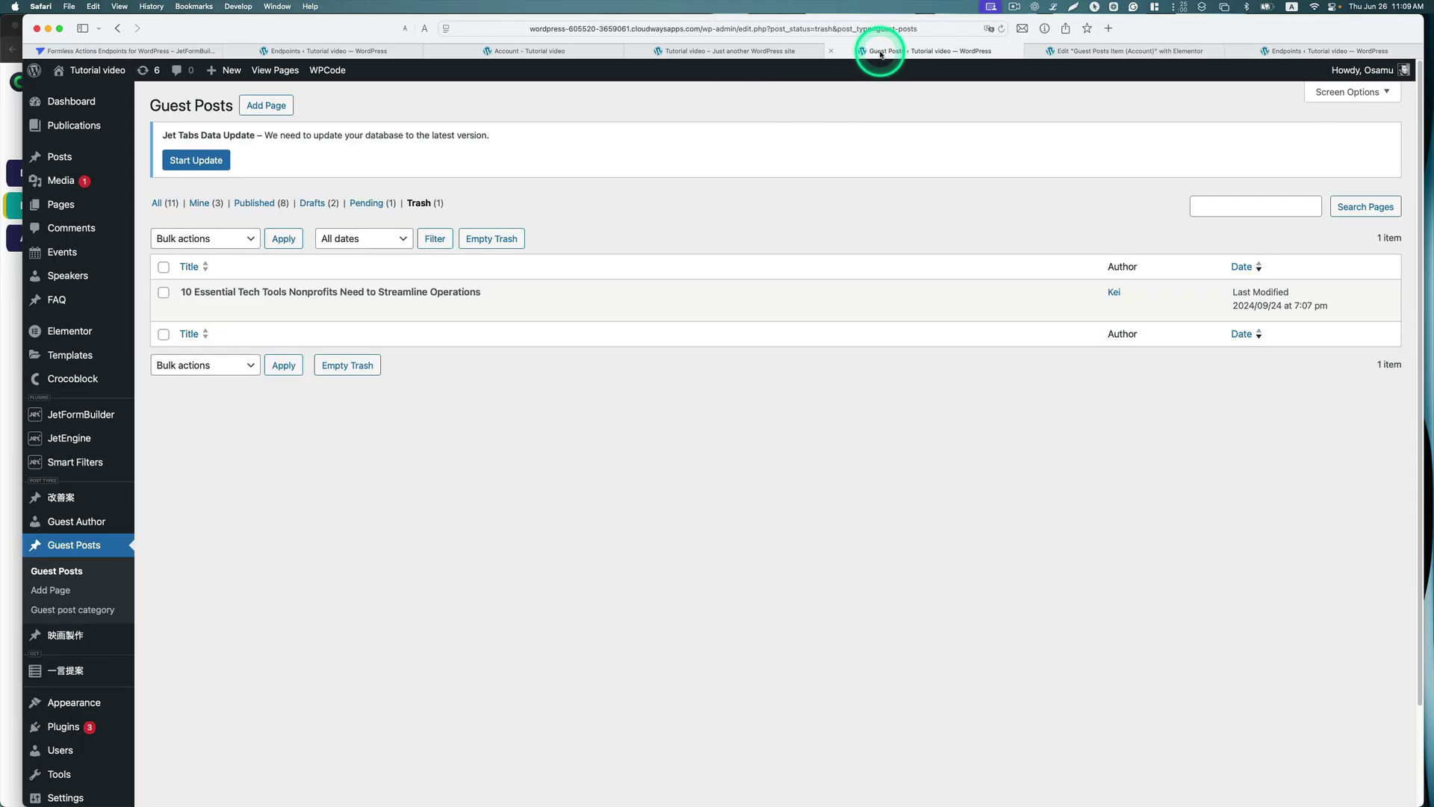
click(1113, 58)
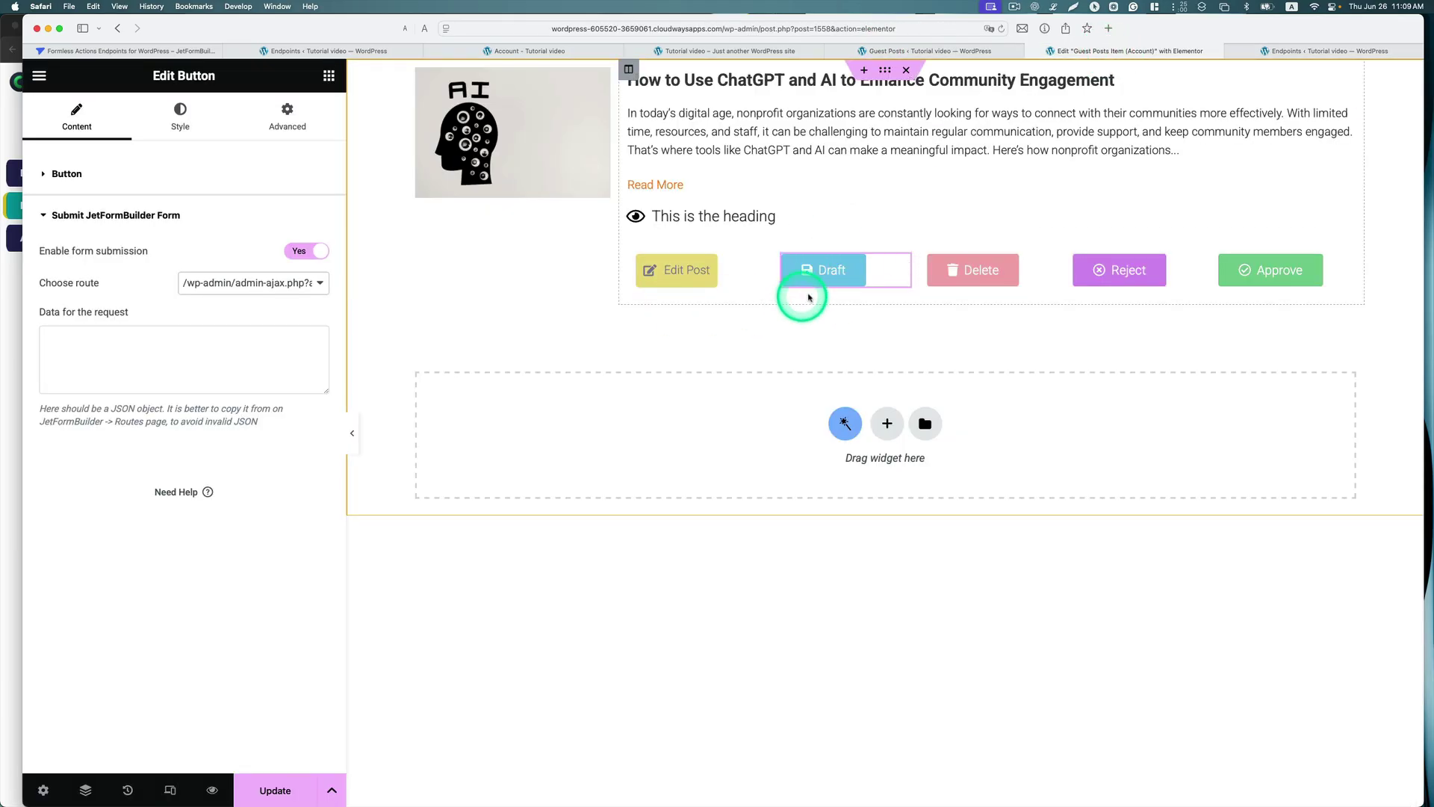
right_click(105, 339)
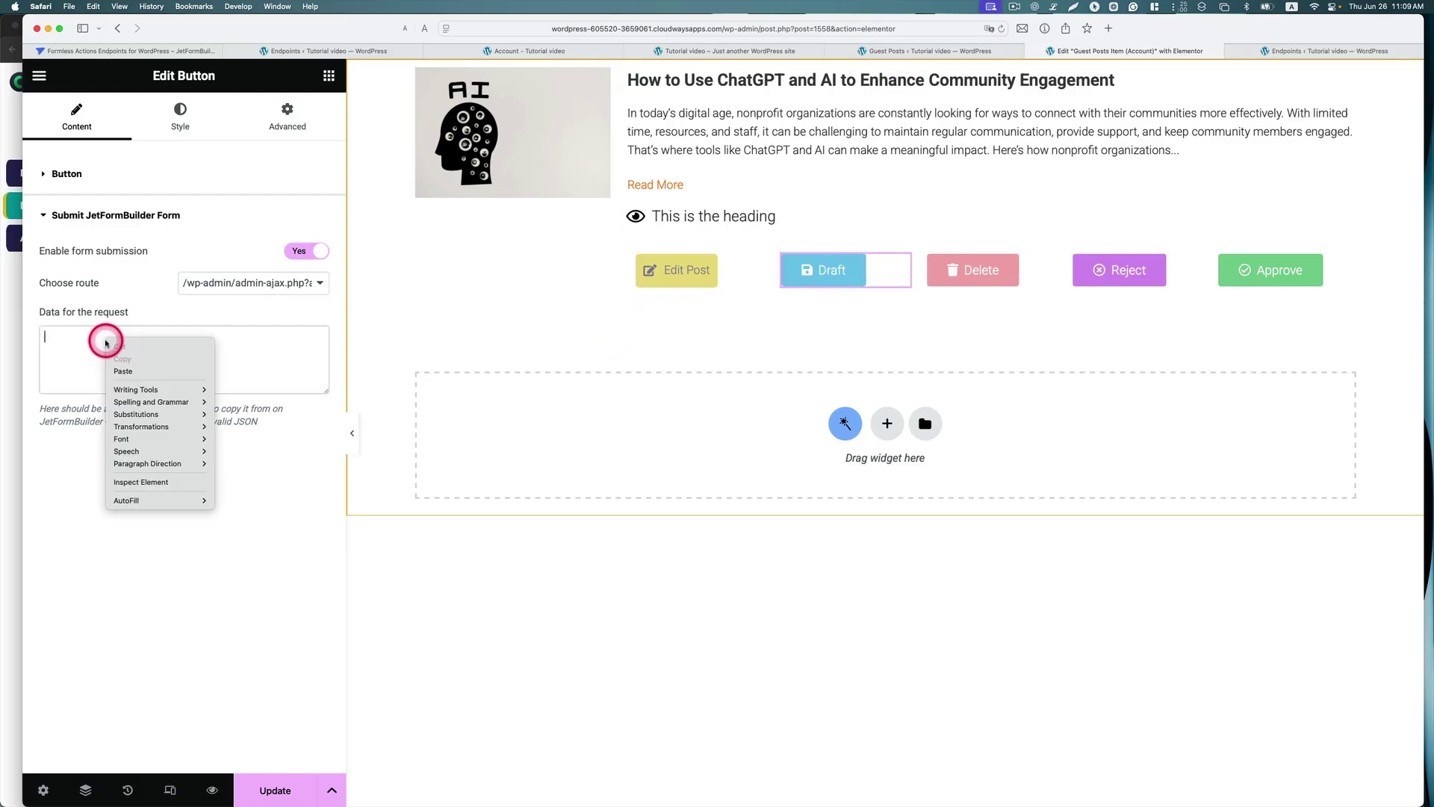
click(145, 373)
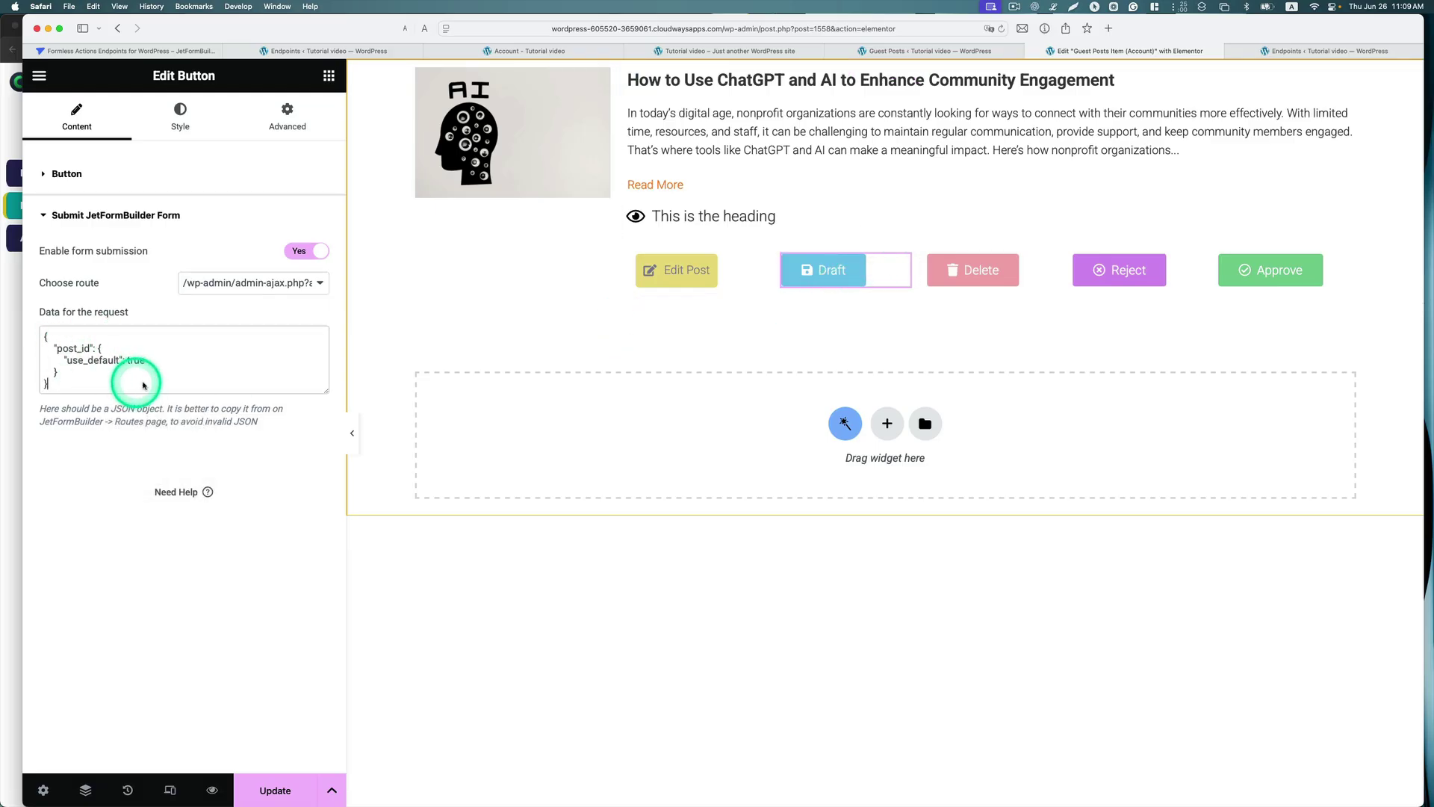
click(275, 790)
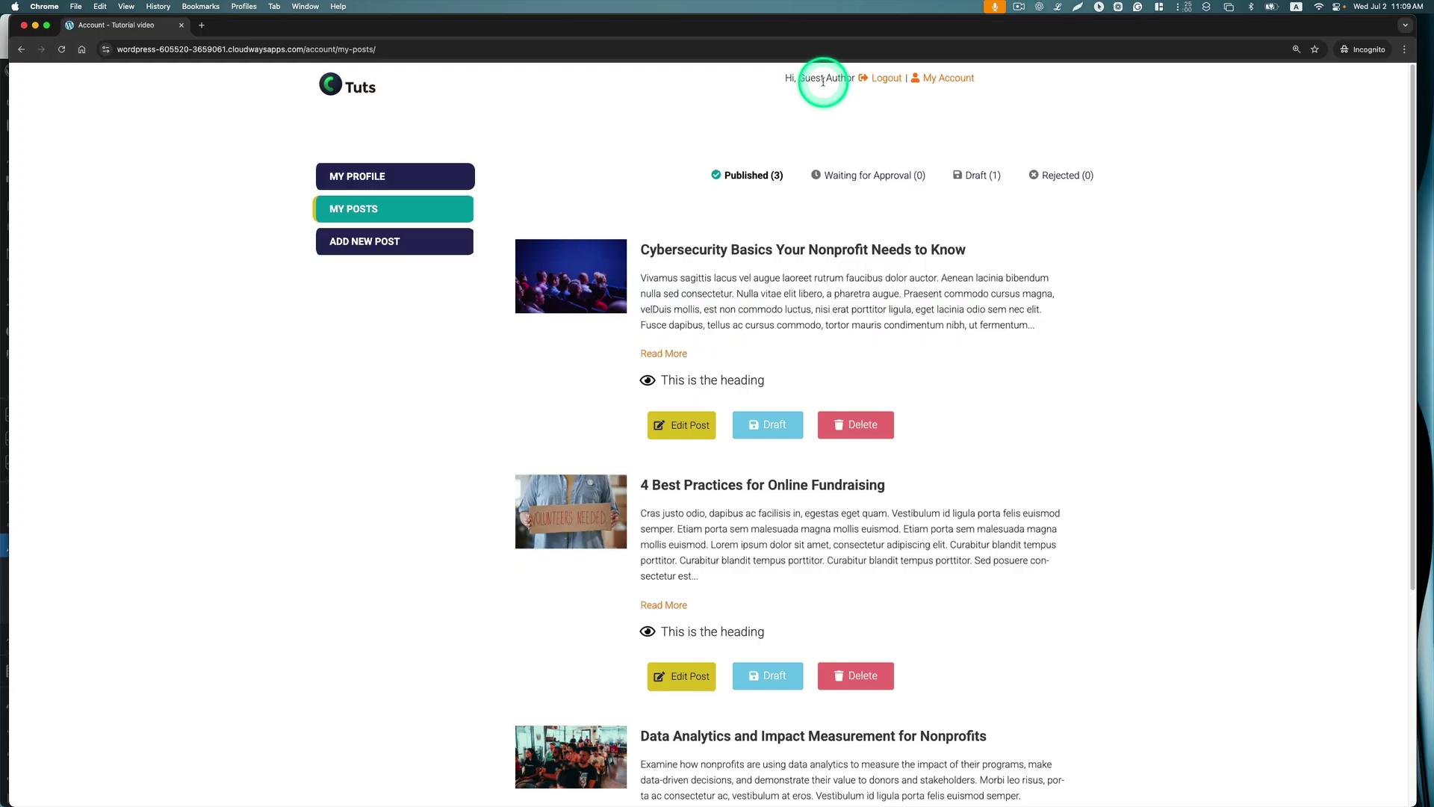
Switch to the guest author's My Posts page in Chrome and turn "4 Best Practices for Online Fundraising" into a draft
scroll(798, 267, down, 3)
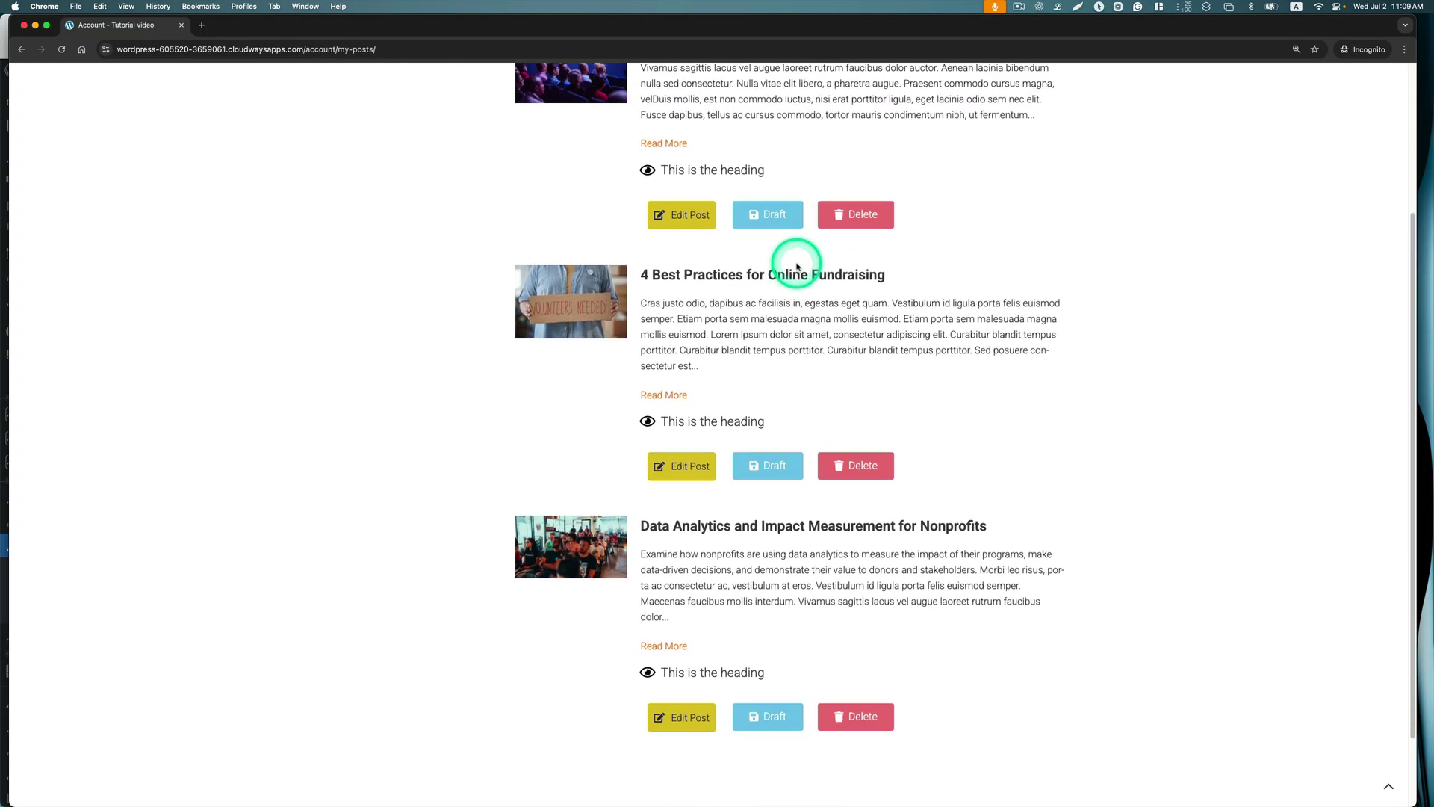
scroll(796, 265, up, 1)
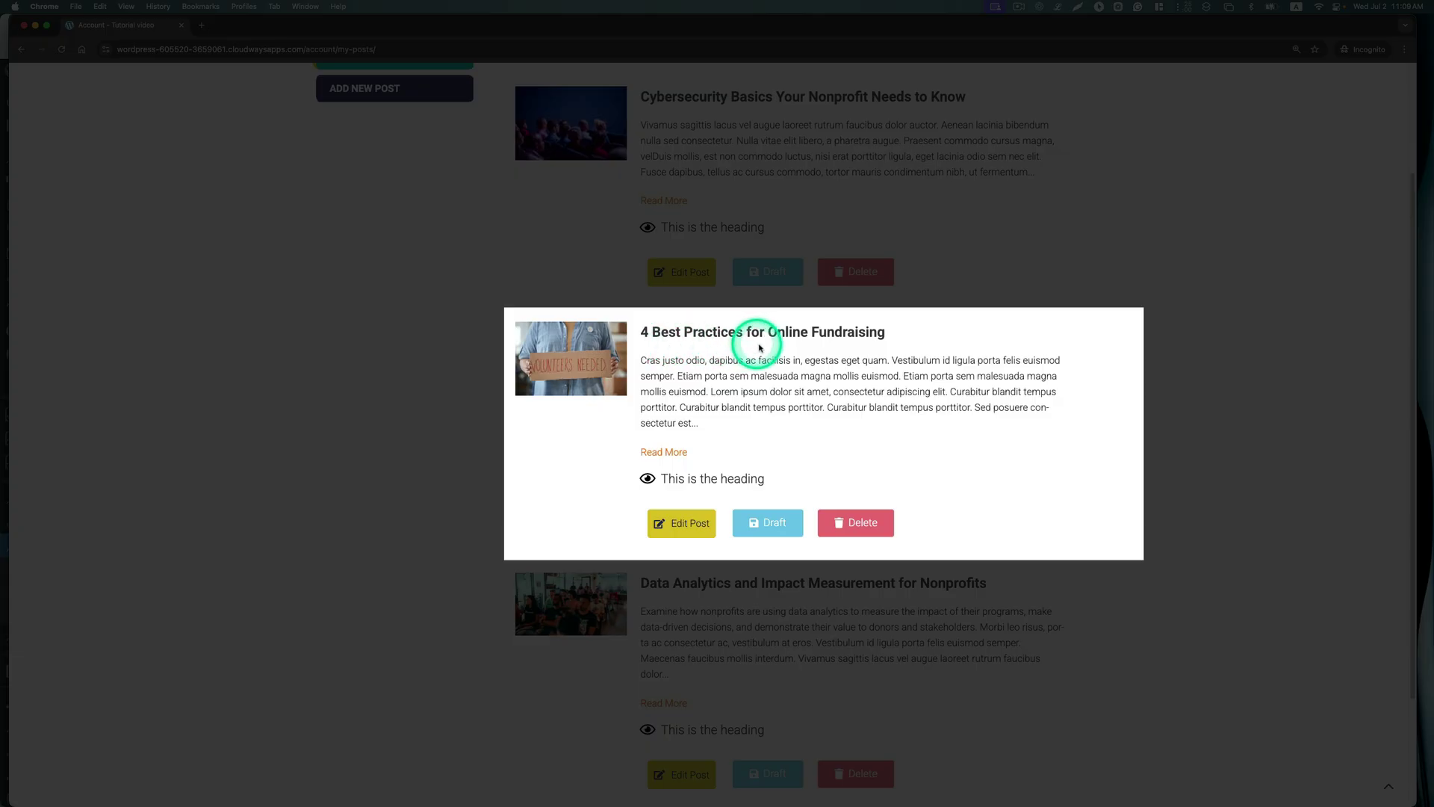
click(775, 522)
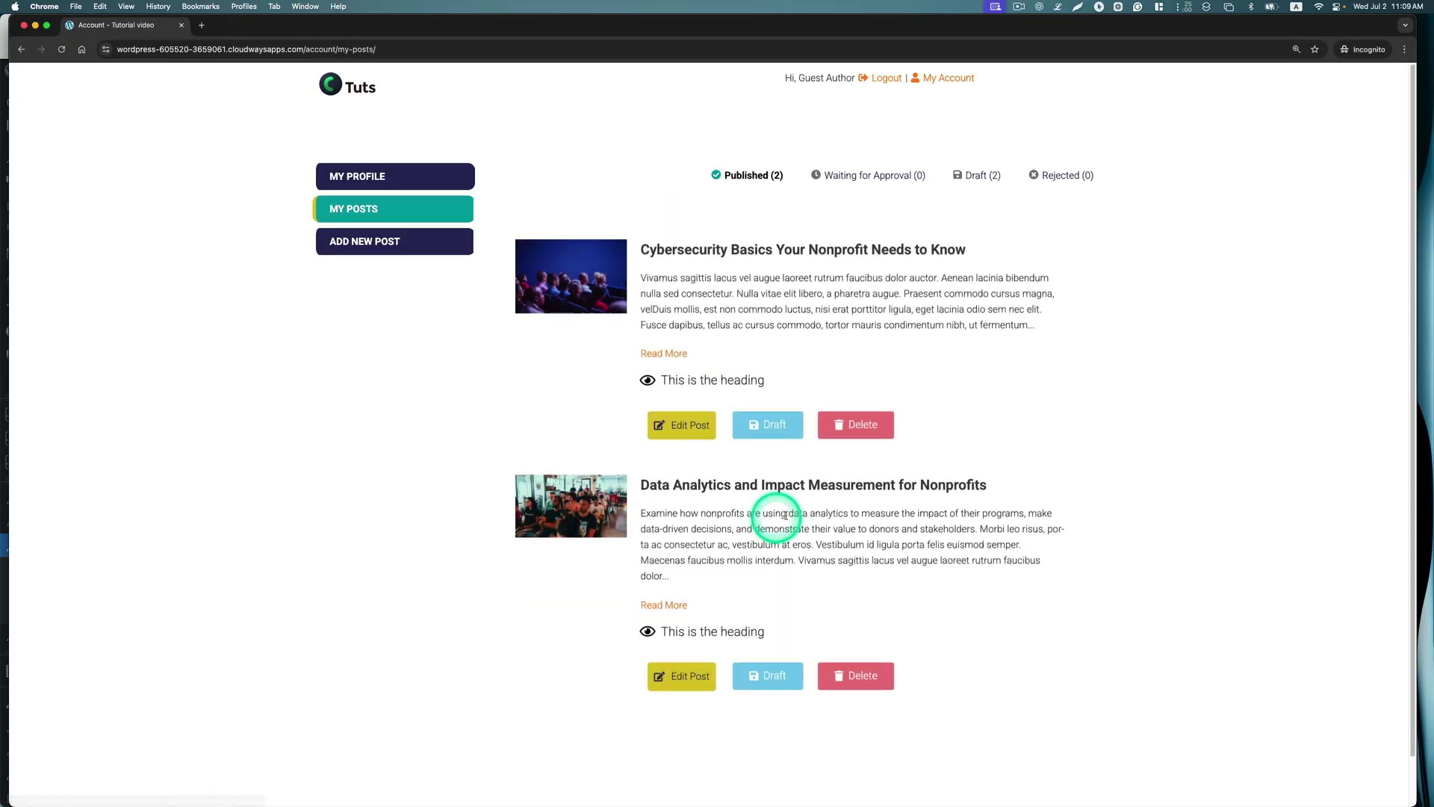
Check the draft posts on the guest author's My Posts page and in the Guest Posts admin list in Safari
click(979, 177)
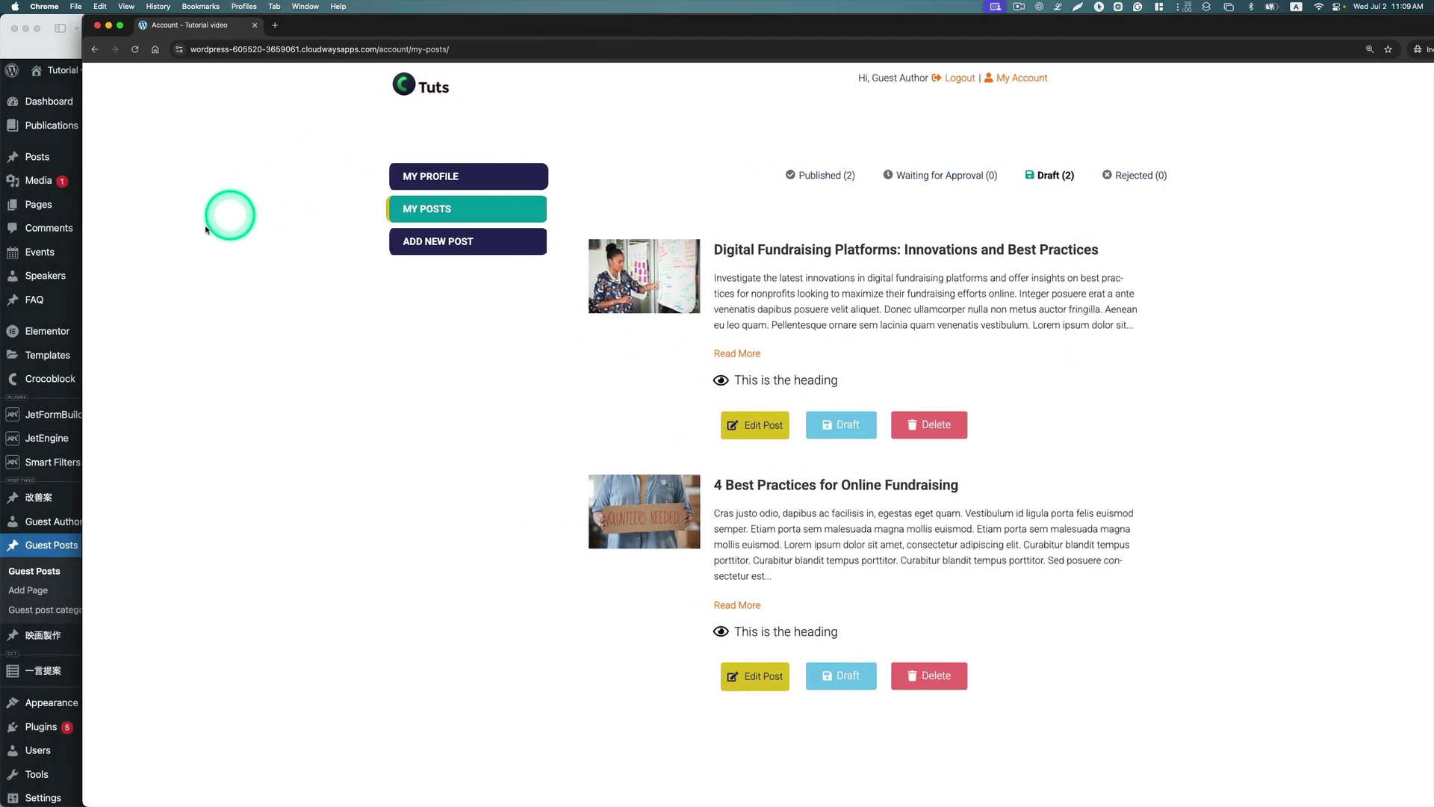
click(54, 262)
drag(718, 161, 1296, 224)
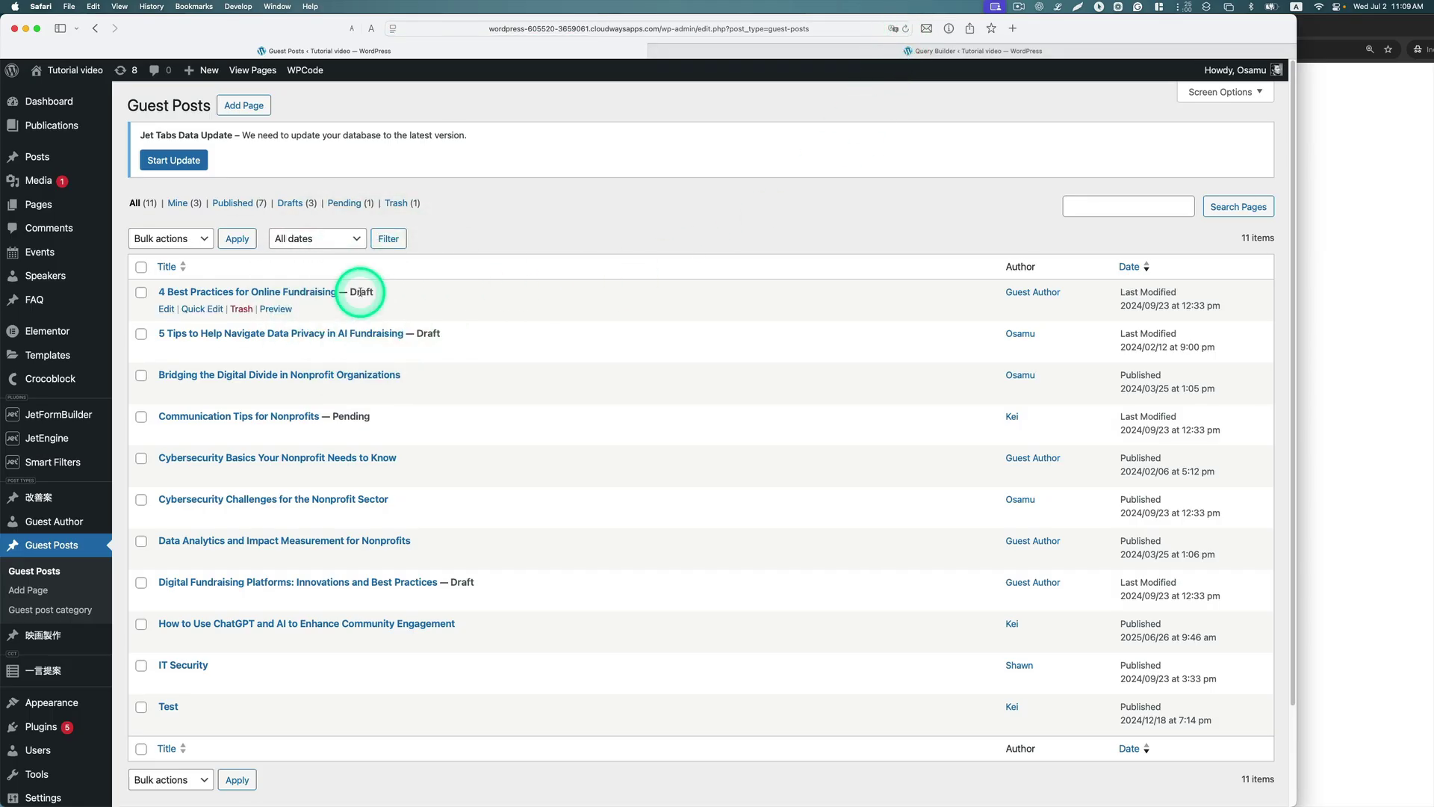
click(292, 203)
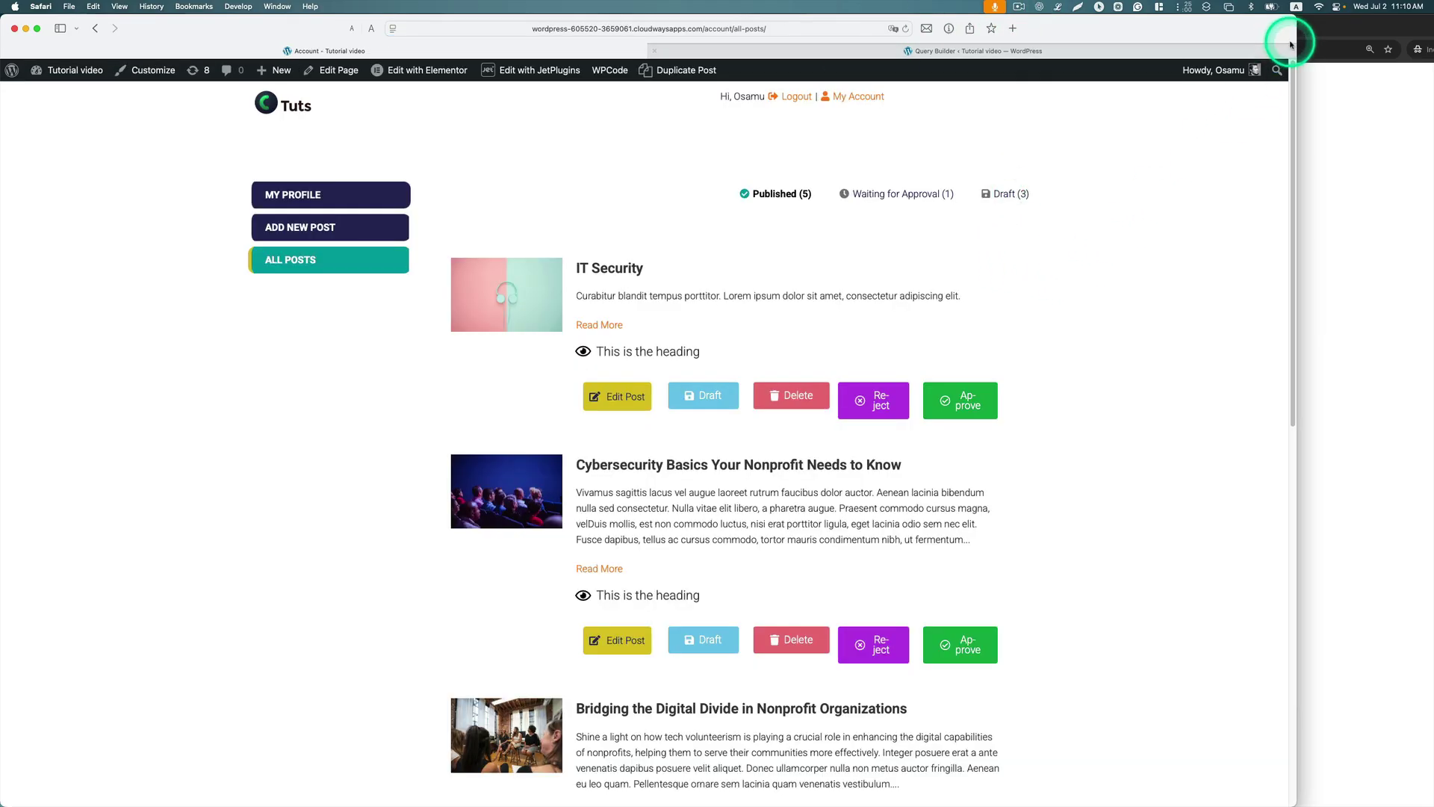
Widen the Safari window and open the Reject Post From (Endpoints) form for editing from the JetFormBuilder forms list
drag(1296, 123, 1408, 122)
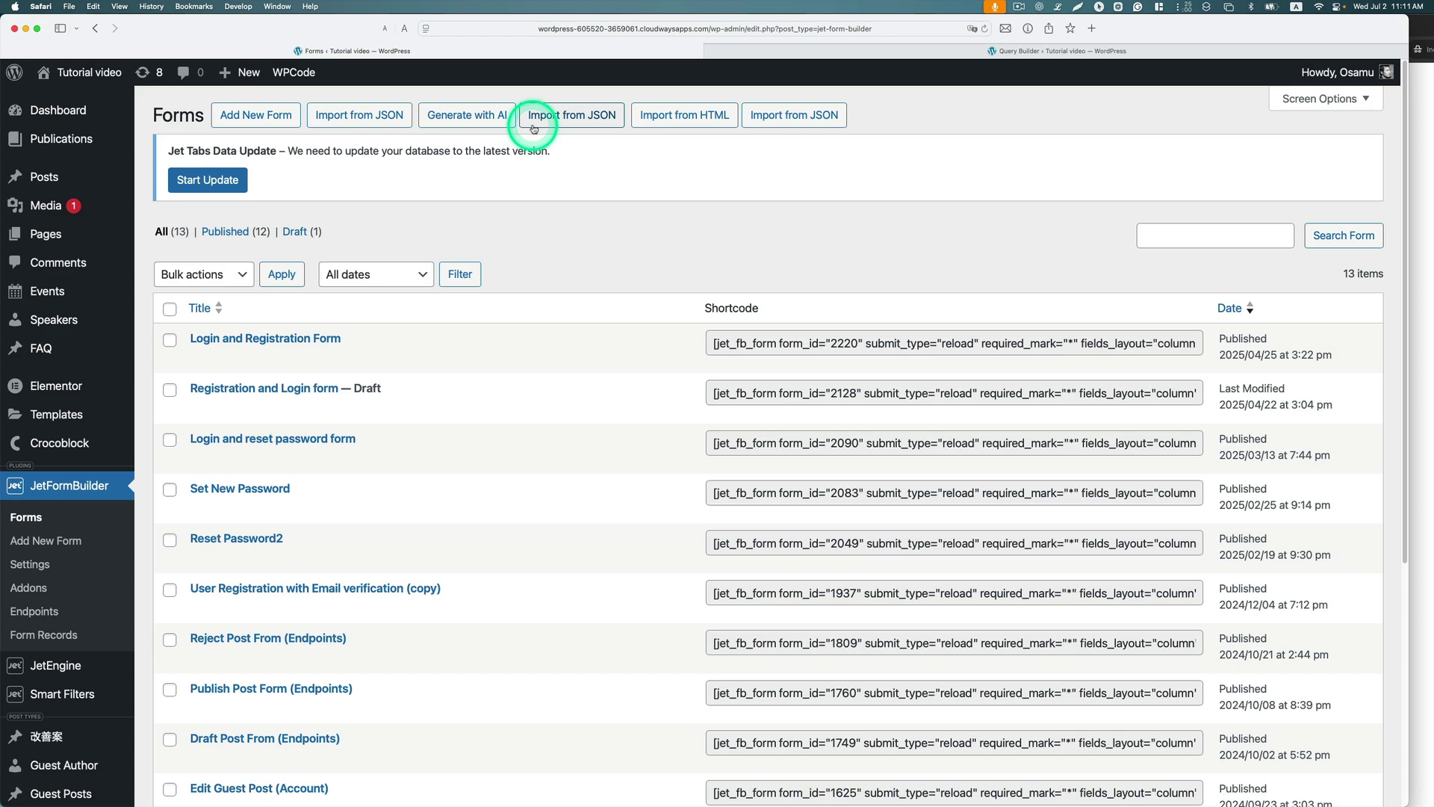
scroll(448, 359, down, 1)
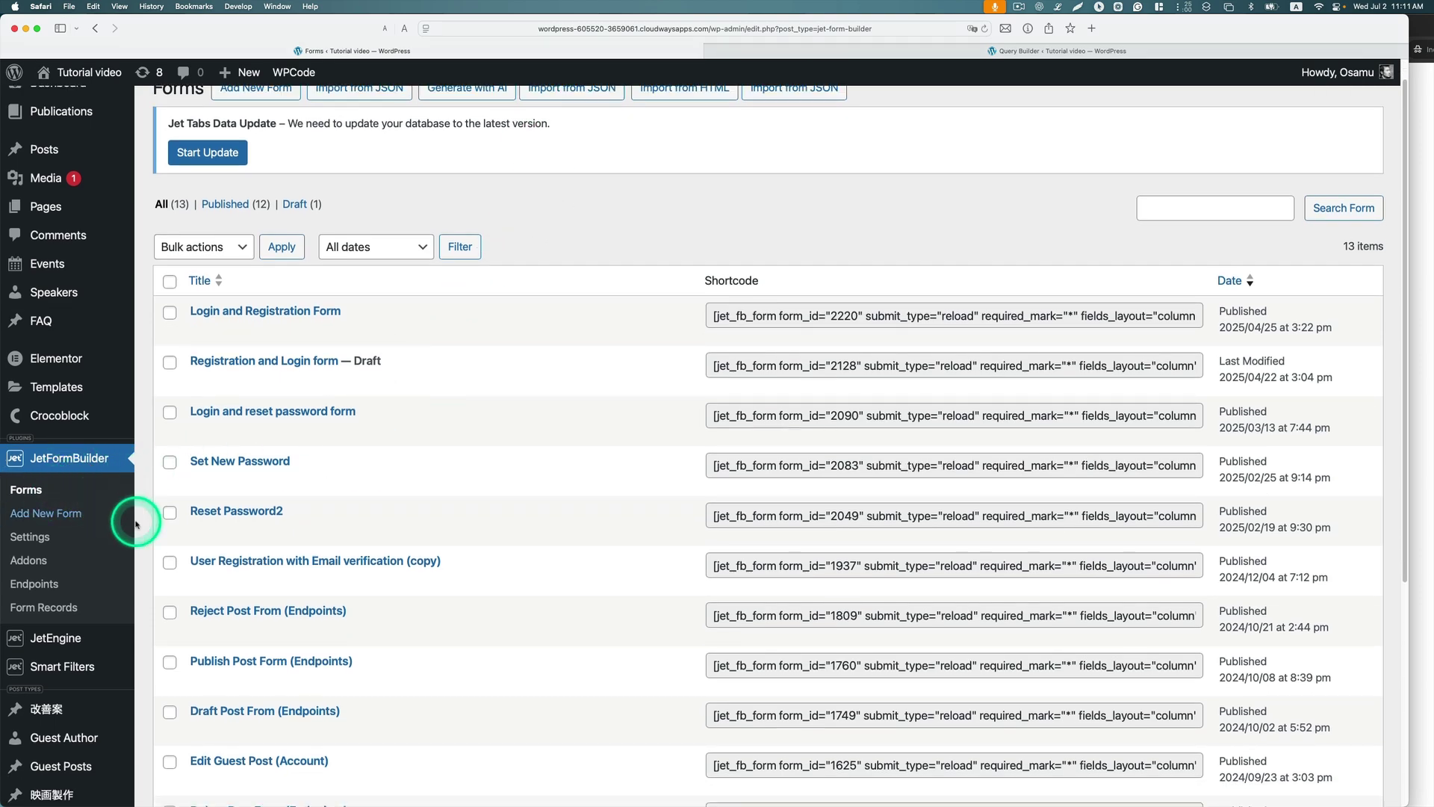
mouse_move(282, 507)
mouse_move(342, 612)
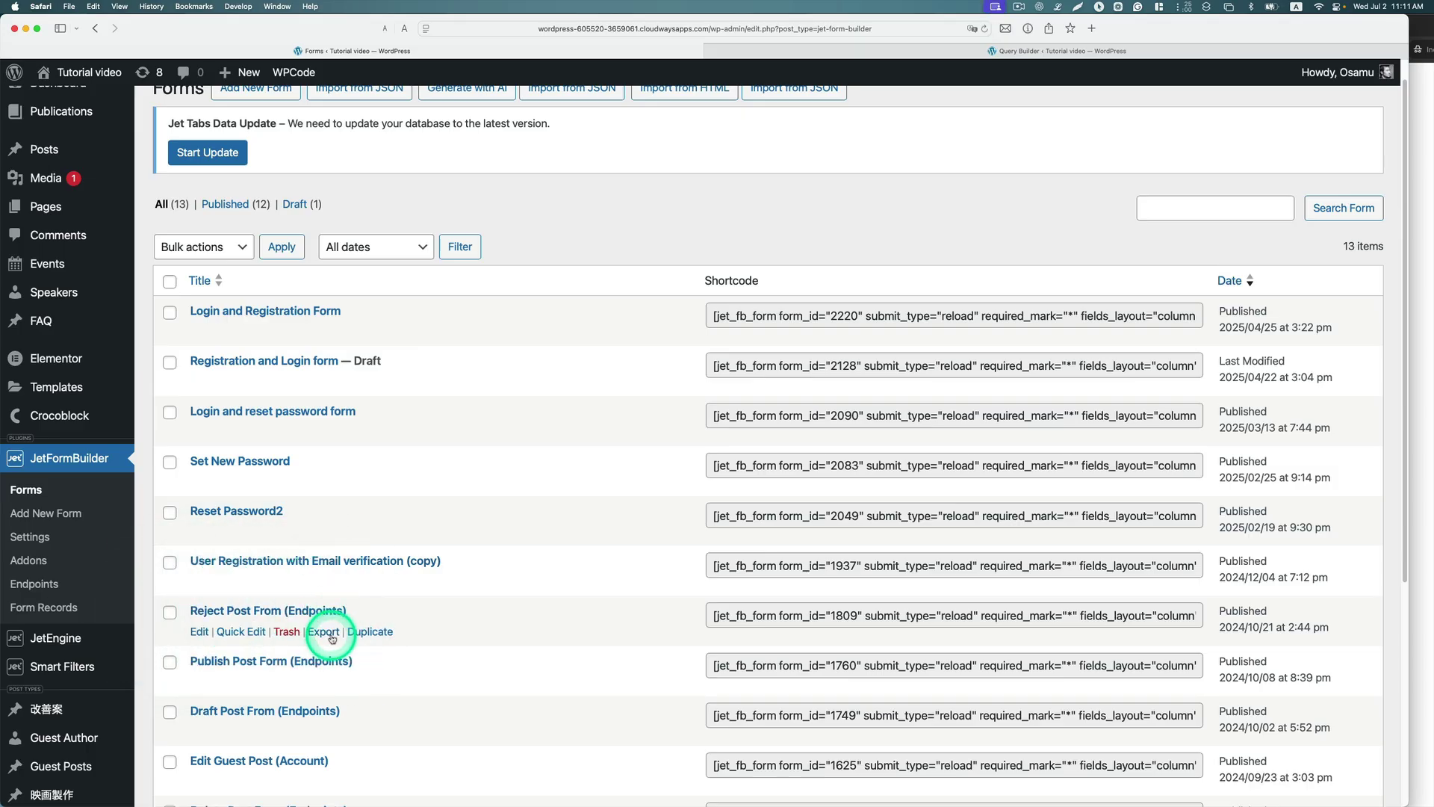
click(198, 634)
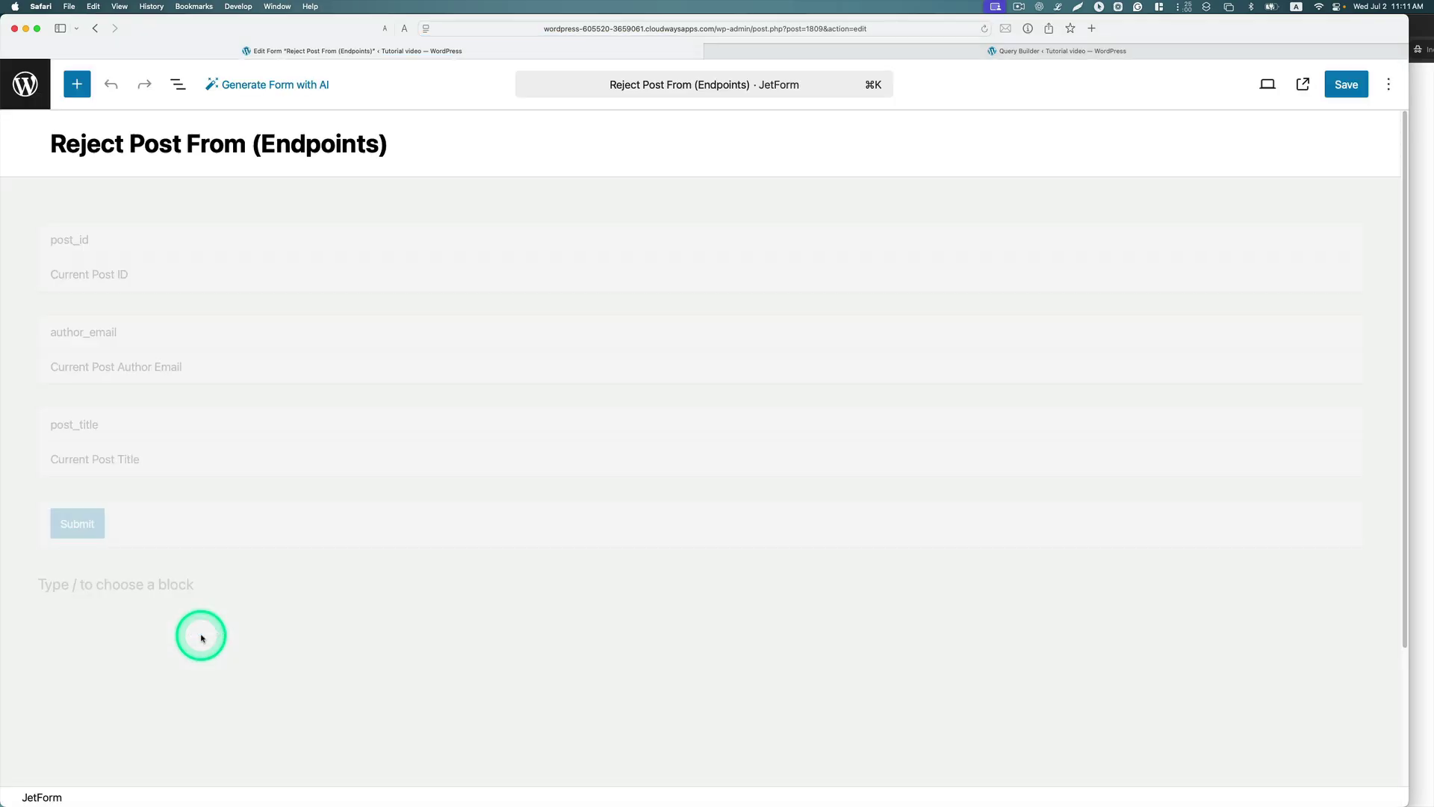
Examine the post_id, author_email and post_title hidden fields and the Submit button of the reject form
click(295, 238)
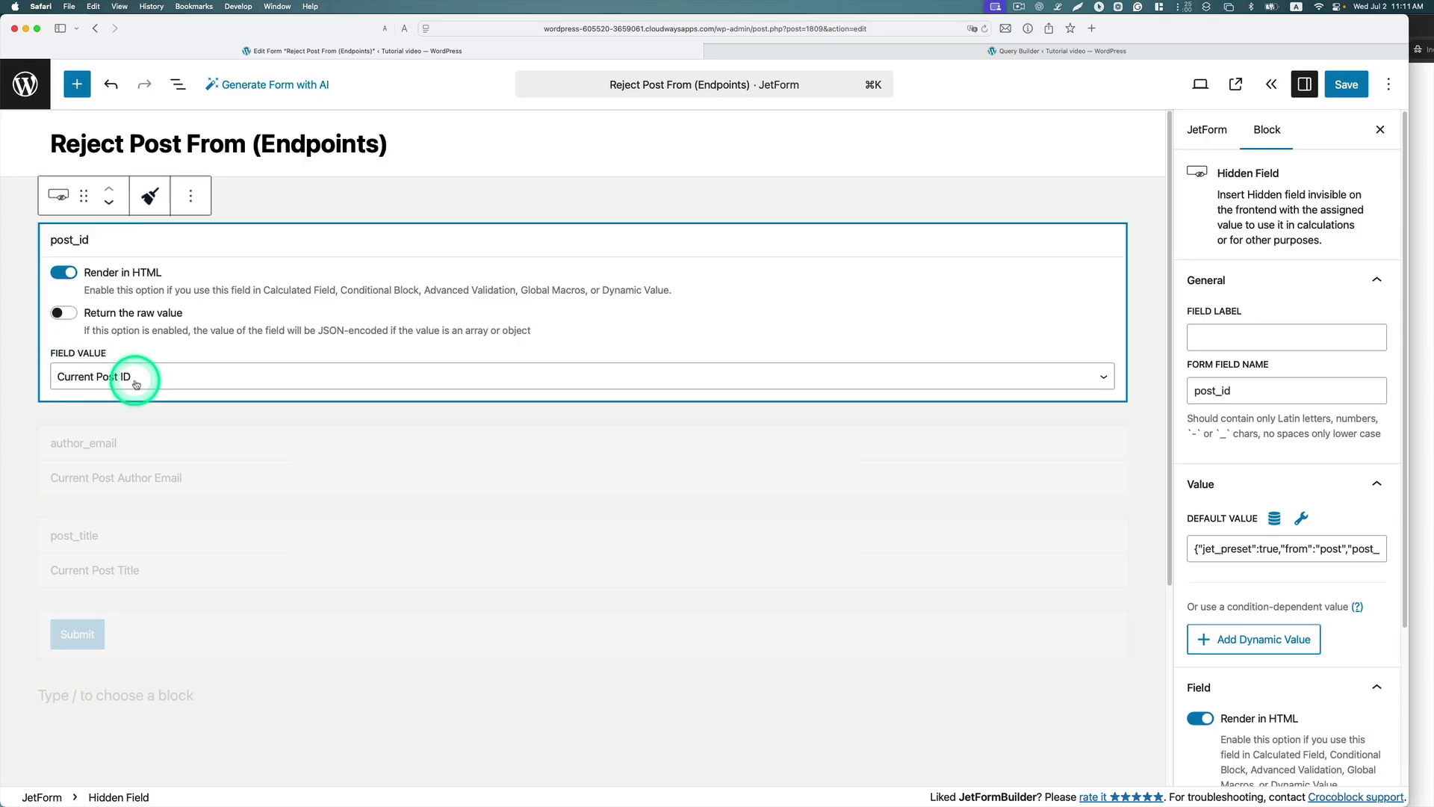
click(198, 448)
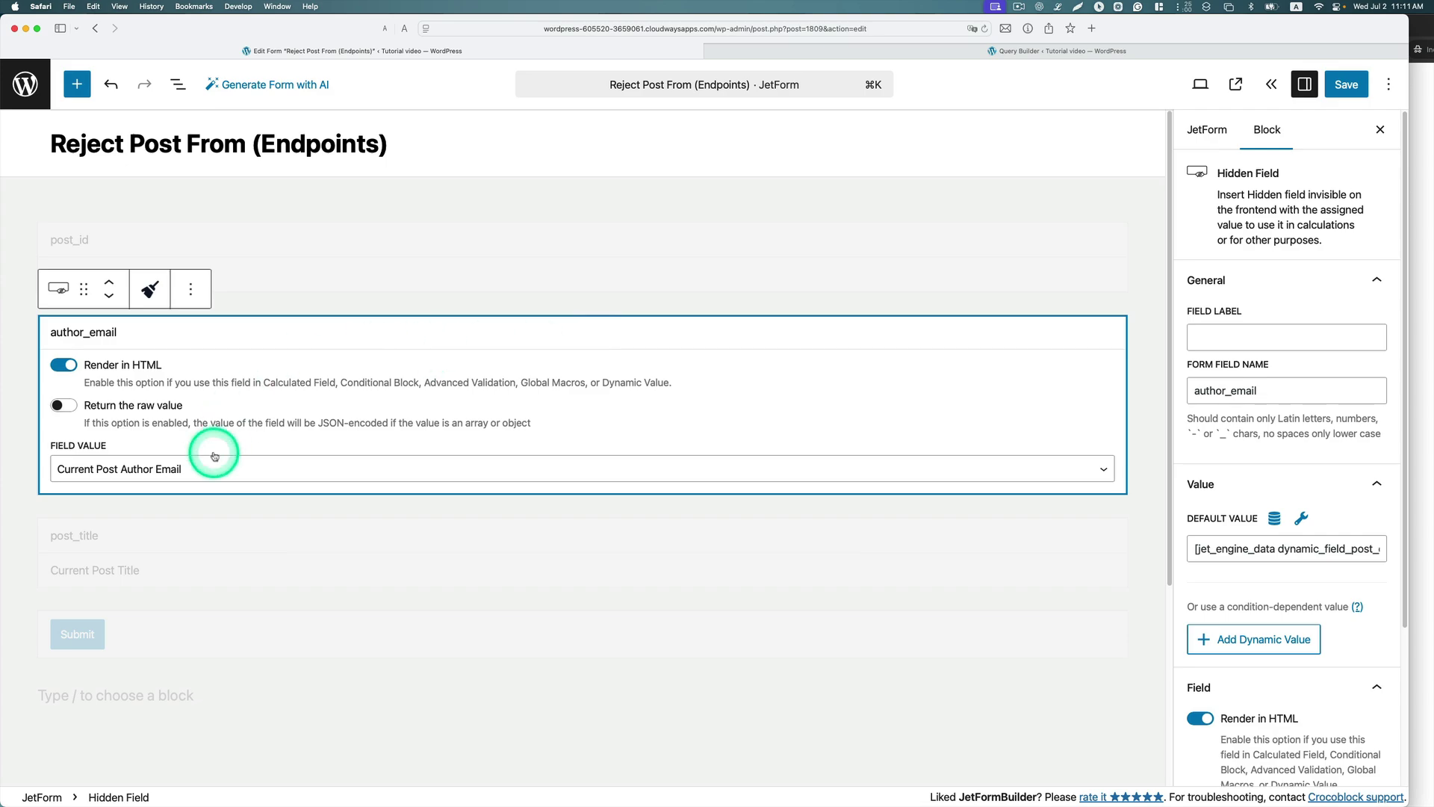
click(232, 557)
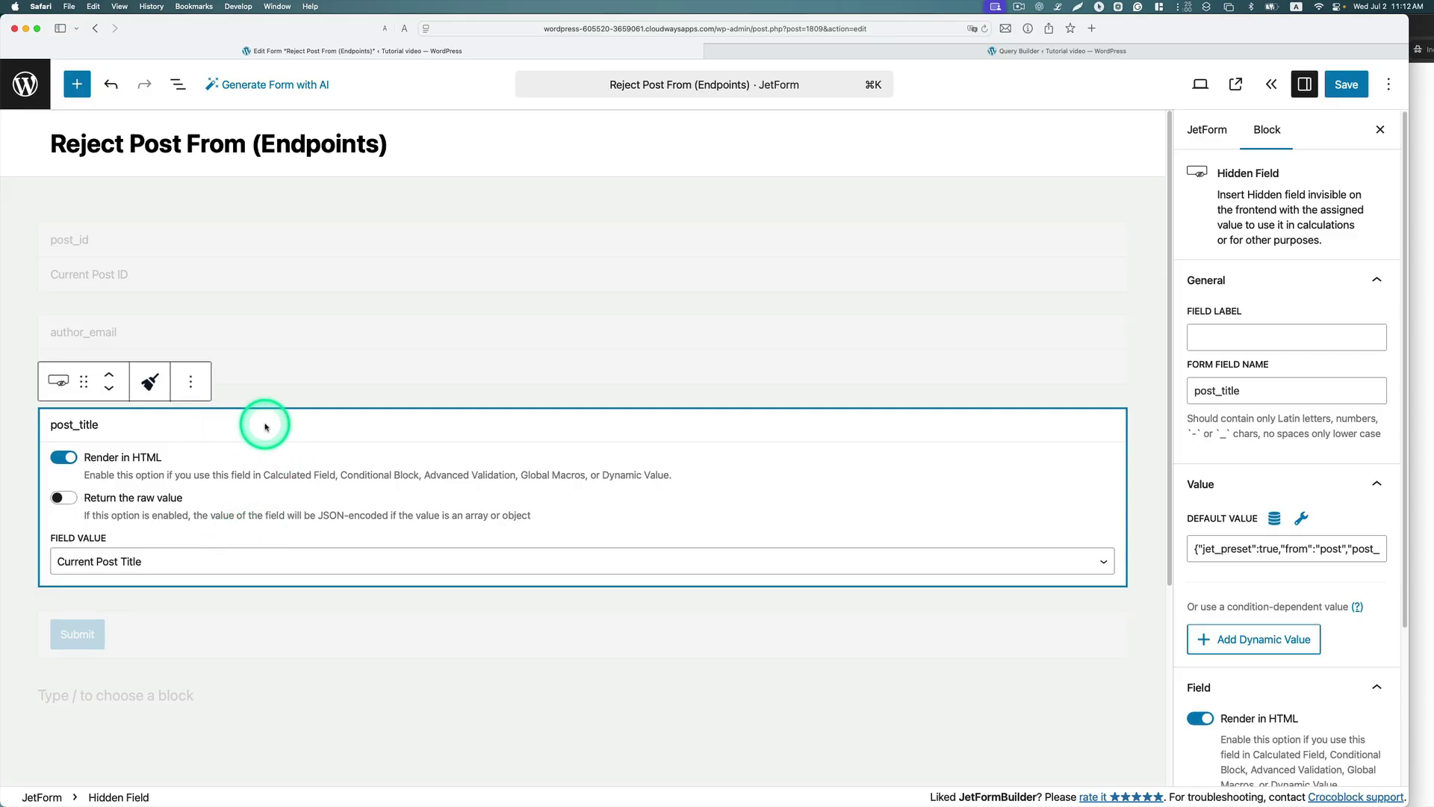
click(346, 620)
mouse_move(323, 553)
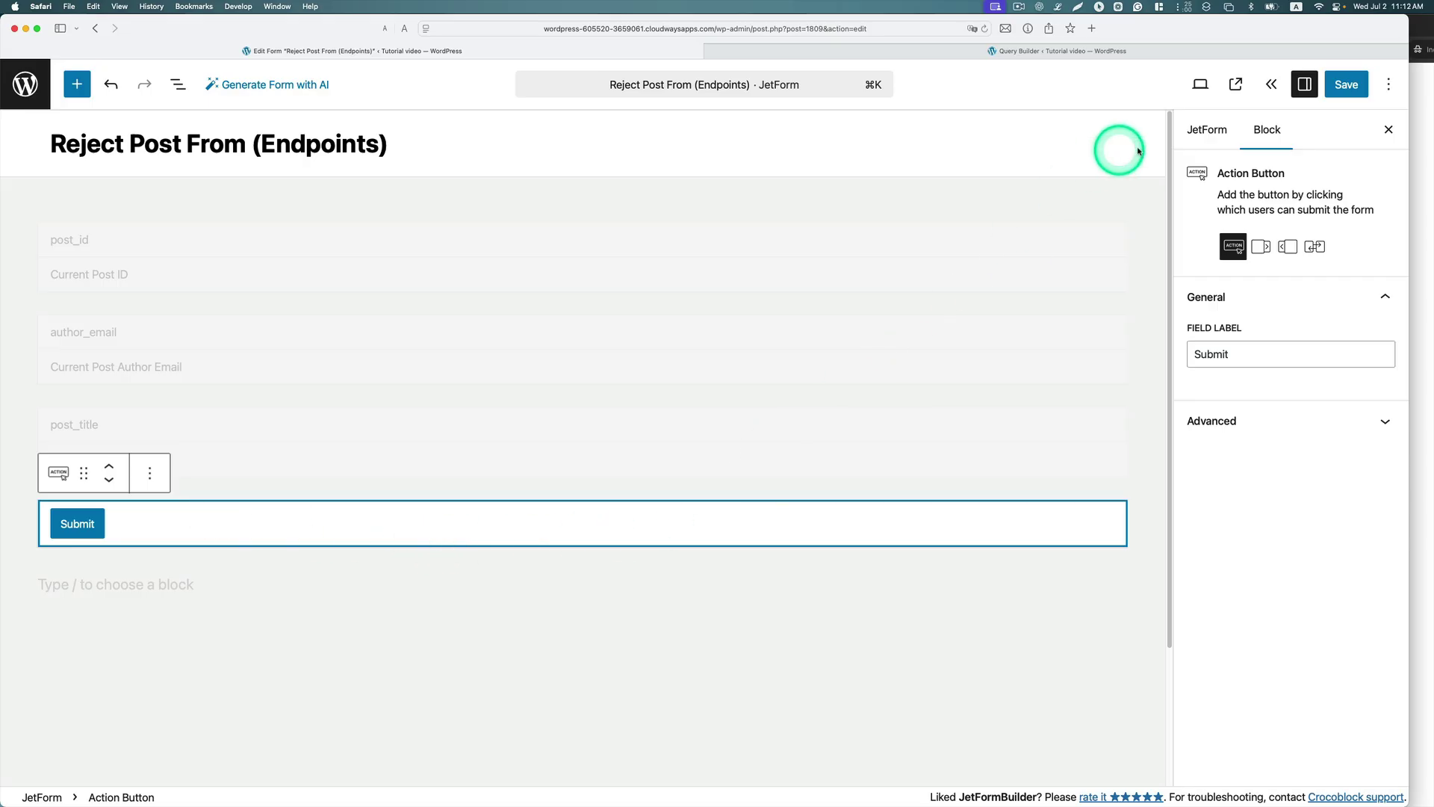
Show the reject form's post submit actions and look at the Redirect to Page settings
click(1208, 132)
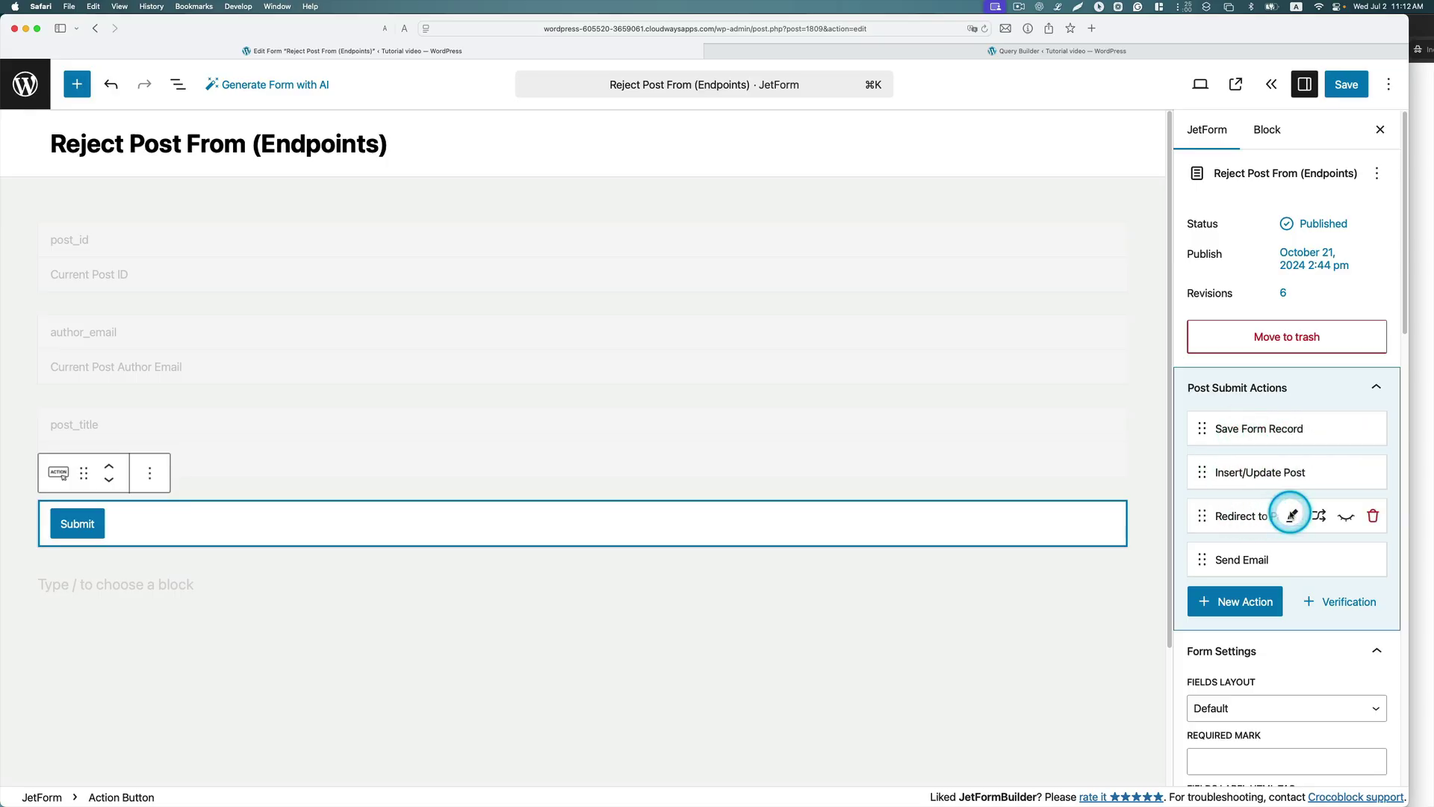
click(1291, 516)
click(1014, 264)
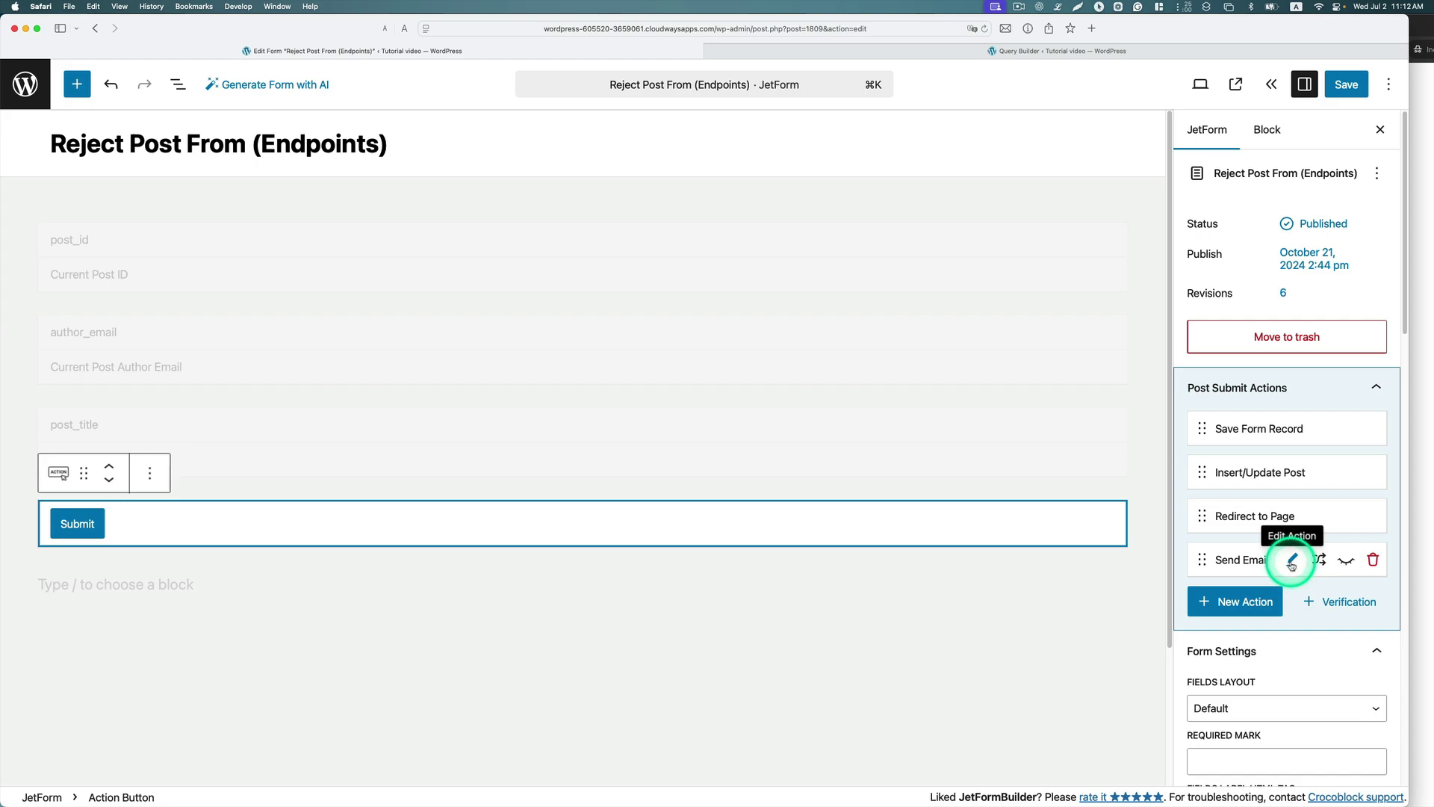
Review the Send Email action's recipient, subject and content, highlight the %post_title% macro, and inspect the matching post_title hidden field
click(1291, 560)
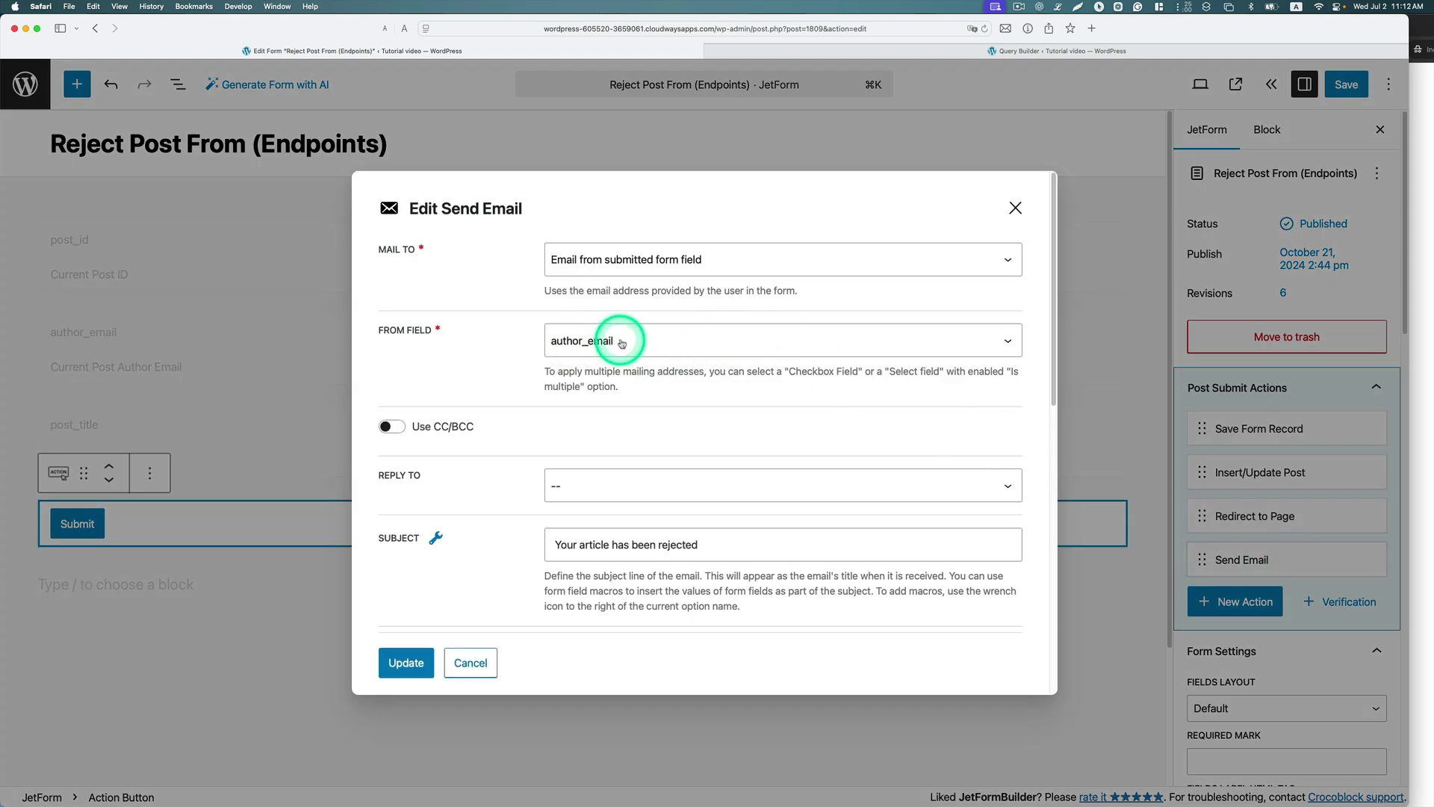
scroll(686, 388, down, 2)
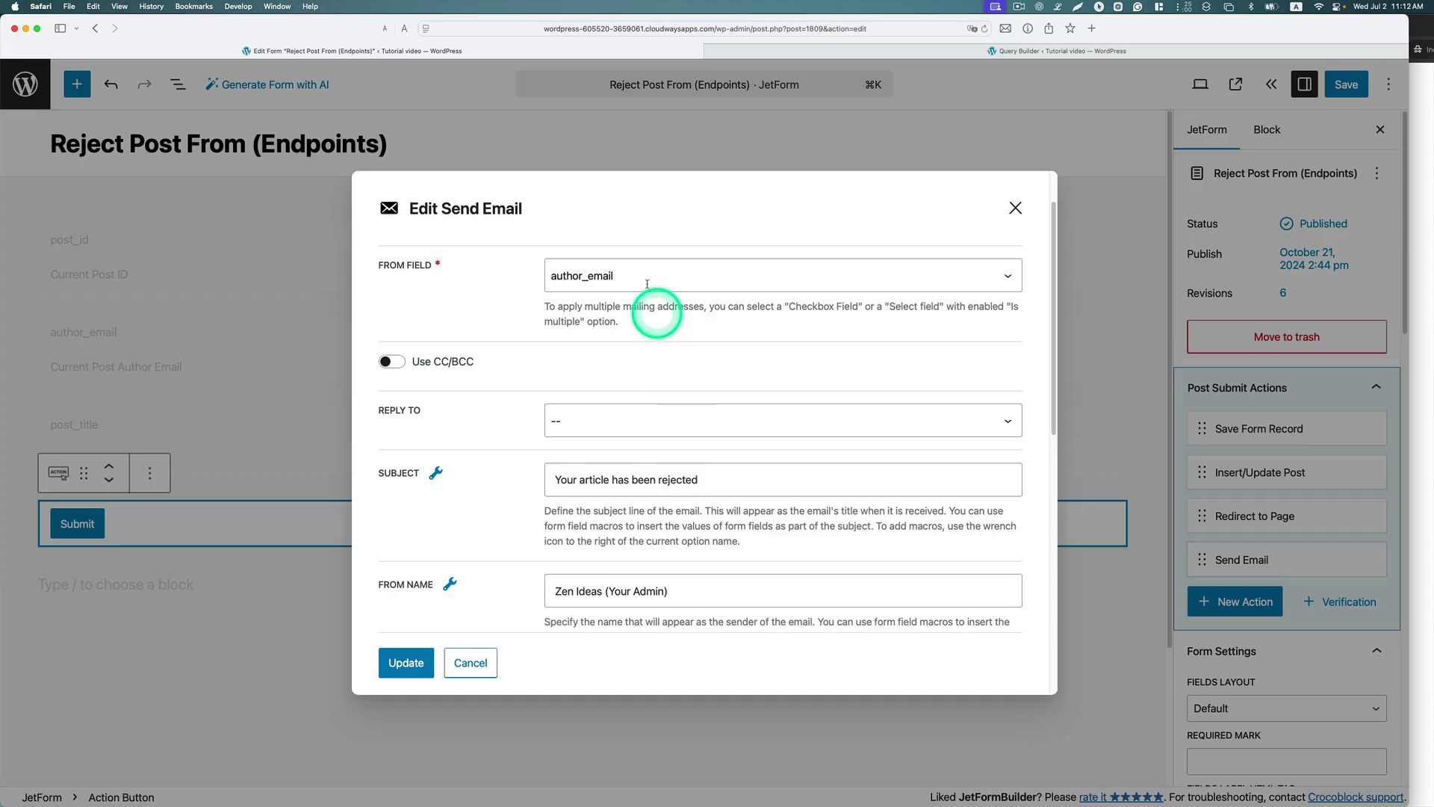
scroll(622, 355, down, 1)
scroll(622, 355, down, 8)
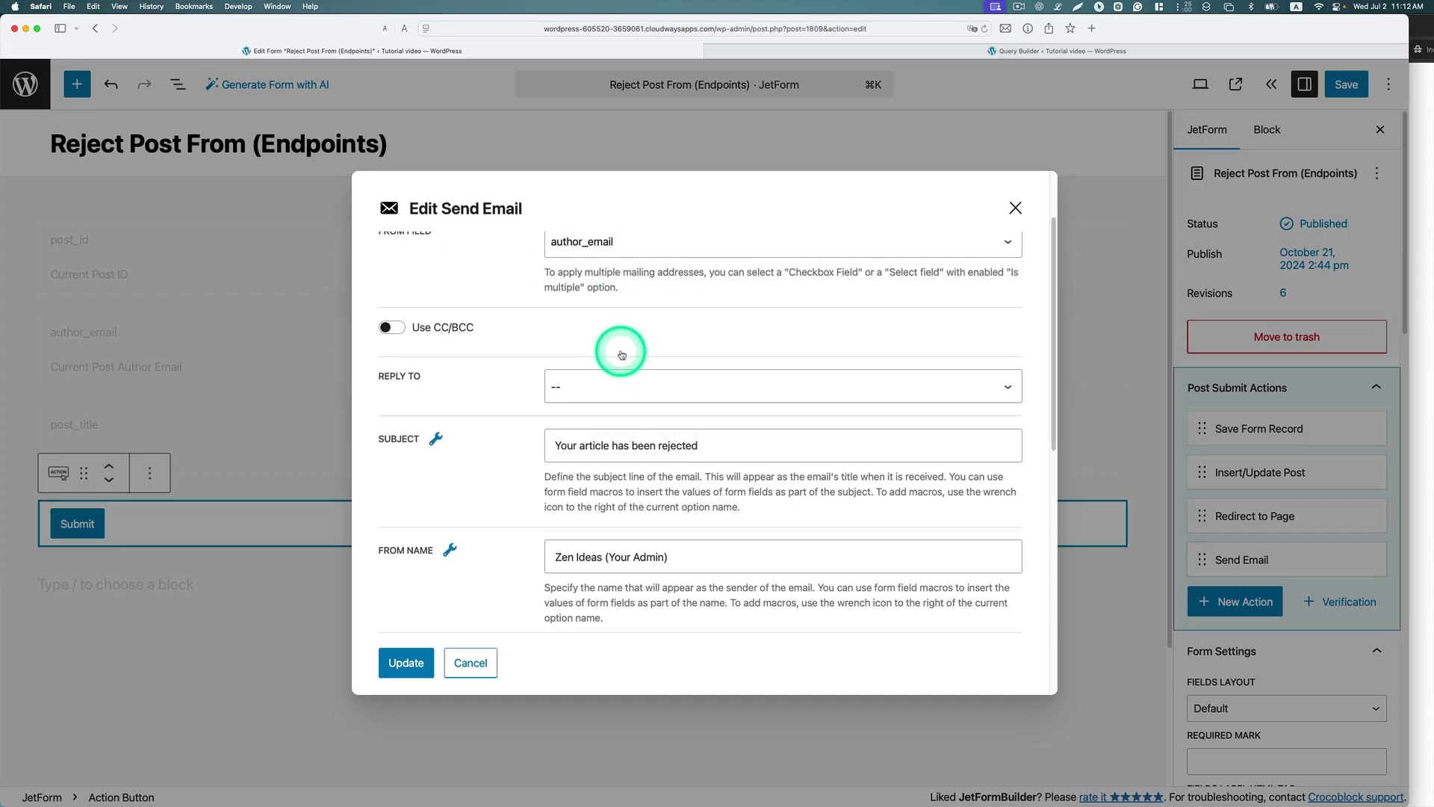
scroll(655, 468, down, 6)
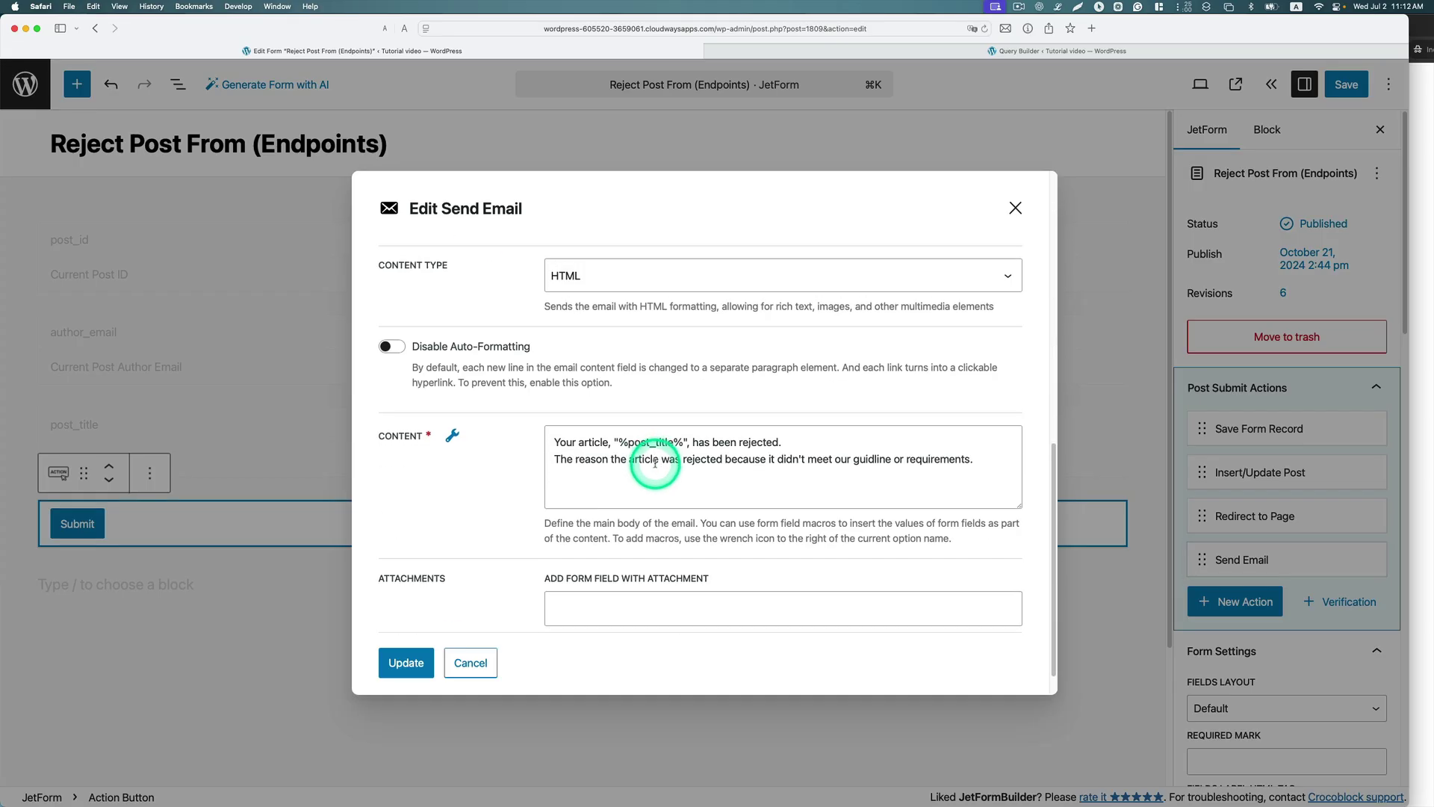
click(683, 404)
drag(683, 404, 612, 406)
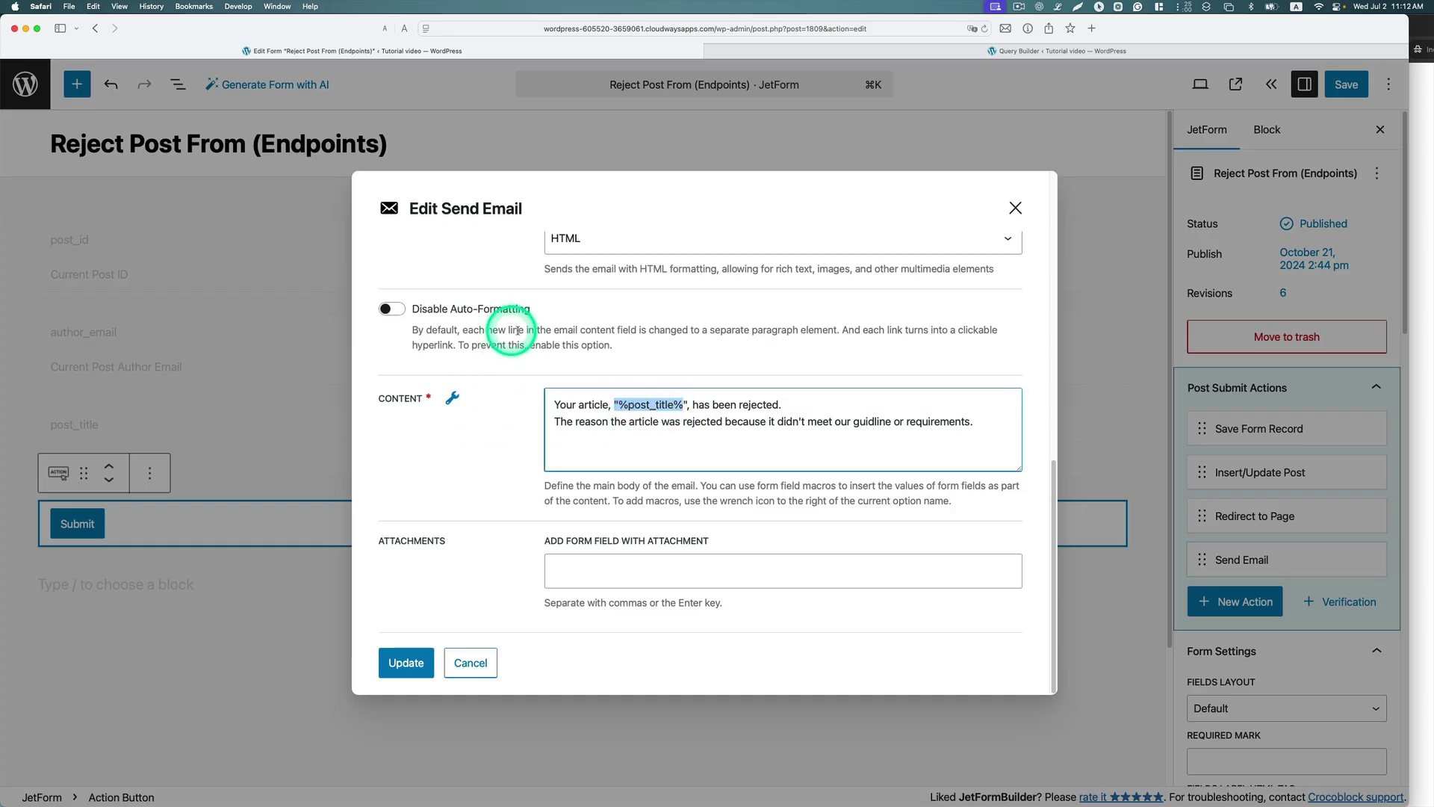
click(262, 413)
click(268, 427)
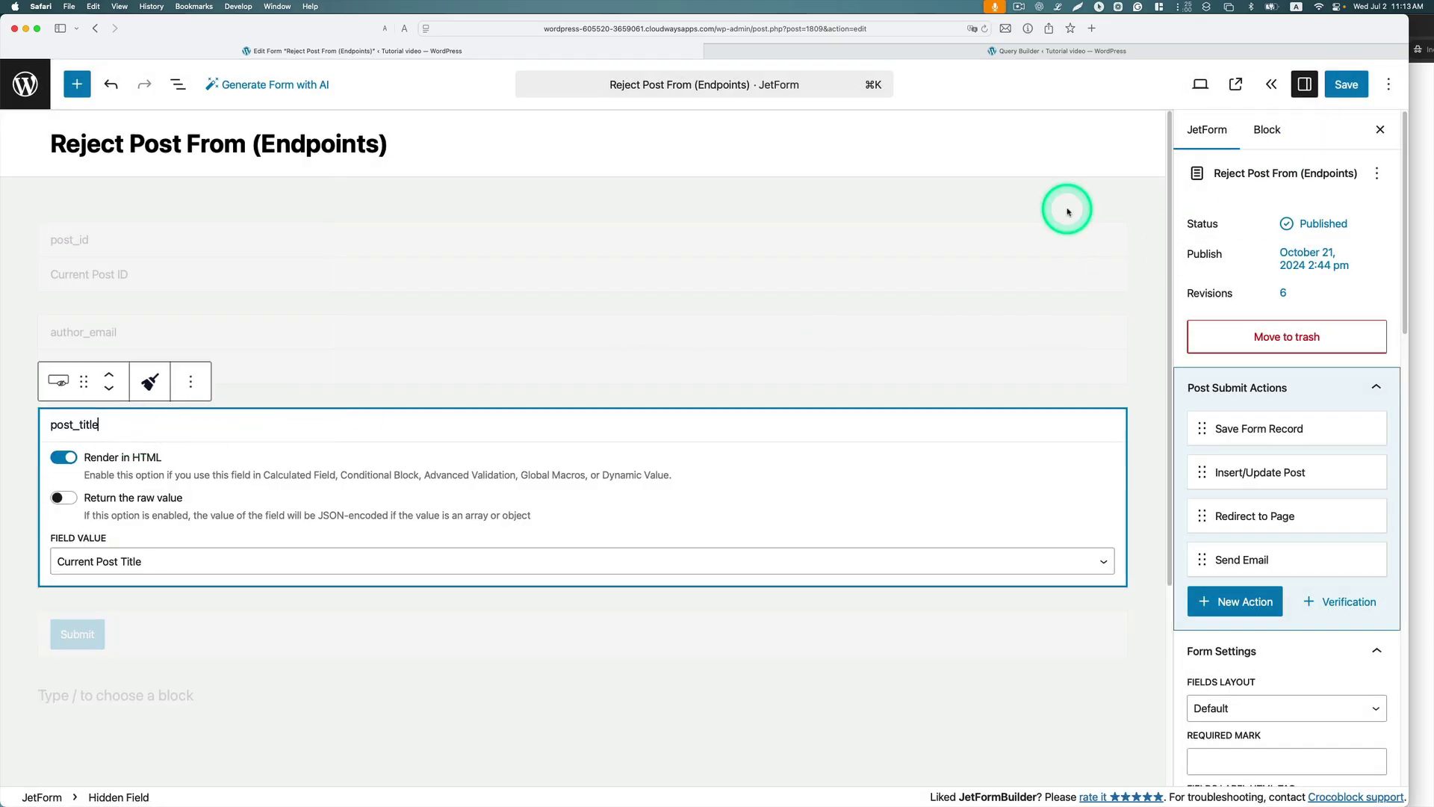
Inspect the reject form's Insert/Update Post action, keep its post status at Move to Trash, and close it without updating
mouse_move(1221, 474)
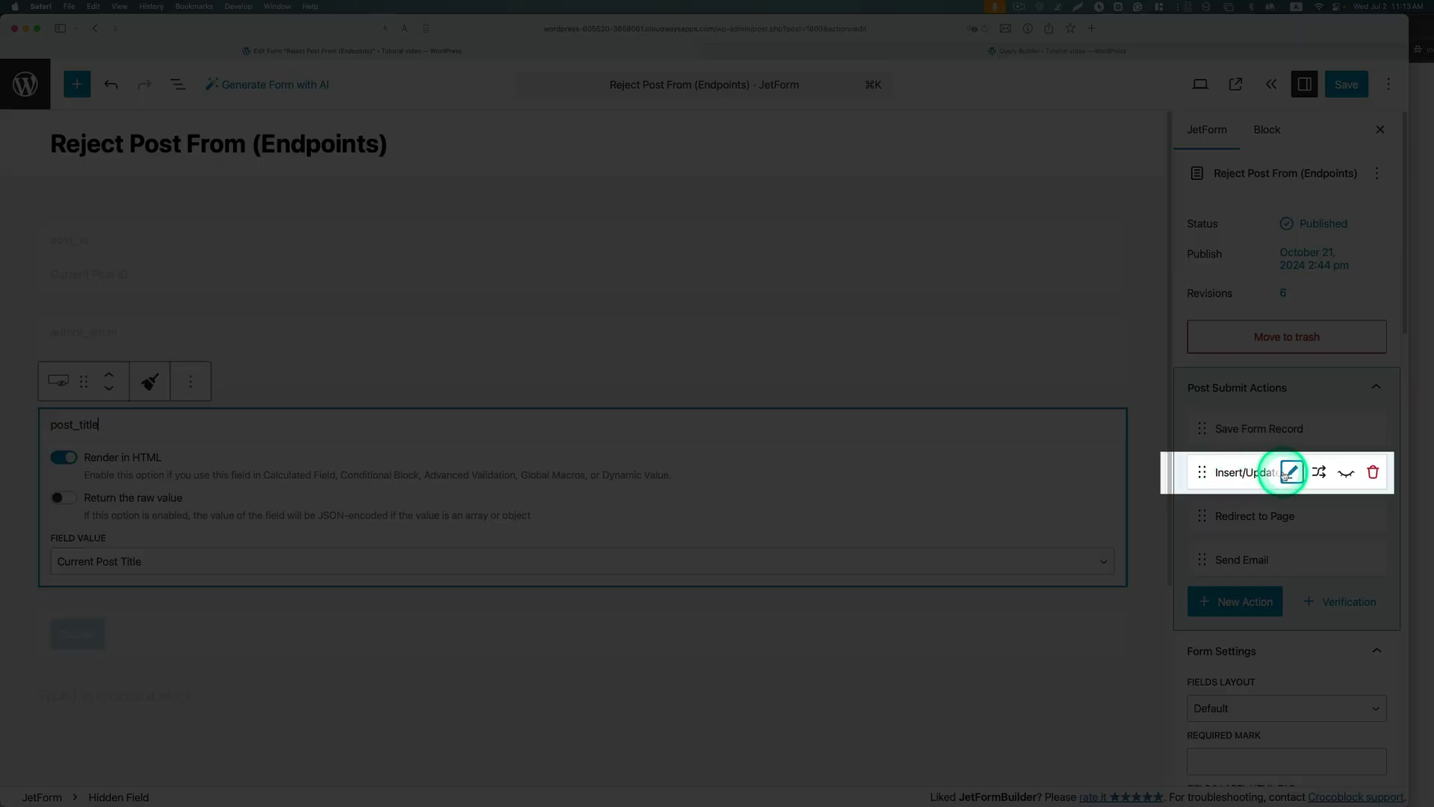
click(1289, 472)
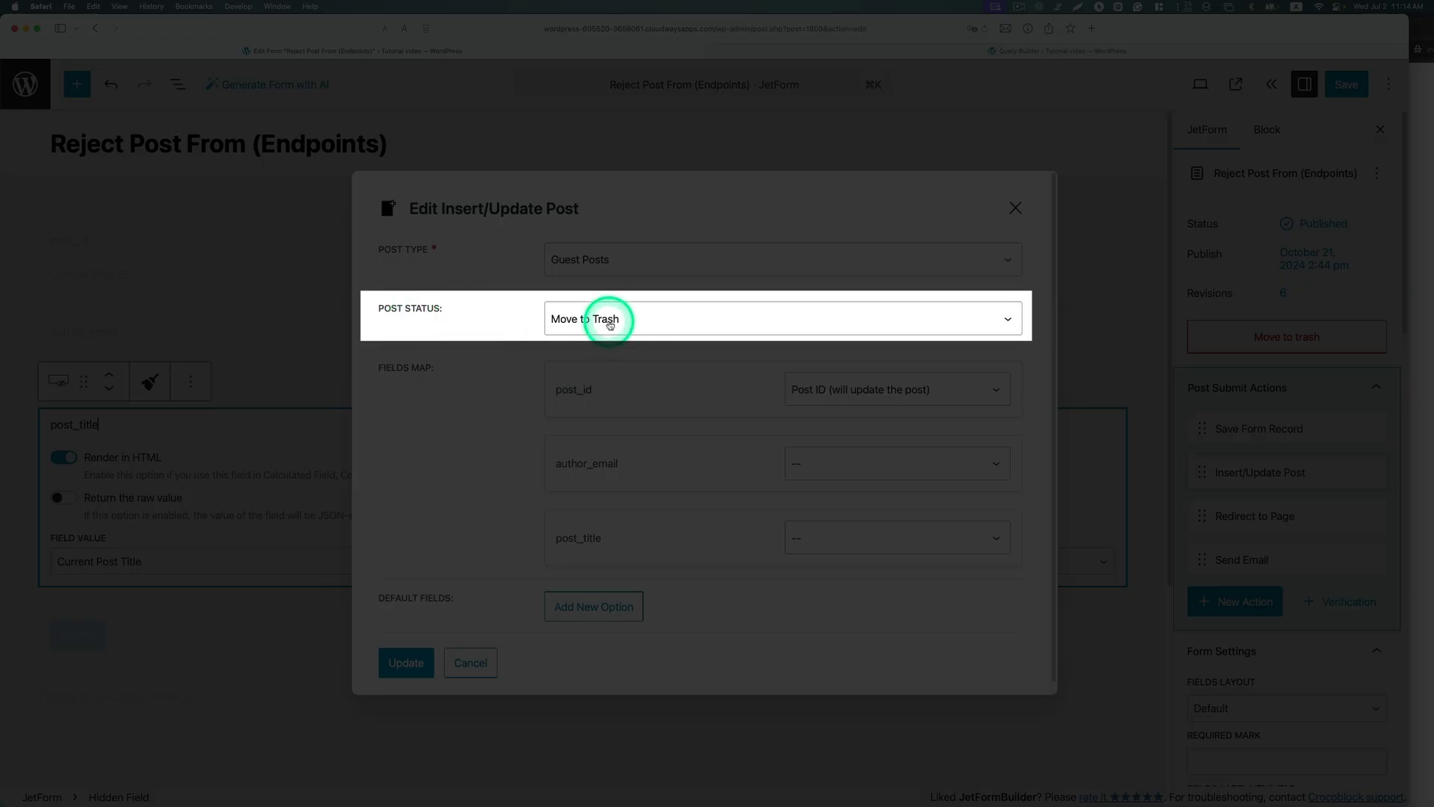
click(610, 324)
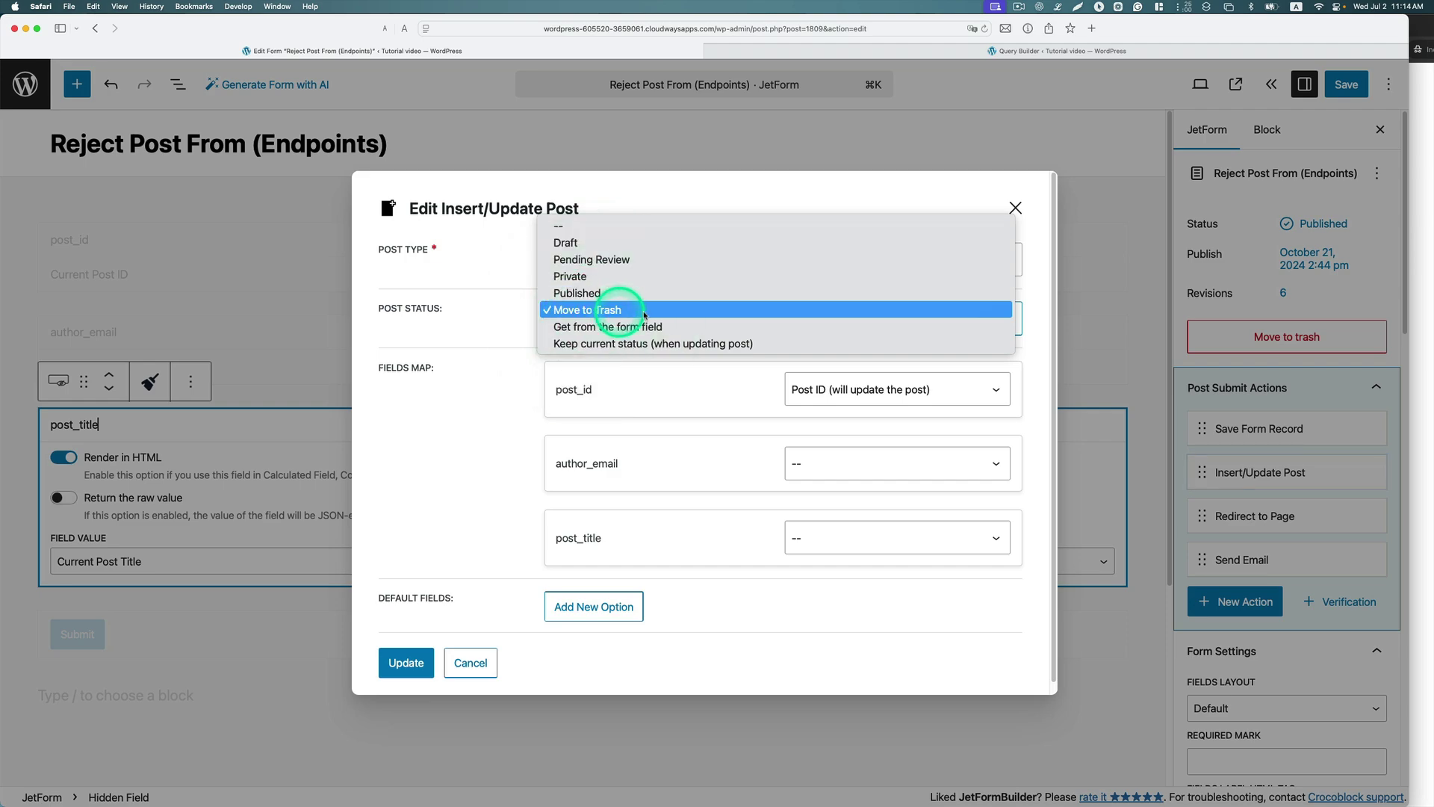
click(590, 309)
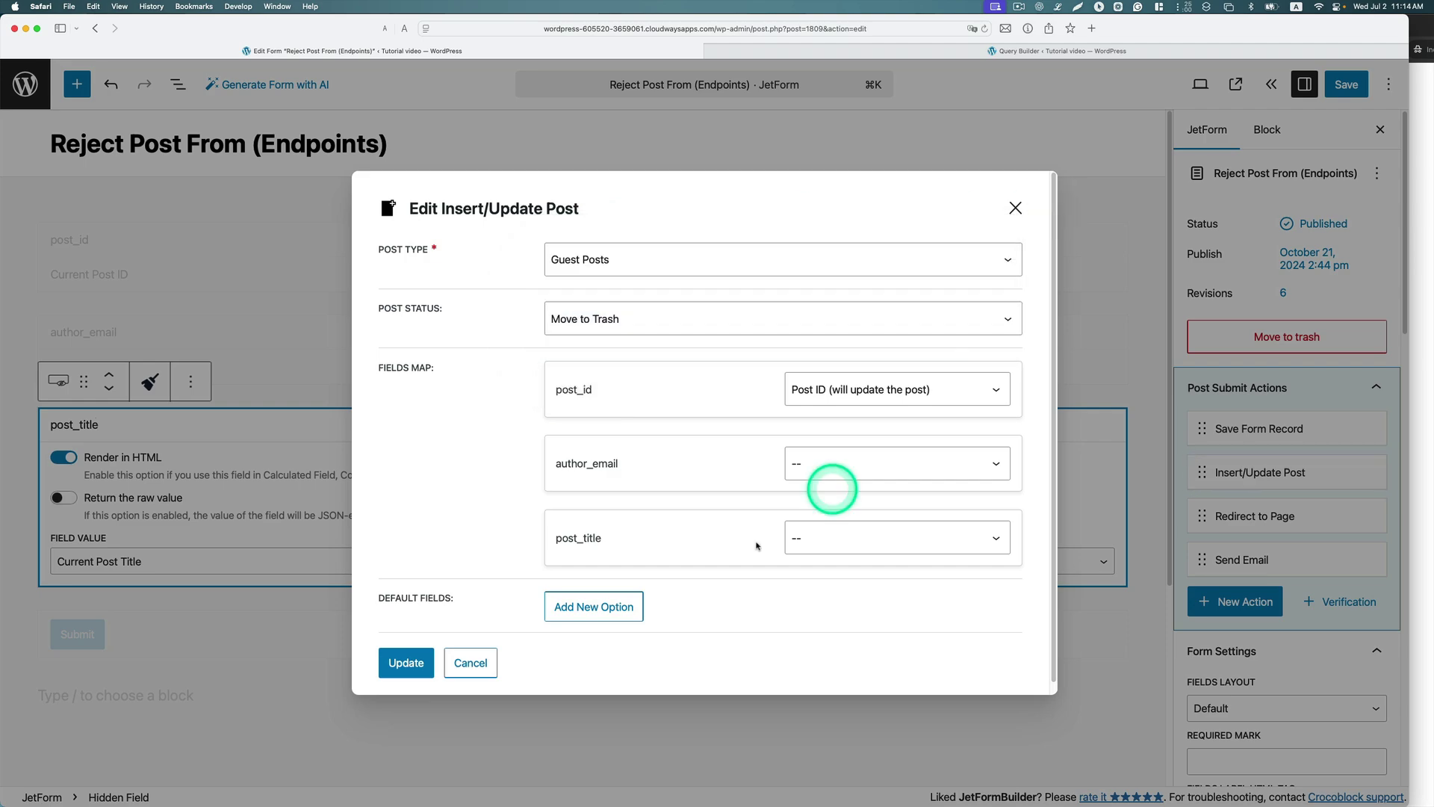
click(470, 662)
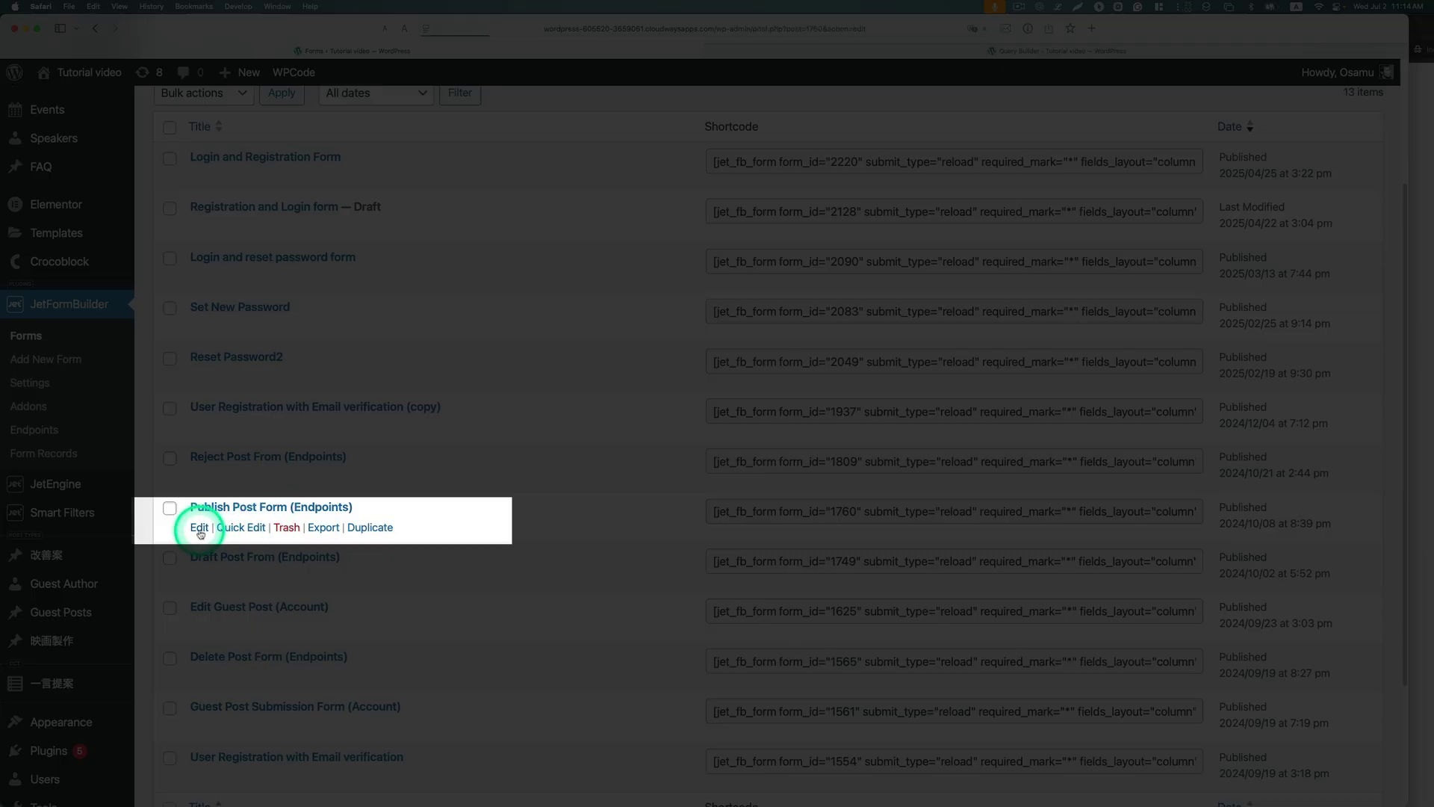
Open the Publish Post Form (Endpoints) form and examine its post_id, author_email and post_url hidden fields and Submit button
click(200, 527)
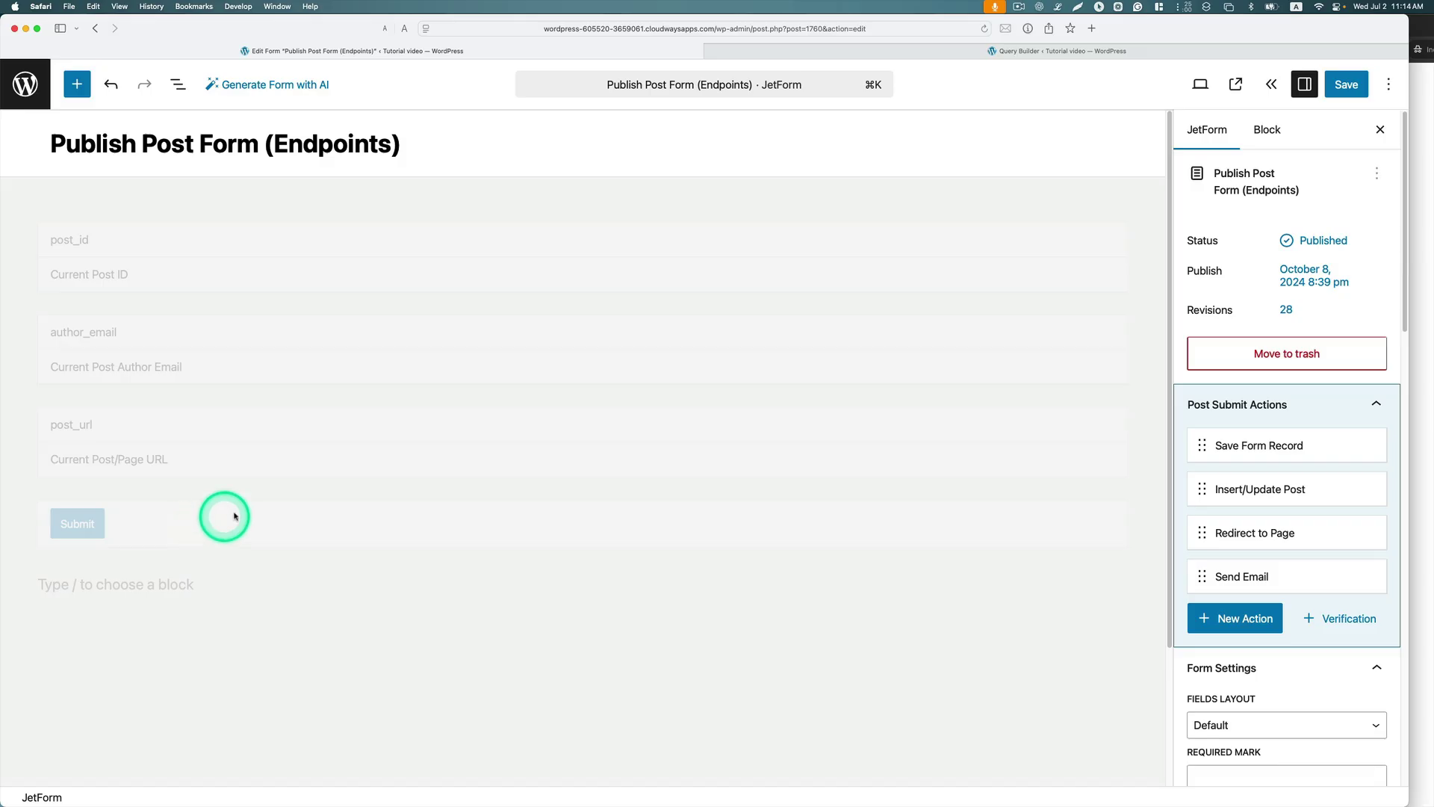
click(329, 245)
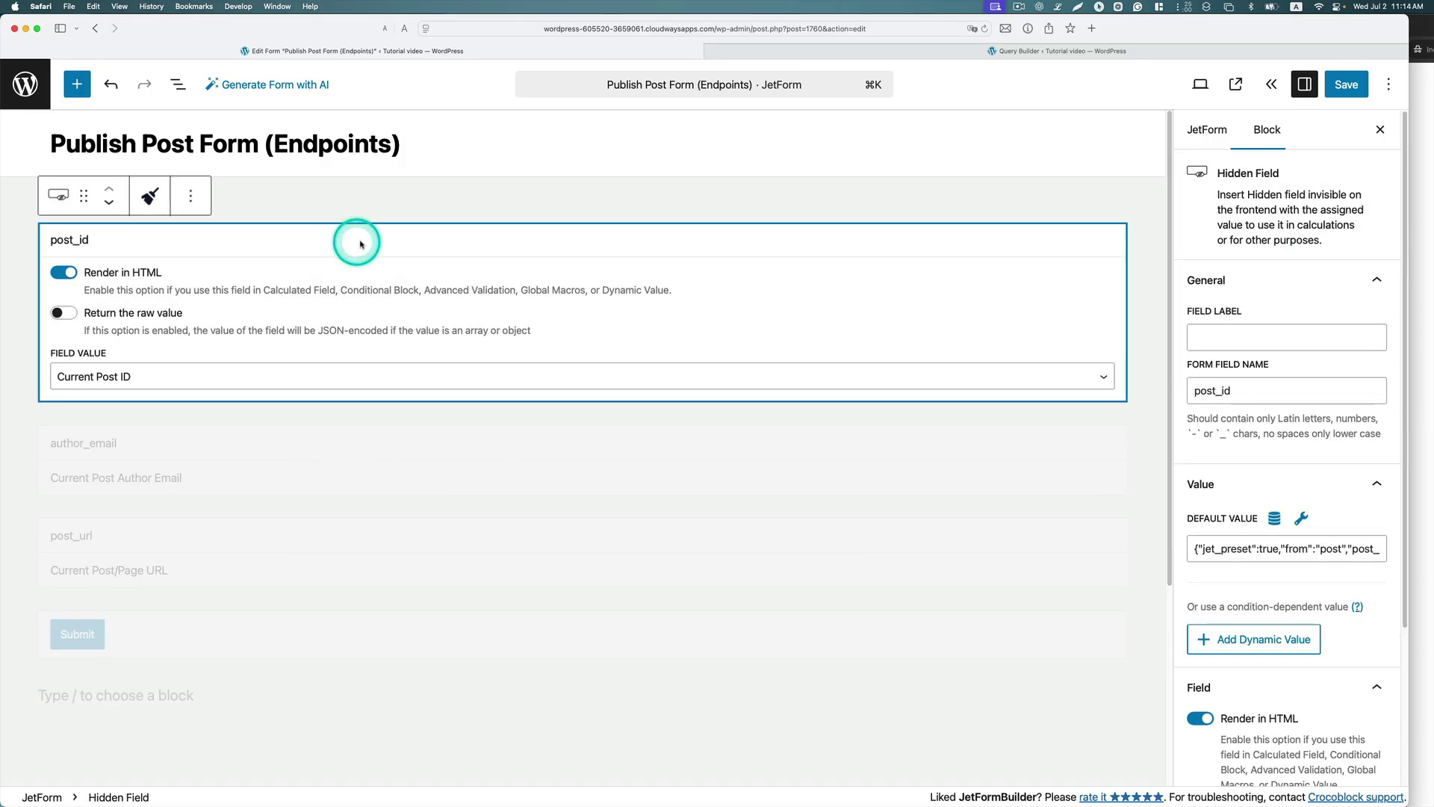
click(273, 440)
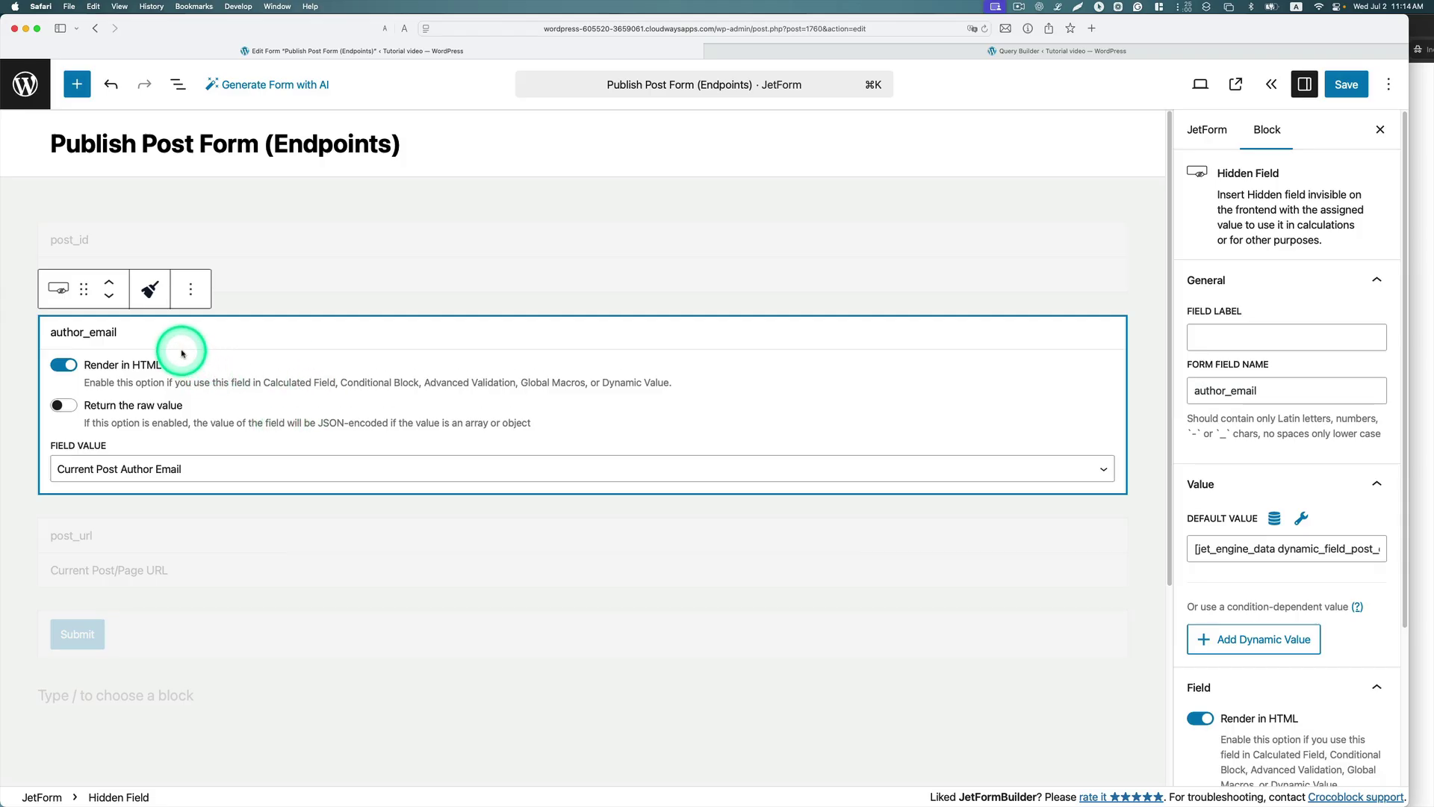
click(290, 553)
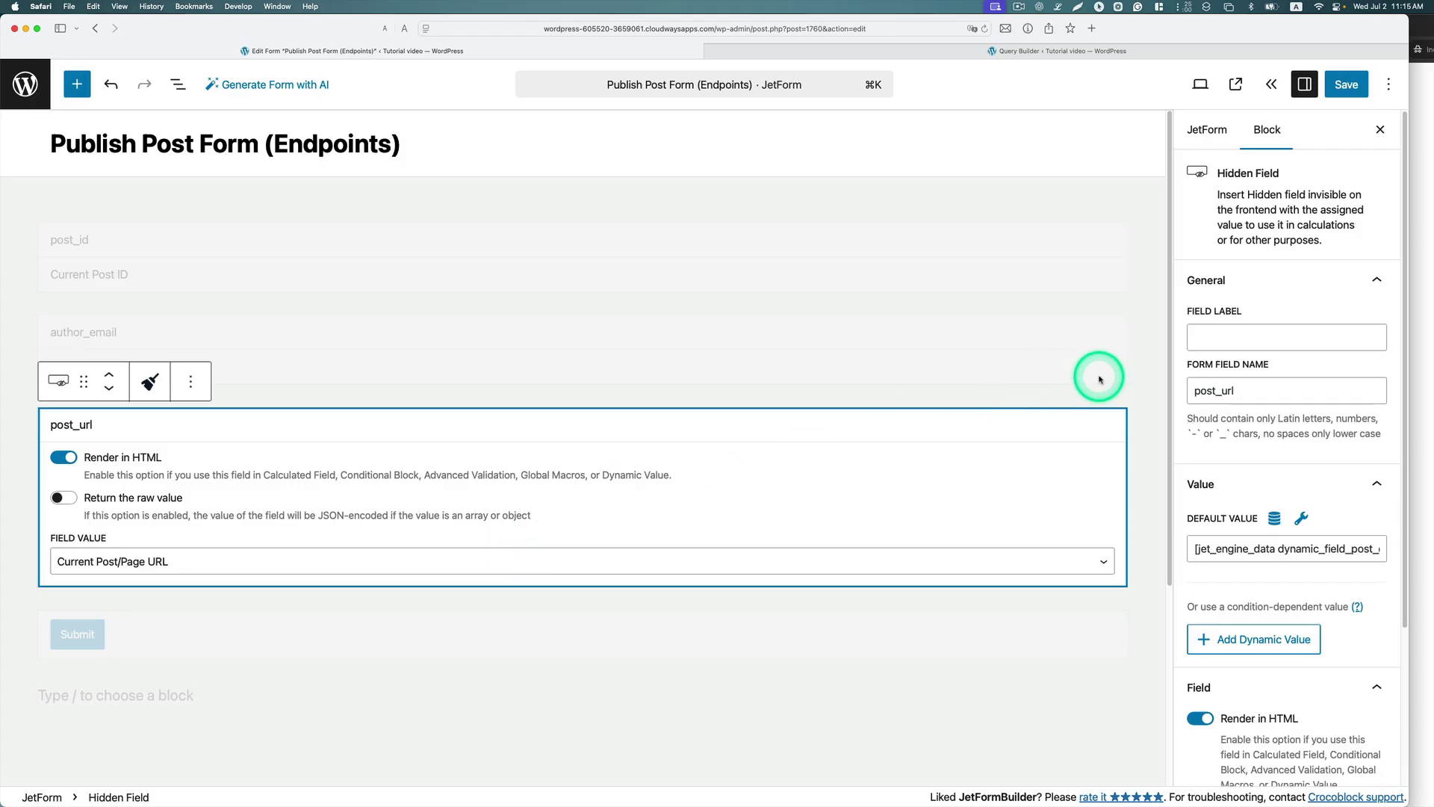
click(346, 620)
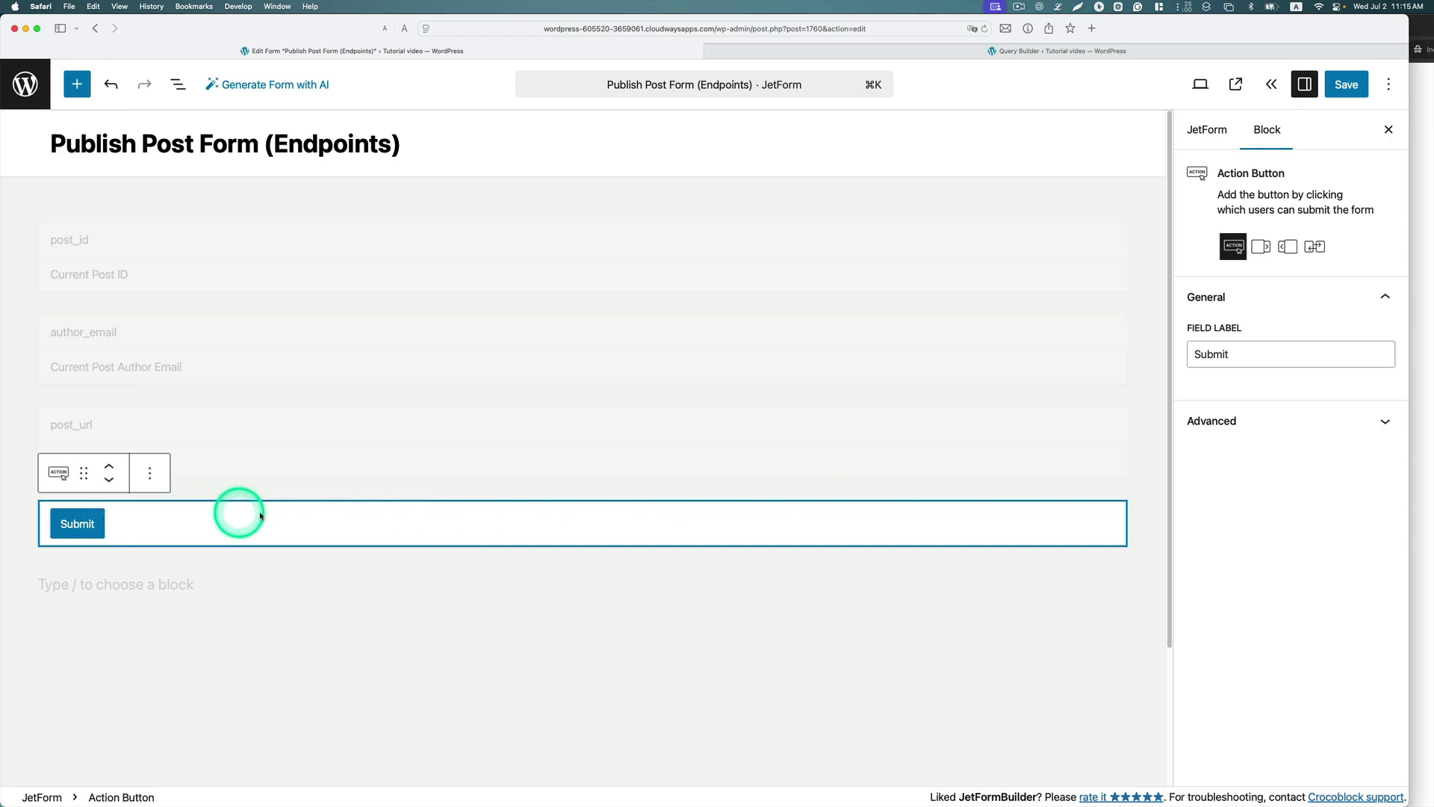
Inspect the publish form's Insert/Update Post action, keep its post status at Published, and close it without updating
click(1200, 134)
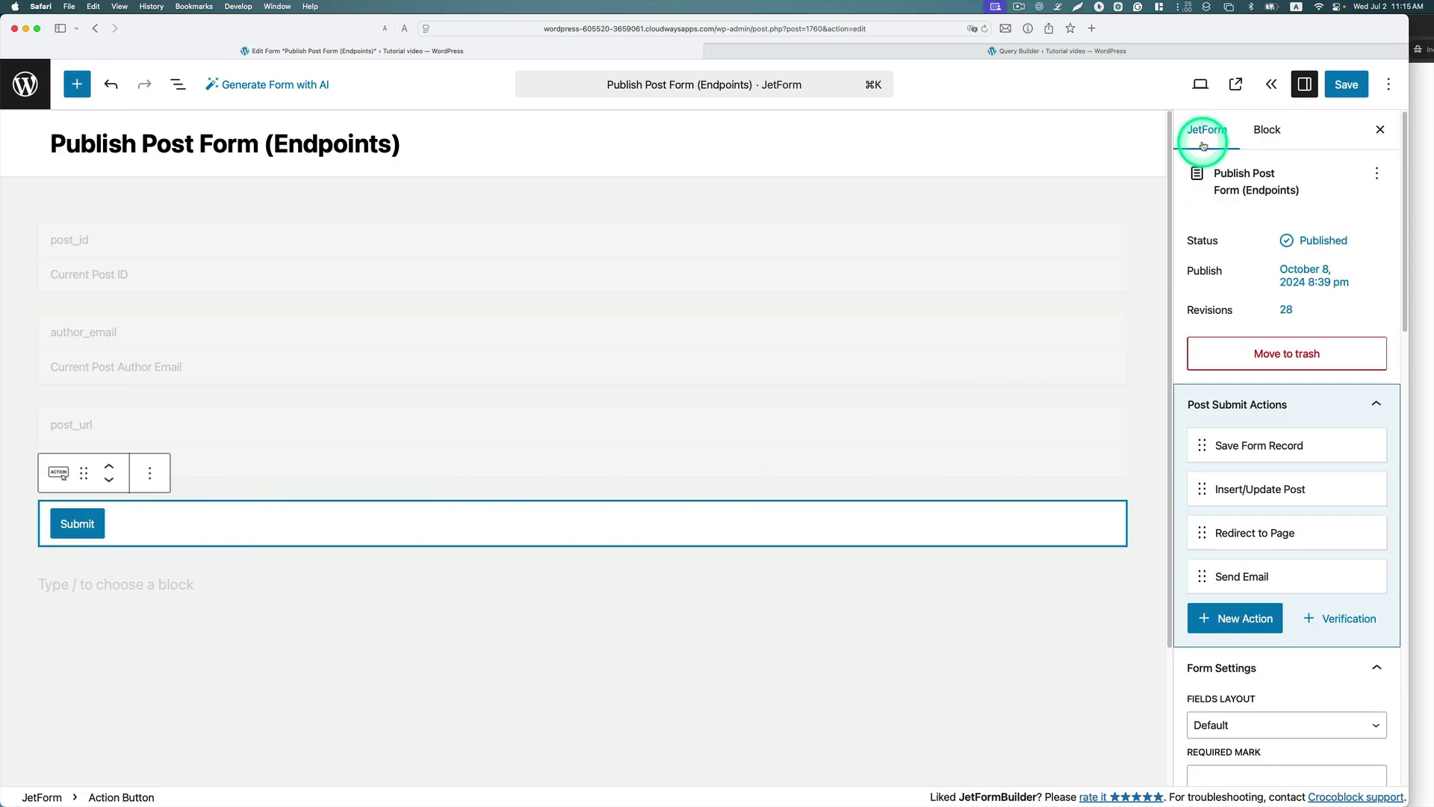
mouse_move(1238, 490)
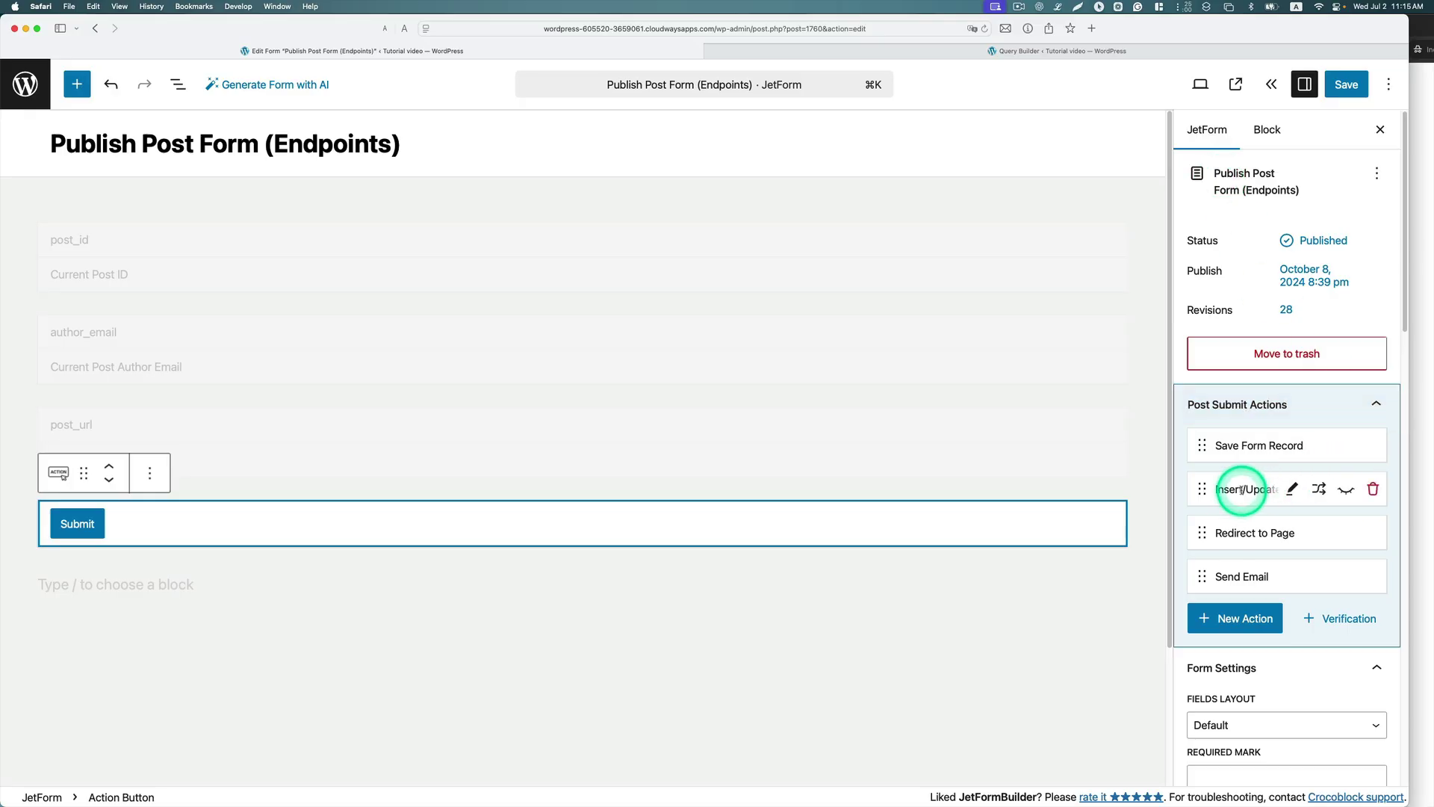
click(1291, 490)
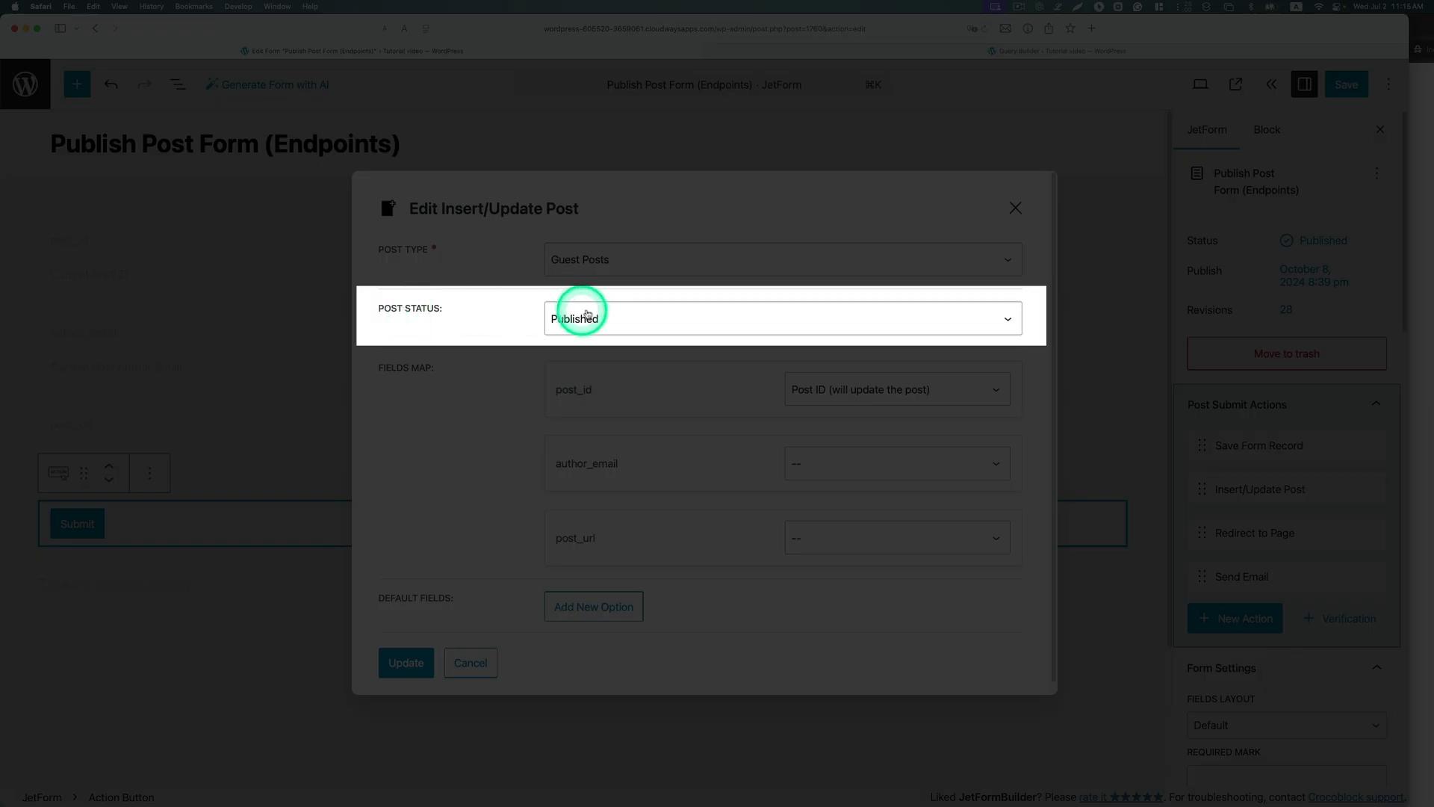
click(586, 312)
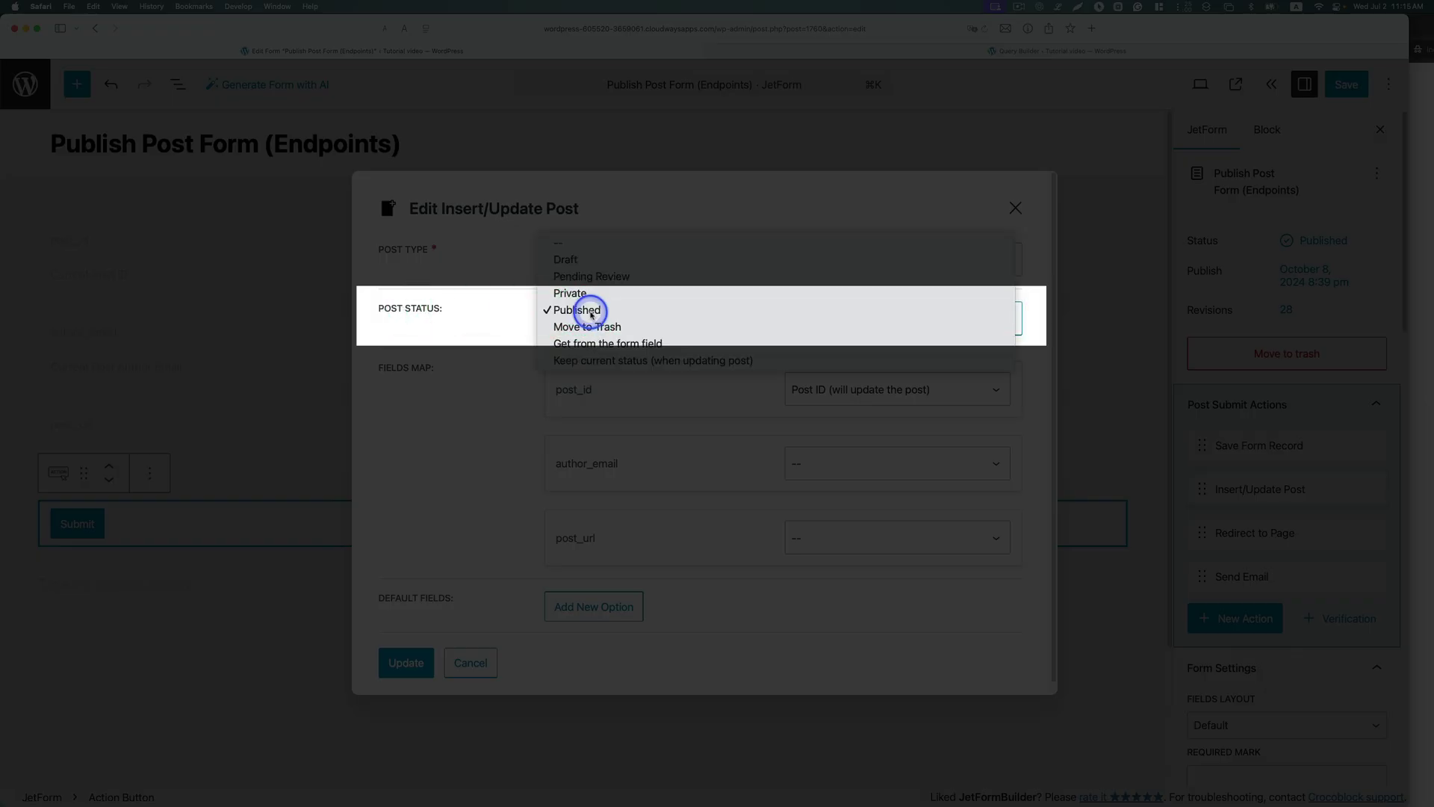
click(590, 310)
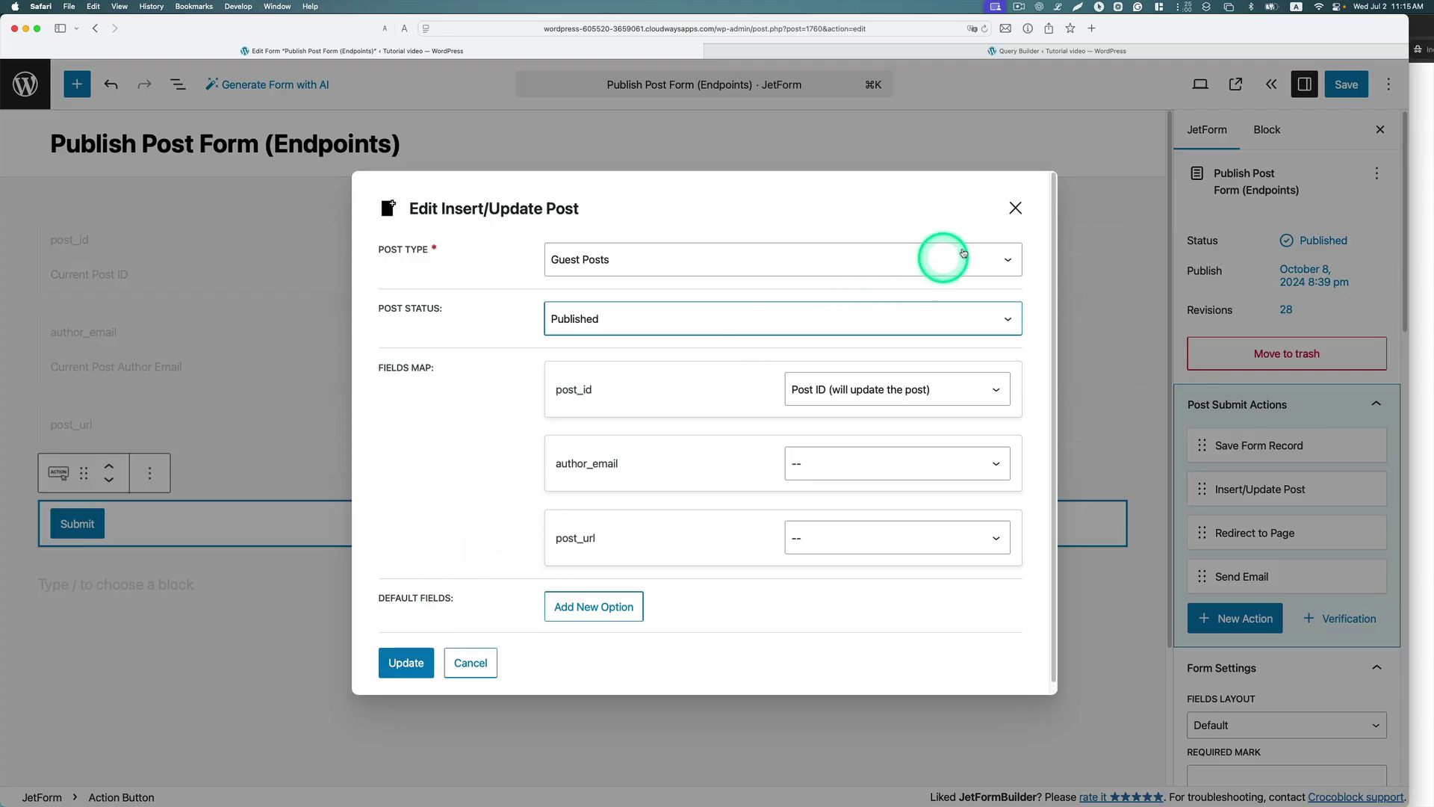
click(1015, 208)
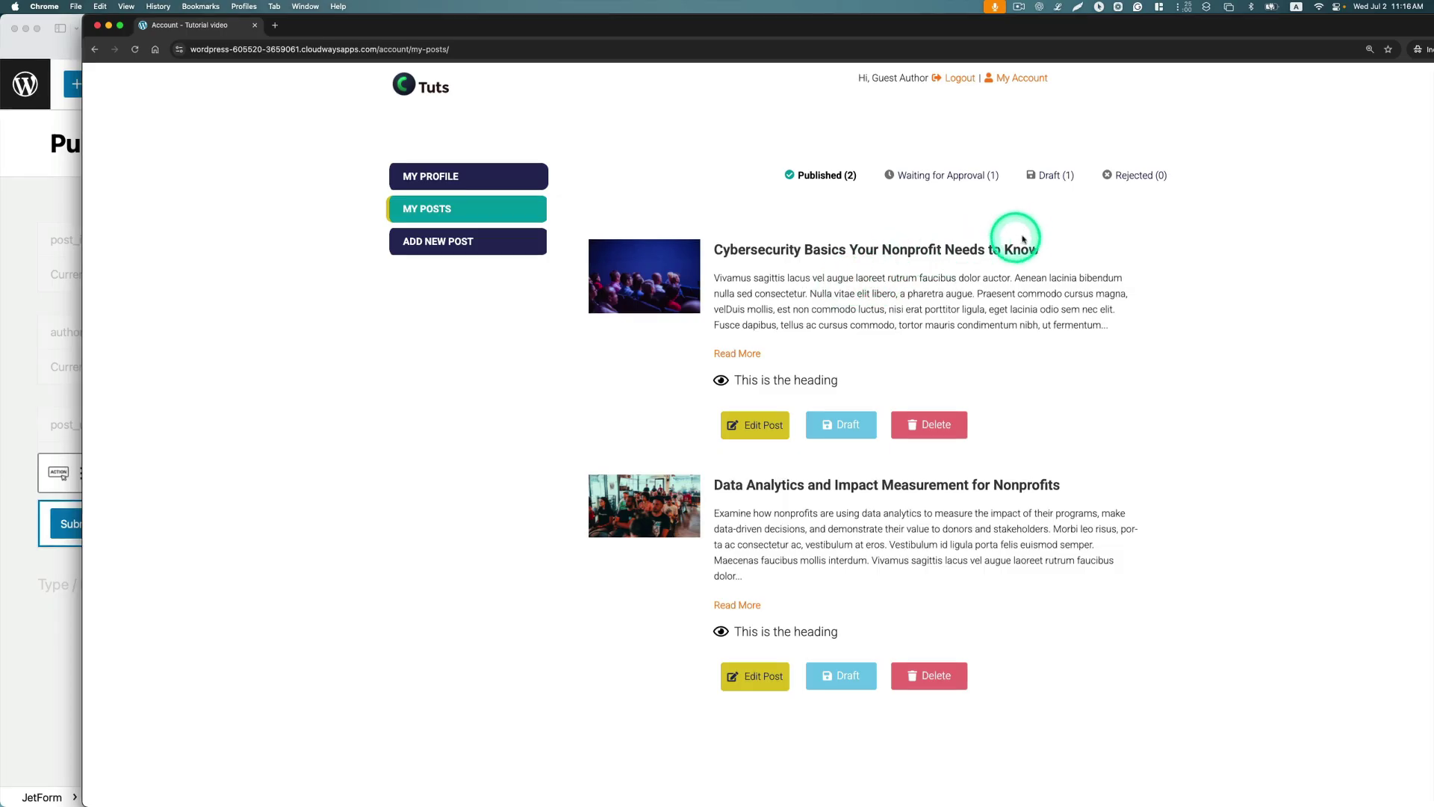
Show the guest author's posts waiting for approval and shift the browser window aside slightly
click(956, 176)
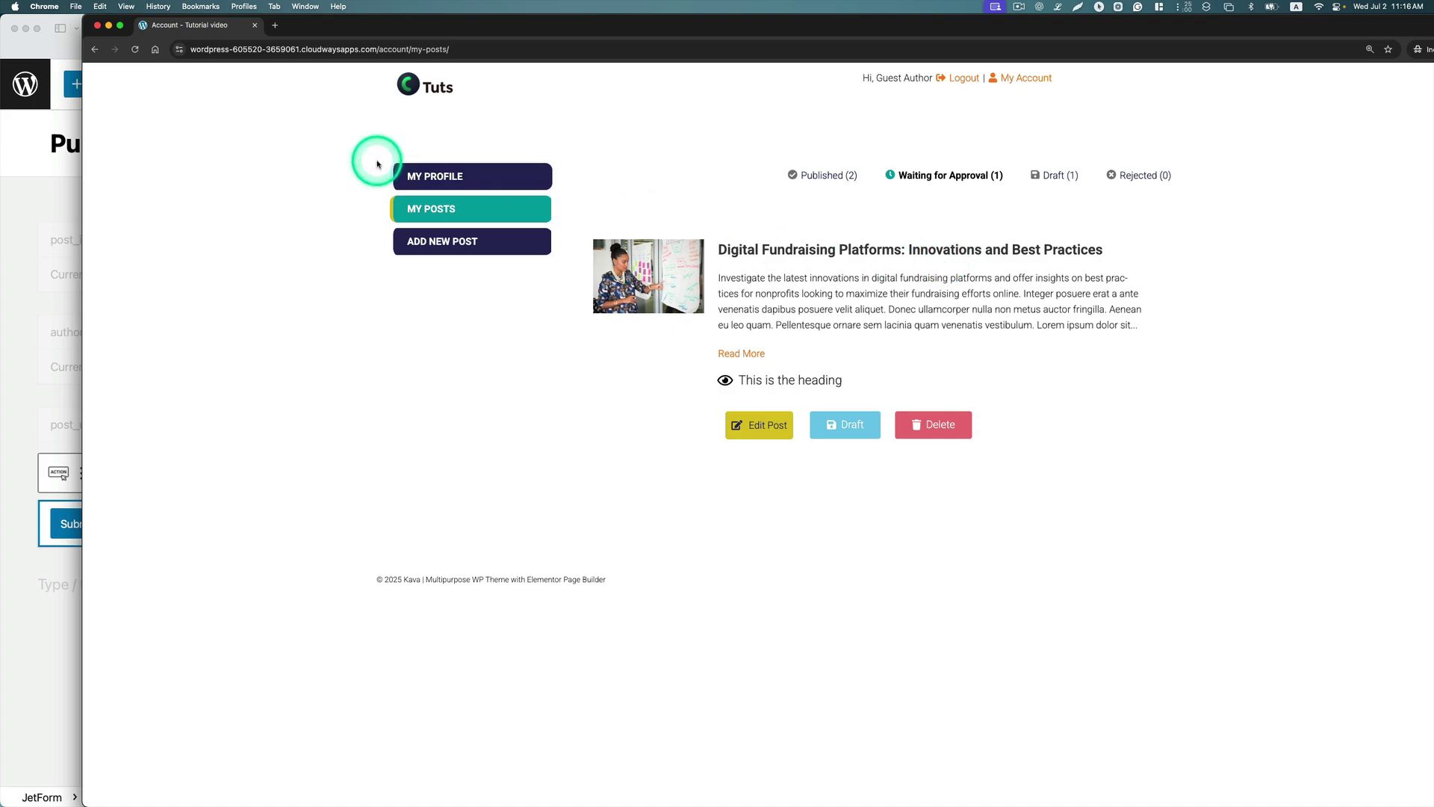
drag(384, 27, 410, 28)
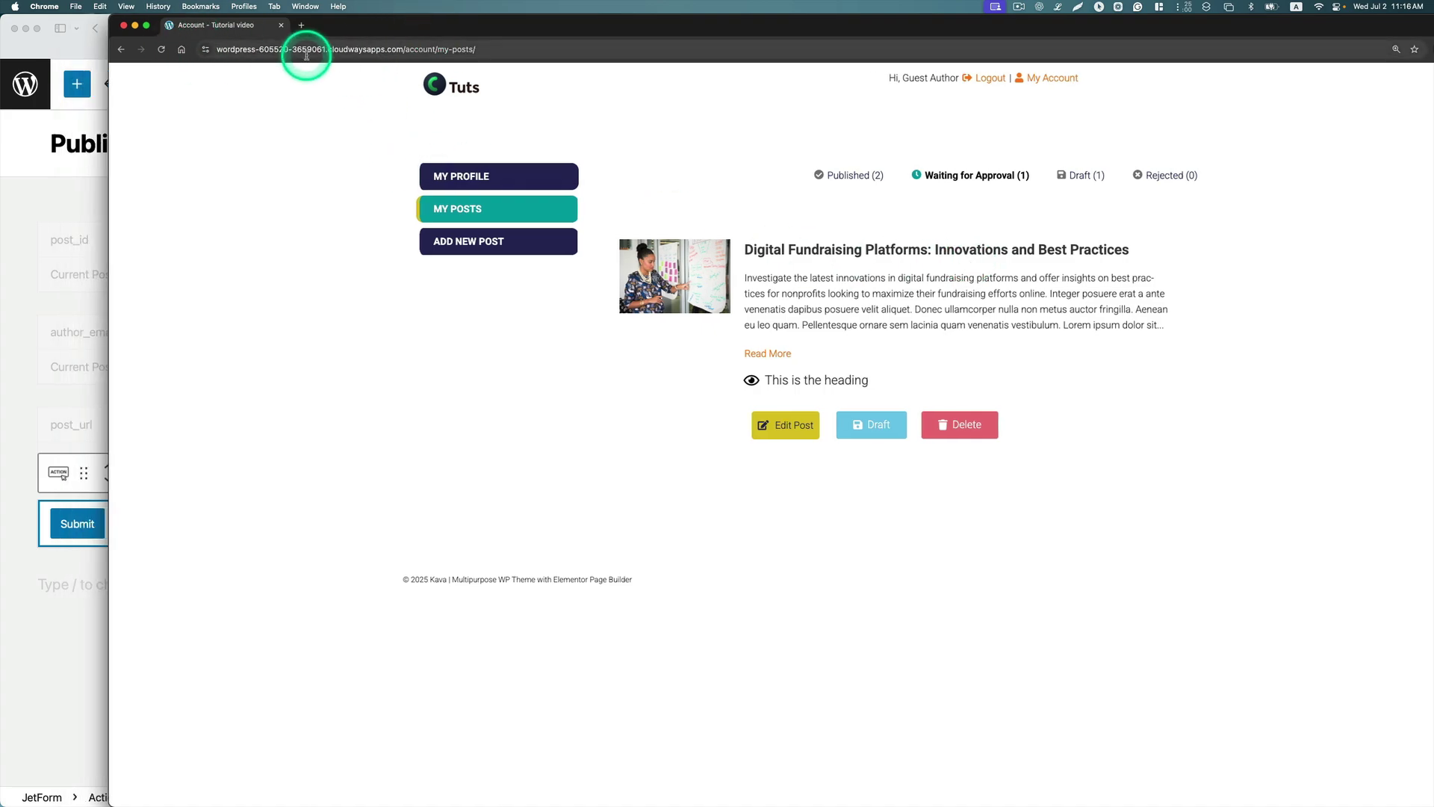
click(996, 7)
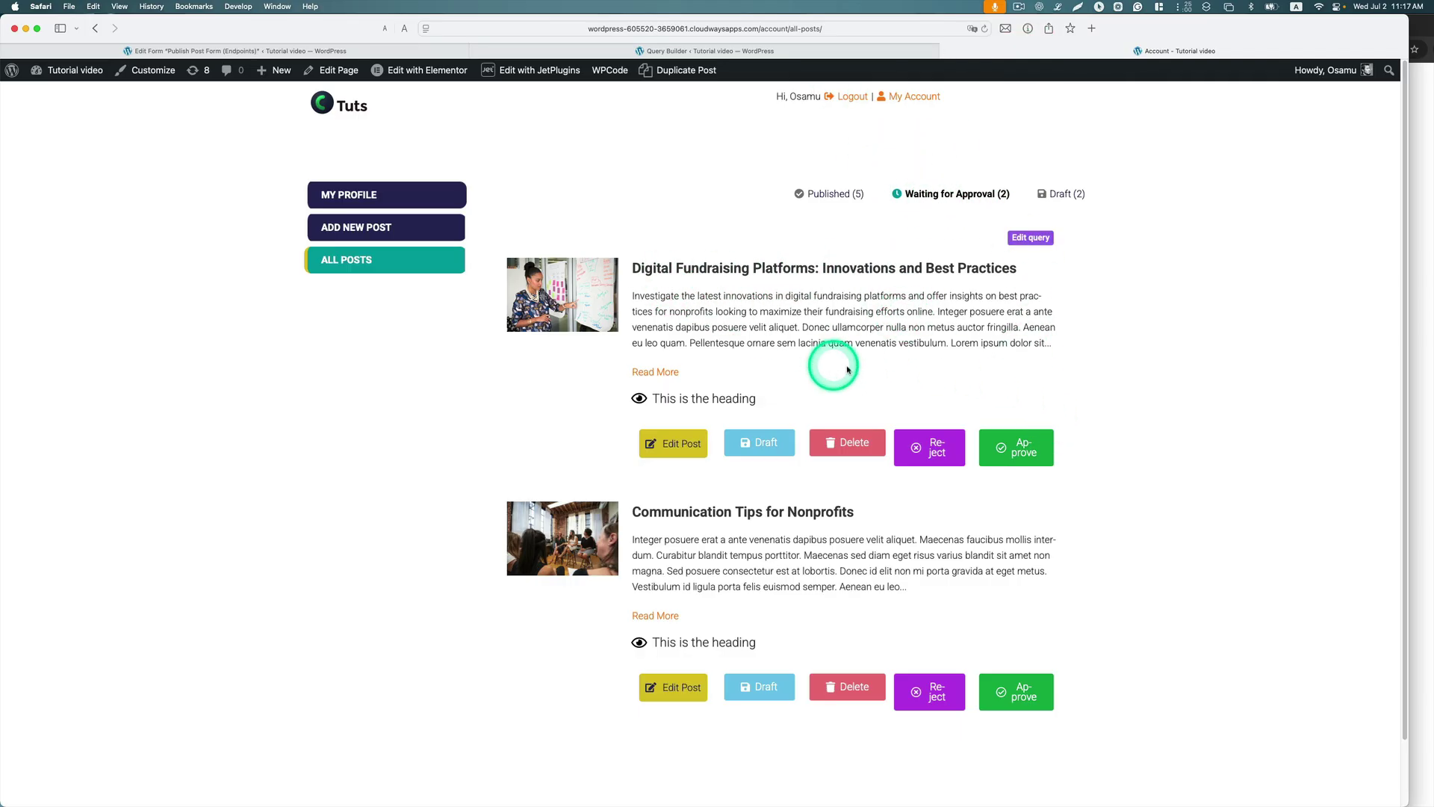
Approve the pending post "Digital Fundraising Platforms: Innovations and Best Practices" from the All Posts page and check the Published list for it
click(1029, 453)
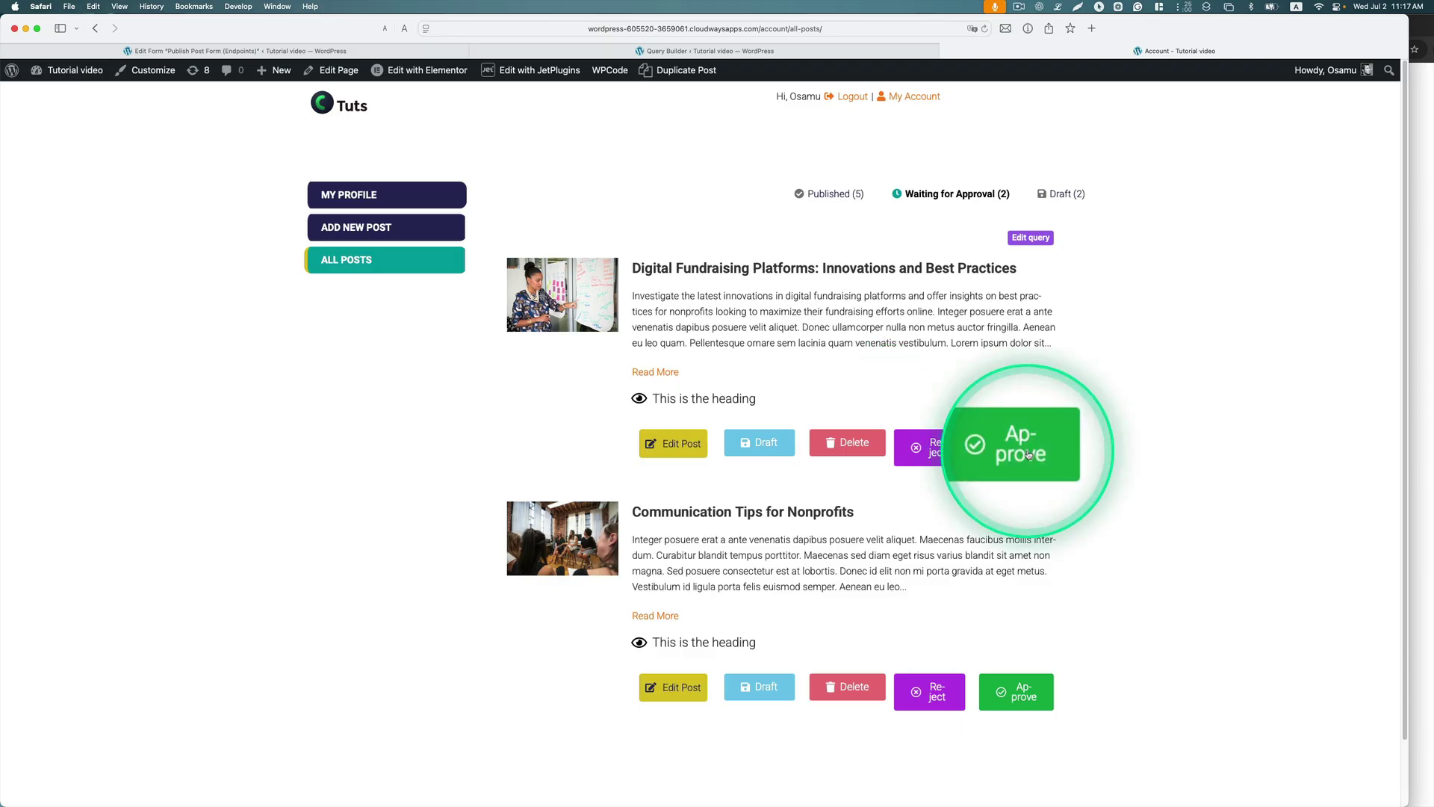
click(1027, 461)
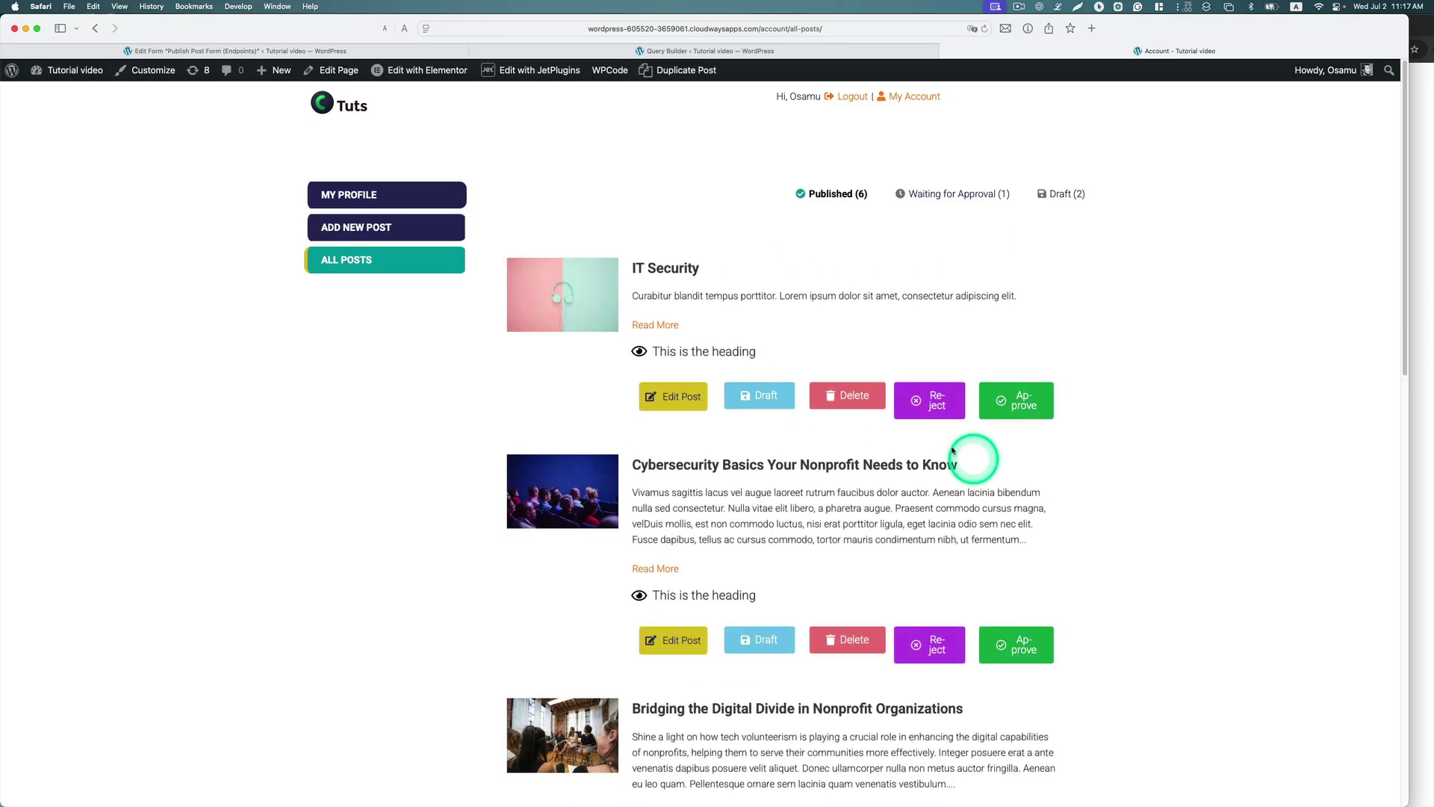
scroll(746, 403, down, 10)
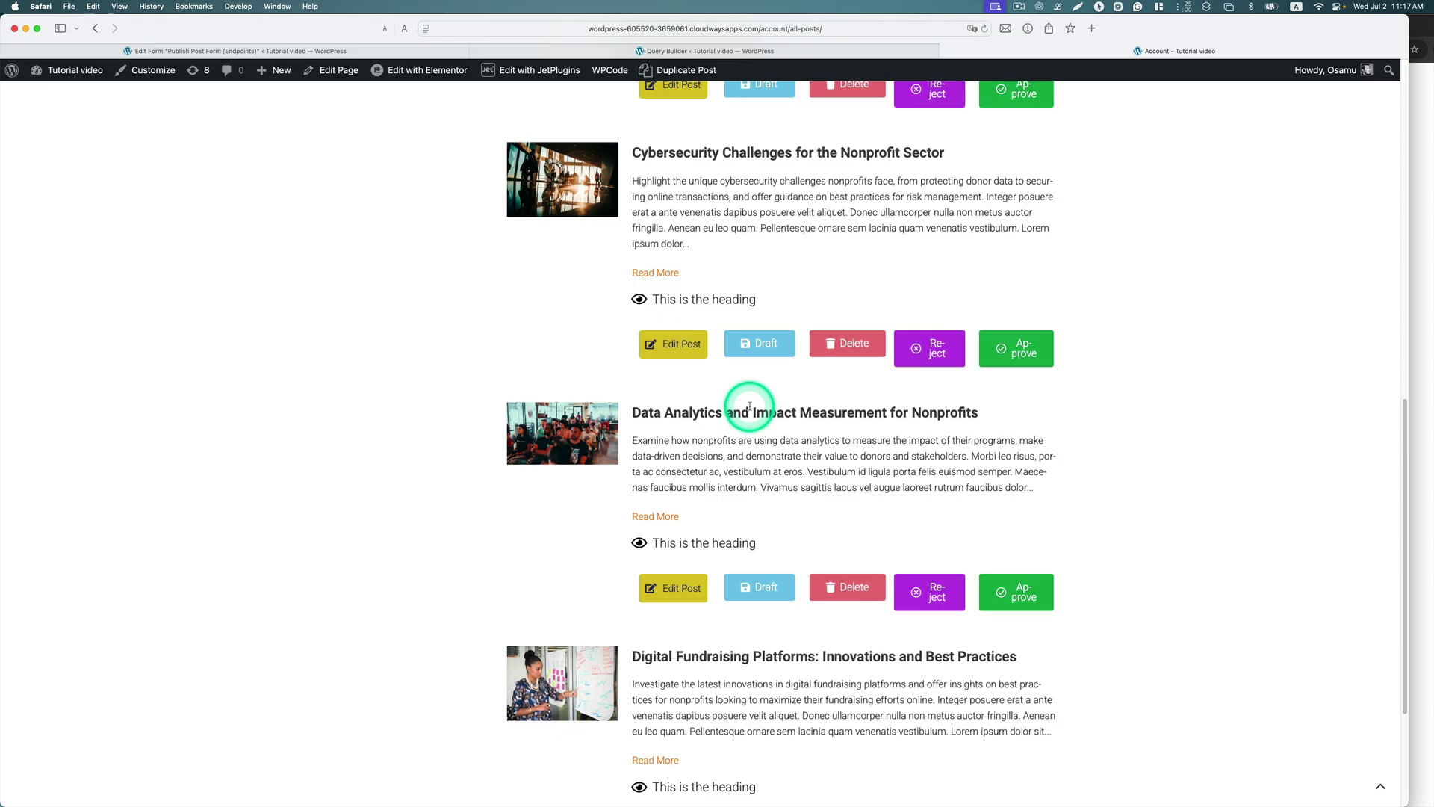
scroll(749, 407, down, 3)
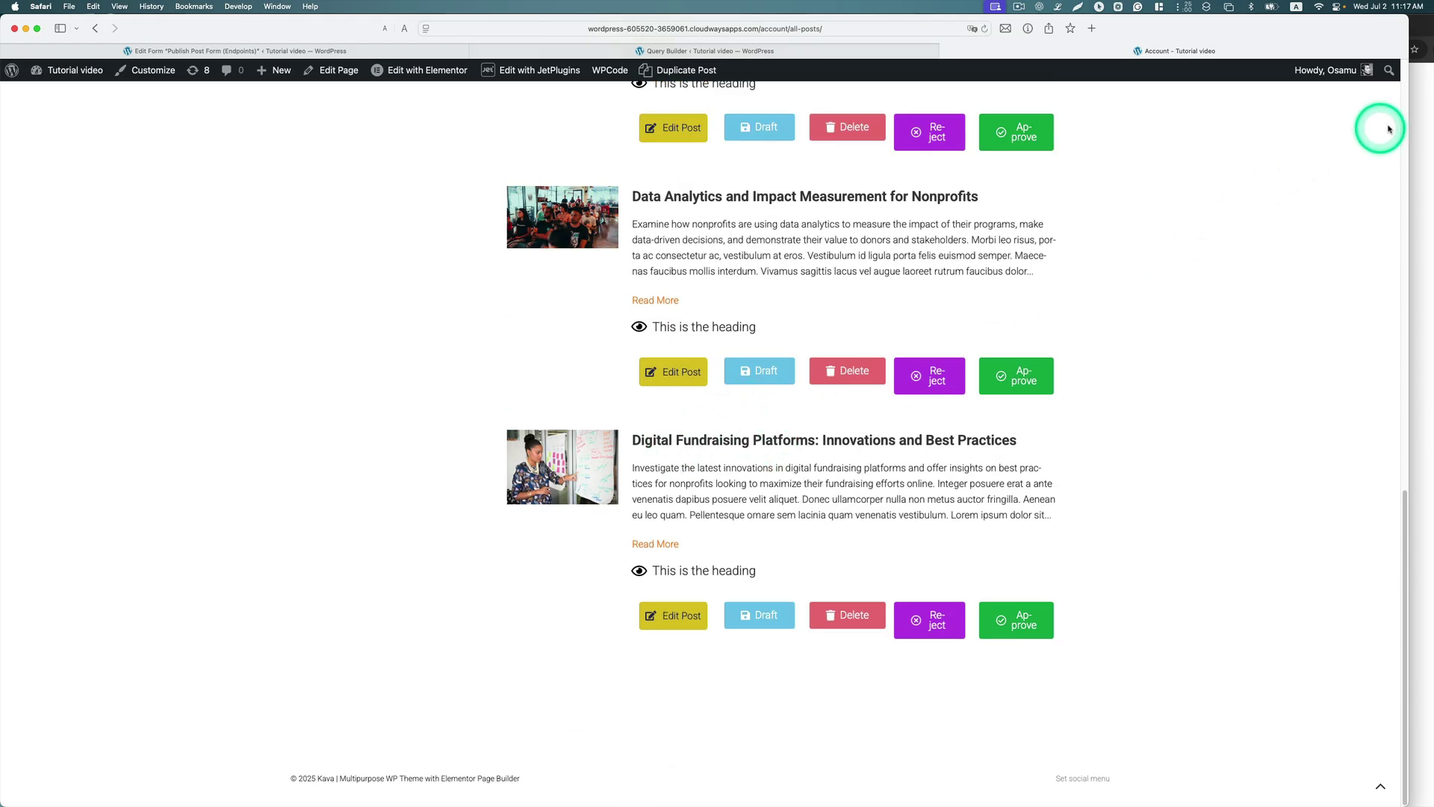
Switch to the guest author's Chrome window, reload My Posts and look for the approved post in the Published list
click(1413, 119)
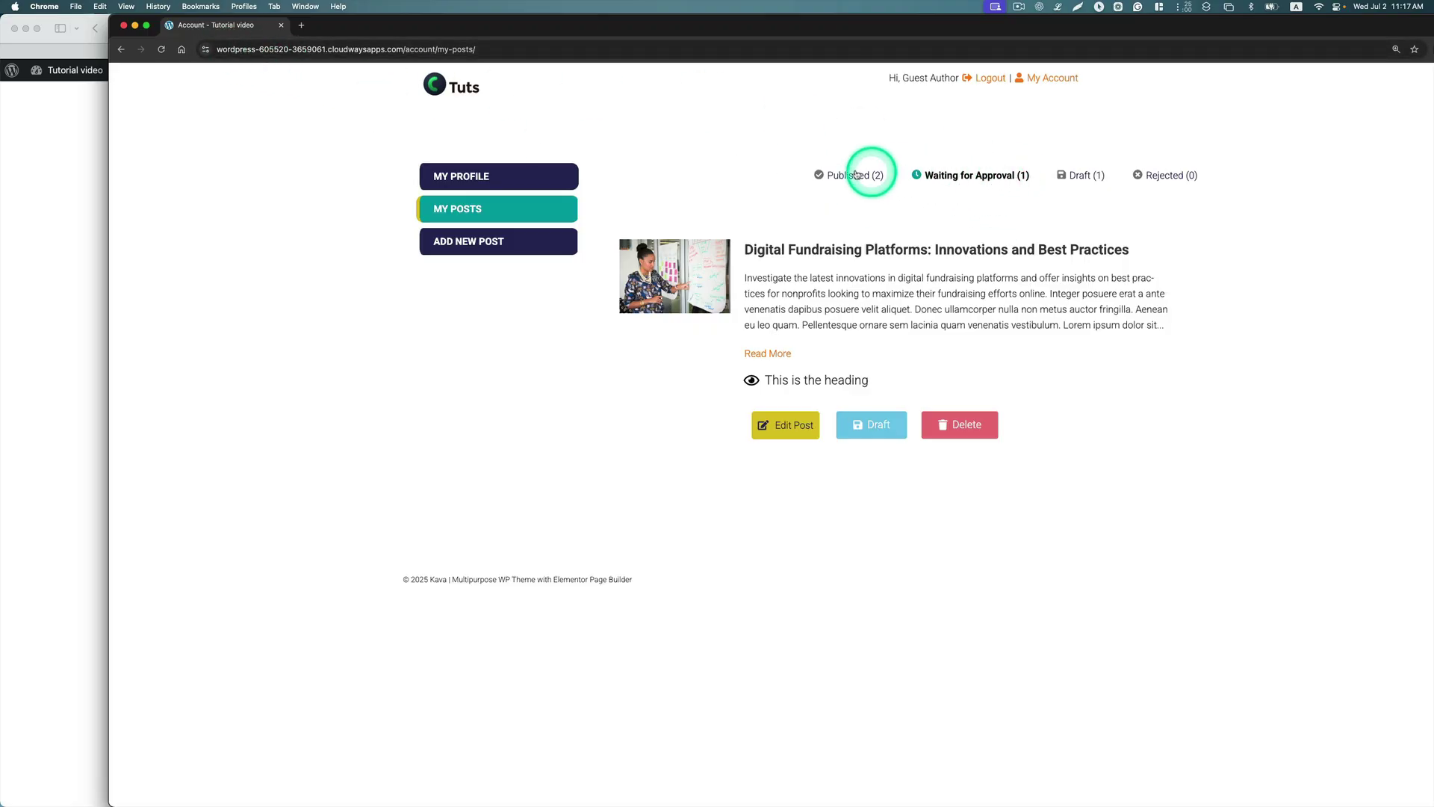
click(163, 51)
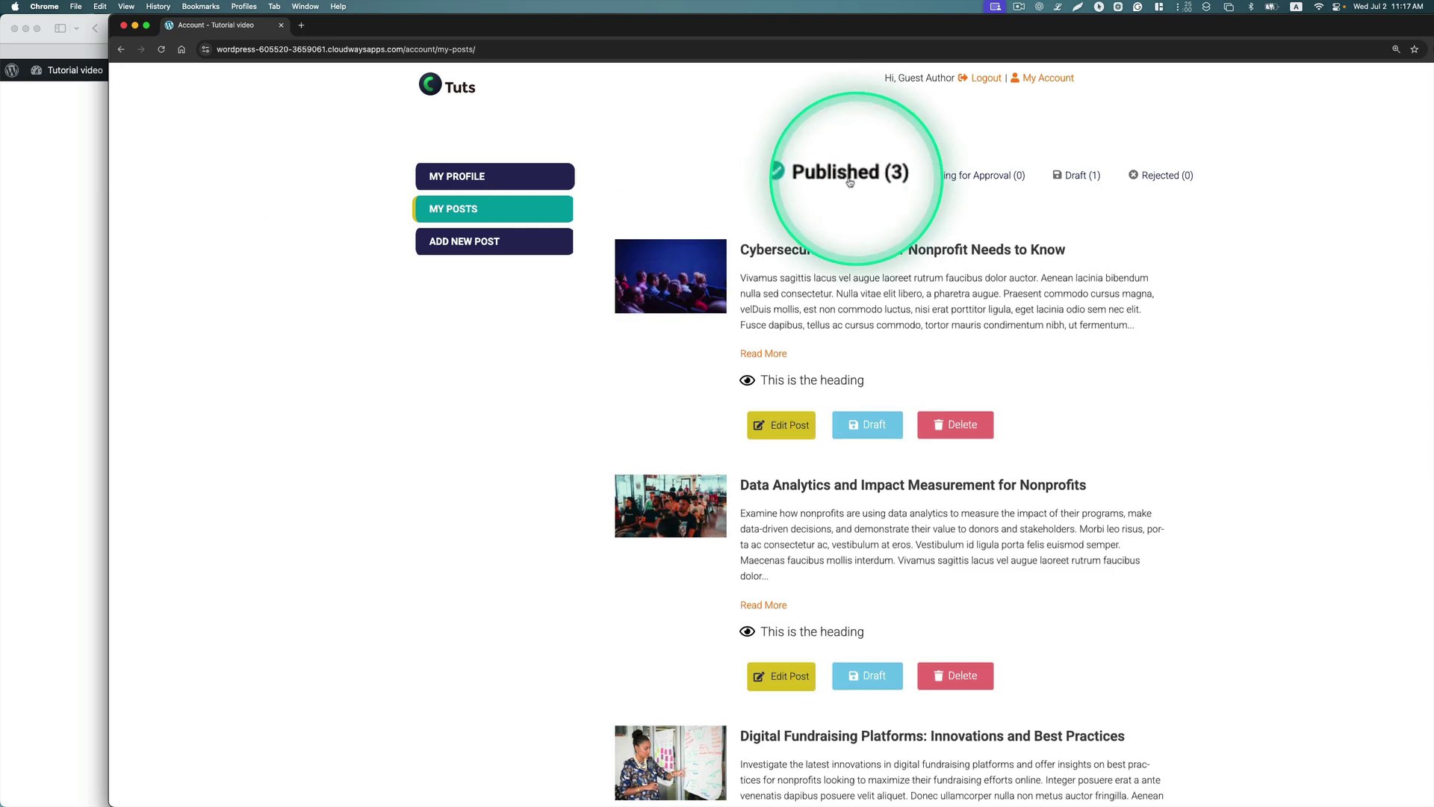
scroll(859, 299, down, 4)
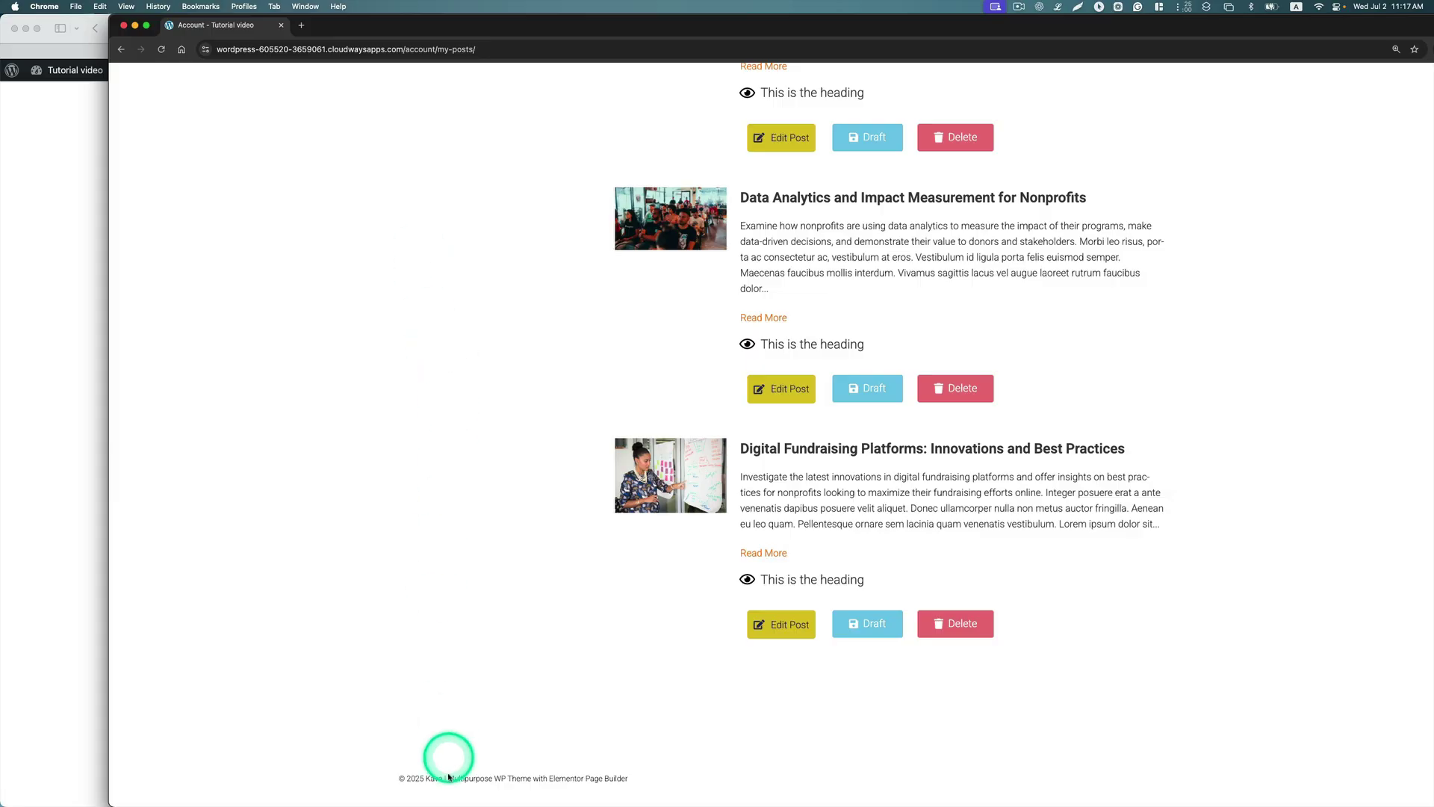
Switch to Mail and read the "Your post has been published" notification email
mouse_move(455, 792)
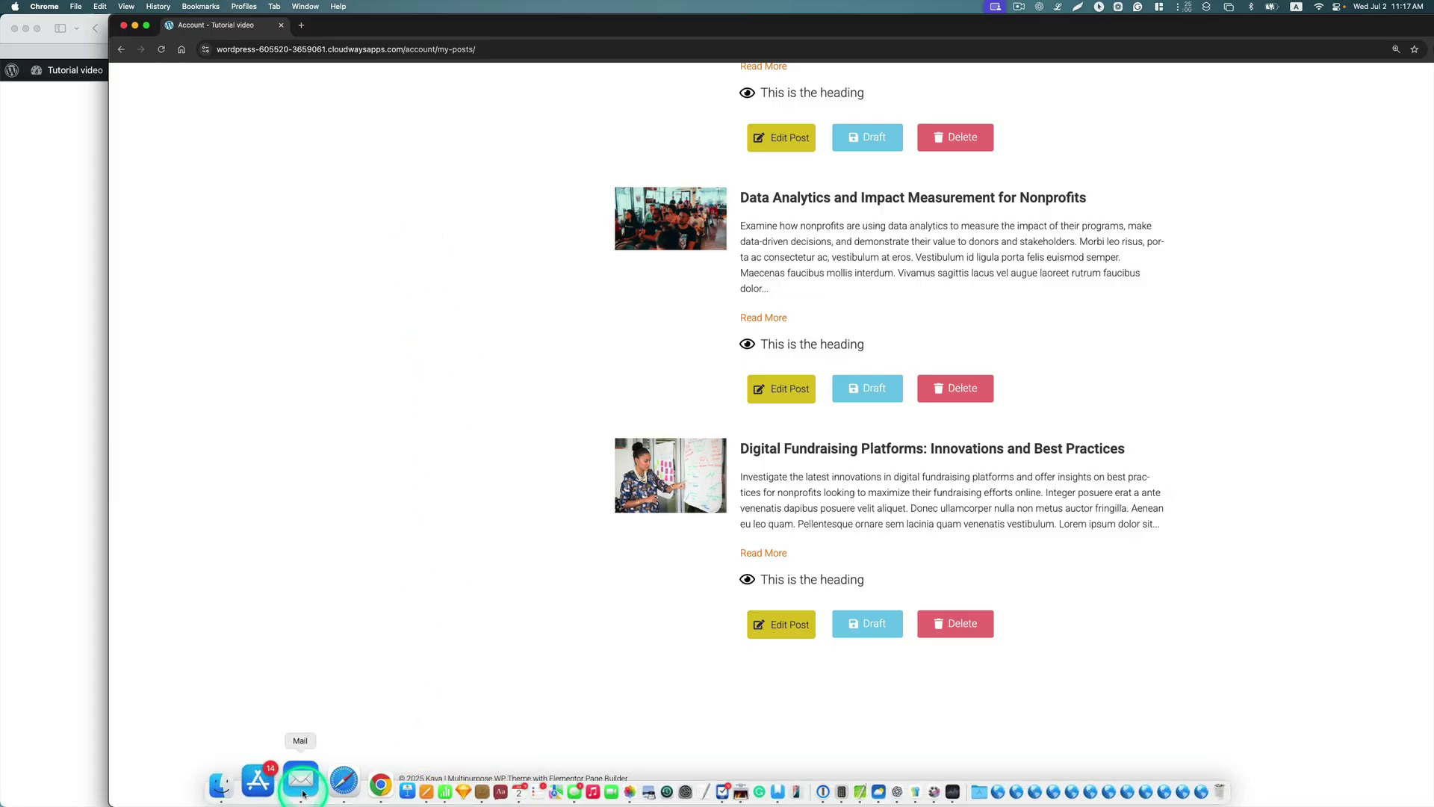
click(301, 780)
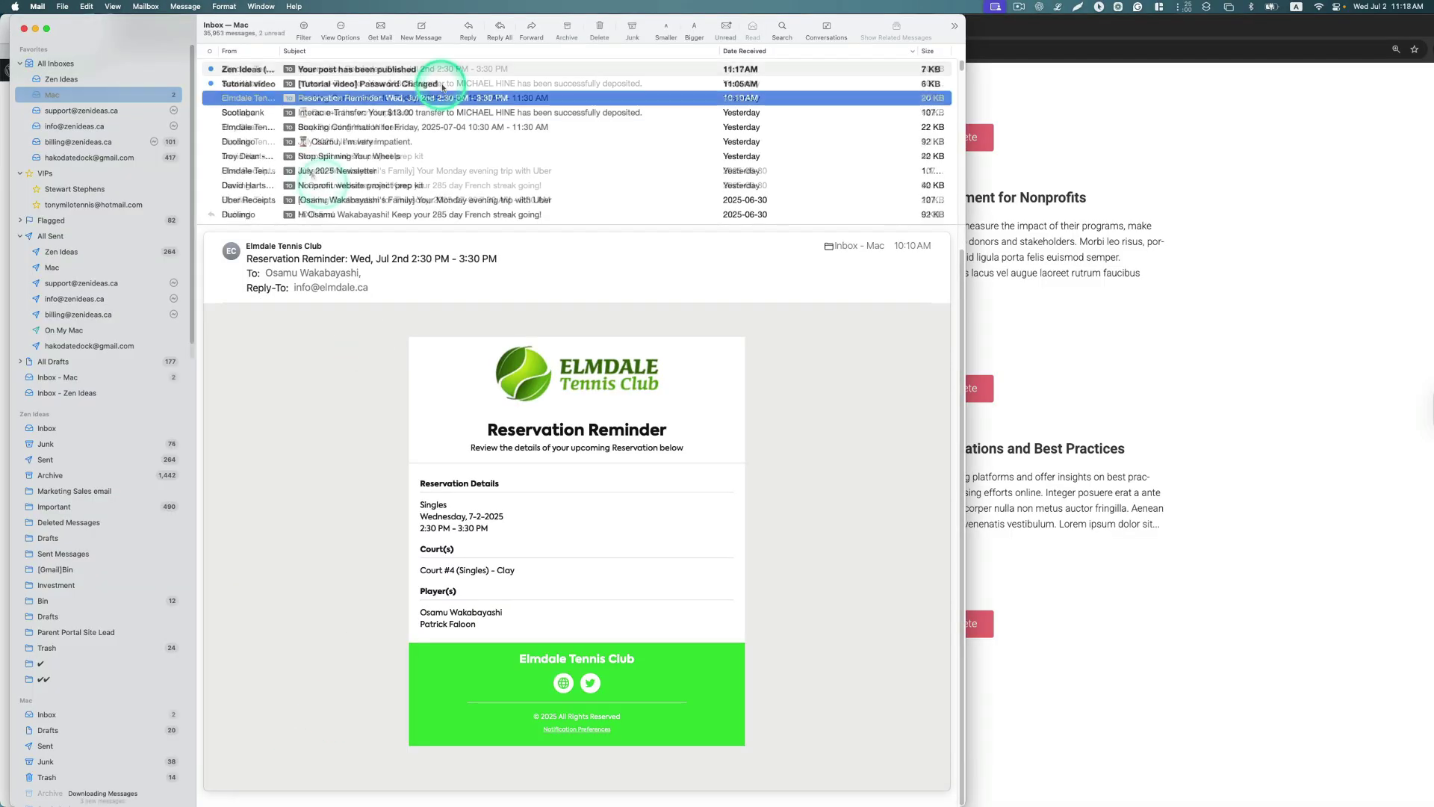
click(265, 71)
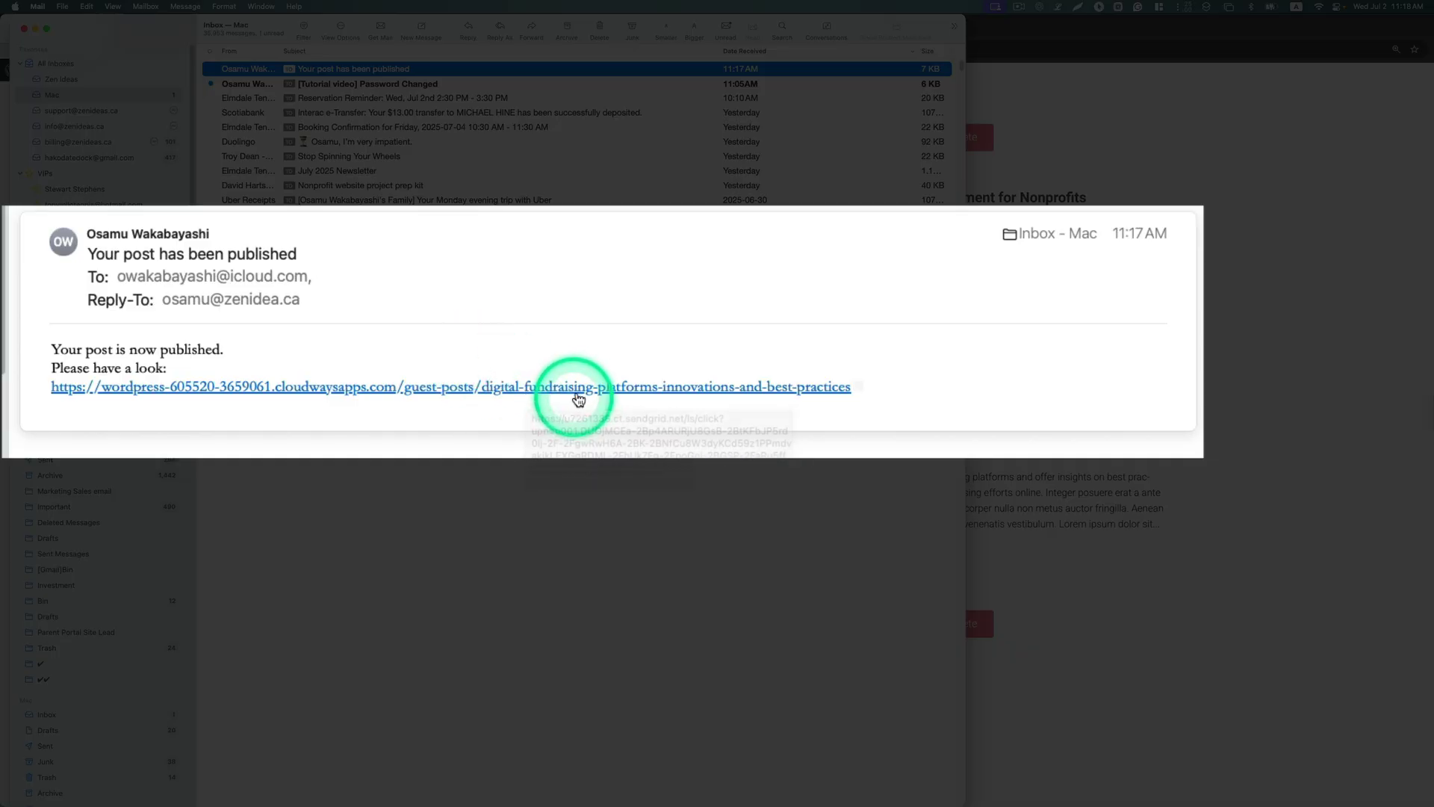
Open the notification email's post link in Chrome and look through the published Digital Fundraising Platforms post
right_click(631, 391)
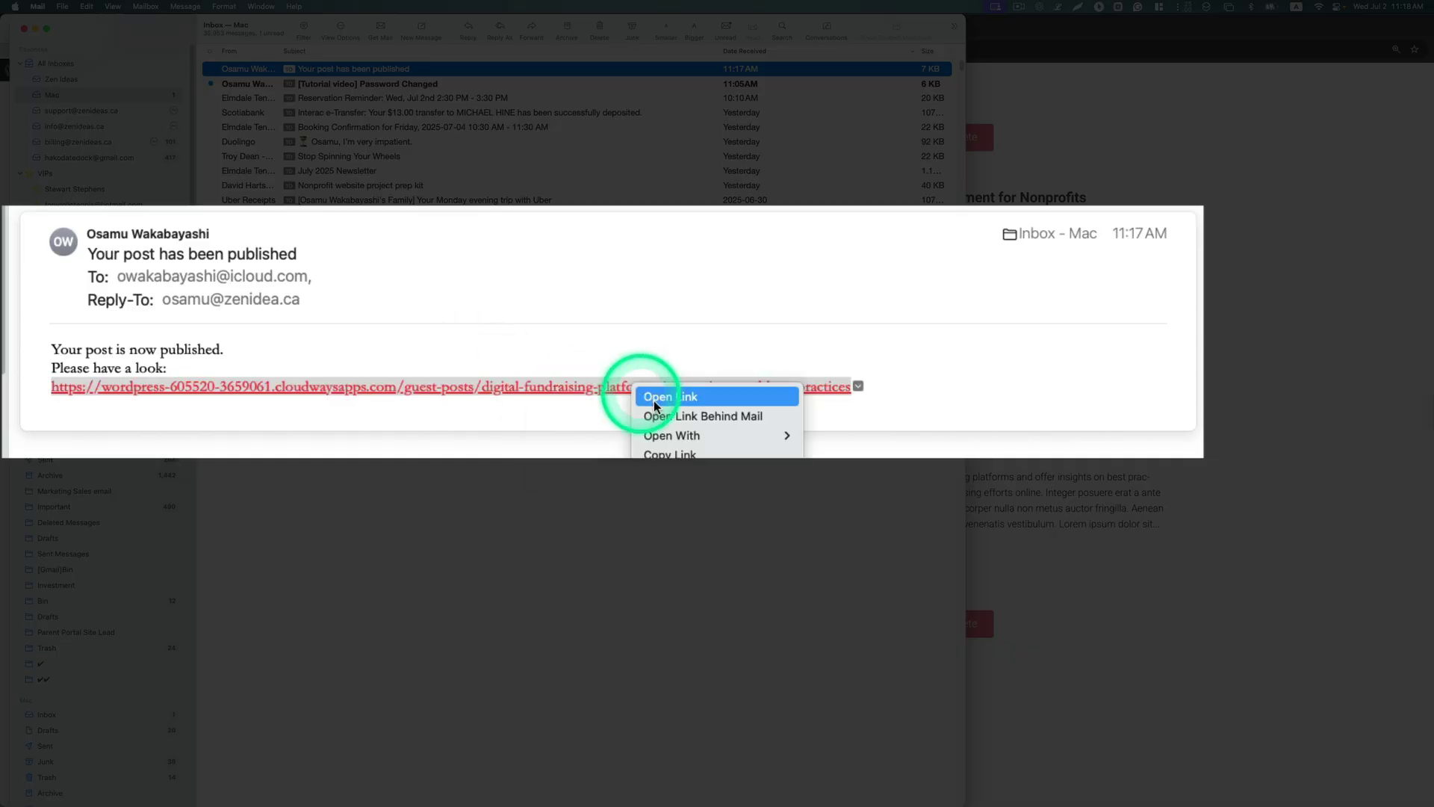
mouse_move(680, 437)
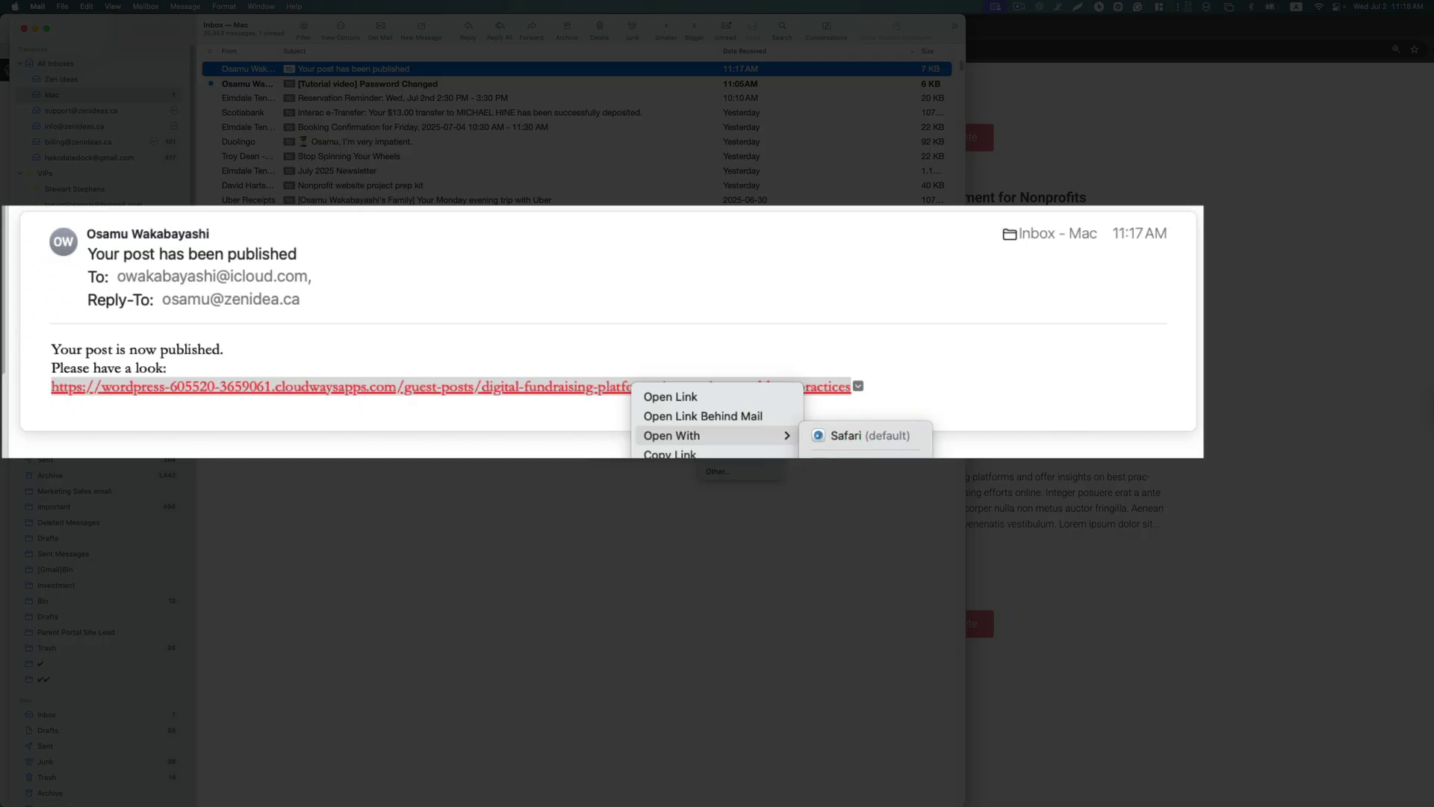
click(732, 457)
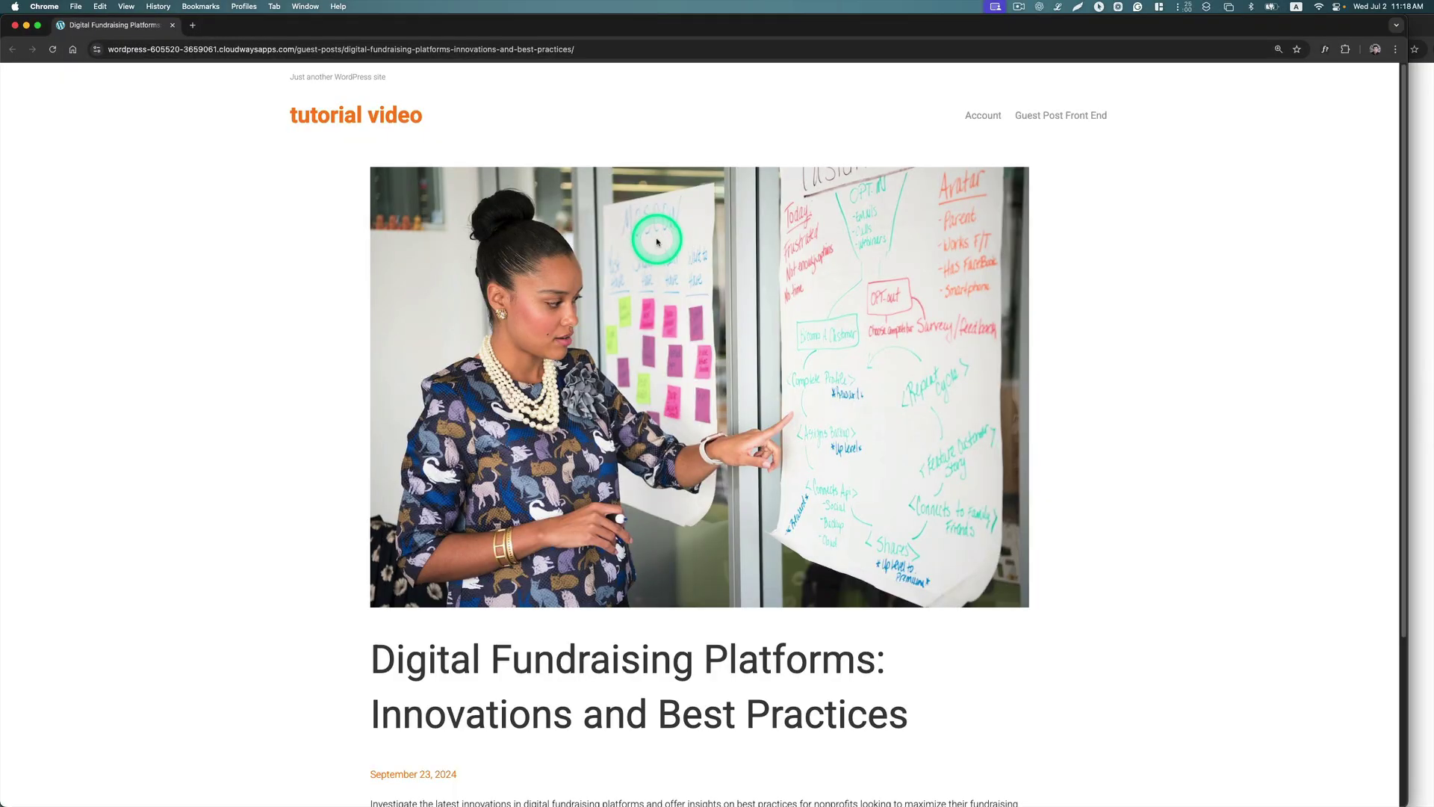
scroll(657, 241, down, 5)
scroll(659, 243, down, 1)
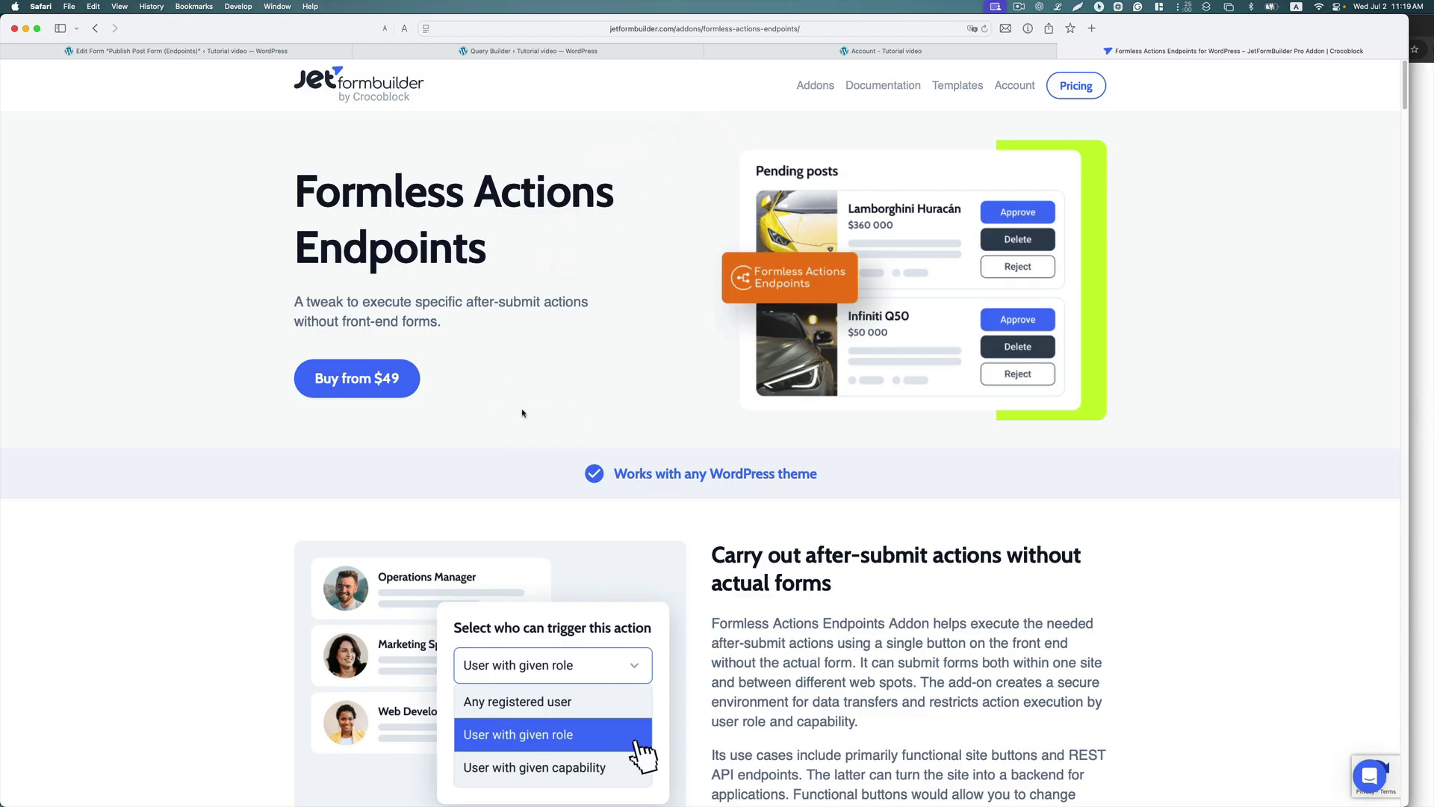
Examine the Formless Actions Endpoints addon page on jetformbuilder.com, including who can trigger actions
scroll(535, 450, down, 4)
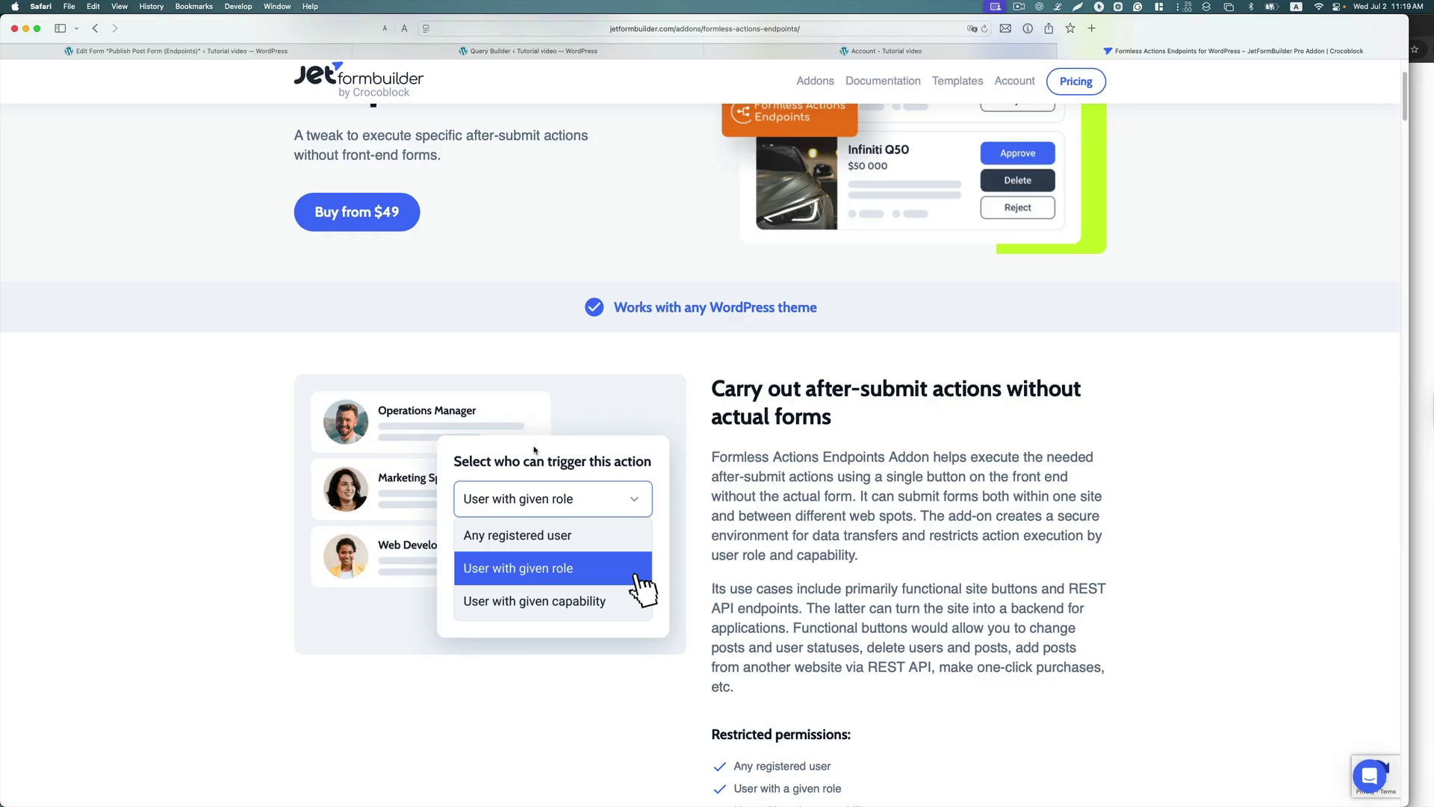